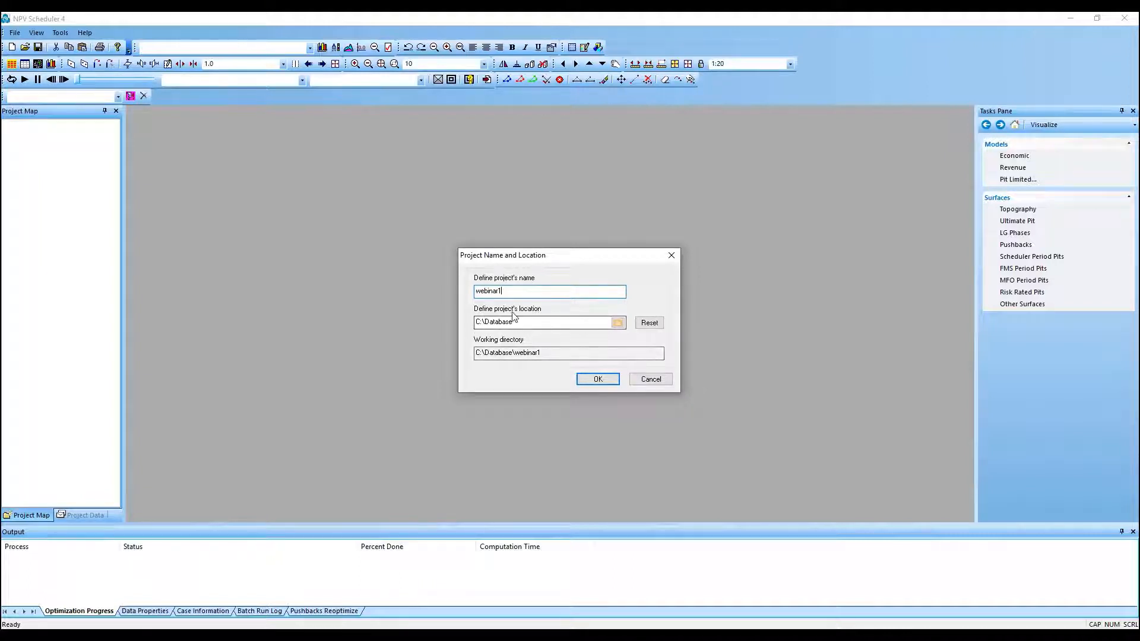
# Create the project webinar1 in C:\Database and display the Optimization tasks for Economic Model 1.
pyautogui.click(592, 381)
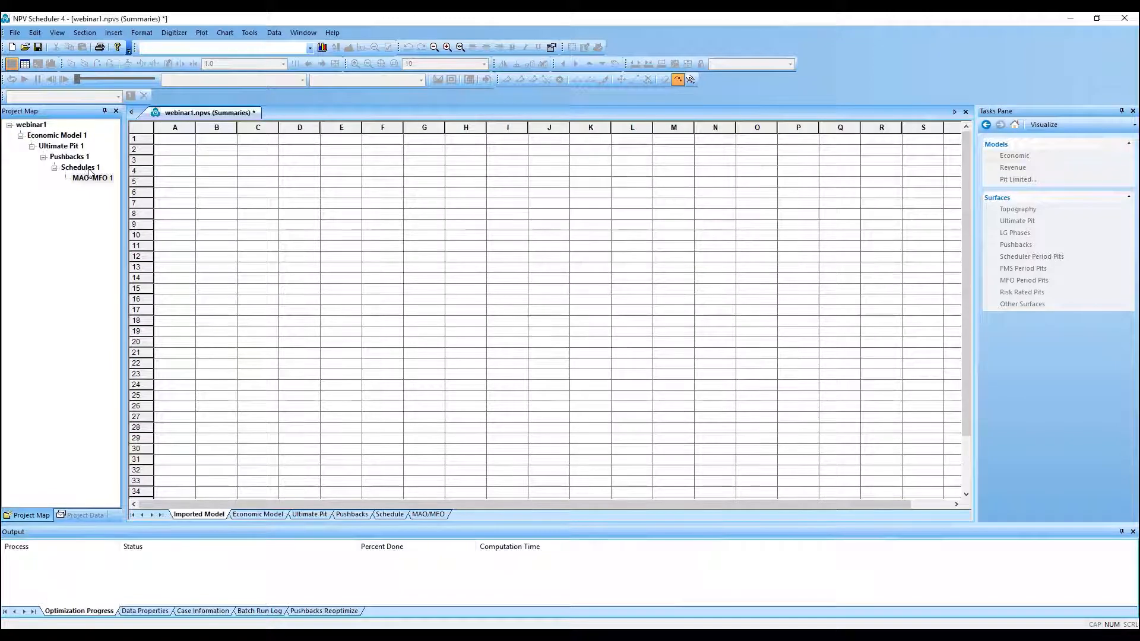
pyautogui.click(72, 136)
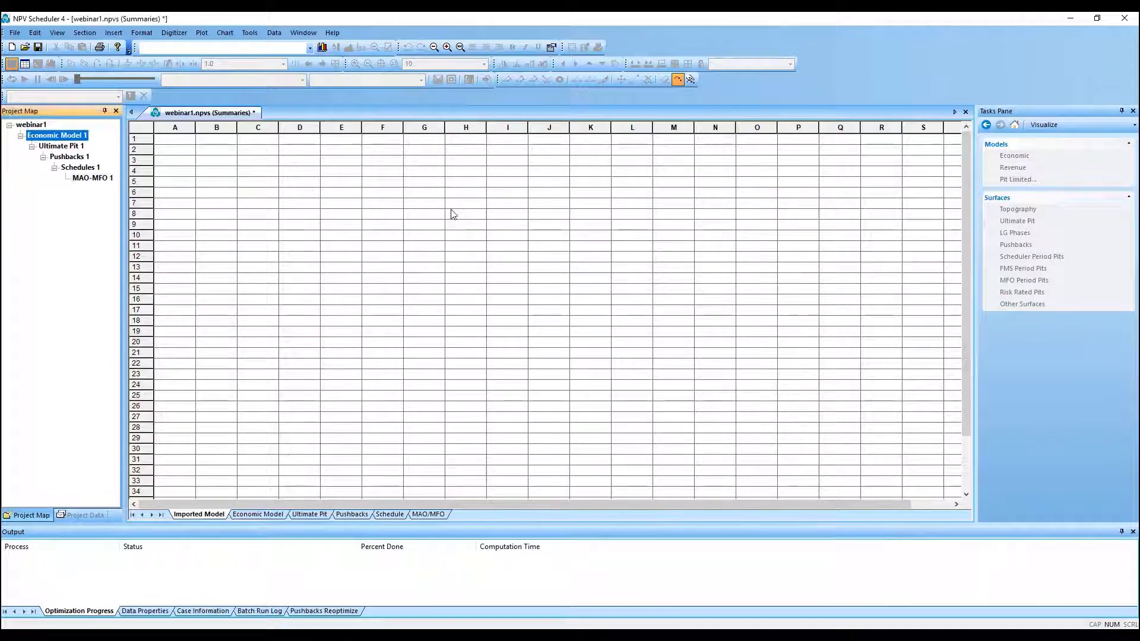
pyautogui.click(1088, 123)
pyautogui.click(1092, 138)
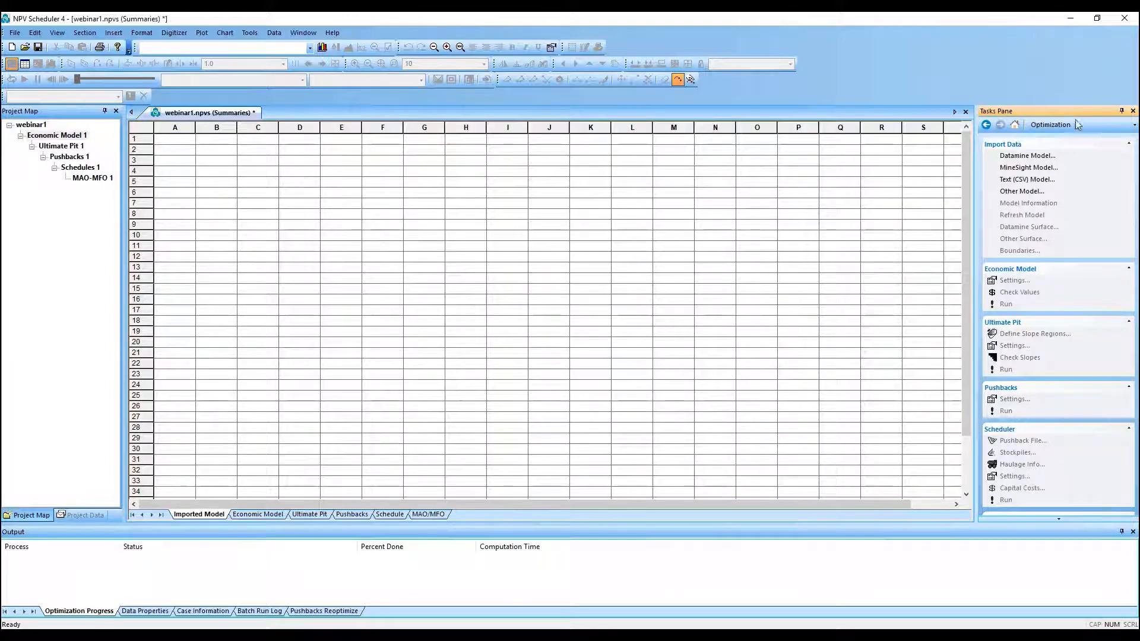
# Load the Datamine block model gold-copper_bm_5.dm with only the ZONE, Au, Cu, LITO and DENSITY data fields.
pyautogui.click(1029, 158)
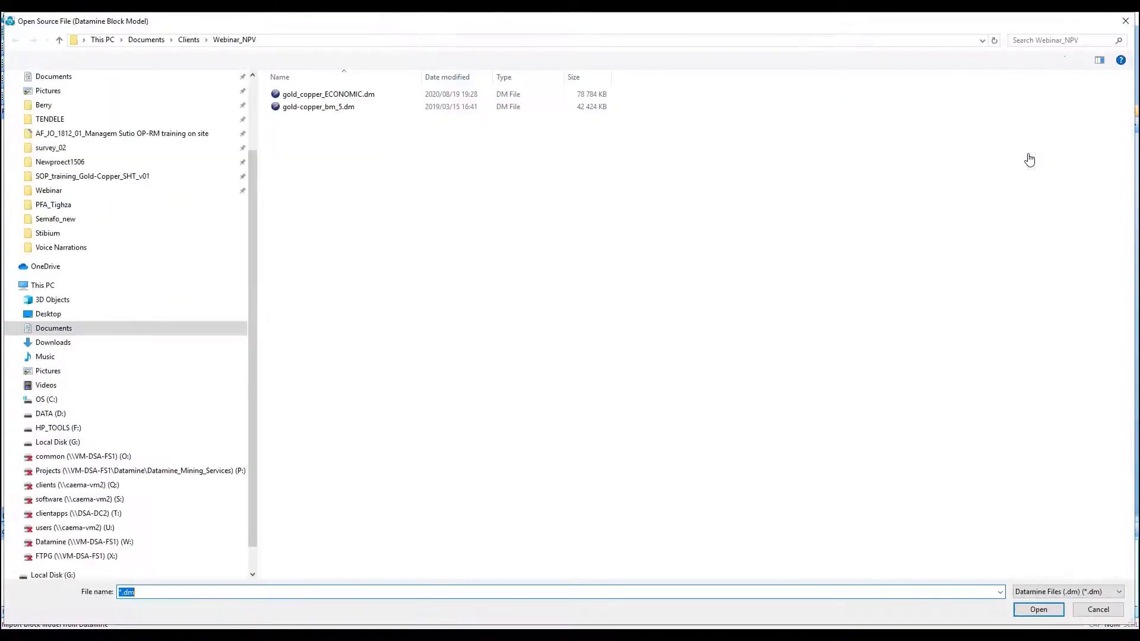
pyautogui.doubleClick(445, 107)
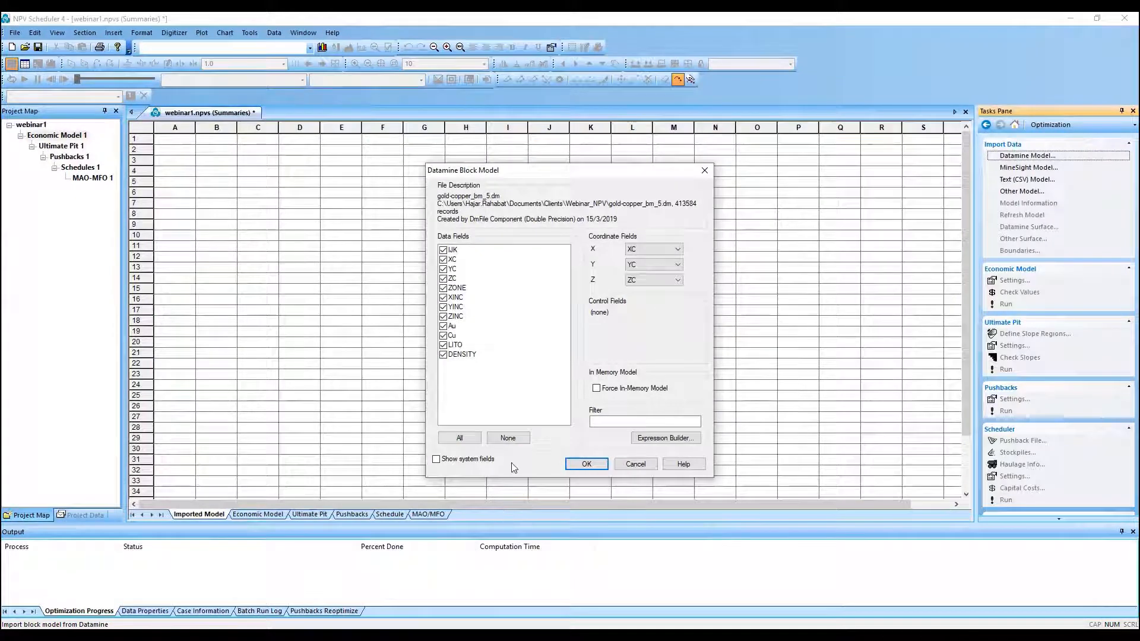
pyautogui.click(512, 438)
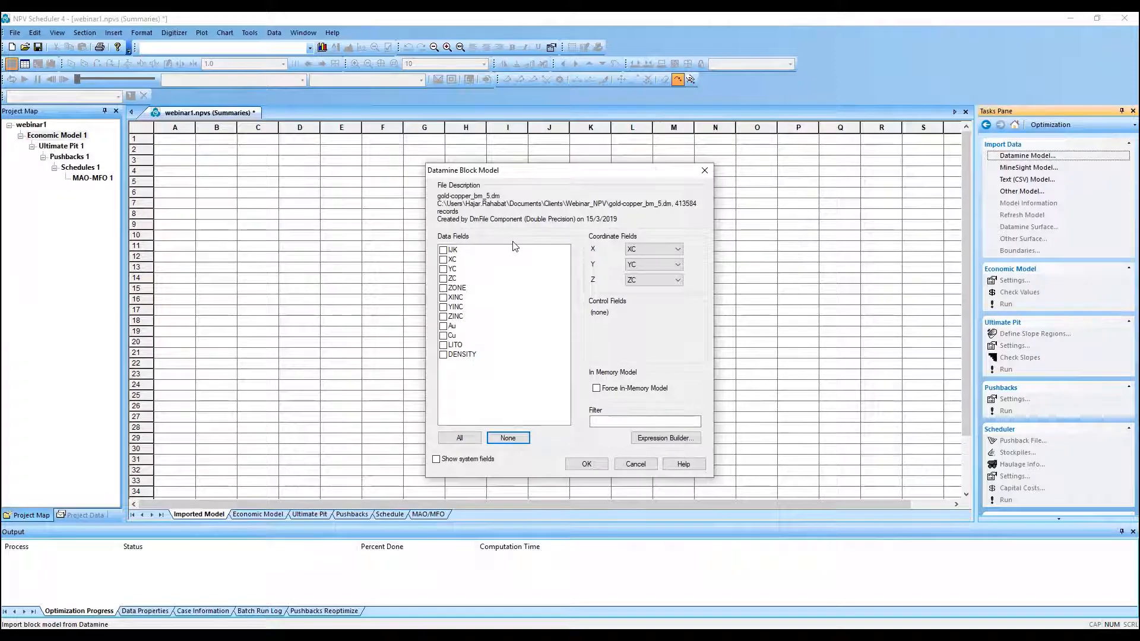
pyautogui.click(442, 326)
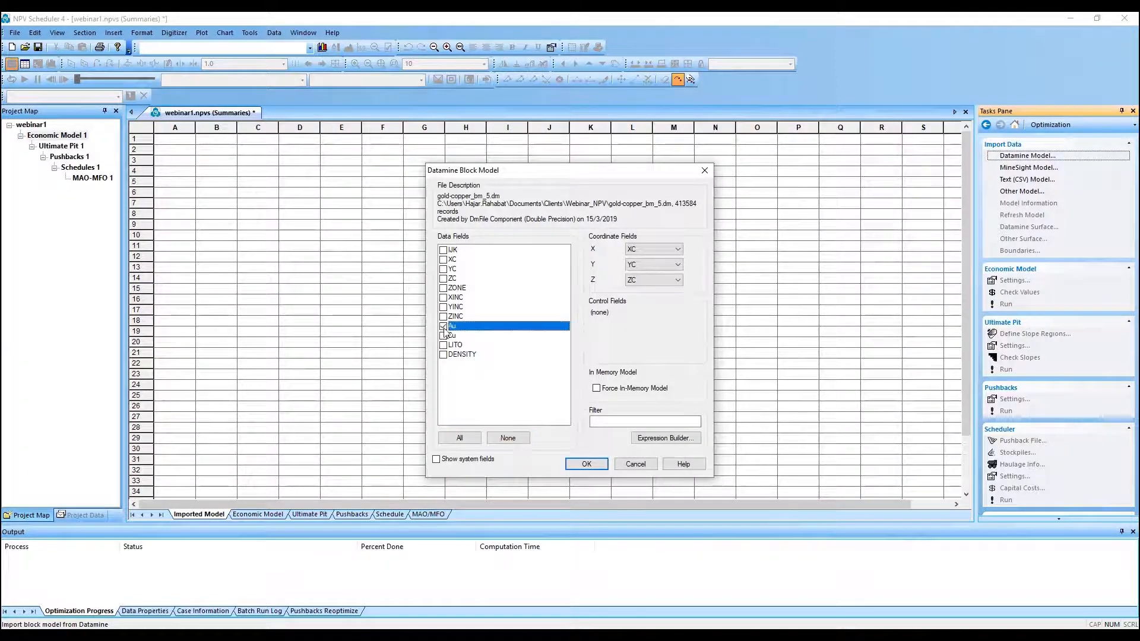
pyautogui.click(449, 337)
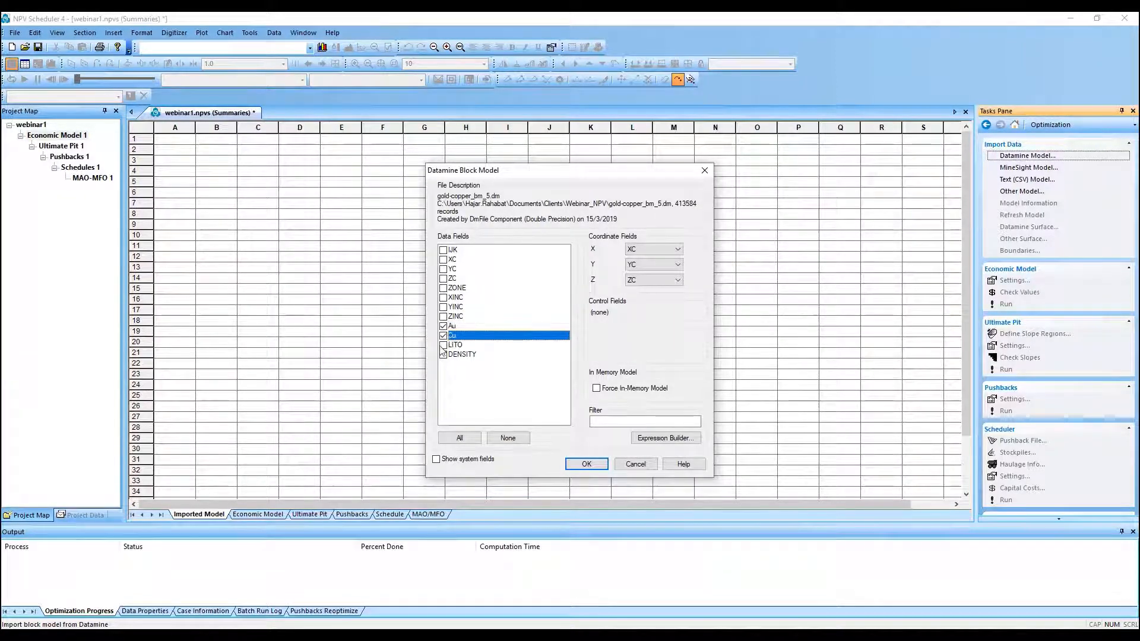
pyautogui.click(443, 346)
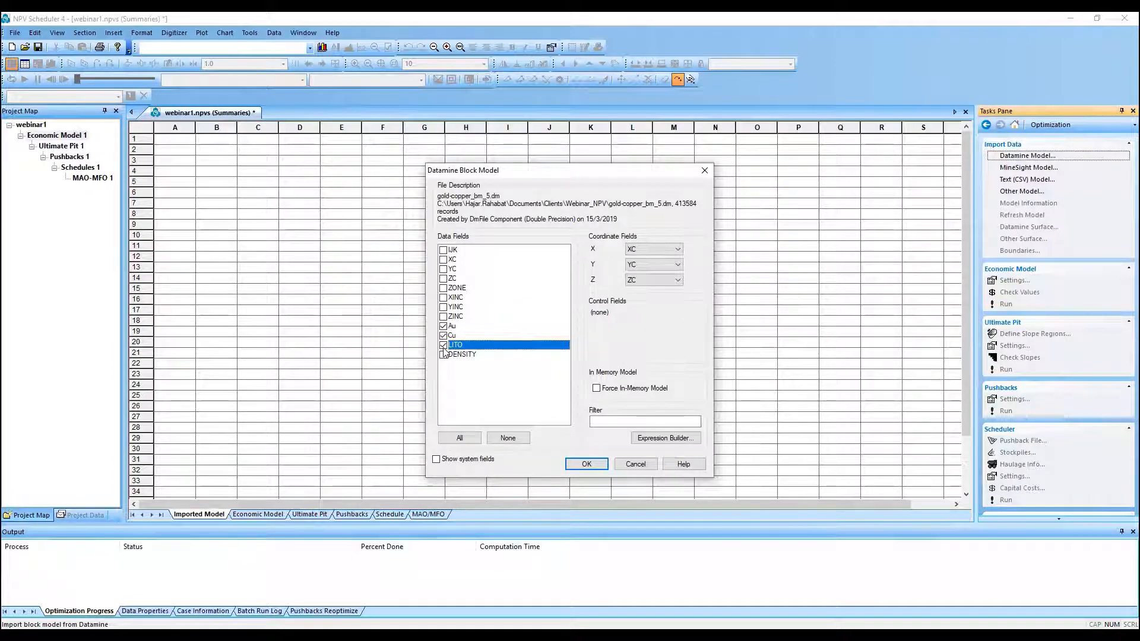
pyautogui.click(443, 355)
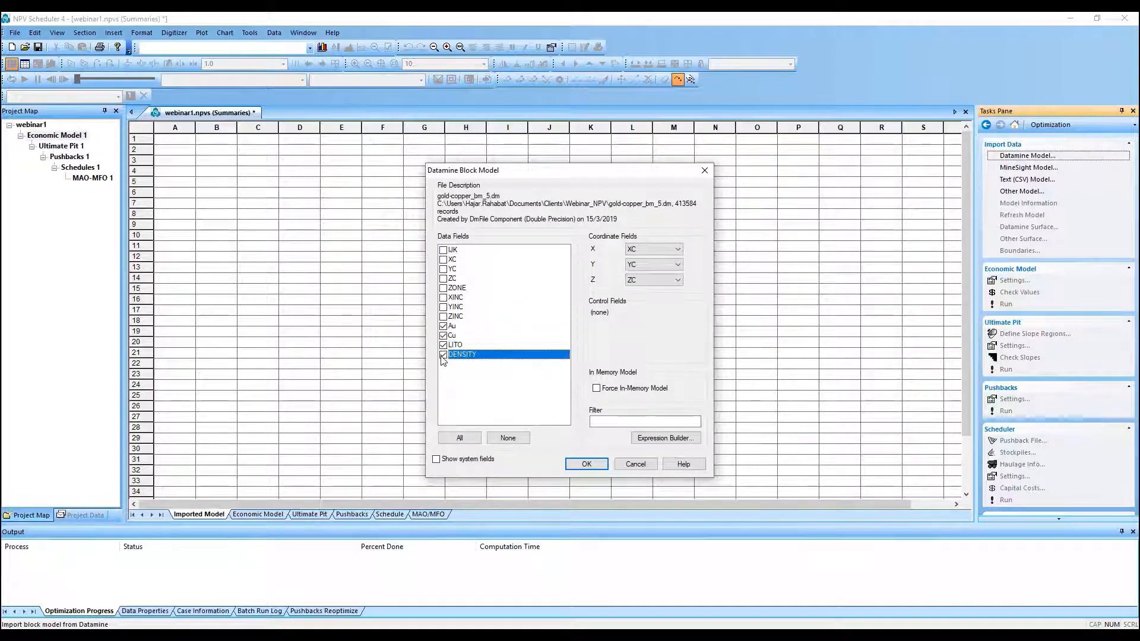
pyautogui.click(444, 289)
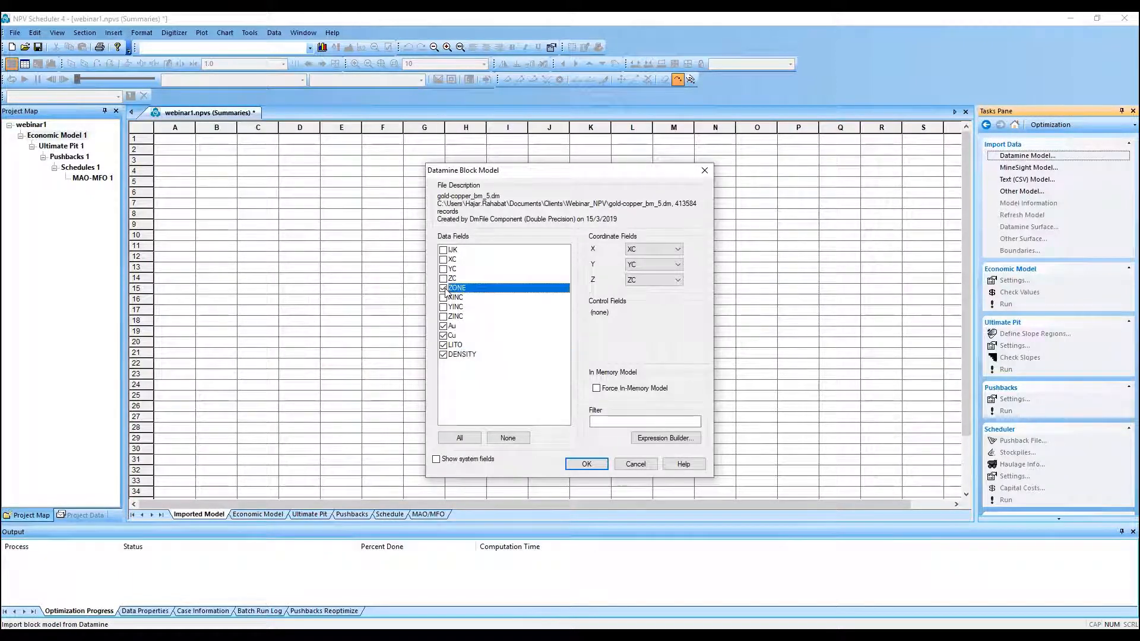
pyautogui.click(595, 466)
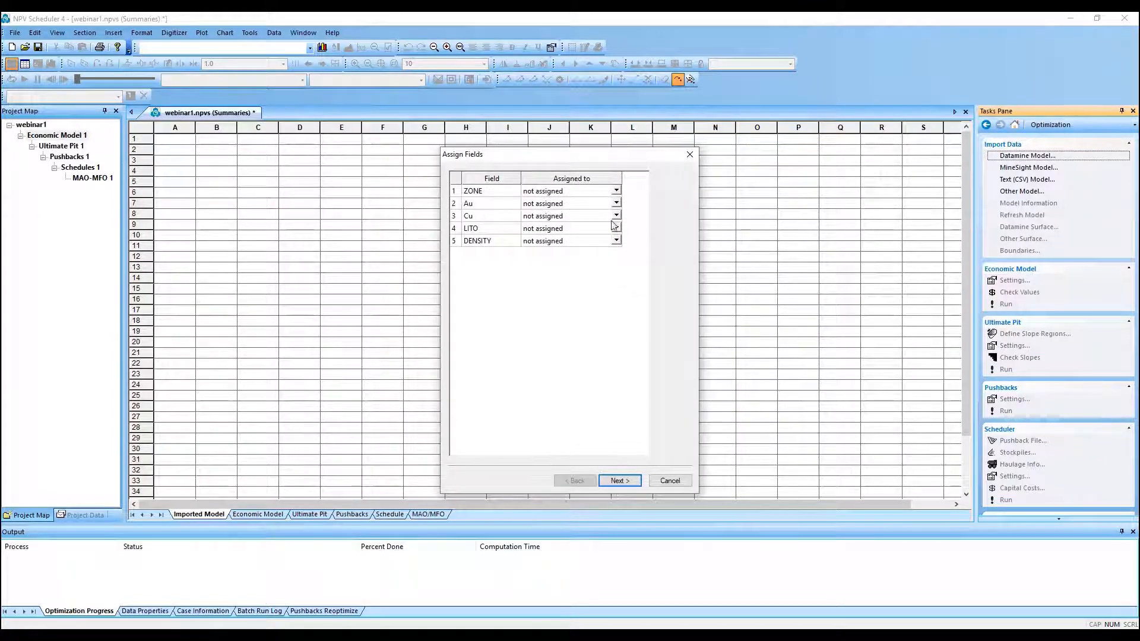
# Assign the Au and Cu fields of the block model as Product.
pyautogui.click(616, 203)
pyautogui.click(615, 204)
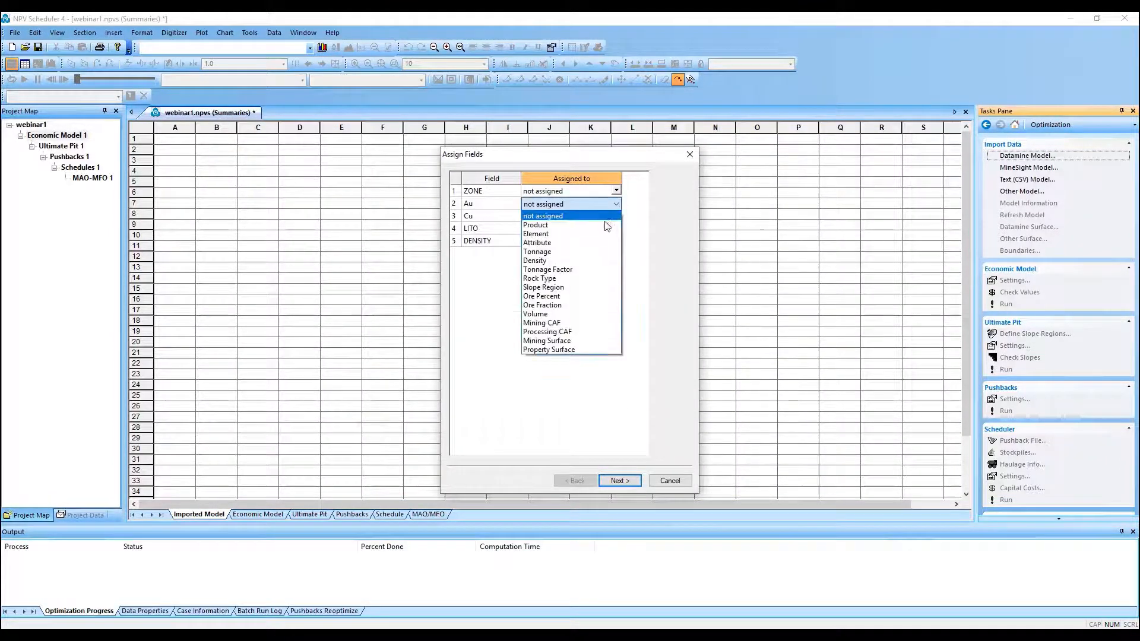
pyautogui.click(604, 231)
pyautogui.click(620, 217)
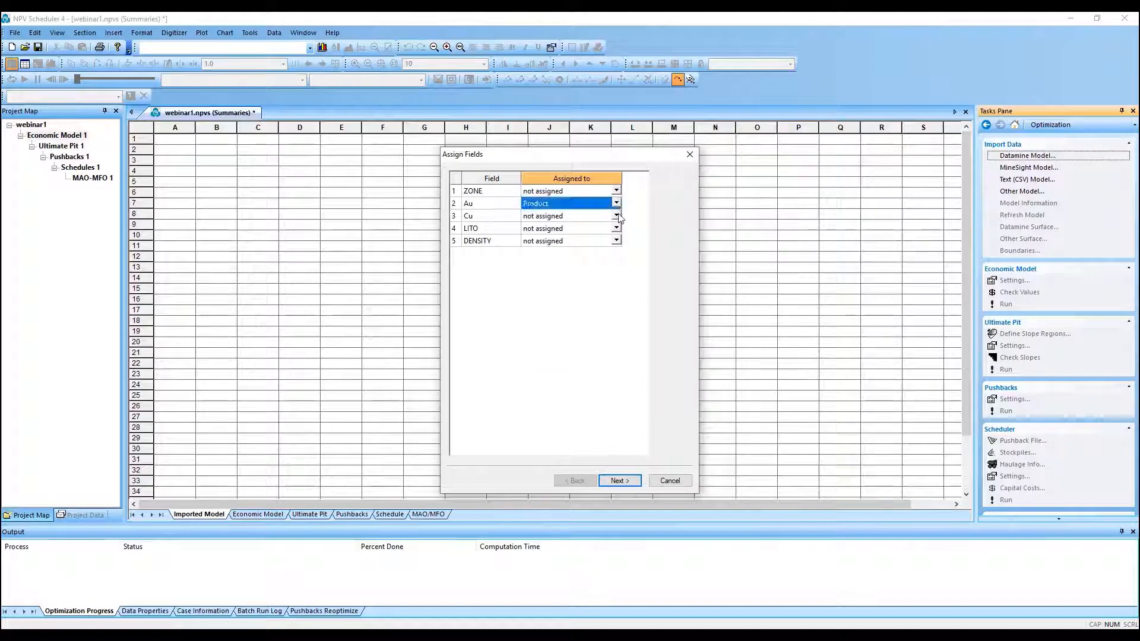
pyautogui.click(620, 217)
pyautogui.click(601, 237)
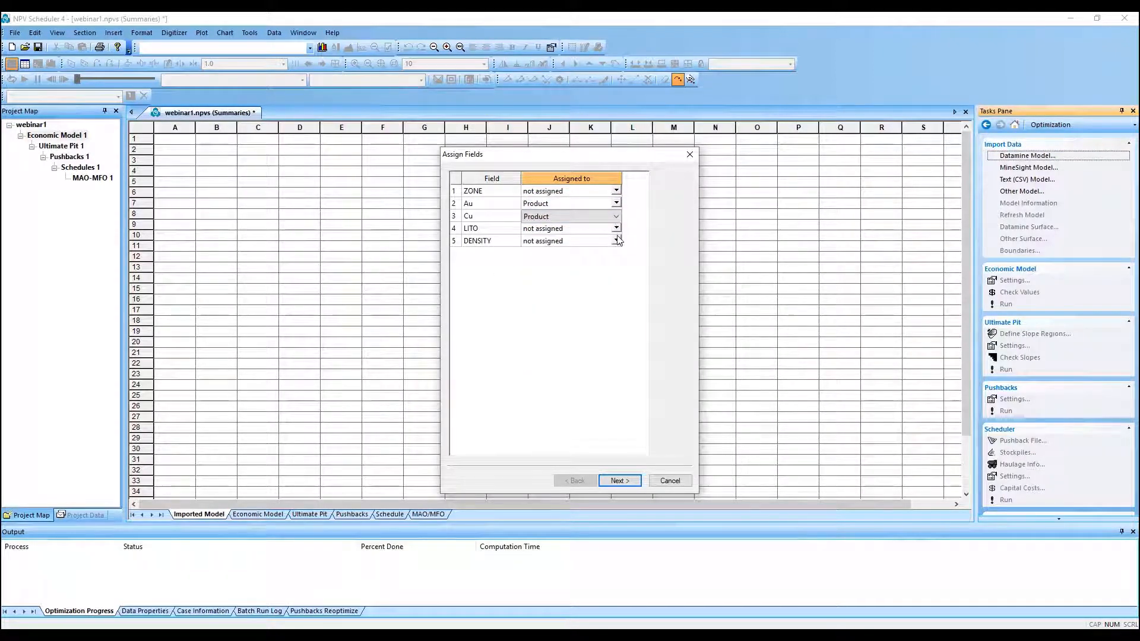
# Assign LITO to Rock Type, DENSITY to Density and ZONE to Slope Region, and accept the field assignments.
pyautogui.click(617, 229)
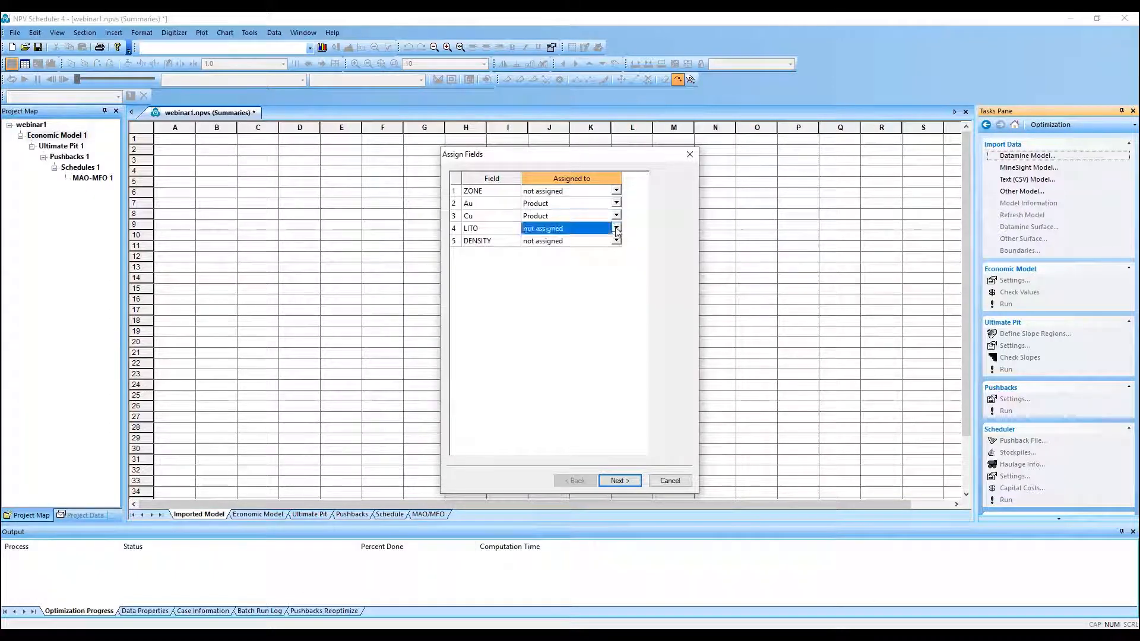
pyautogui.click(616, 229)
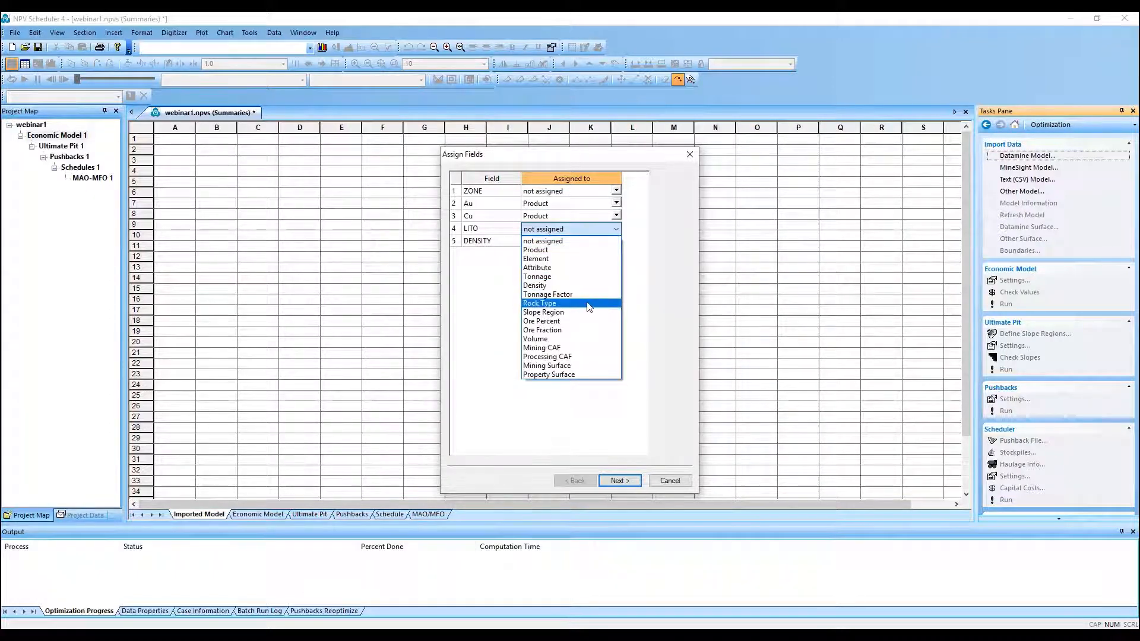
pyautogui.click(588, 304)
pyautogui.click(616, 241)
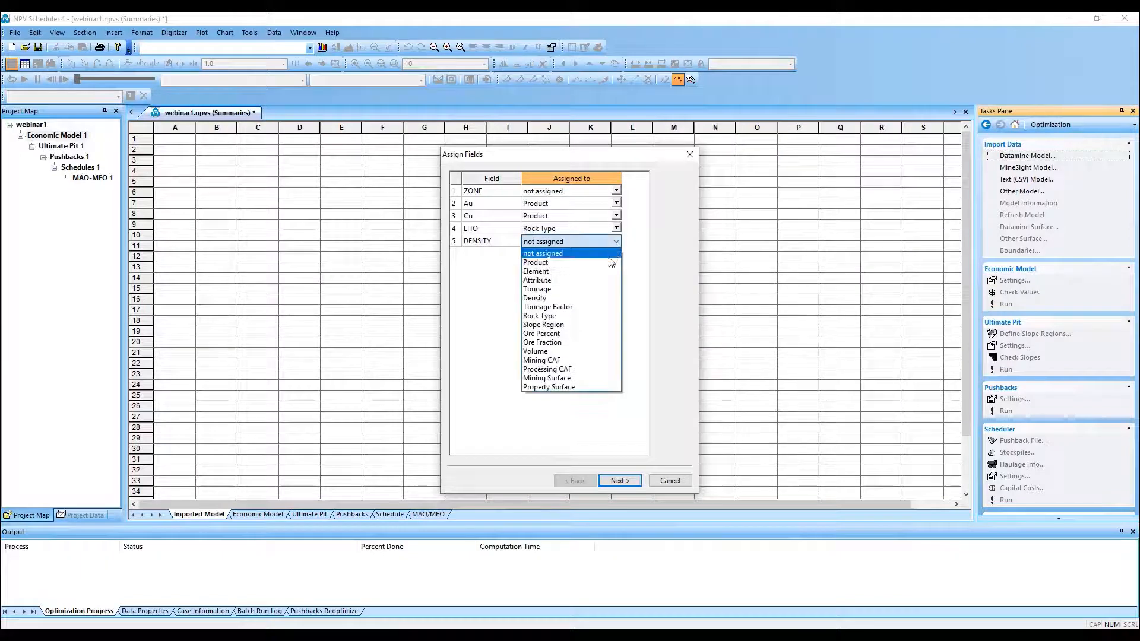
pyautogui.click(594, 298)
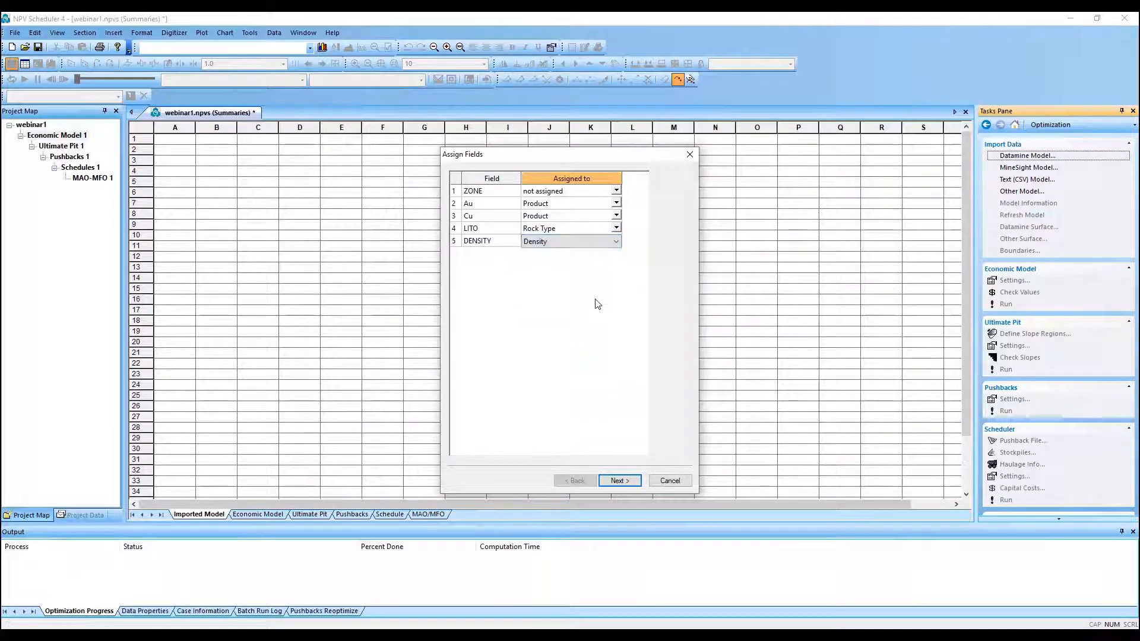
pyautogui.click(620, 191)
pyautogui.click(619, 191)
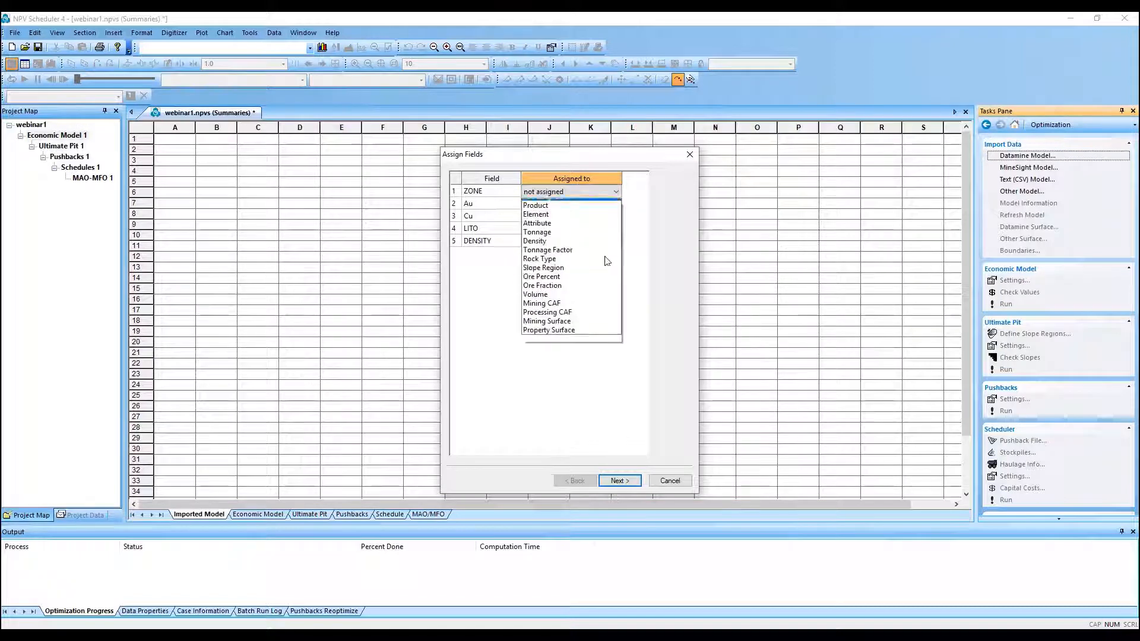
pyautogui.click(581, 276)
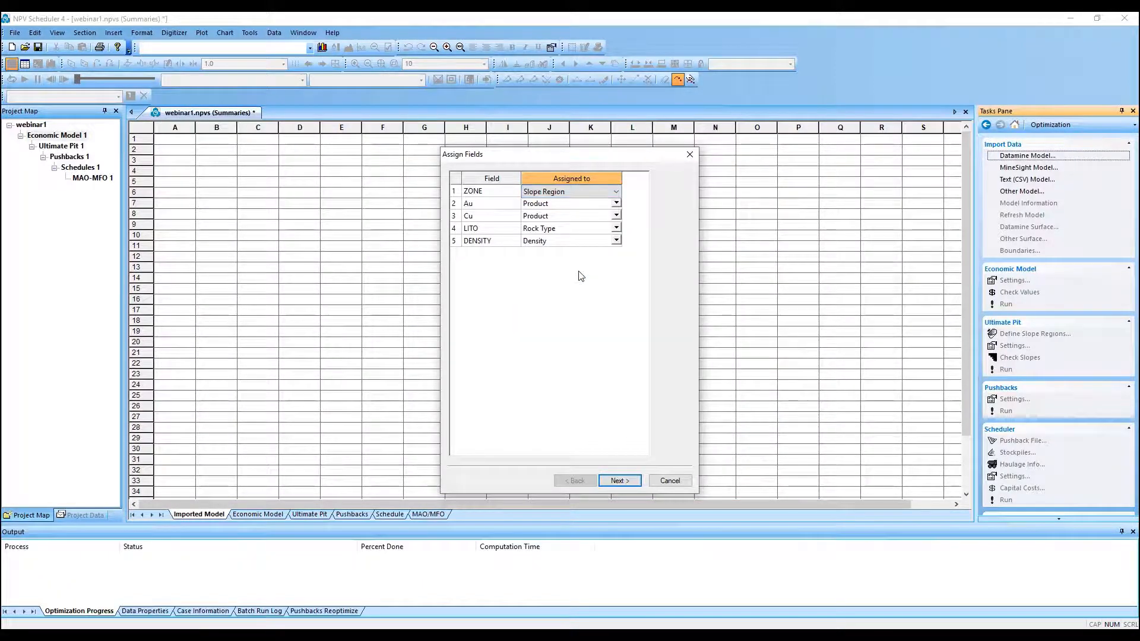
pyautogui.click(613, 481)
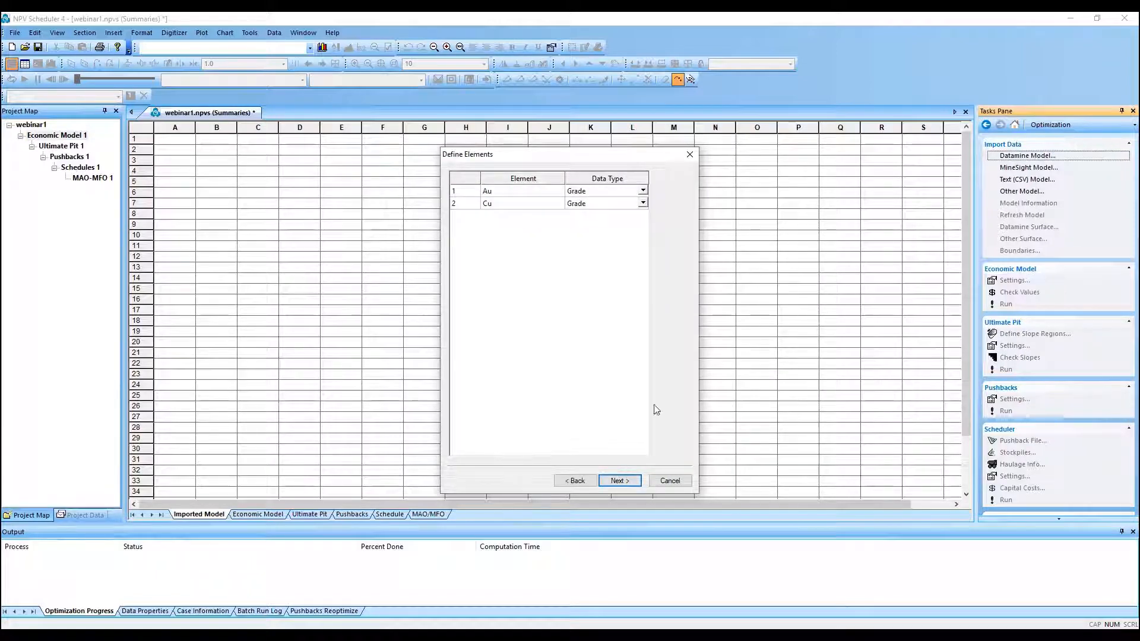
# Set the Cu data type to Percentage and finish the import settings with the default units, density and reblocking options.
pyautogui.click(643, 203)
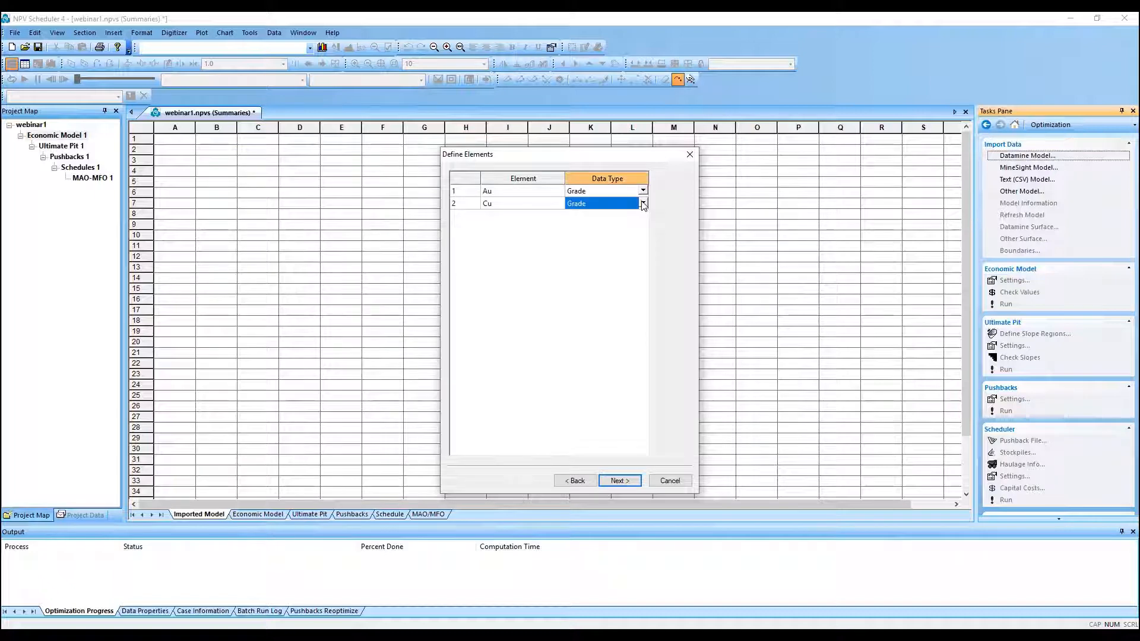
pyautogui.click(632, 222)
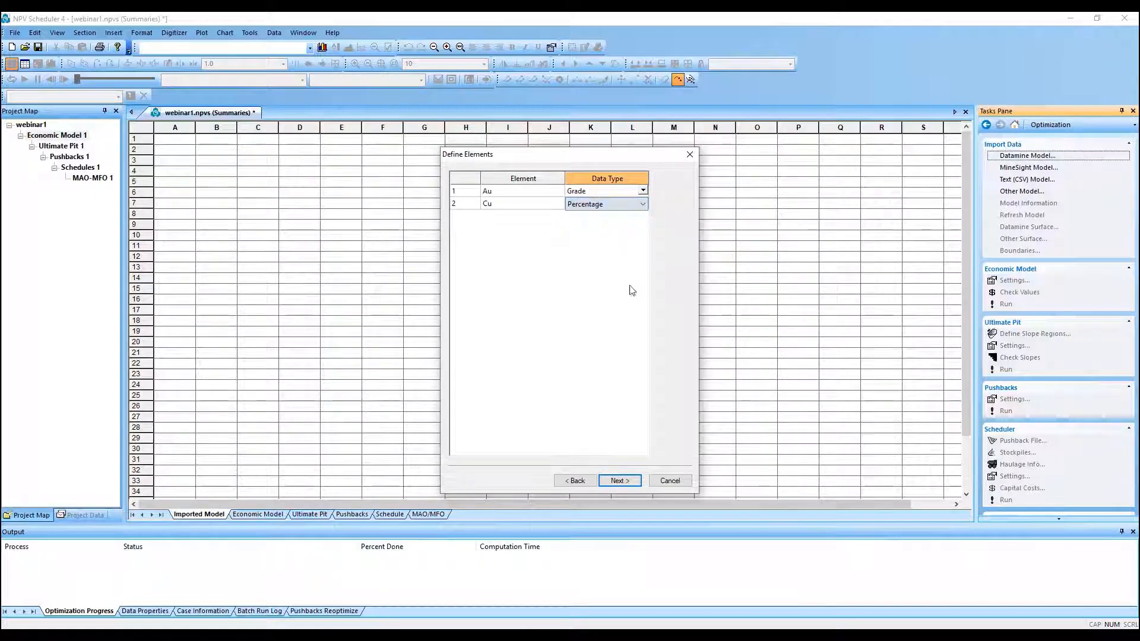
pyautogui.click(617, 481)
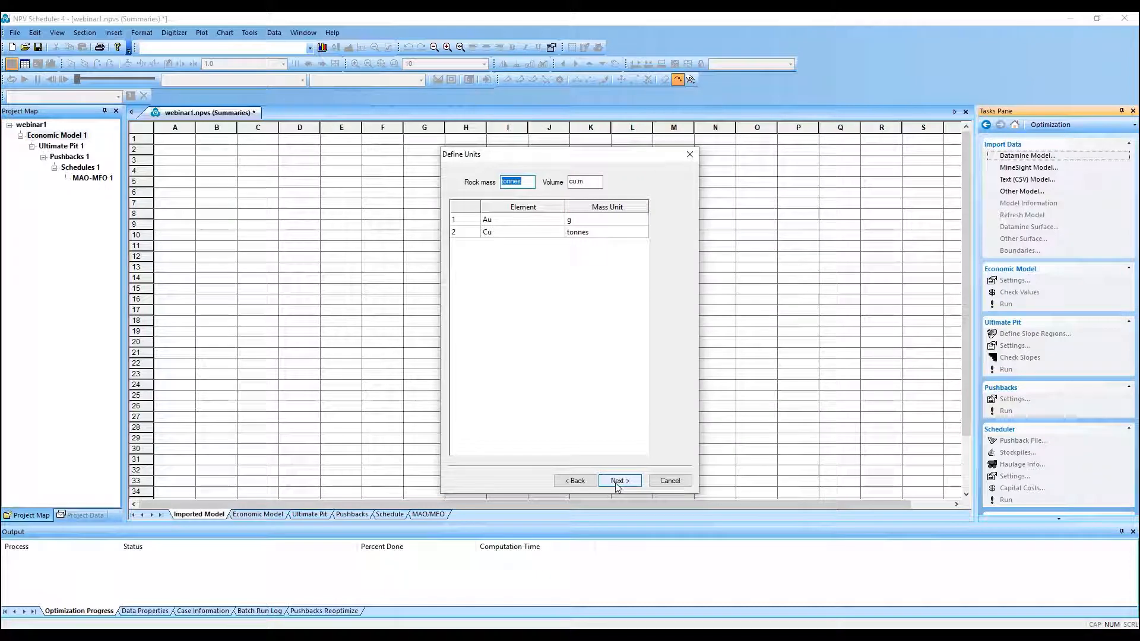
pyautogui.click(618, 481)
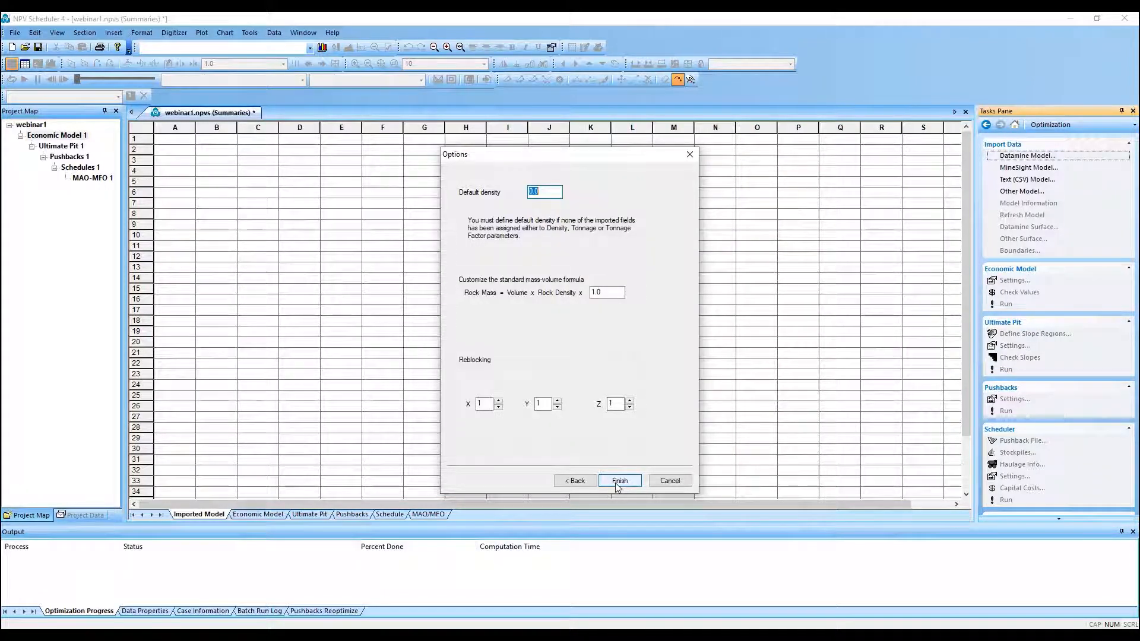
pyautogui.click(618, 484)
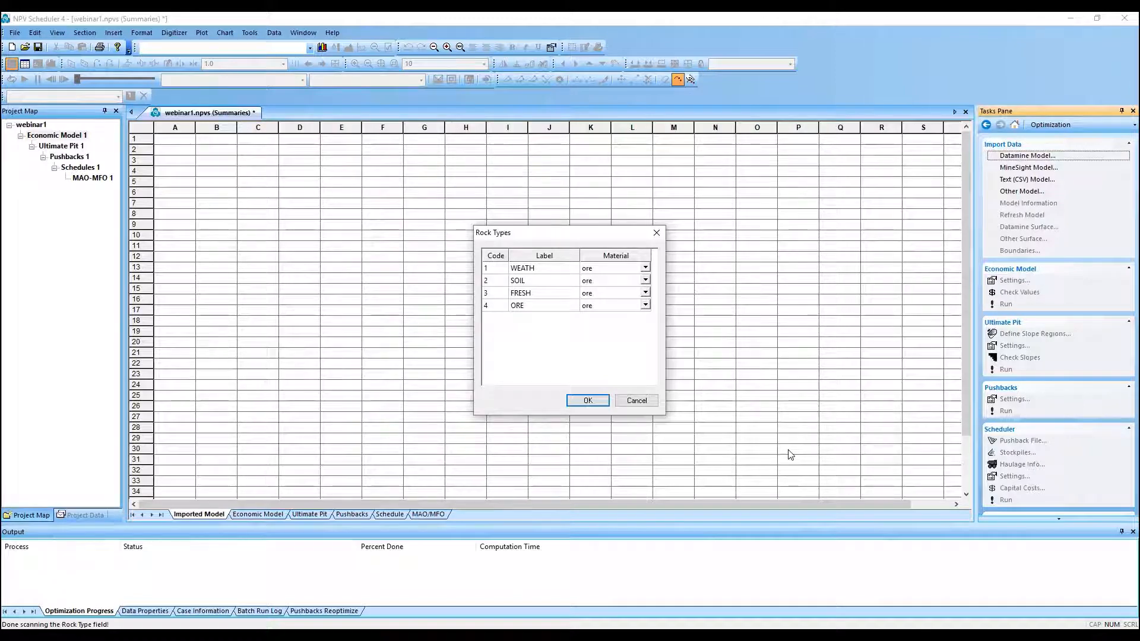
# Classify the FRESH, SOIL and WEATH rock types as waste and accept the rock type table.
pyautogui.click(646, 292)
pyautogui.click(645, 292)
pyautogui.click(629, 313)
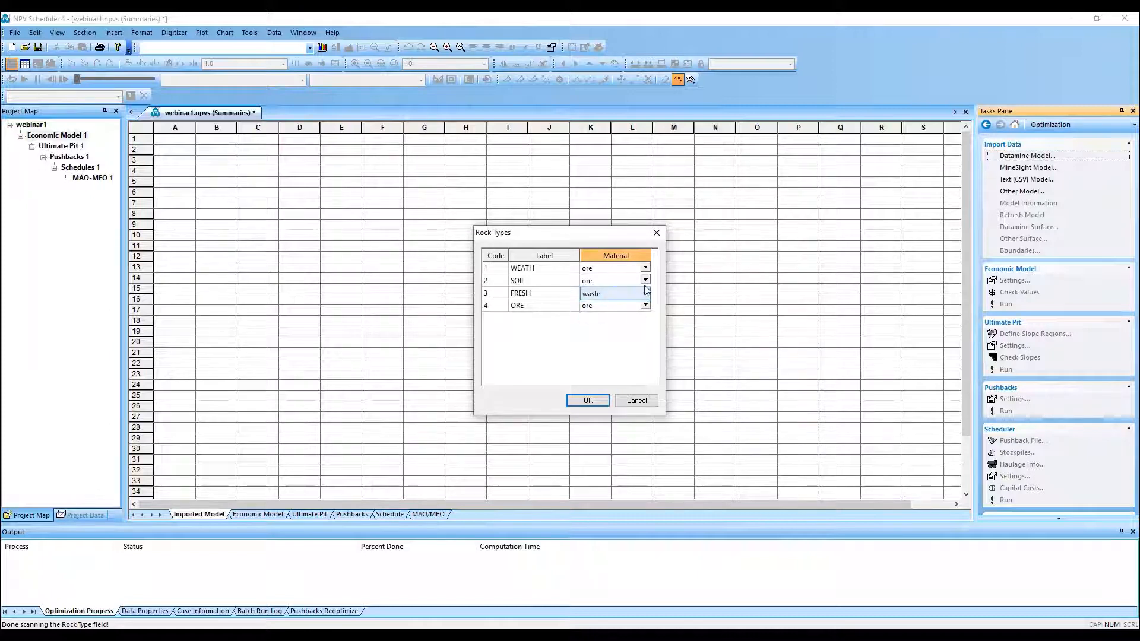
pyautogui.click(646, 279)
pyautogui.click(645, 280)
pyautogui.click(629, 301)
pyautogui.click(646, 269)
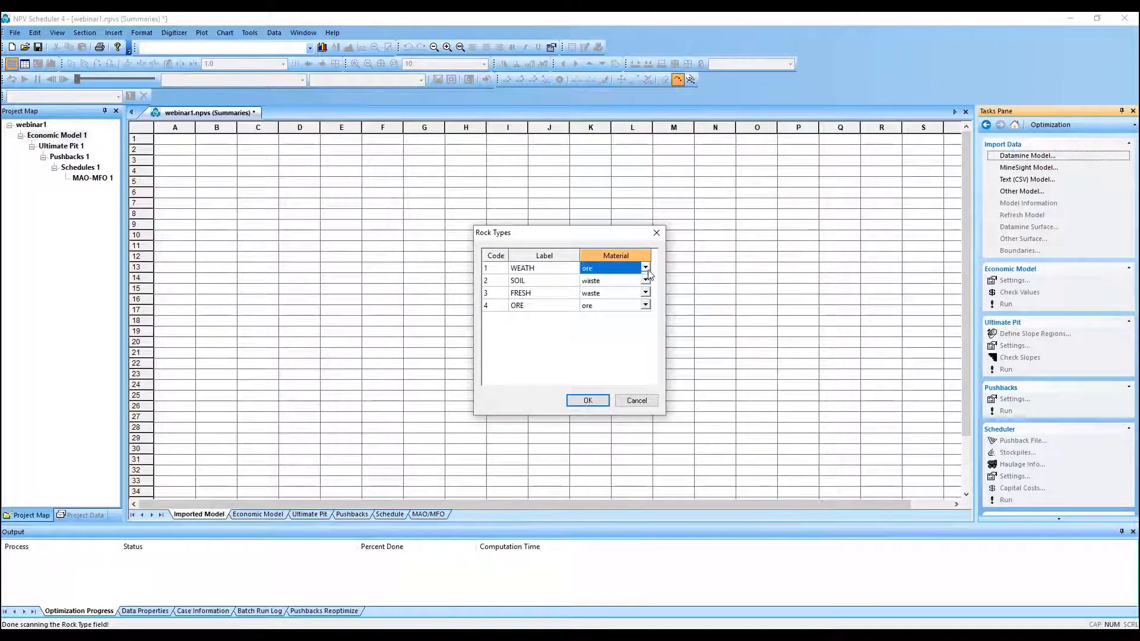
pyautogui.click(645, 269)
pyautogui.click(630, 289)
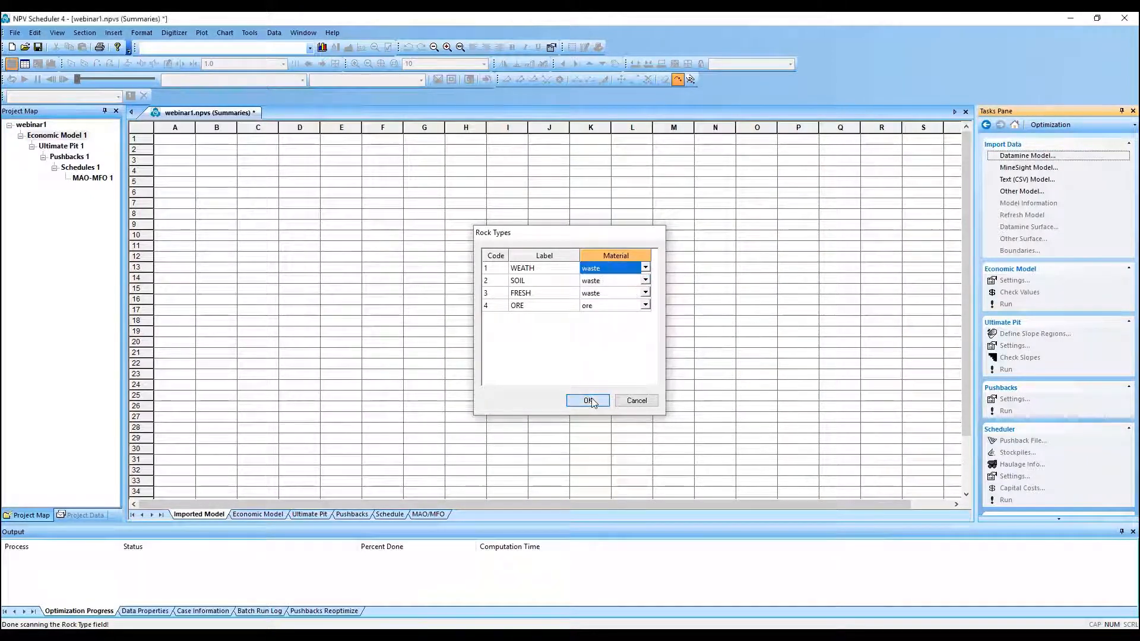
pyautogui.click(588, 401)
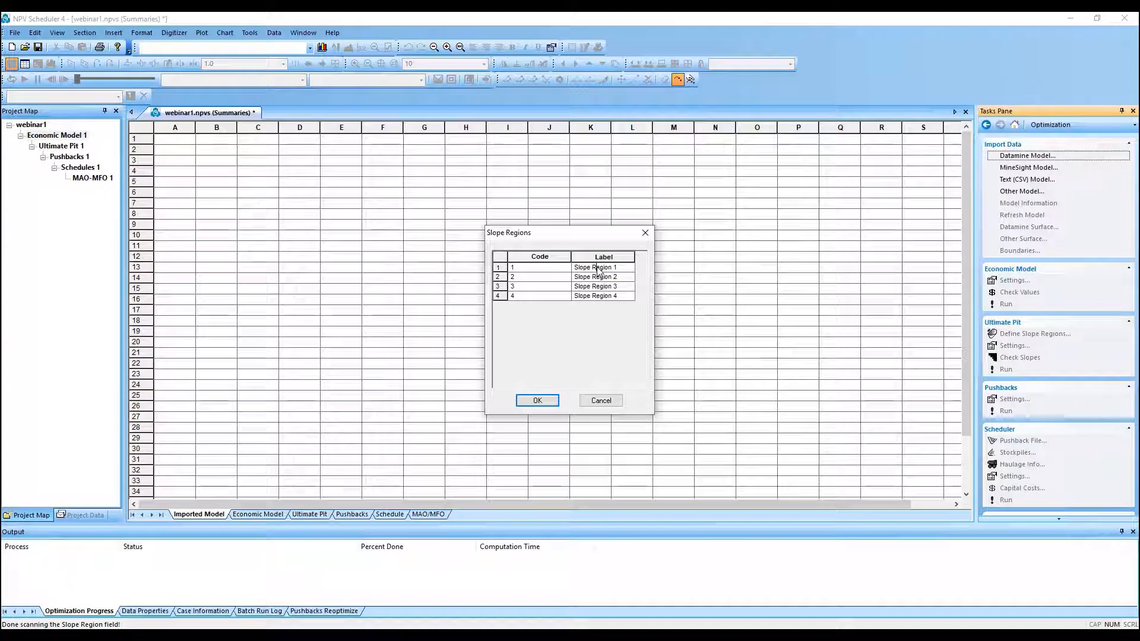
# Label the slope region with code 1 as SOIL.
pyautogui.write('Sou')
pyautogui.press('BackSpace')
pyautogui.hotkey('ctrl', 'a')
pyautogui.press('BackSpace')
pyautogui.press('Return')
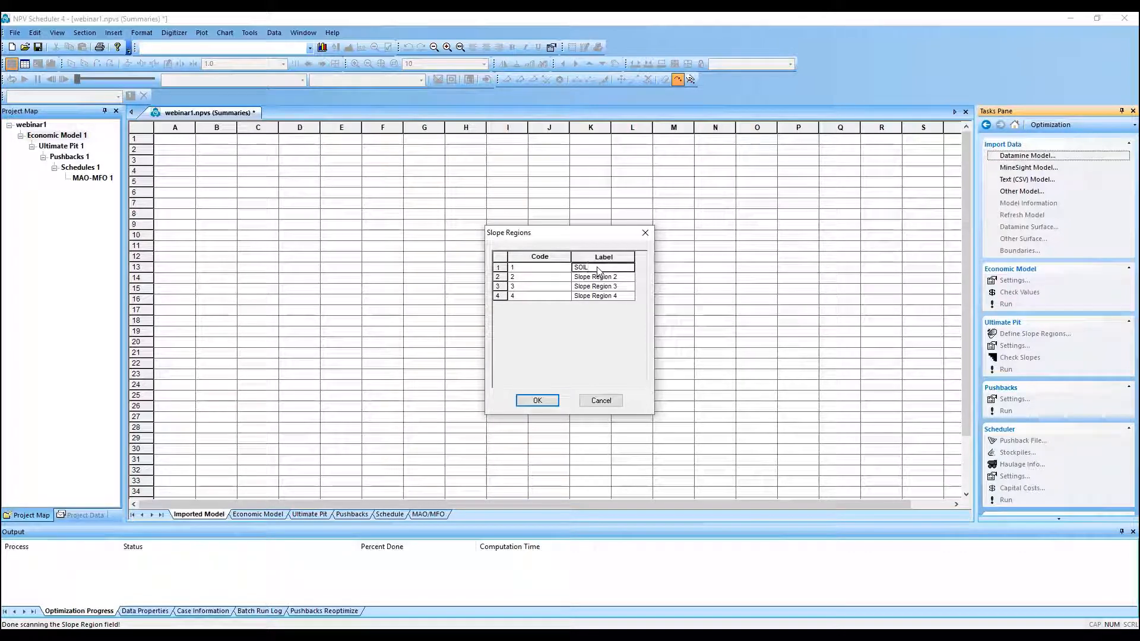
# Label the slope region with code 2 as FROCK.
pyautogui.click(581, 279)
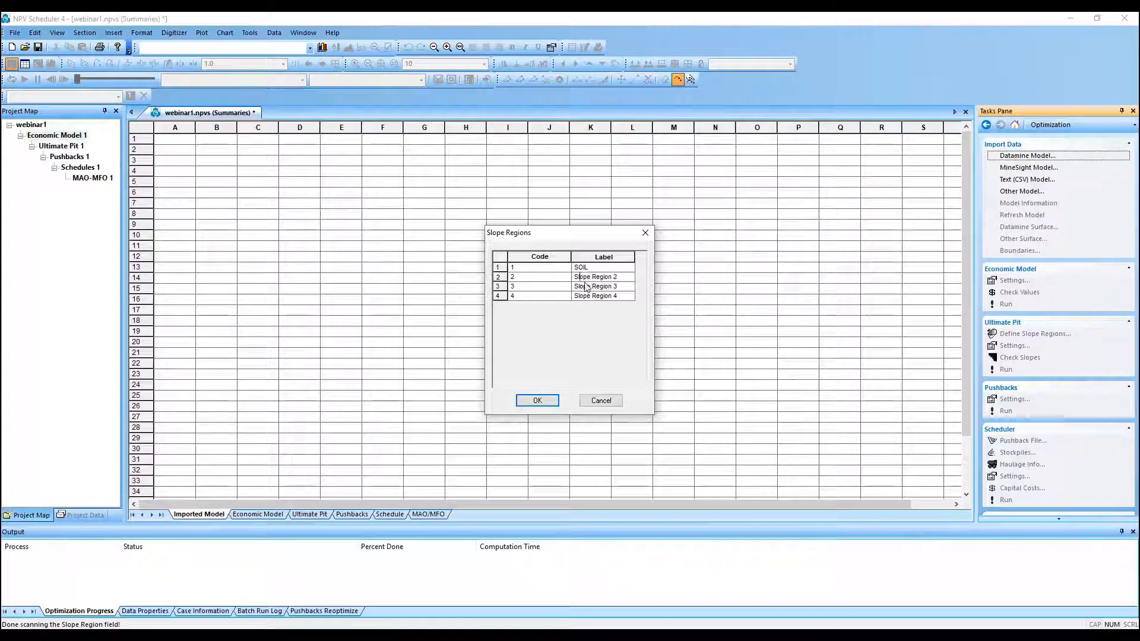
pyautogui.hotkey('ctrl', 'a')
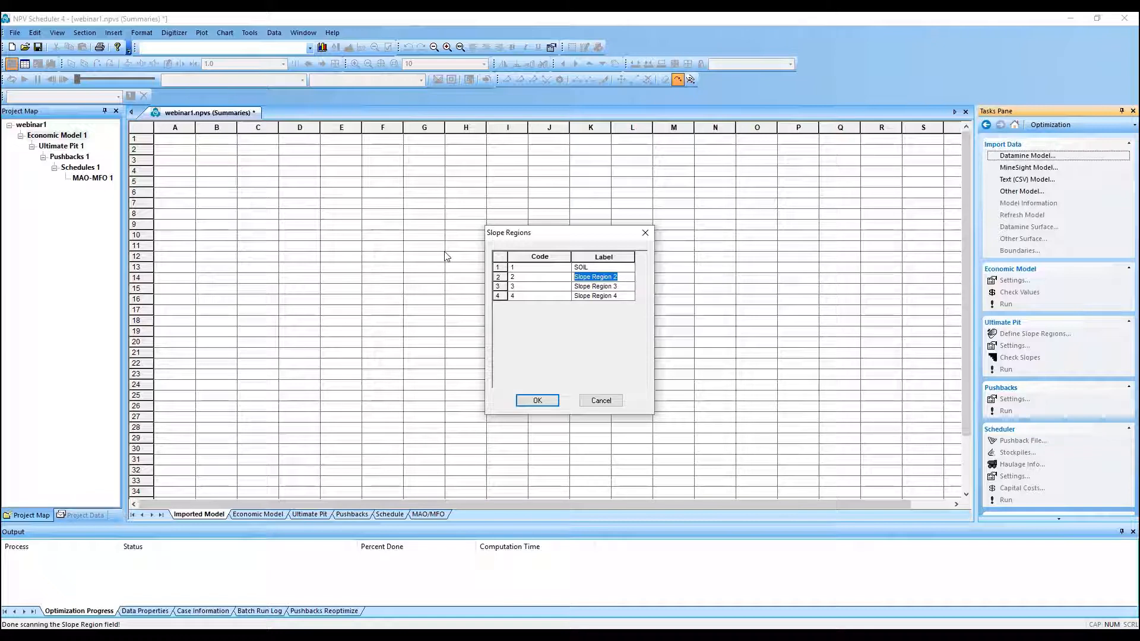
pyautogui.press('BackSpace')
pyautogui.write('FR')
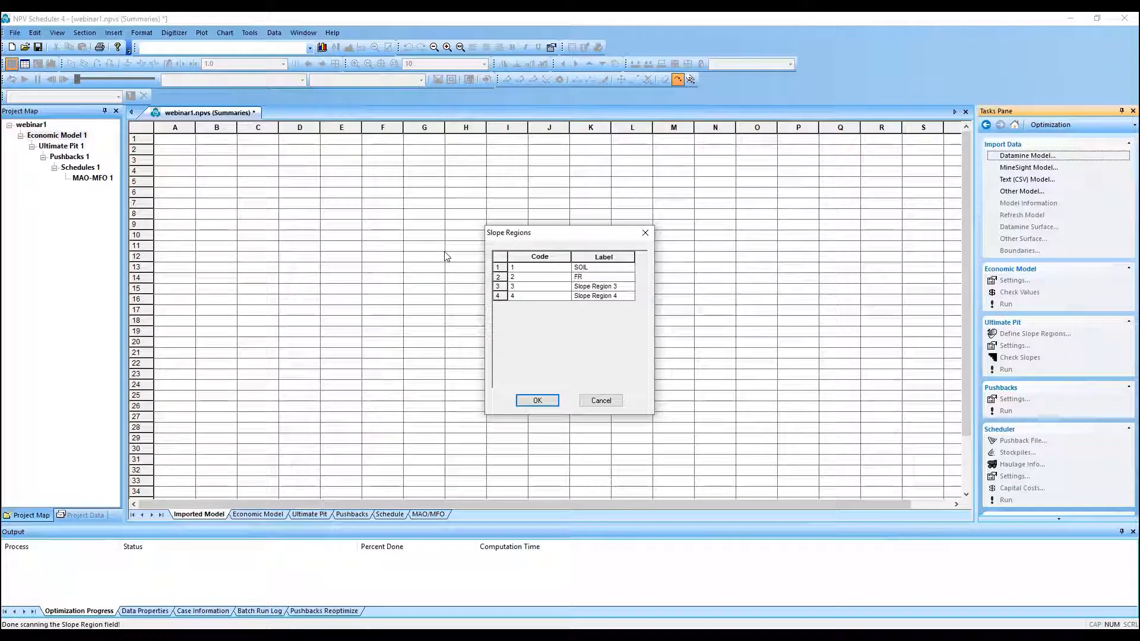
pyautogui.write('OCK')
# Label the slope region with code 3 as WETH.
pyautogui.click(624, 290)
pyautogui.click(623, 292)
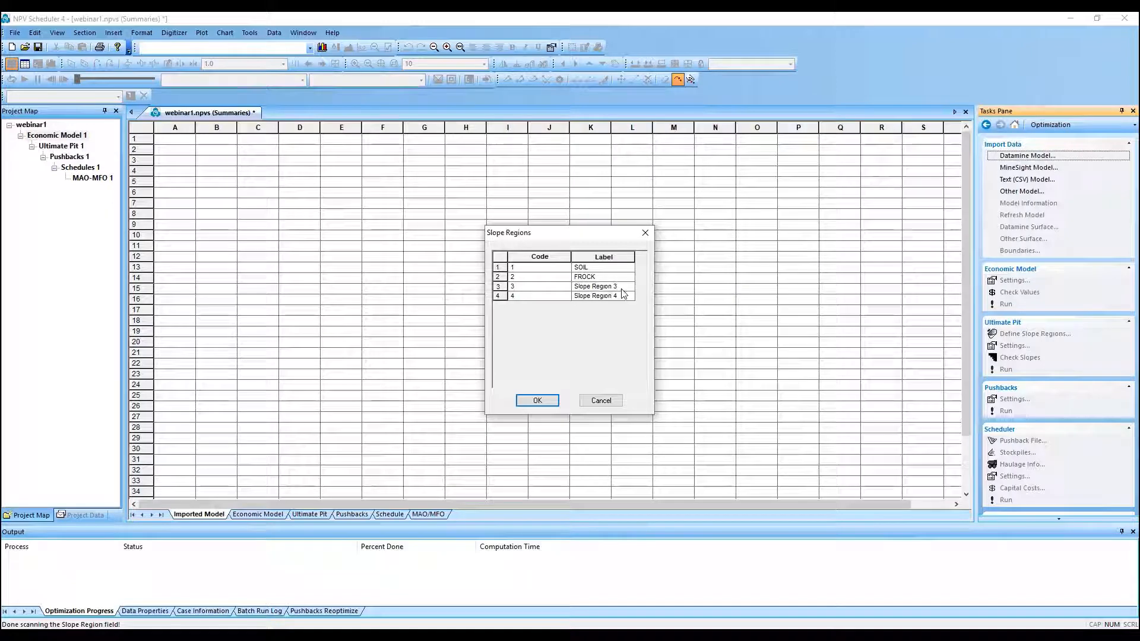
pyautogui.press('BackSpace')
pyautogui.press('BackSpace')
pyautogui.press('BackSpace')
pyautogui.press('BackSpace')
pyautogui.press('BackSpace')
pyautogui.press('BackSpace')
pyautogui.press('BackSpace')
pyautogui.press('BackSpace')
pyautogui.press('BackSpace')
pyautogui.press('BackSpace')
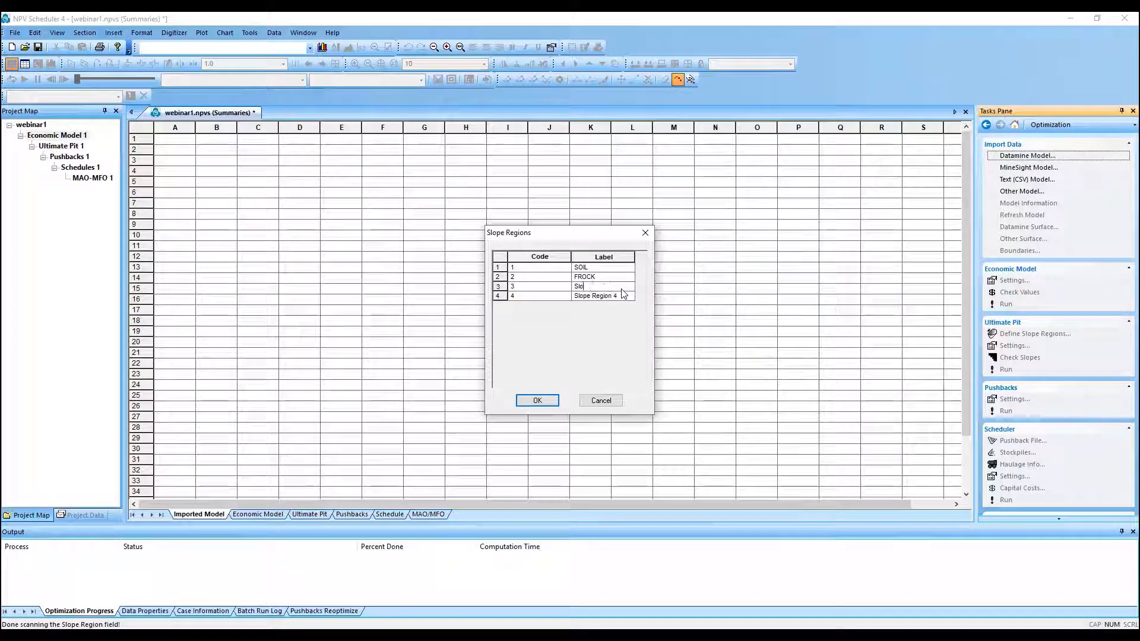
pyautogui.write('weth')
pyautogui.press('BackSpace')
pyautogui.press('BackSpace')
pyautogui.write('WETH')
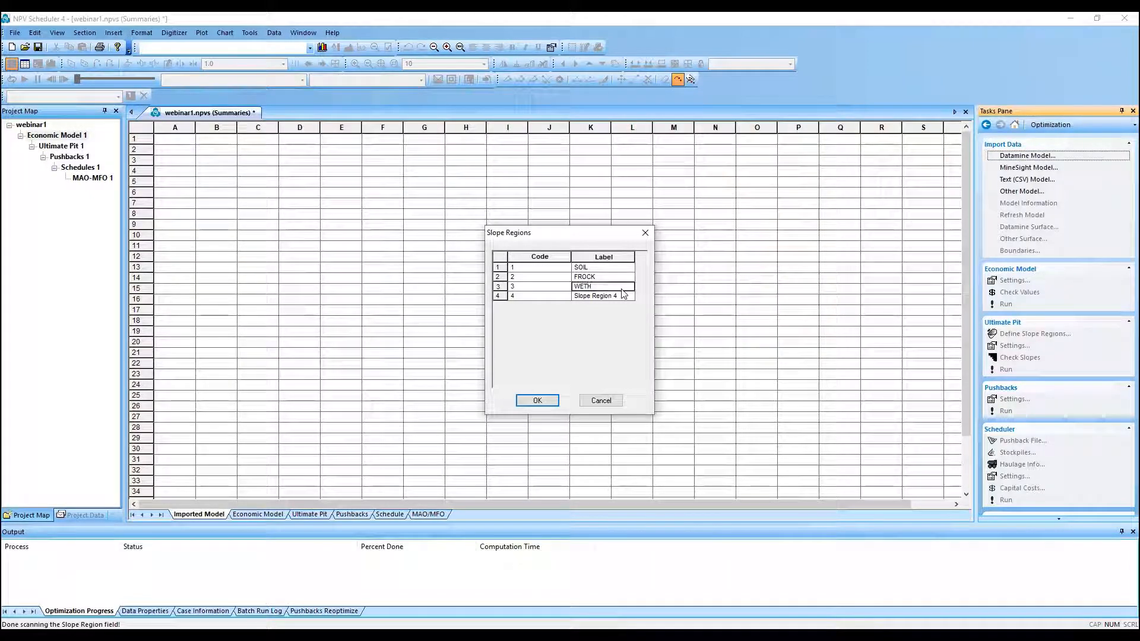
# Label the slope region with code 4 as 'or' and accept the slope region table to complete the model import.
pyautogui.click(623, 293)
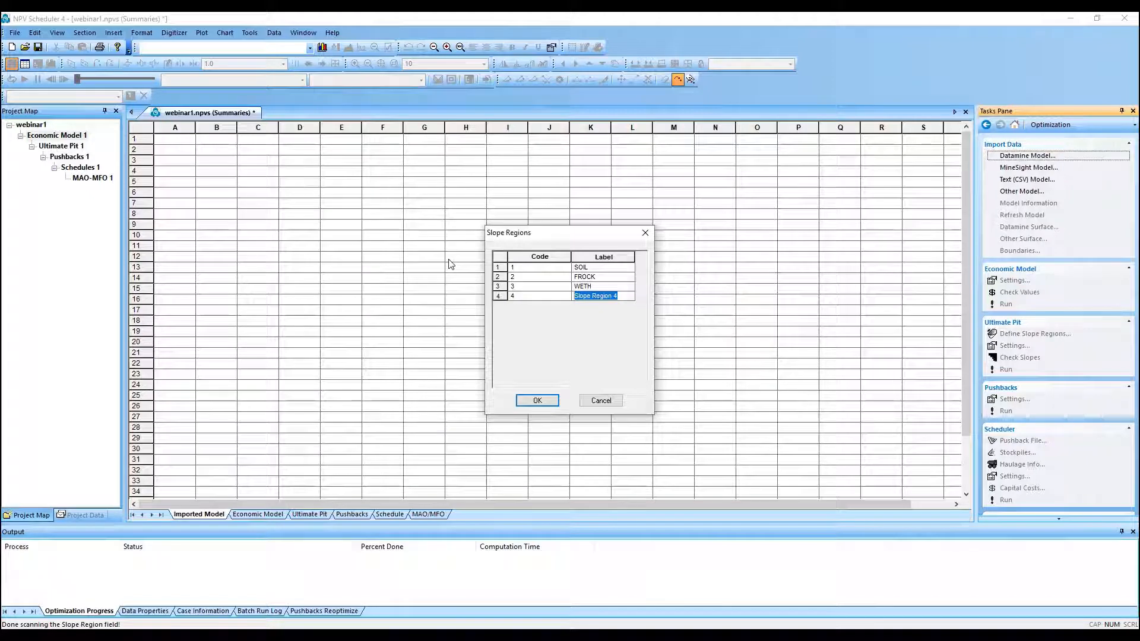
pyautogui.write('or')
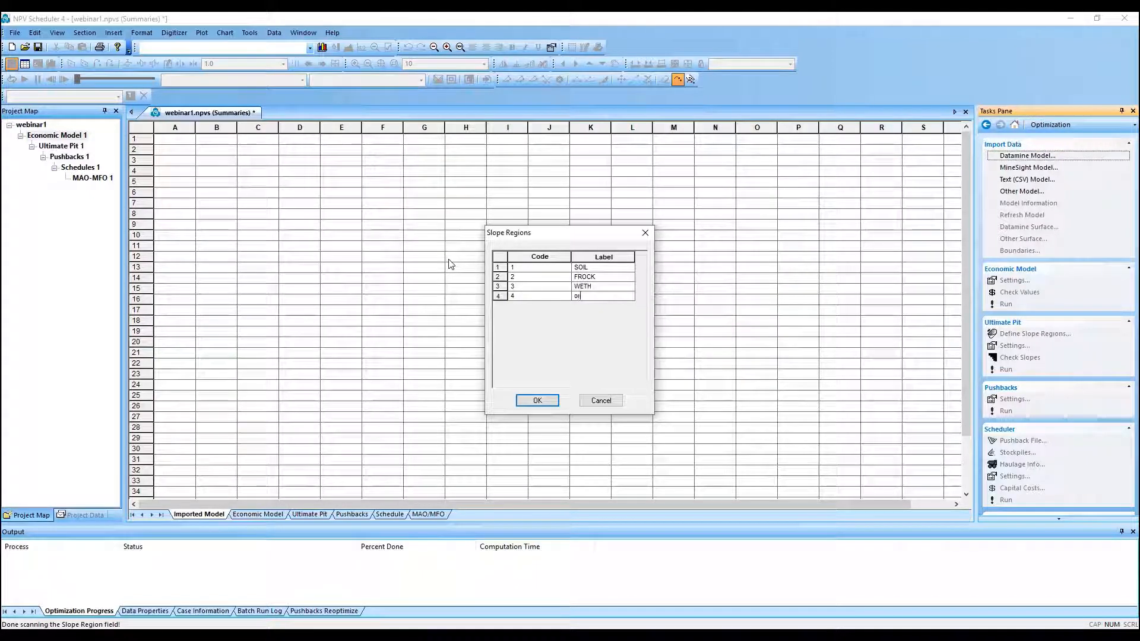
pyautogui.click(540, 401)
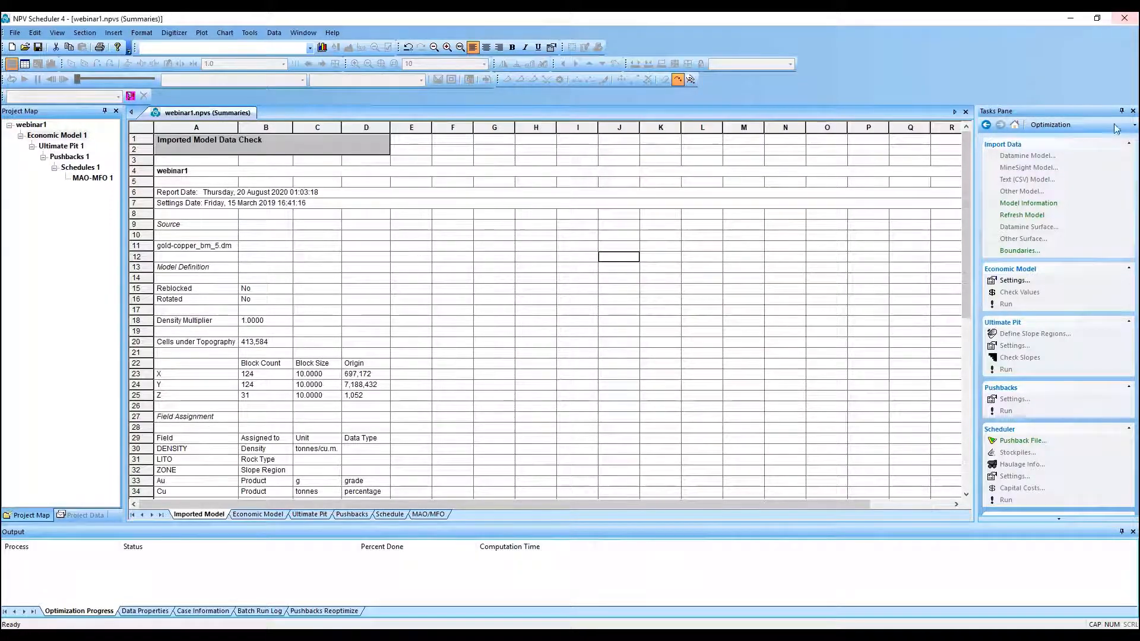
# Switch to the Excel optimization workbook and review the base case prices, selling costs, mining costs and processing cost on the Inputs sheet.
pyautogui.click(423, 636)
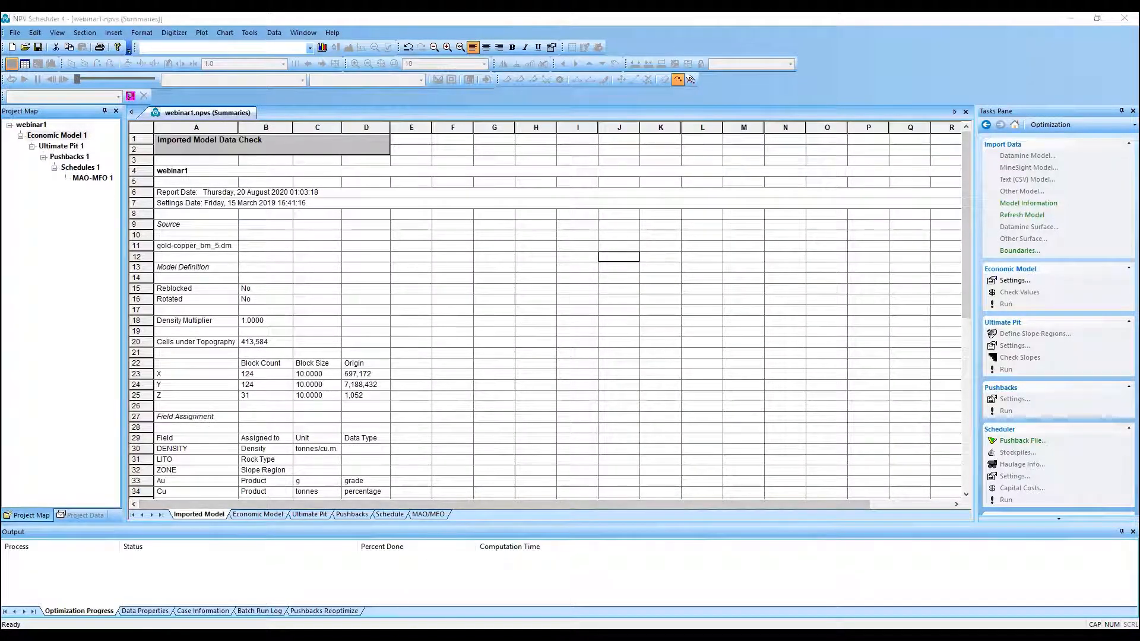
pyautogui.click(478, 581)
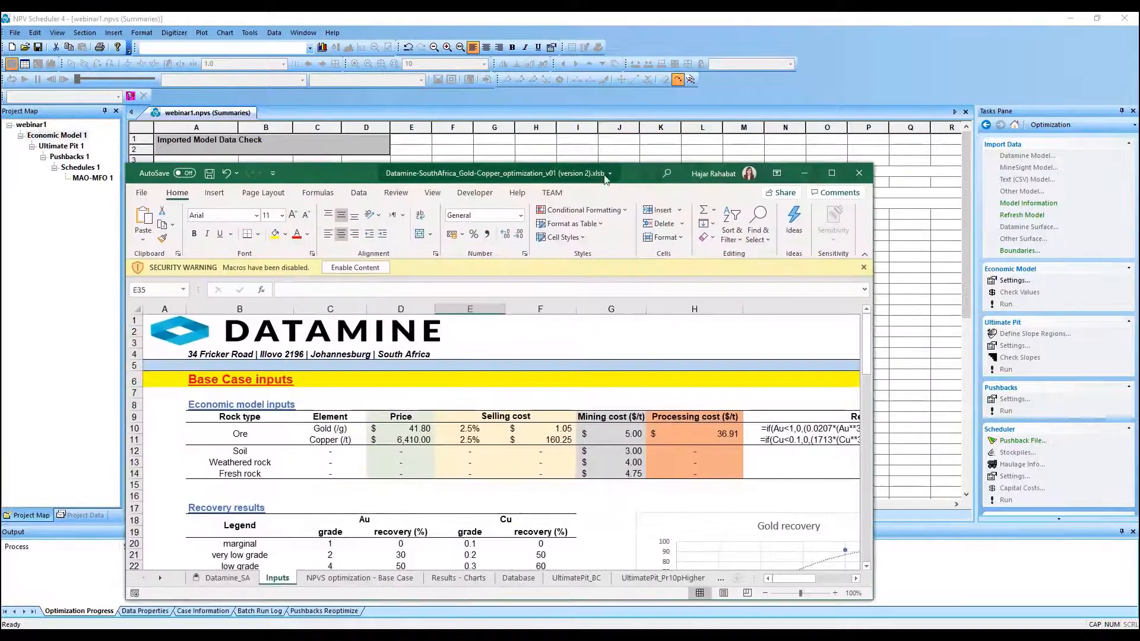
pyautogui.doubleClick(631, 179)
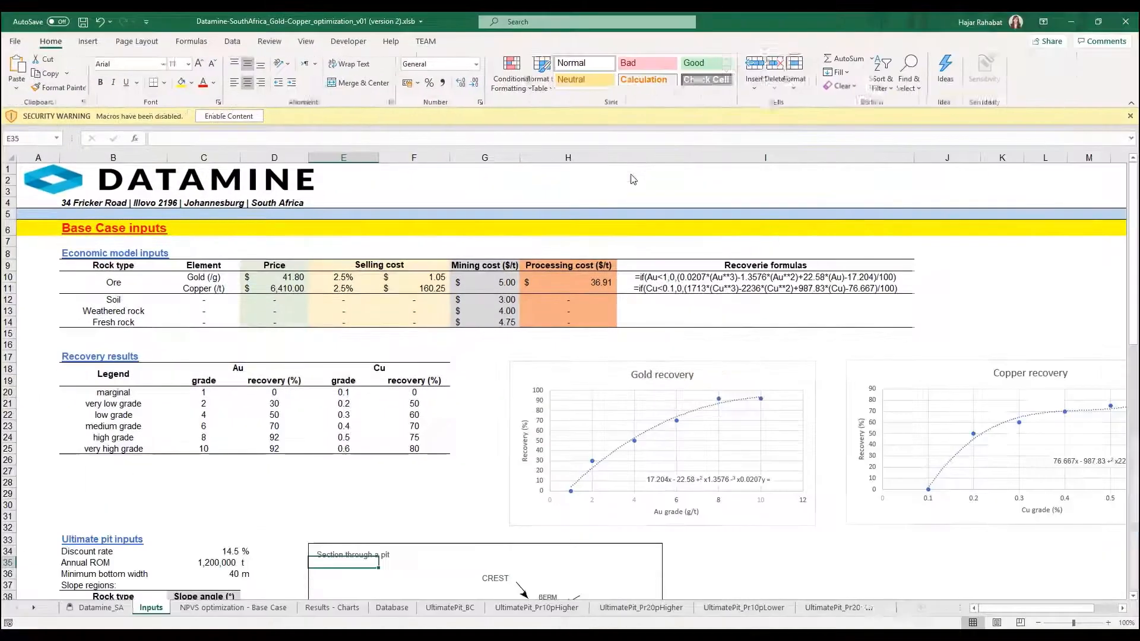
pyautogui.click(119, 286)
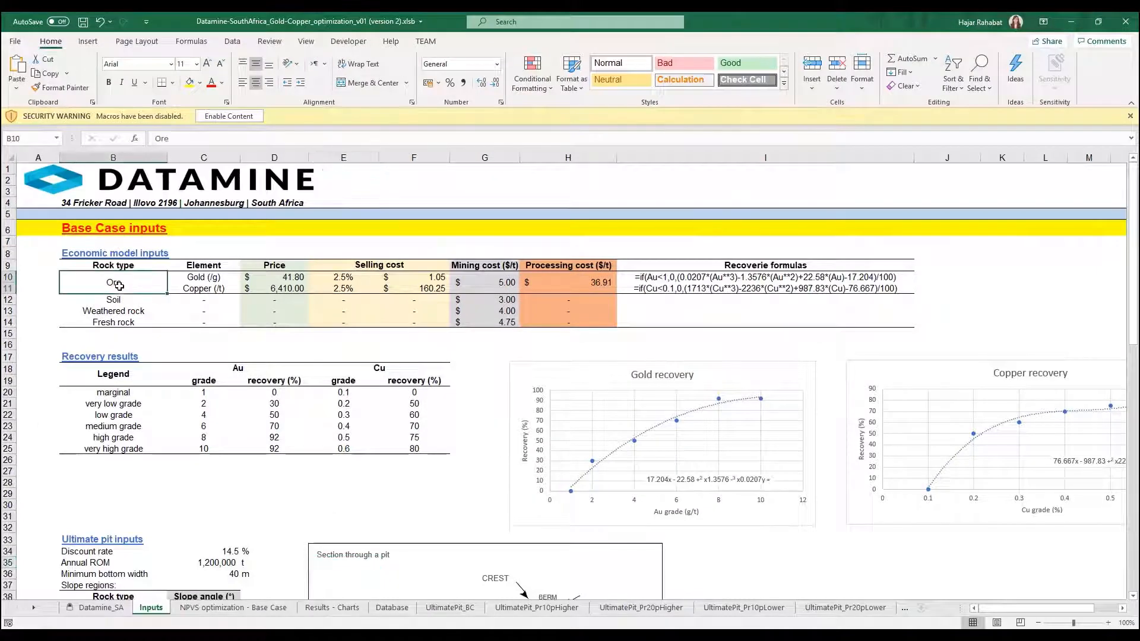
pyautogui.click(214, 277)
pyautogui.click(214, 291)
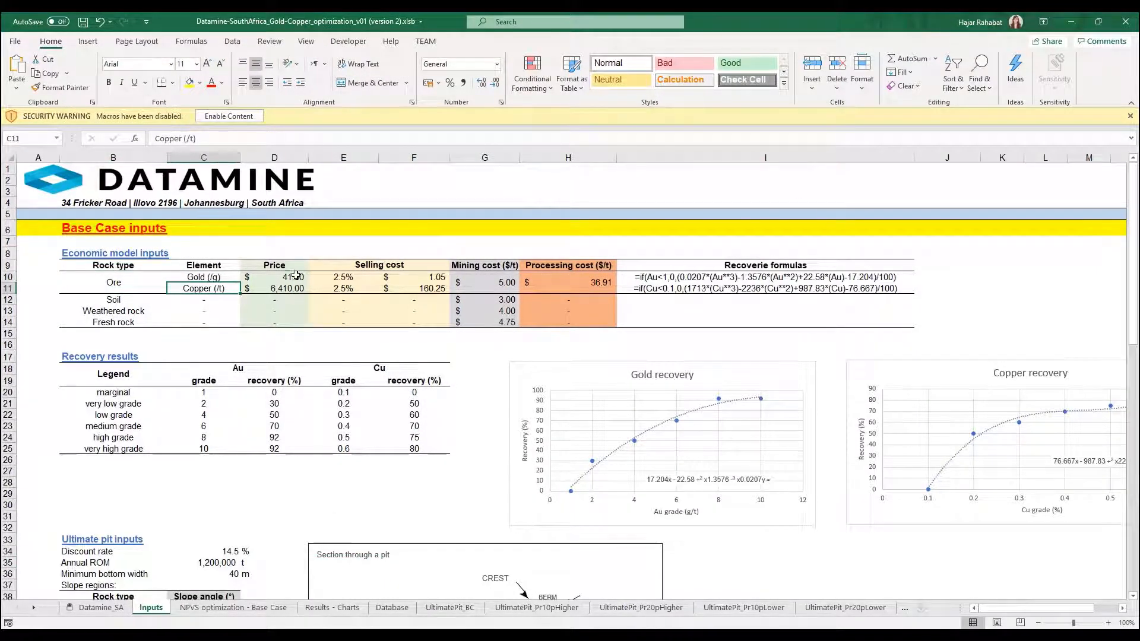
pyautogui.click(284, 291)
pyautogui.click(423, 277)
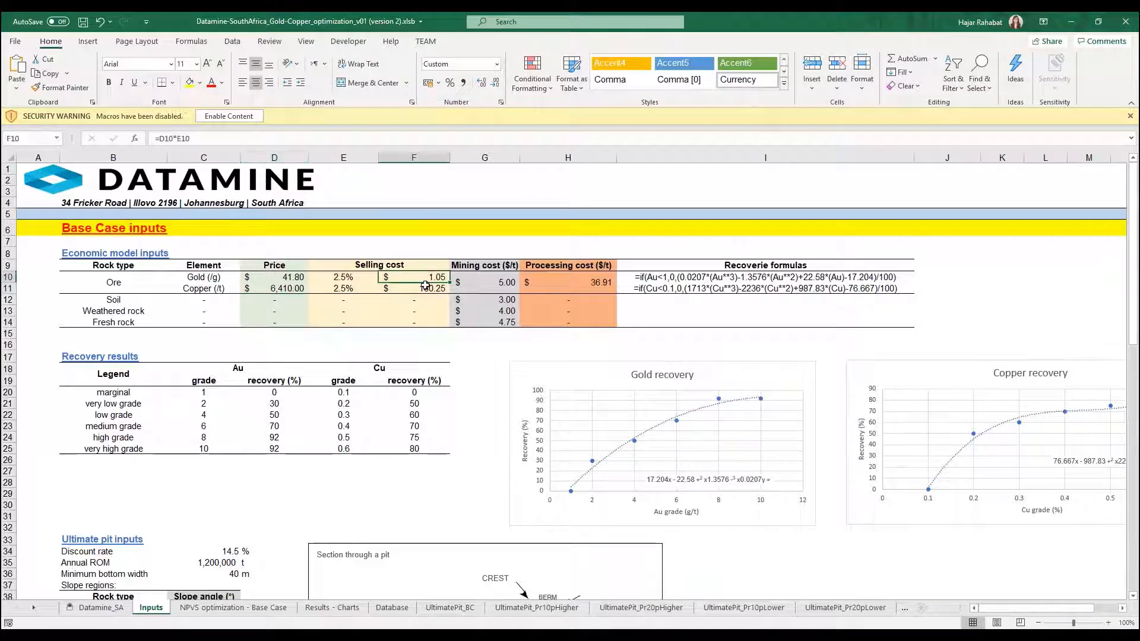
pyautogui.click(511, 282)
pyautogui.moveTo(510, 300); pyautogui.dragTo(505, 322)
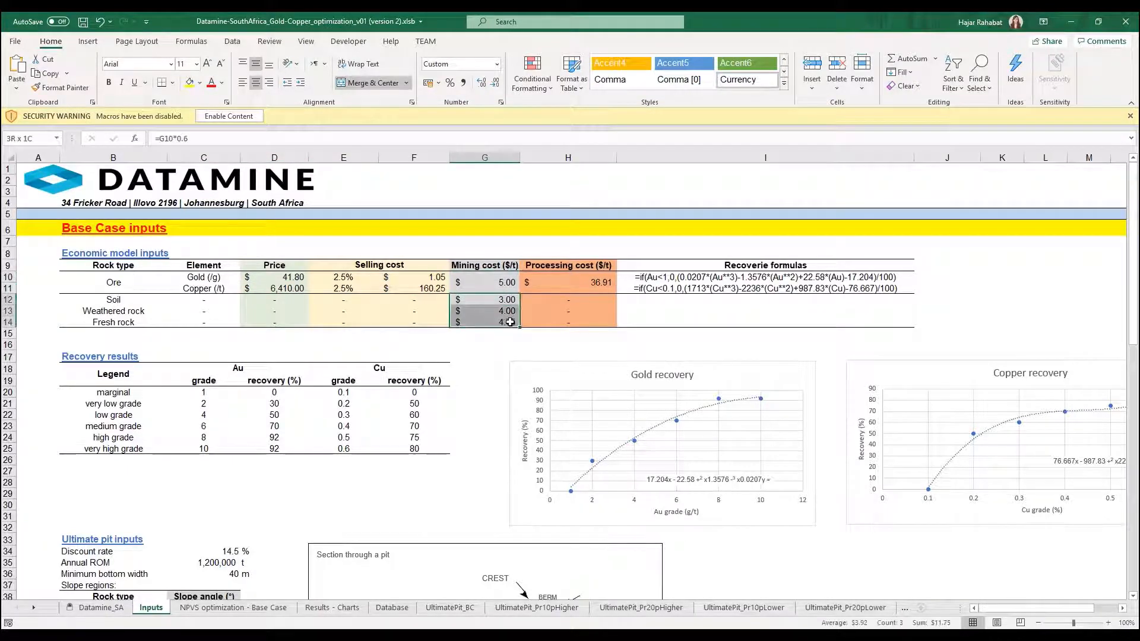
pyautogui.click(600, 286)
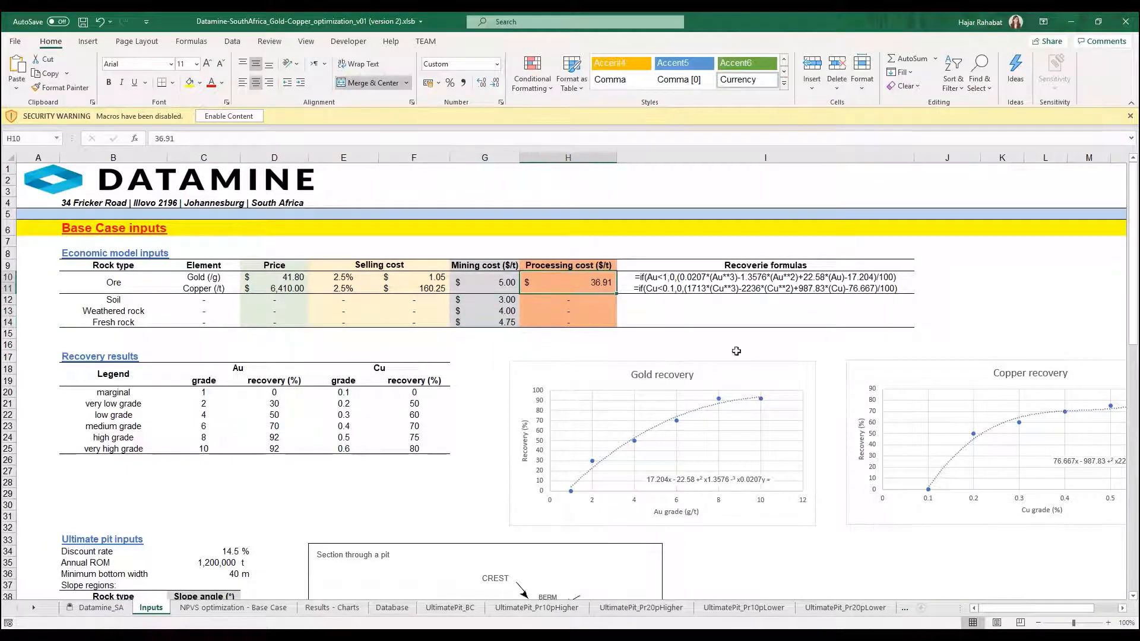
# Examine the gold and copper recovery formulas in the economic model inputs table and return to NPV Scheduler.
pyautogui.click(716, 278)
pyautogui.click(715, 290)
pyautogui.click(710, 301)
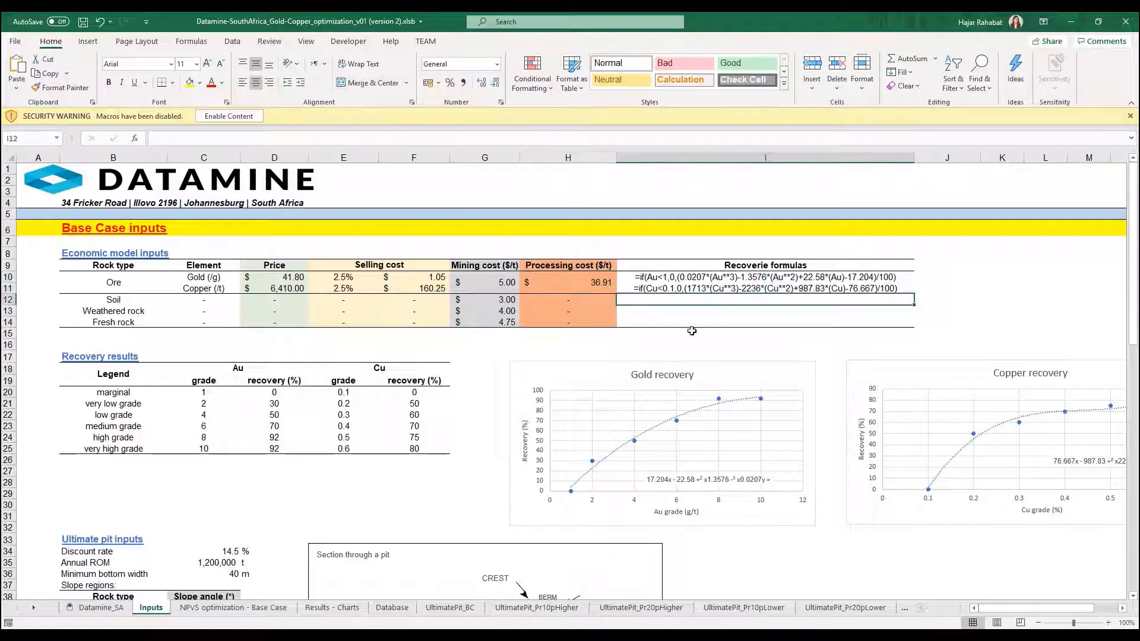
pyautogui.click(700, 276)
pyautogui.click(704, 288)
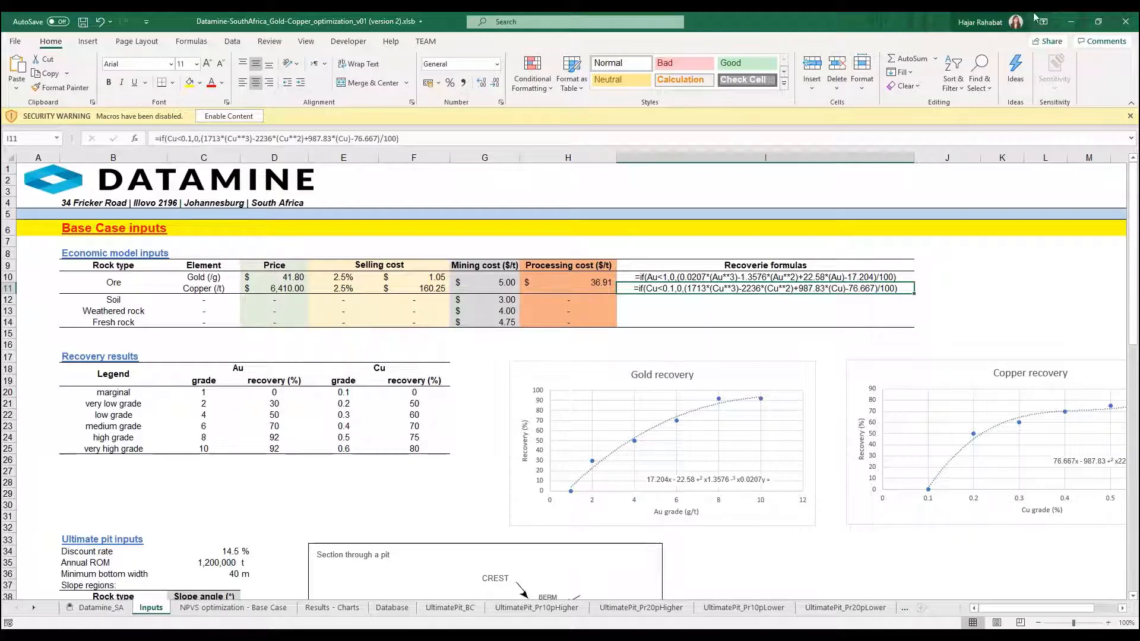
pyautogui.click(1075, 24)
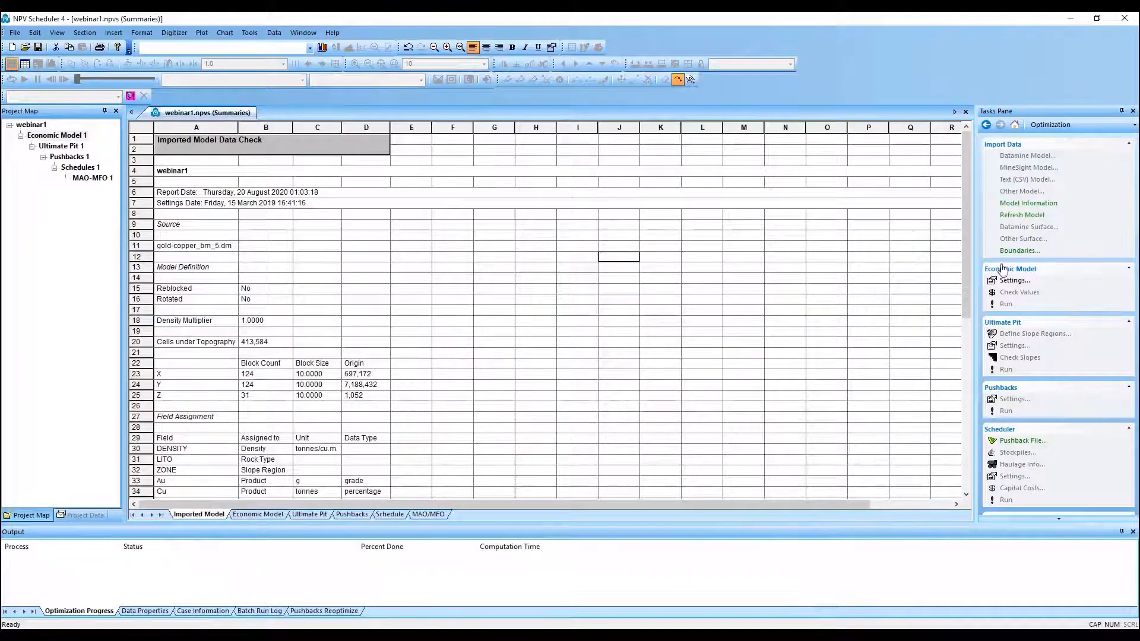
# In the economic model settings, define material as ore when the parcel rock type is specified as ore, regardless of grade.
pyautogui.click(1011, 282)
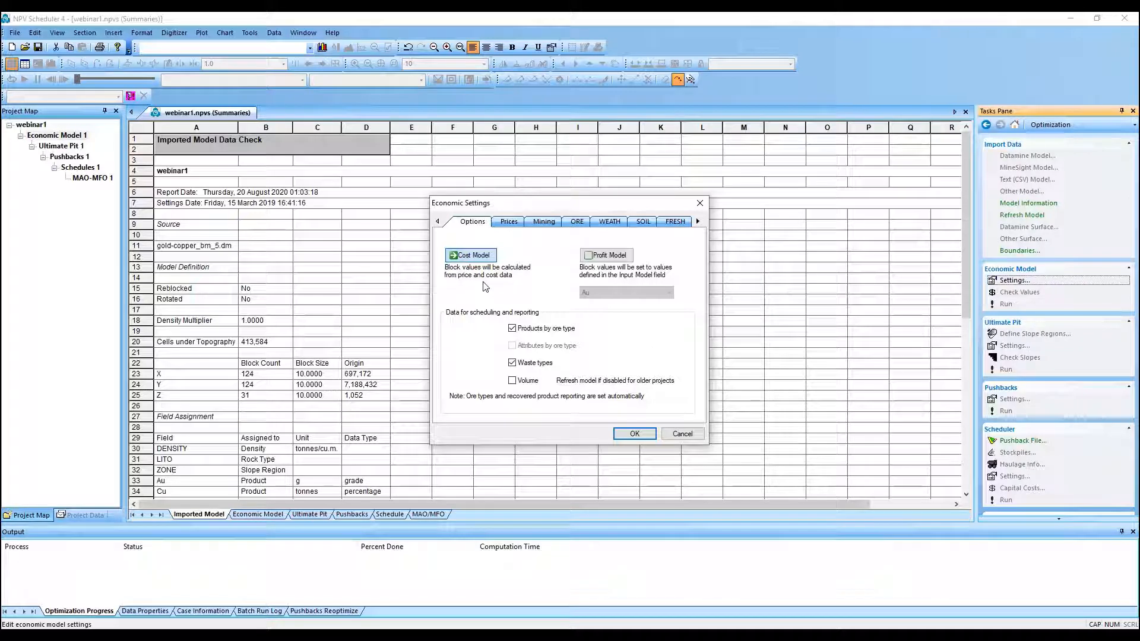
pyautogui.click(509, 224)
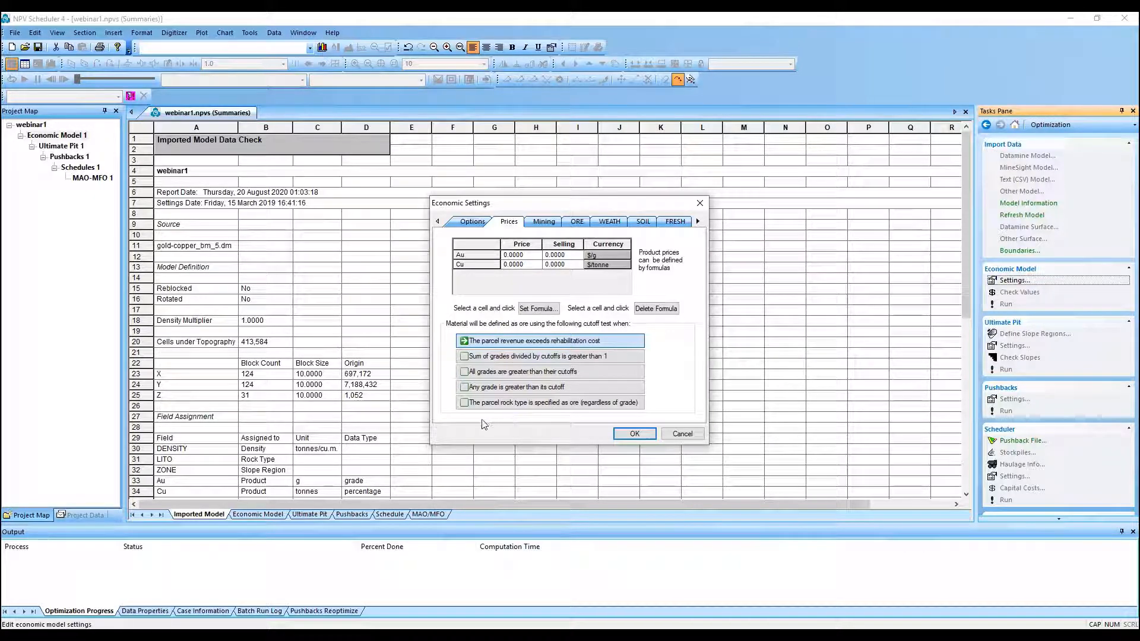
pyautogui.click(579, 404)
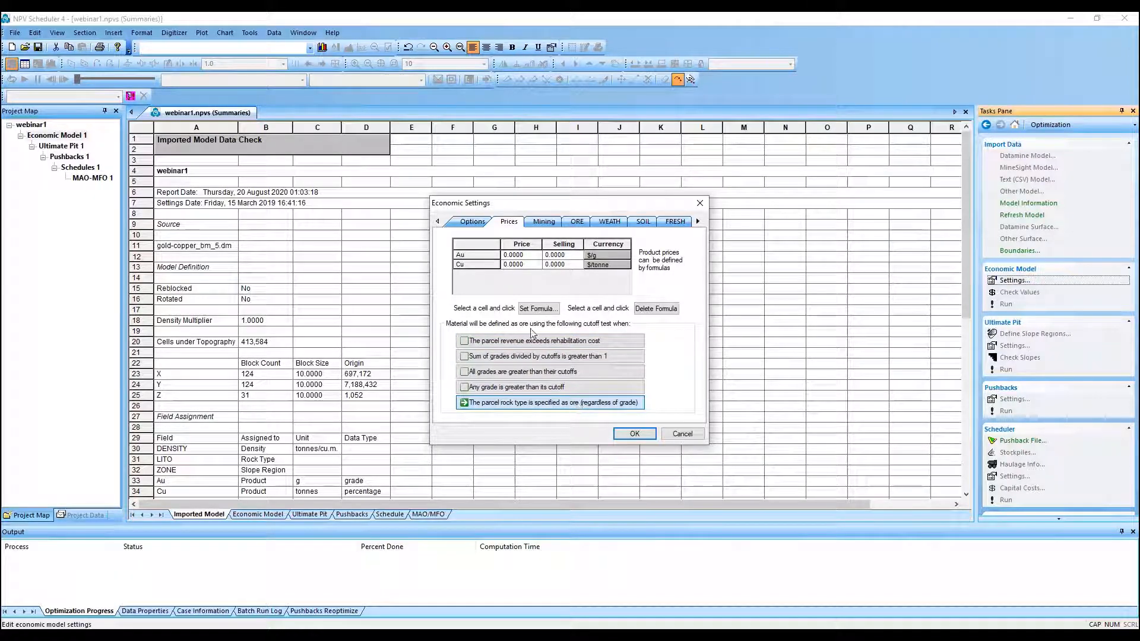
# Set the Au price to 41.80 $/g and its selling cost to 1.05 $/g.
pyautogui.click(525, 257)
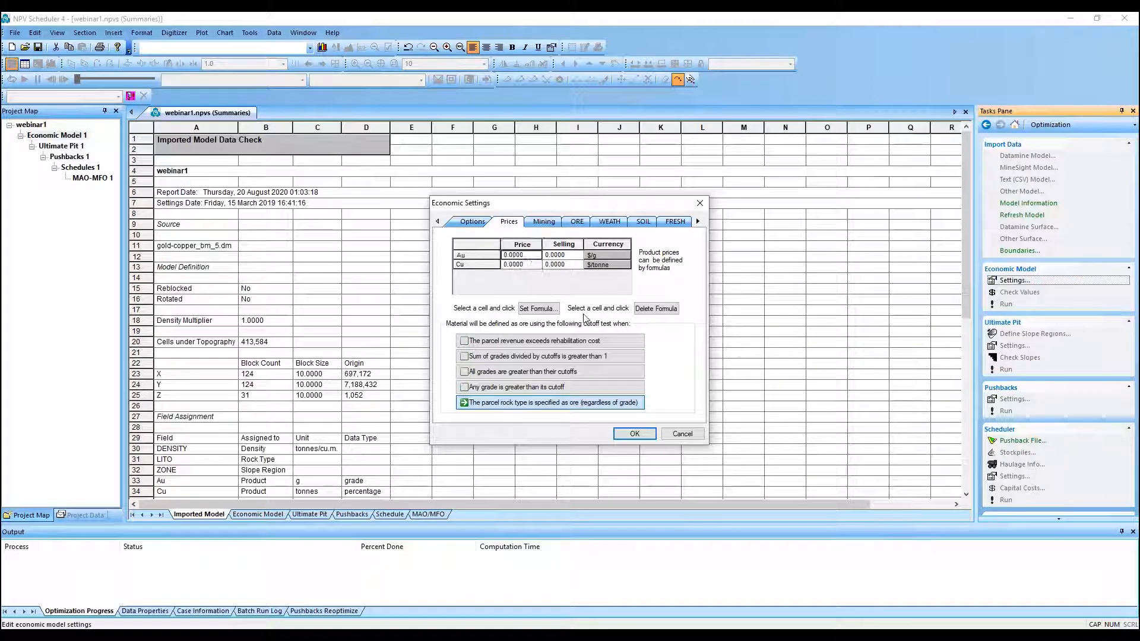
pyautogui.write('41.80')
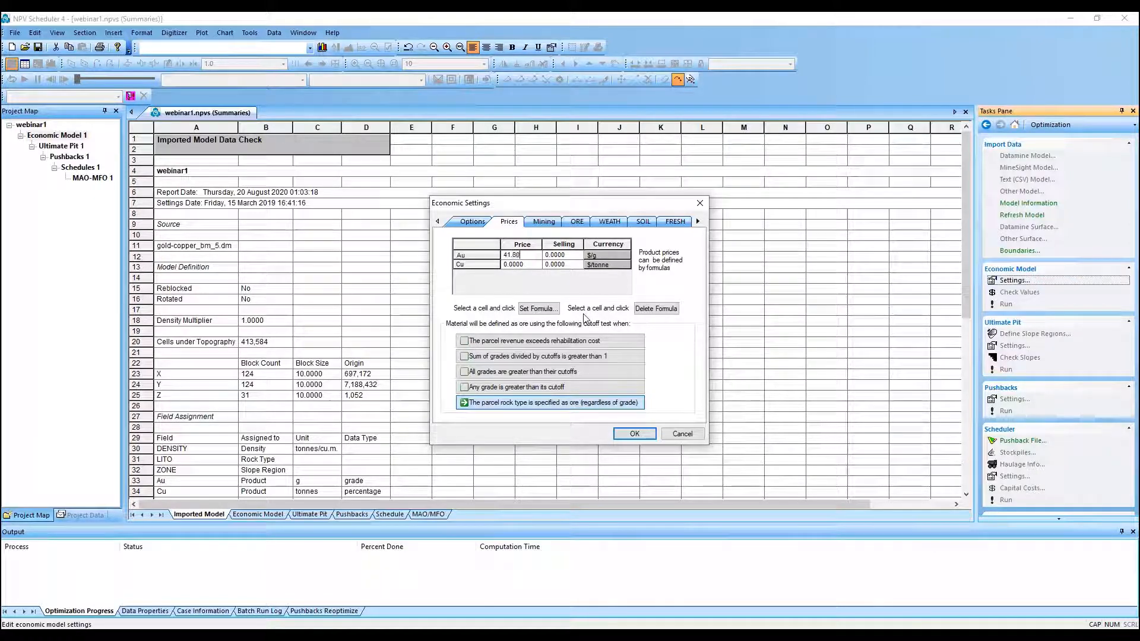
pyautogui.click(581, 257)
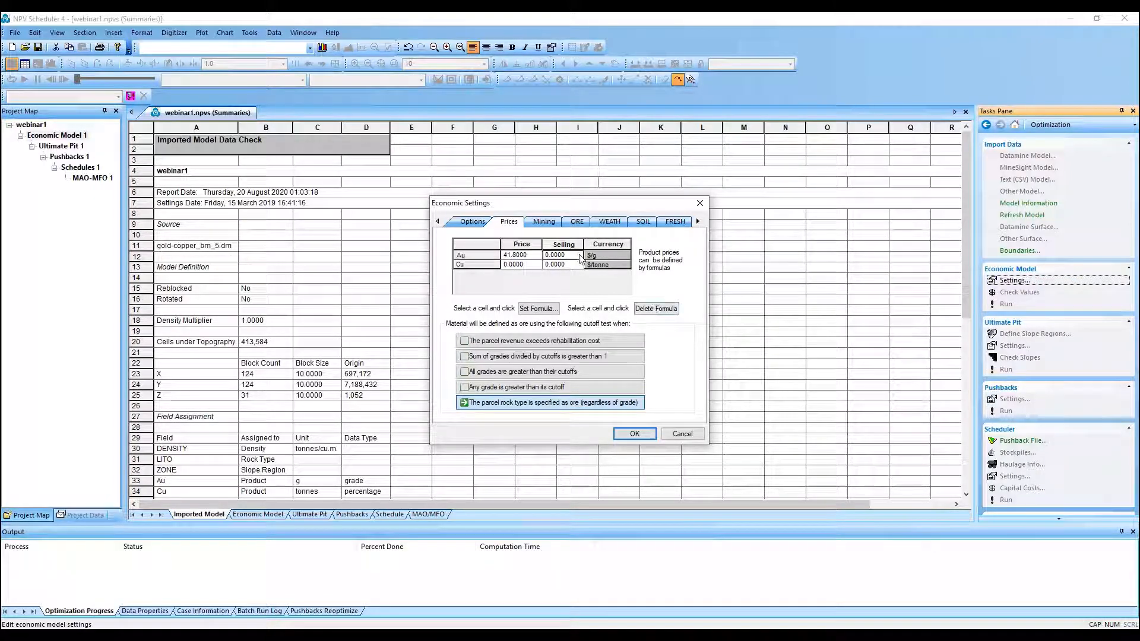
pyautogui.write('1.05')
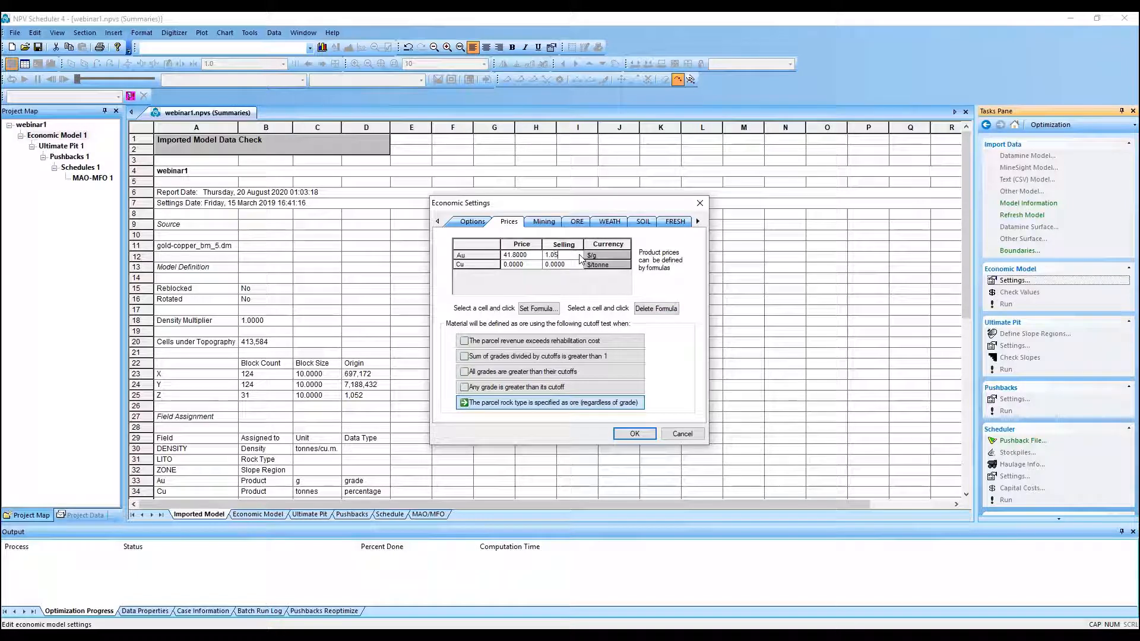
# Set the Cu price to 6410 $/tonne and its selling cost to 160.25 $/tonne.
pyautogui.click(531, 266)
pyautogui.write('6,')
pyautogui.write('410')
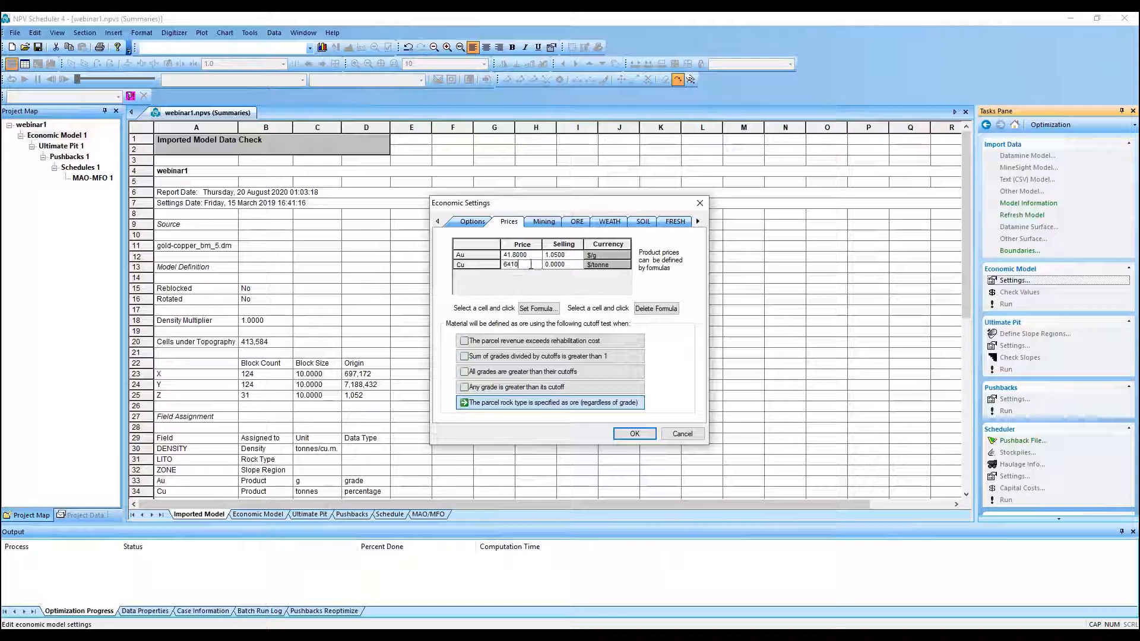
pyautogui.click(563, 267)
pyautogui.write('160.25')
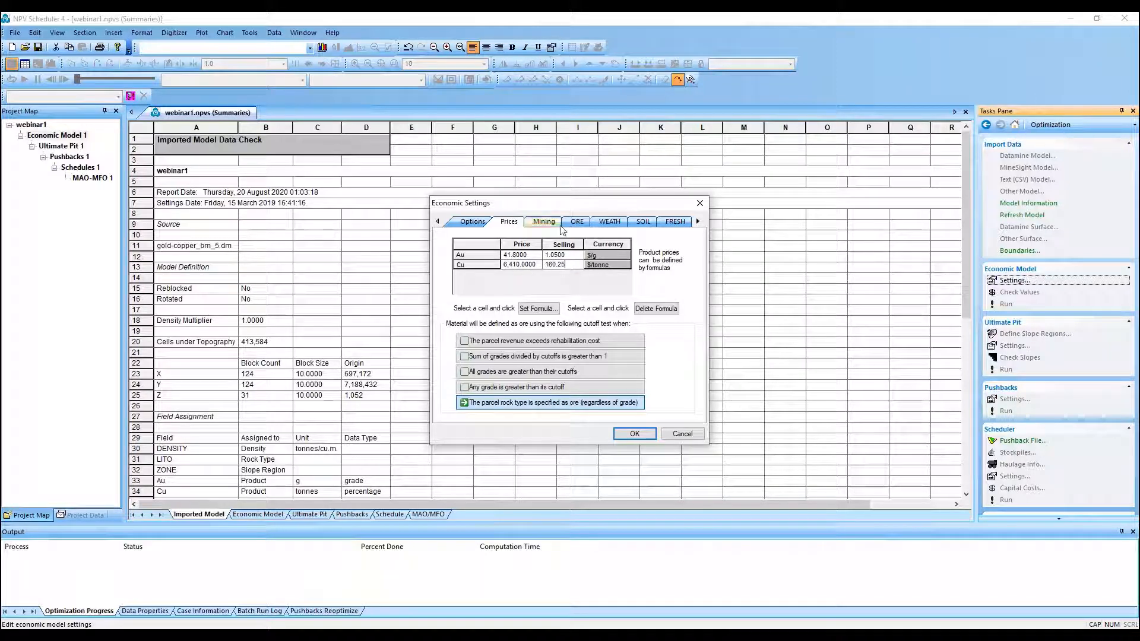
# Keep the default mining cost per mass unit and set the Mining CAF to 5 for ORE and 4 for WEATH.
pyautogui.click(544, 222)
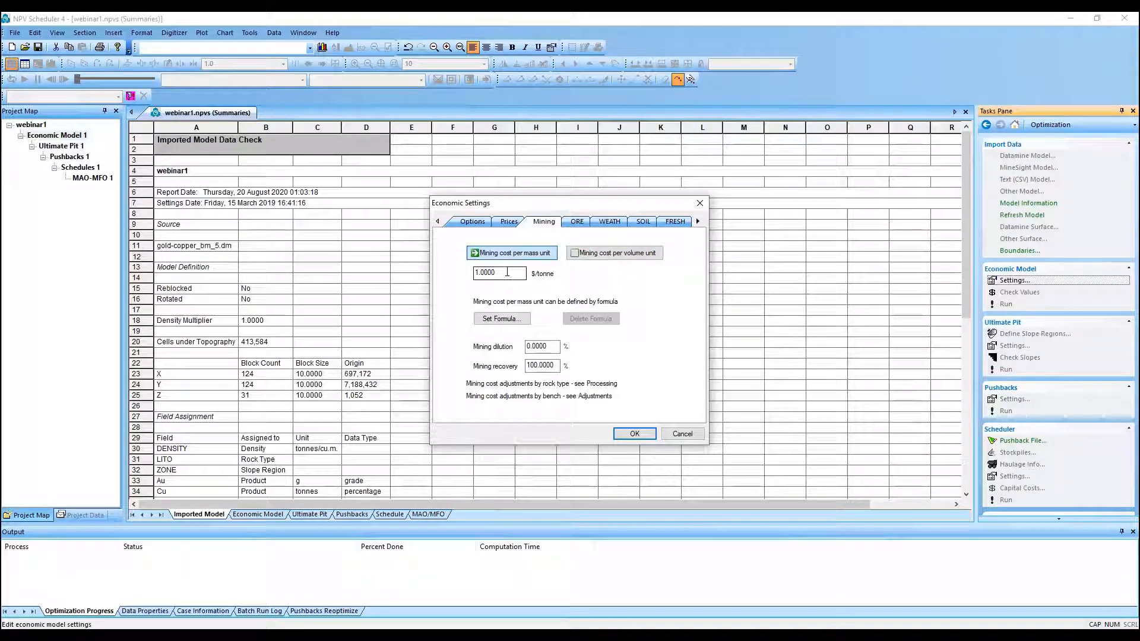
pyautogui.click(577, 223)
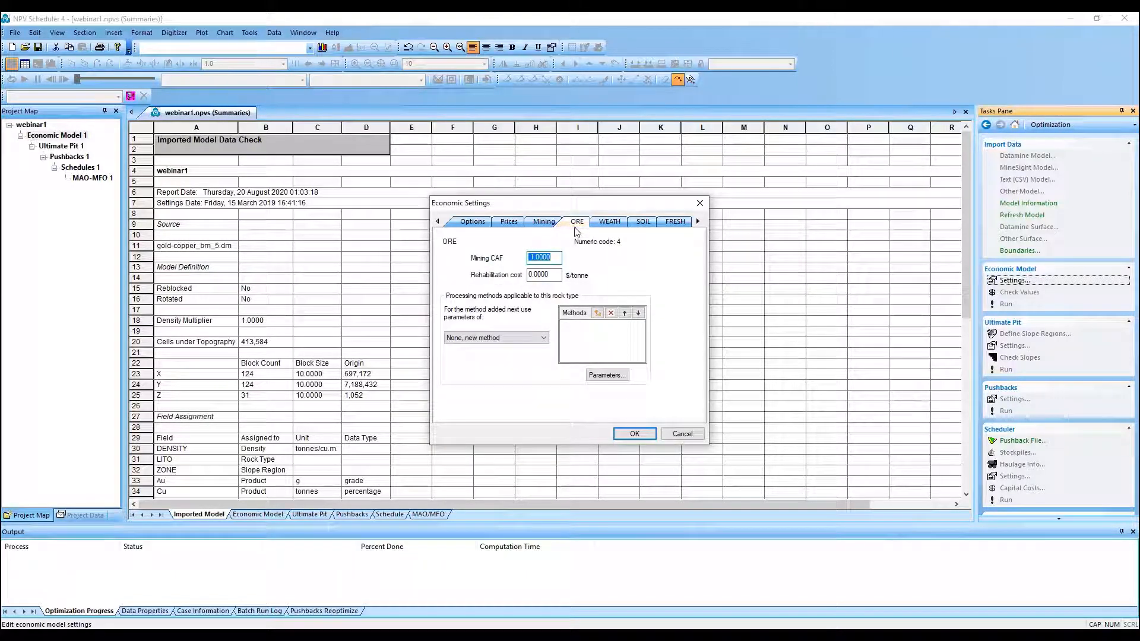
pyautogui.write('5')
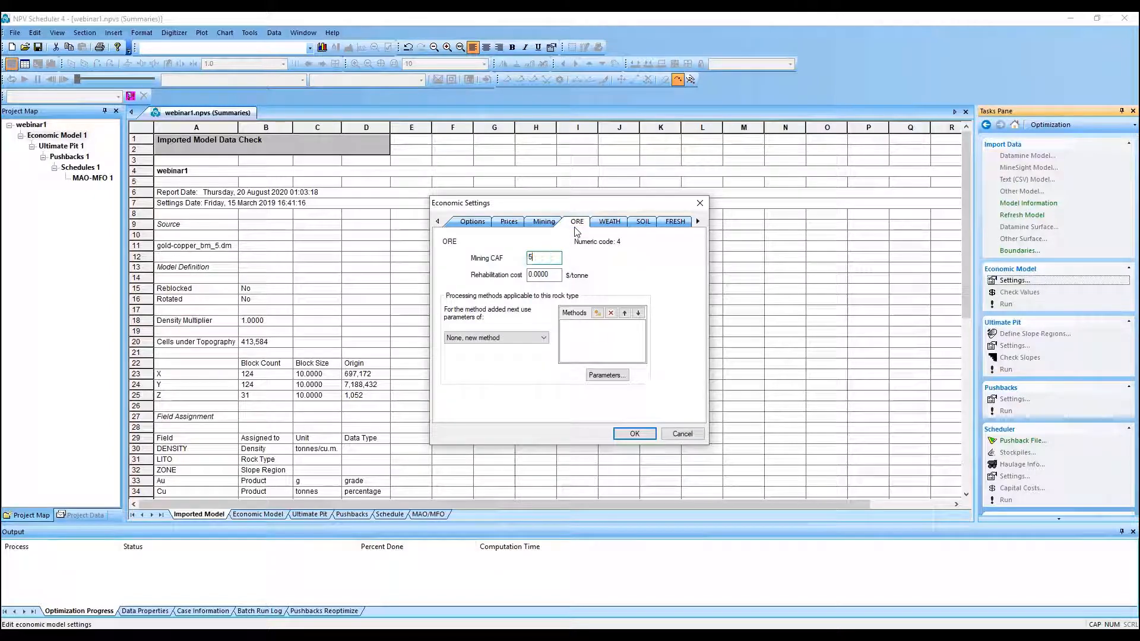
pyautogui.click(609, 221)
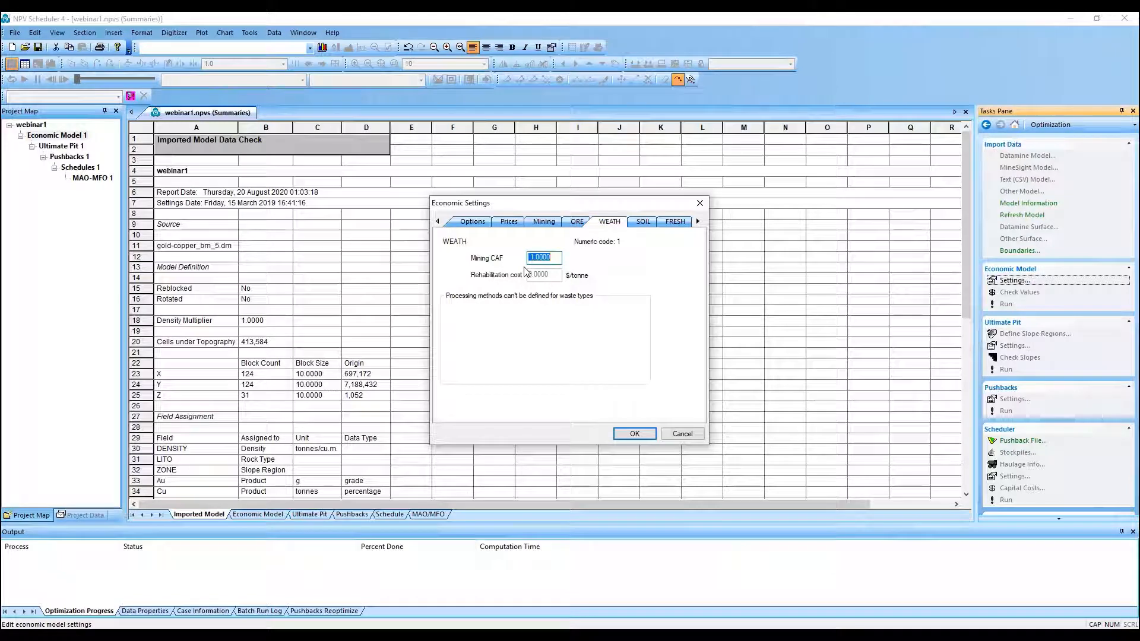
pyautogui.write('4')
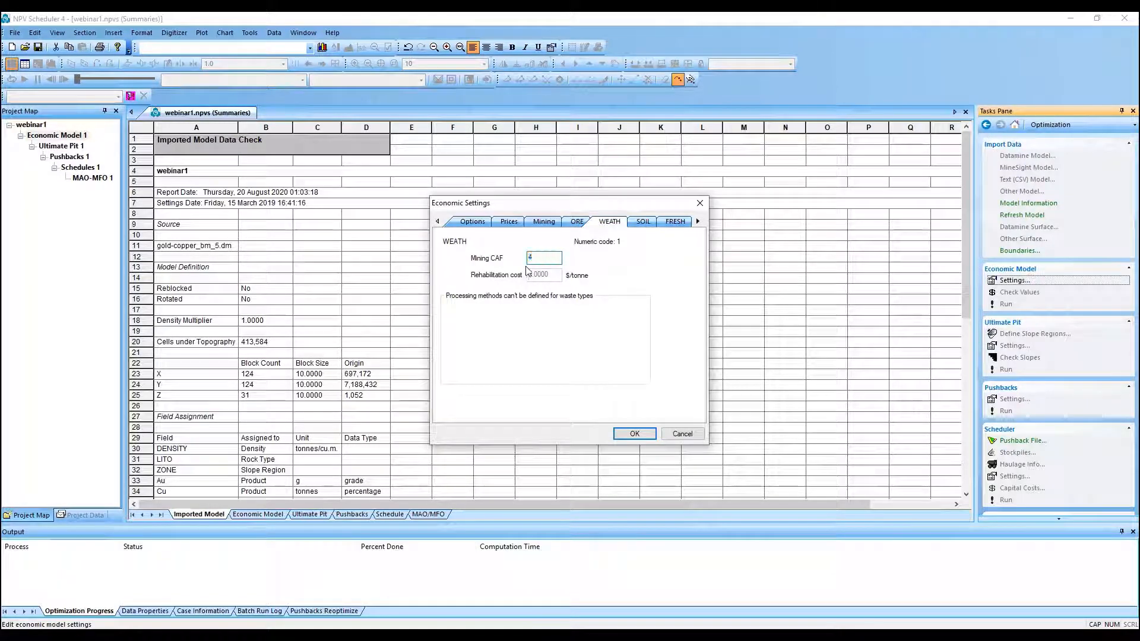
# Set the Mining CAF to 3 for SOIL and 4.75 for FRESH.
pyautogui.click(643, 222)
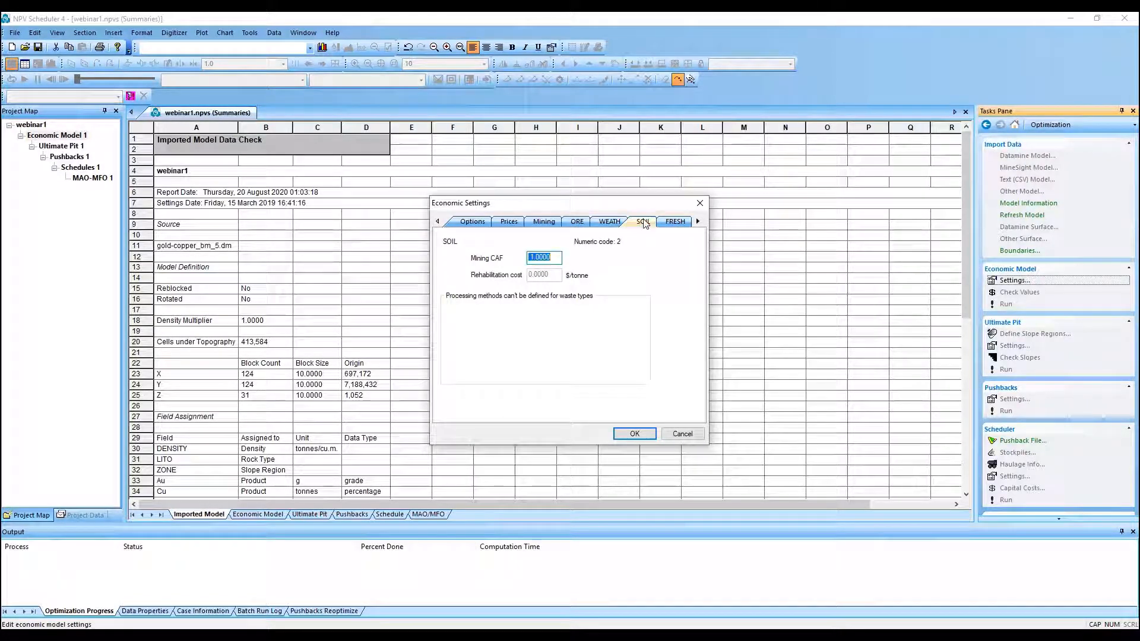
pyautogui.click(675, 222)
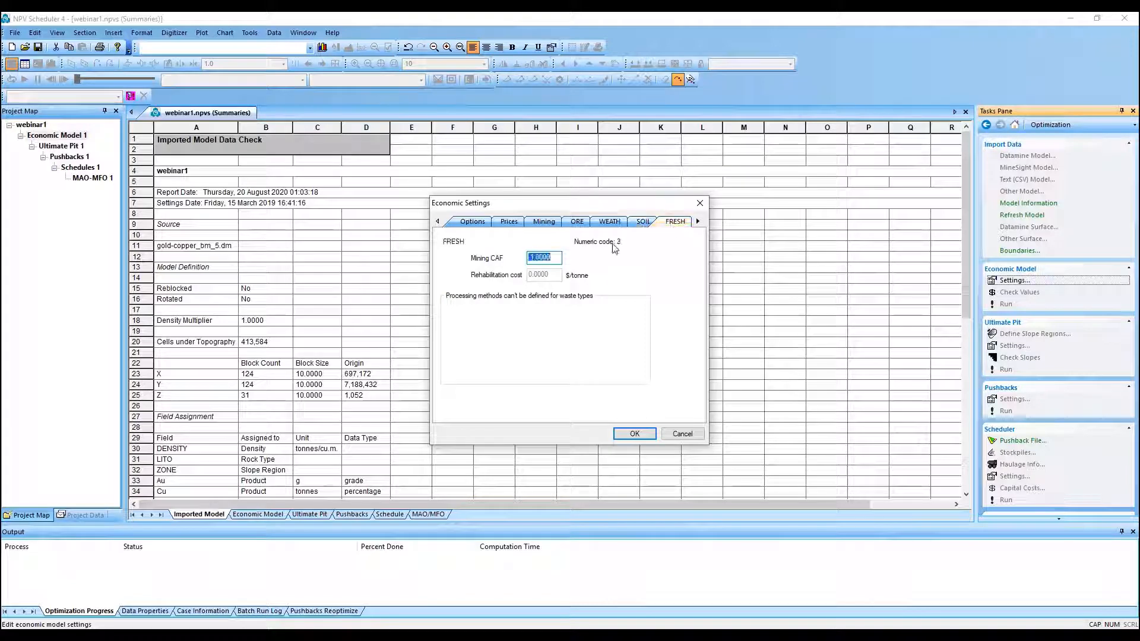
pyautogui.write('4.75')
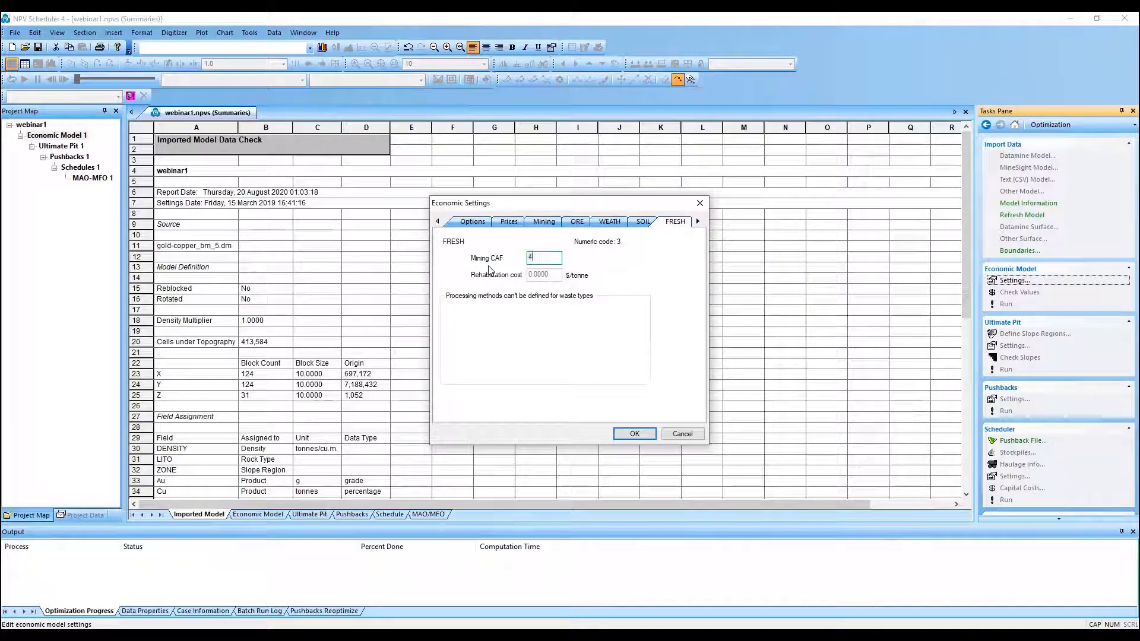
# Add a processing method named Plant to the ORE rock type and set its processing unit cost to 36.91 $/tonne.
pyautogui.click(509, 222)
pyautogui.click(545, 223)
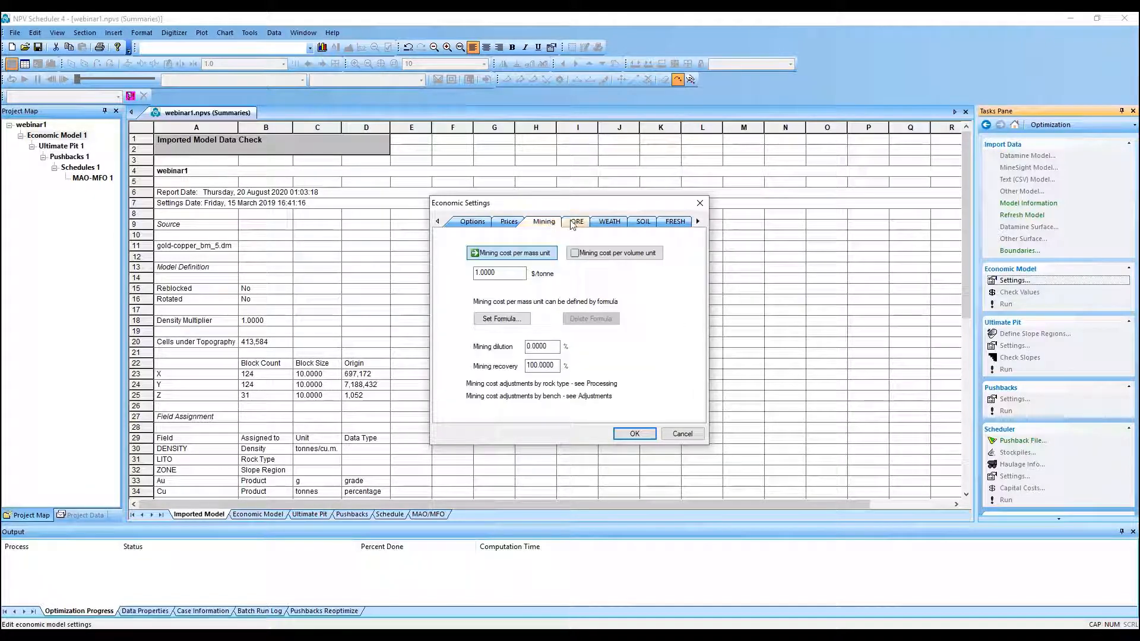
pyautogui.click(575, 223)
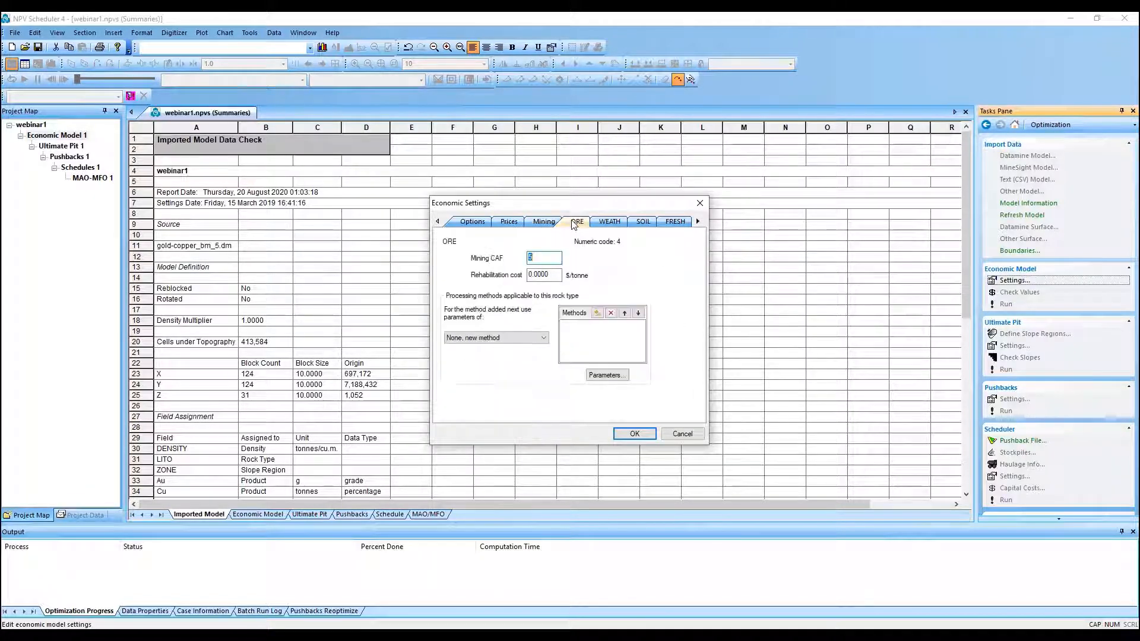
pyautogui.click(598, 313)
pyautogui.write('pLANT')
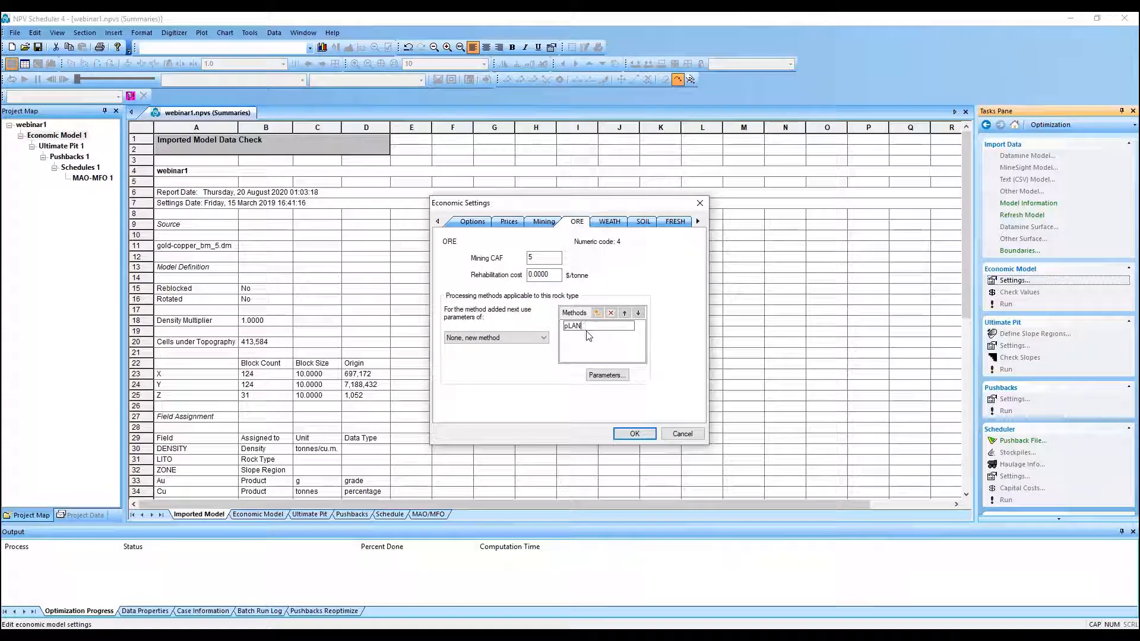
pyautogui.press('BackSpace')
pyautogui.press('BackSpace')
pyautogui.press('BackSpace')
pyautogui.press('BackSpace')
pyautogui.write('Plant')
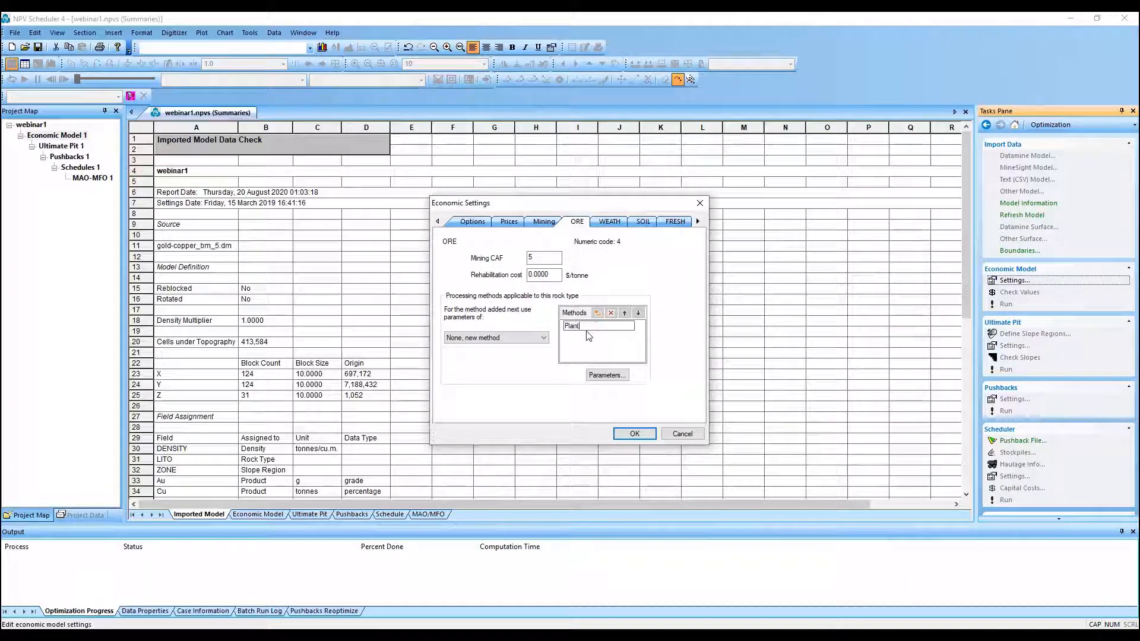
pyautogui.press('Return')
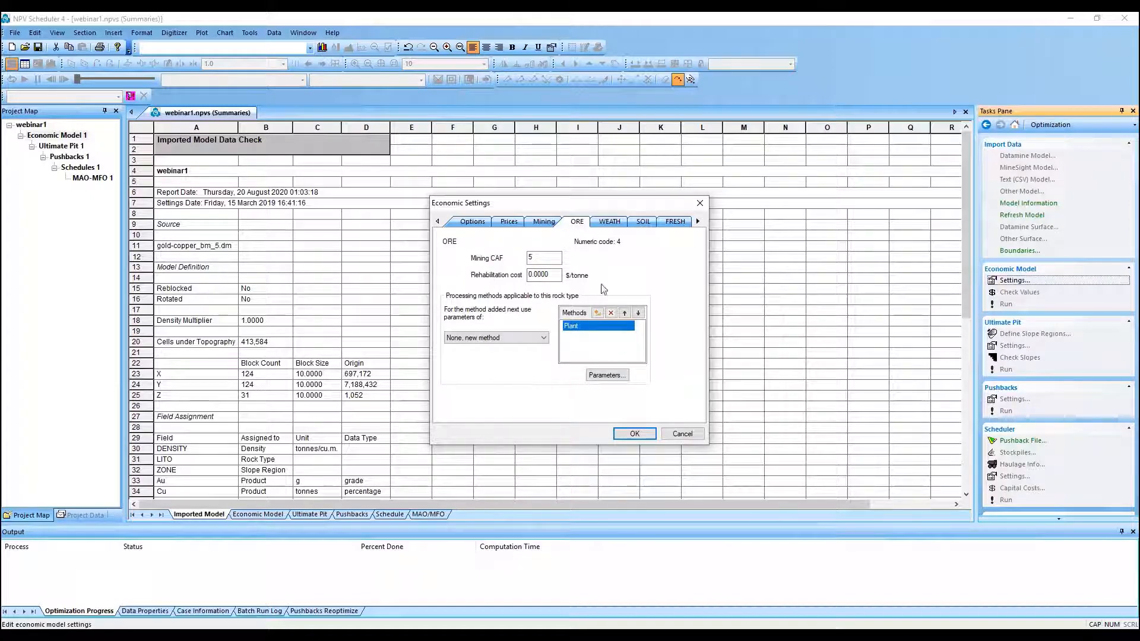
pyautogui.click(605, 376)
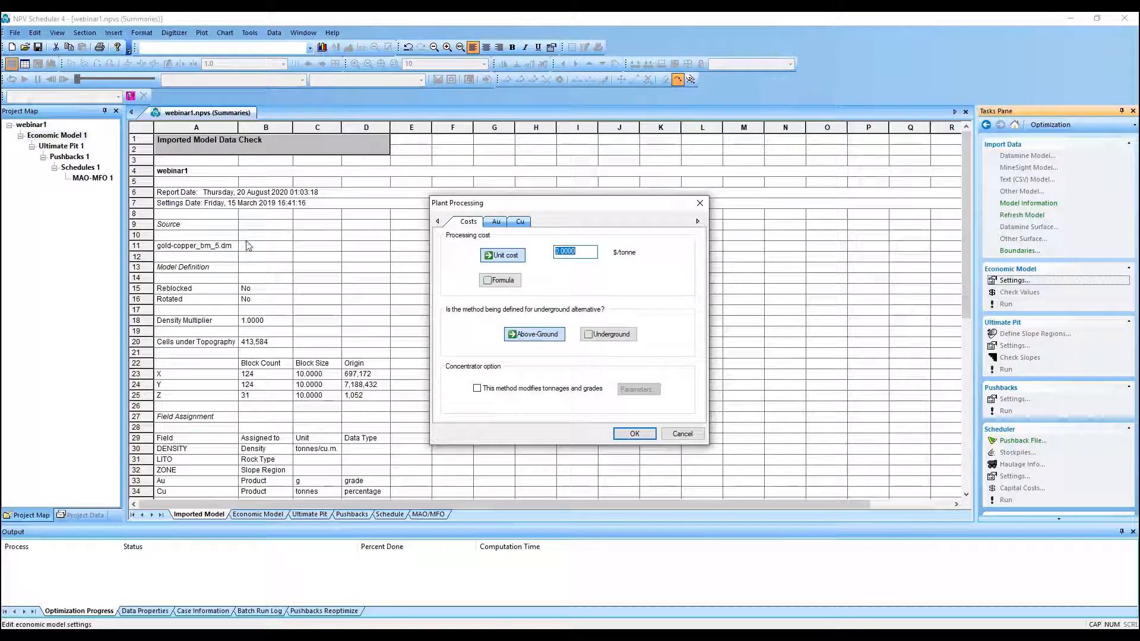
pyautogui.write('36.5')
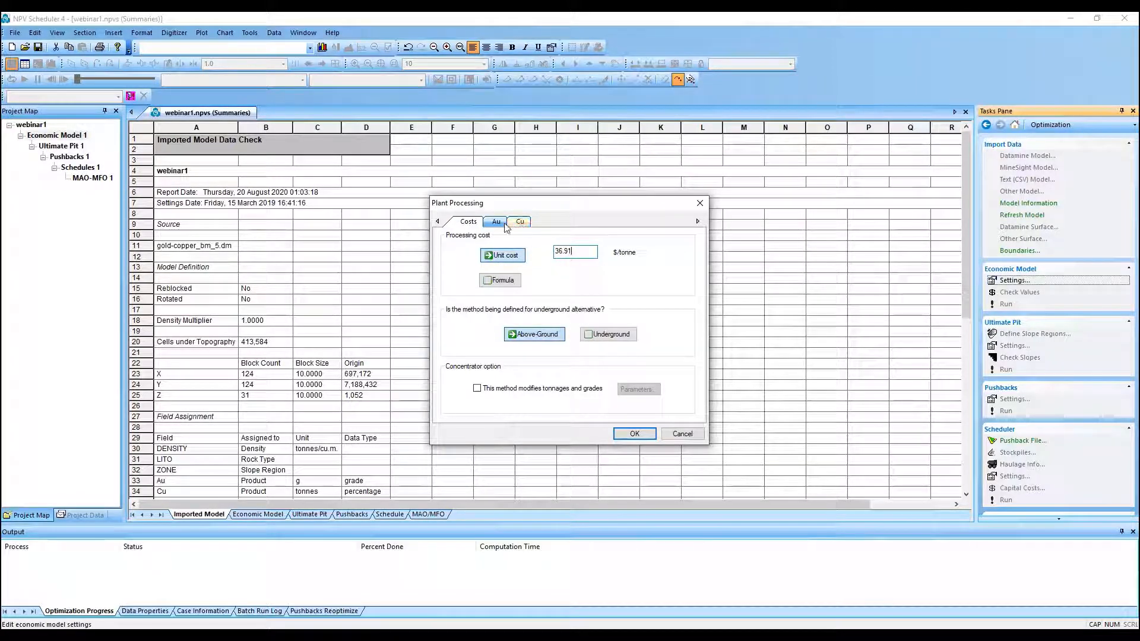
# Switch to the Excel inputs workbook, enable its content, and copy the gold recovery formula from cell I10.
pyautogui.click(496, 221)
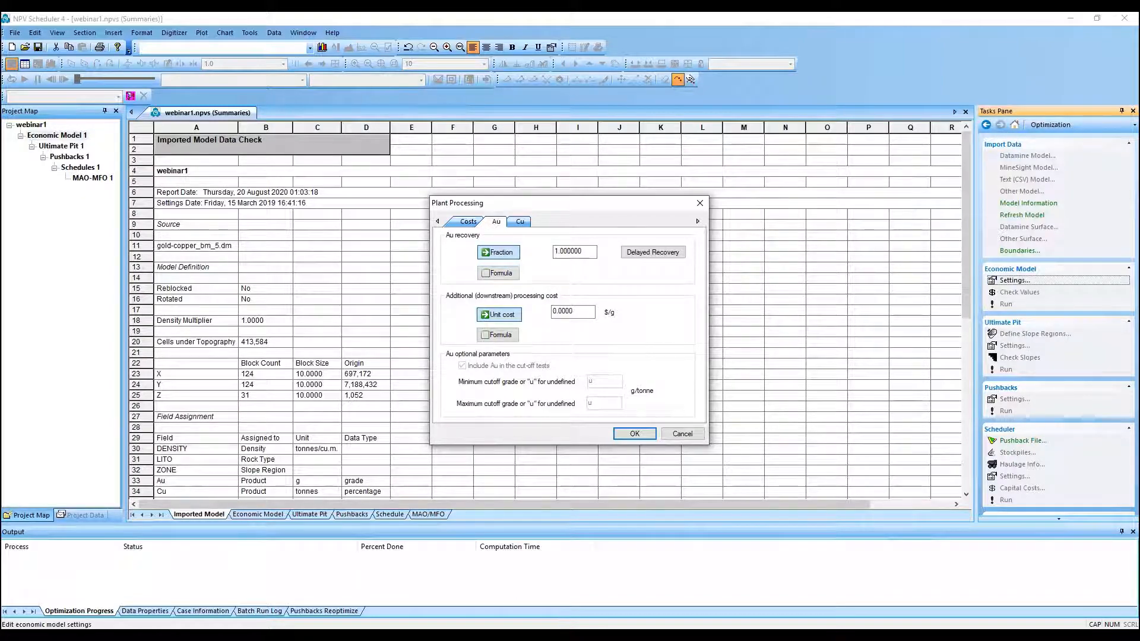
pyautogui.moveTo(422, 634)
pyautogui.click(453, 588)
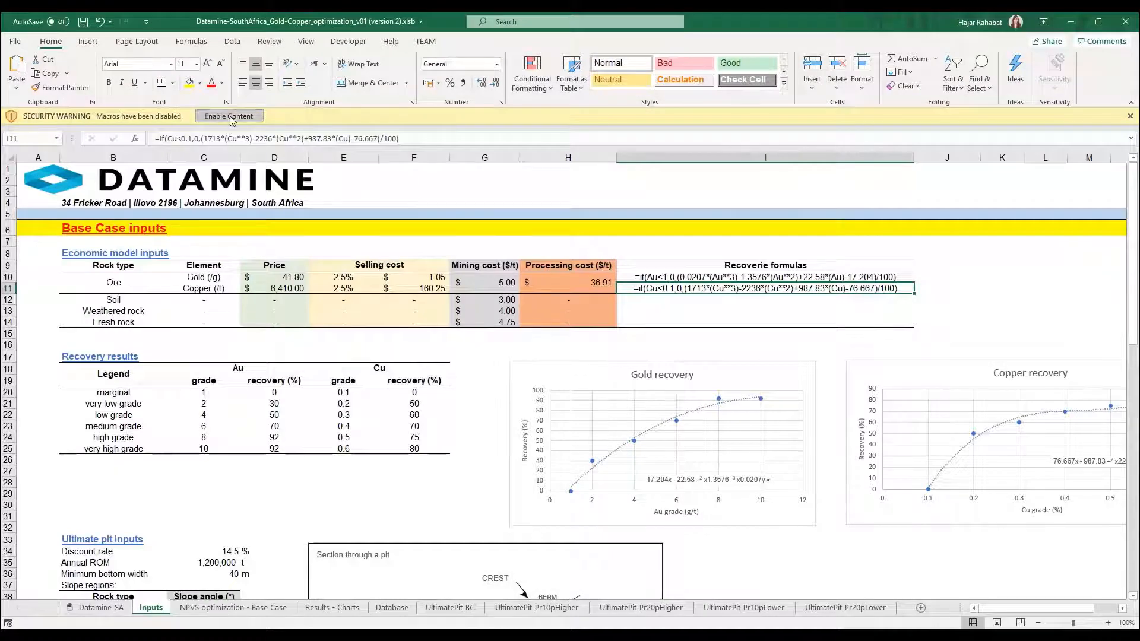
pyautogui.click(228, 116)
pyautogui.click(692, 262)
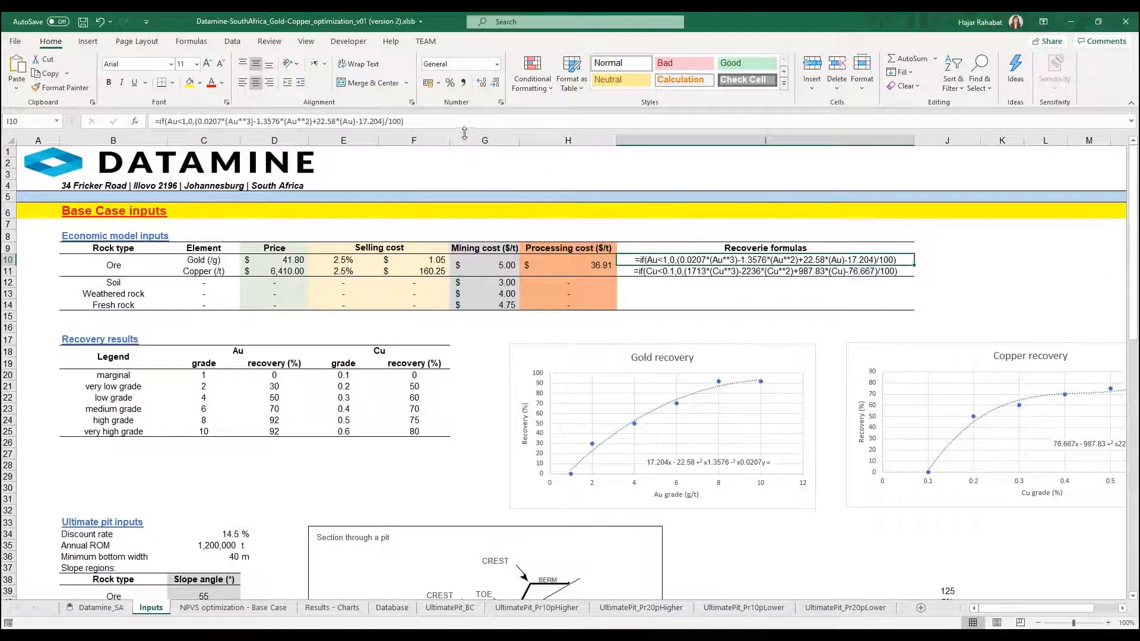
pyautogui.moveTo(464, 121); pyautogui.dragTo(66, 149)
pyautogui.hotkey('ctrl', 'c')
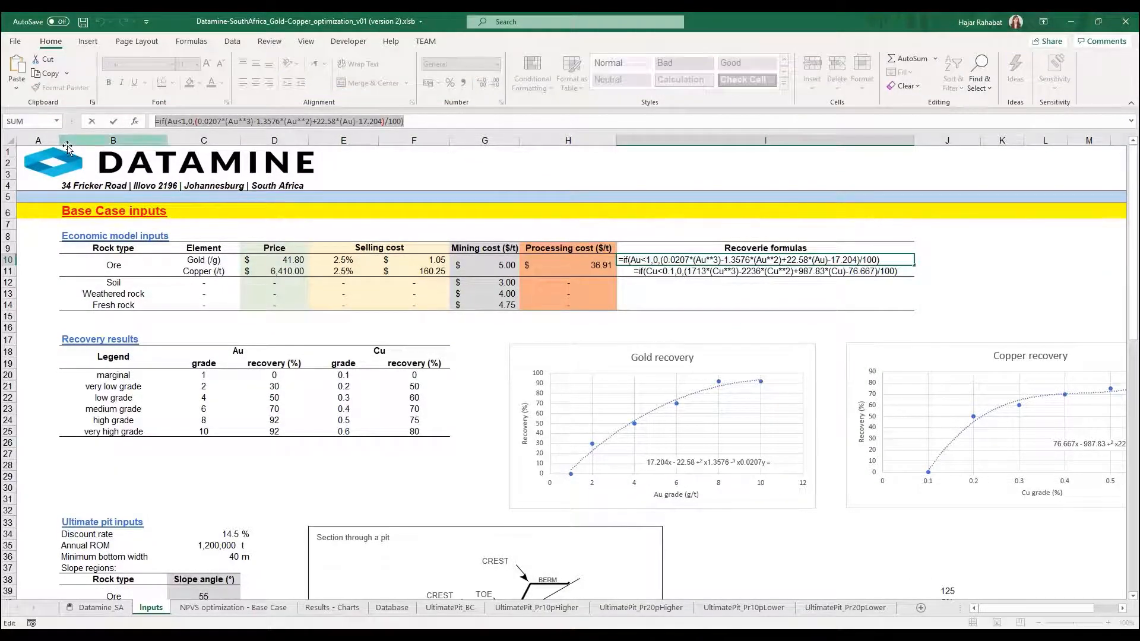
# Back in NPV Scheduler, define the Plant method's Au recovery by formula, using the copied gold recovery formula.
pyautogui.click(1071, 22)
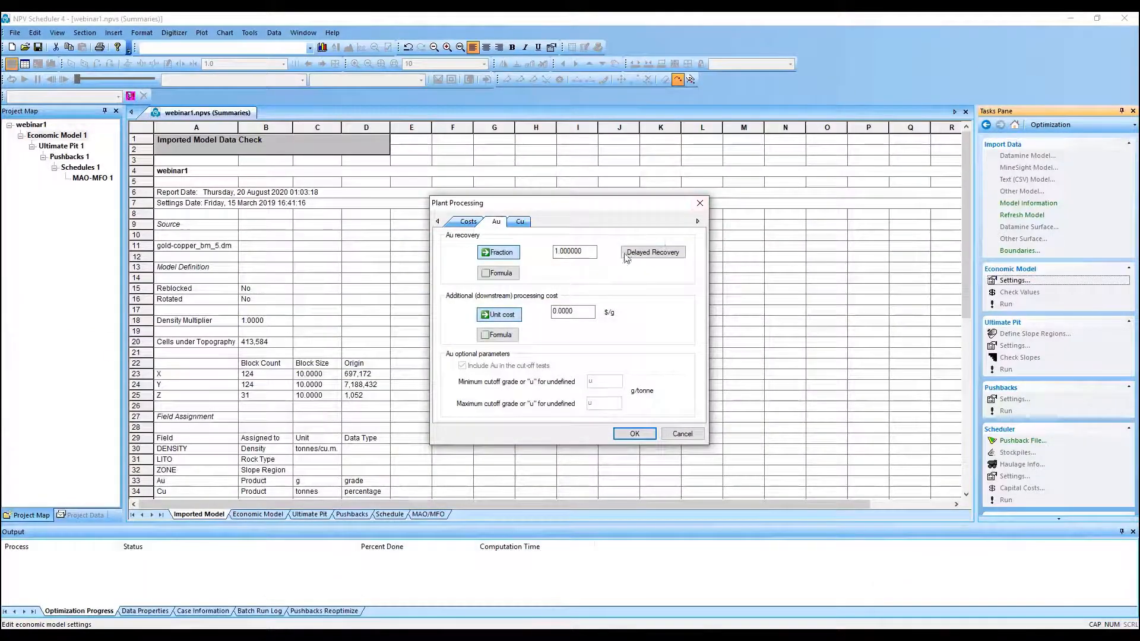
pyautogui.click(514, 273)
pyautogui.click(573, 273)
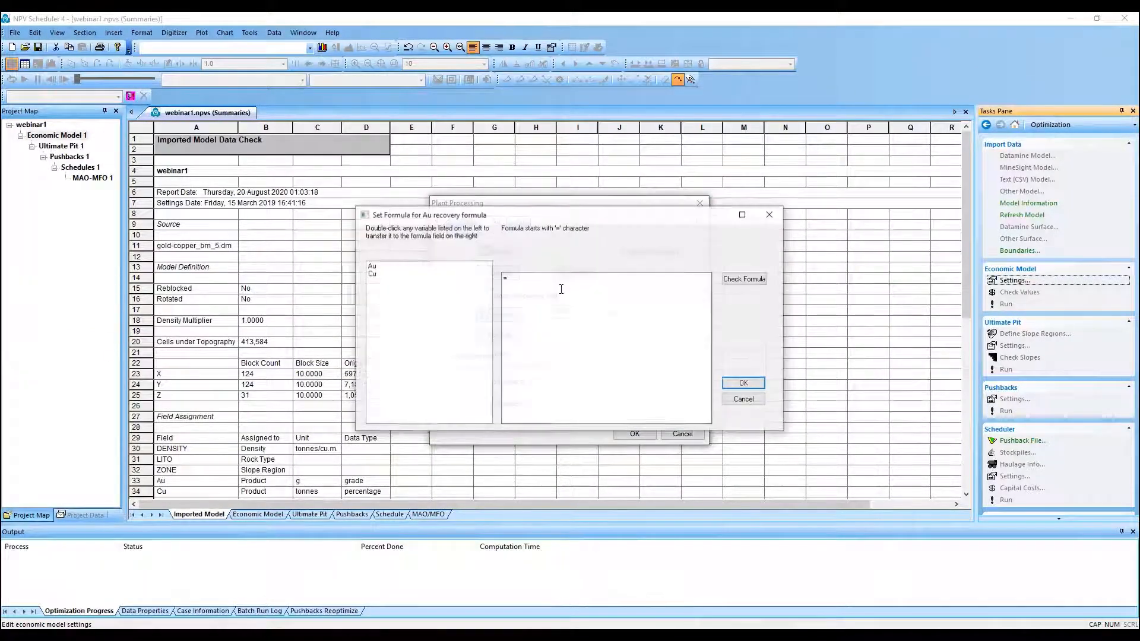
pyautogui.hotkey('ctrl', 'v')
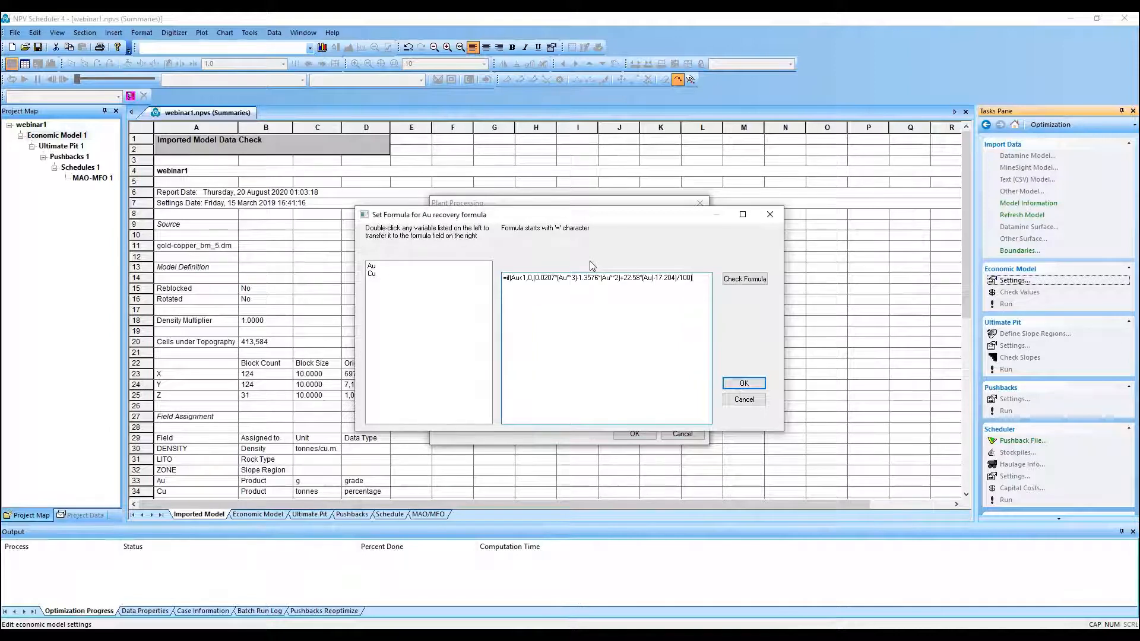
pyautogui.click(733, 380)
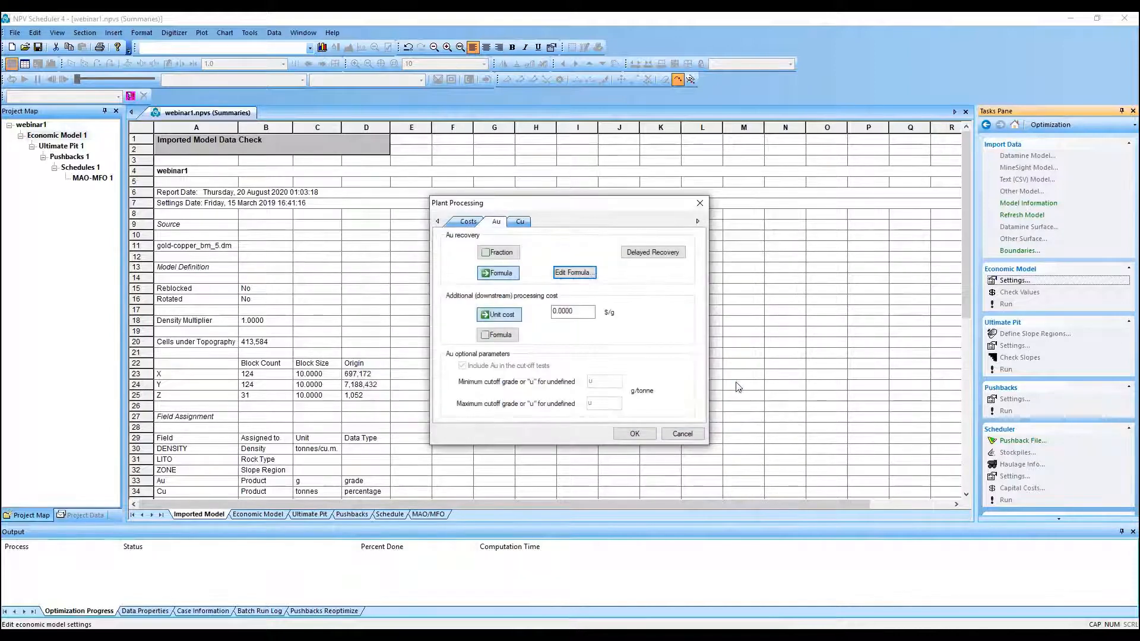
# Set the Plant method's Cu recovery to formula mode and copy the formula in cell I10 of the Excel workbook.
pyautogui.click(518, 223)
pyautogui.click(497, 273)
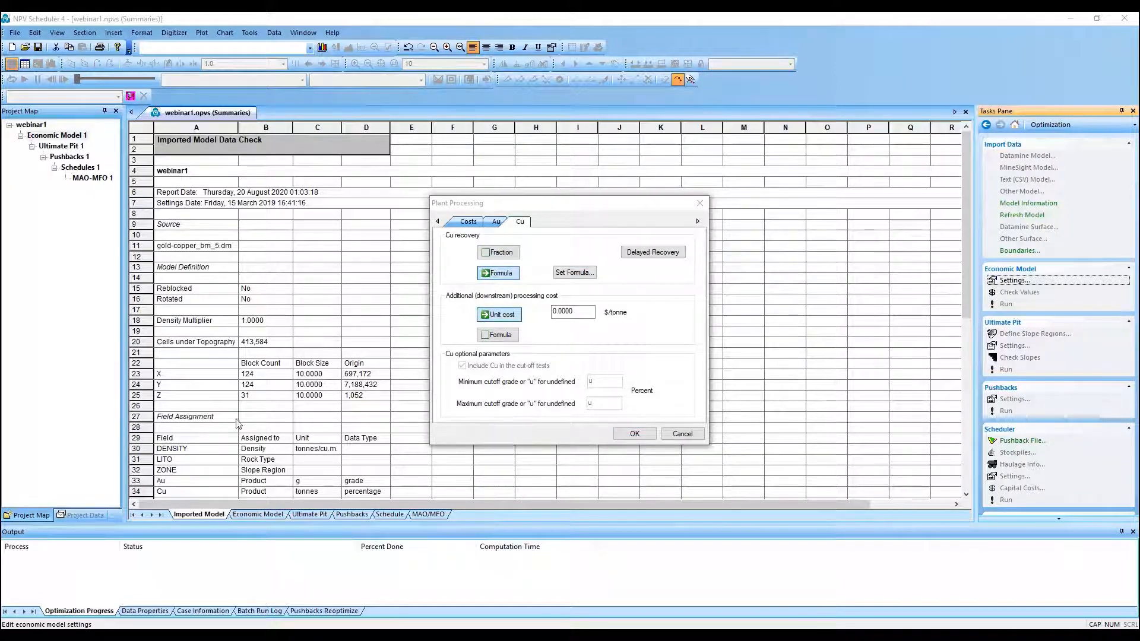
pyautogui.moveTo(422, 636)
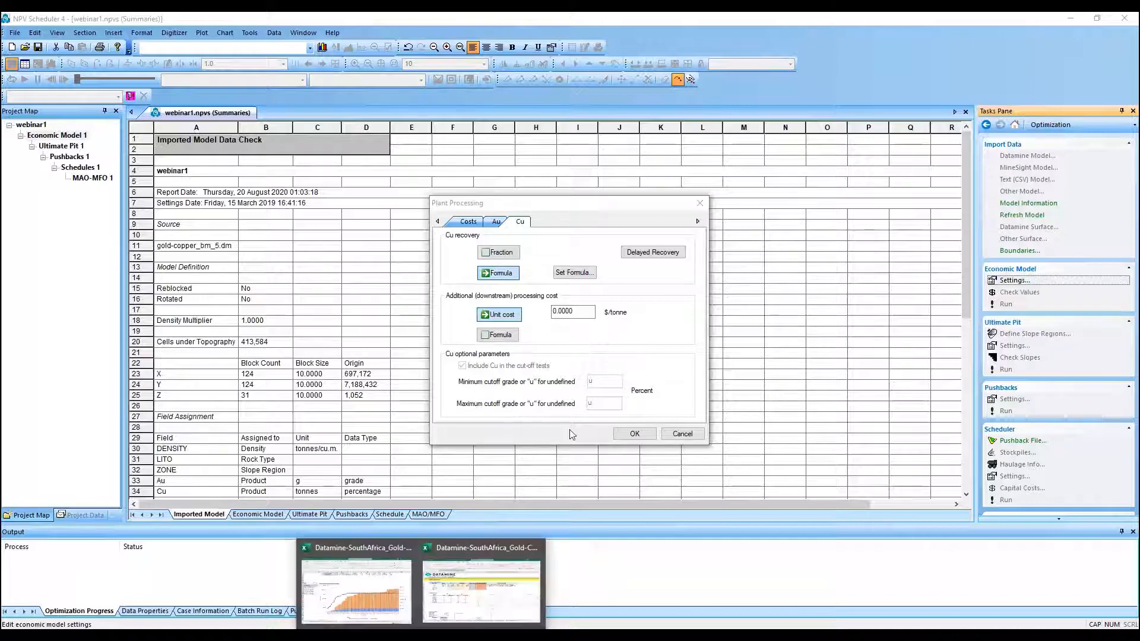
pyautogui.click(466, 569)
pyautogui.click(672, 275)
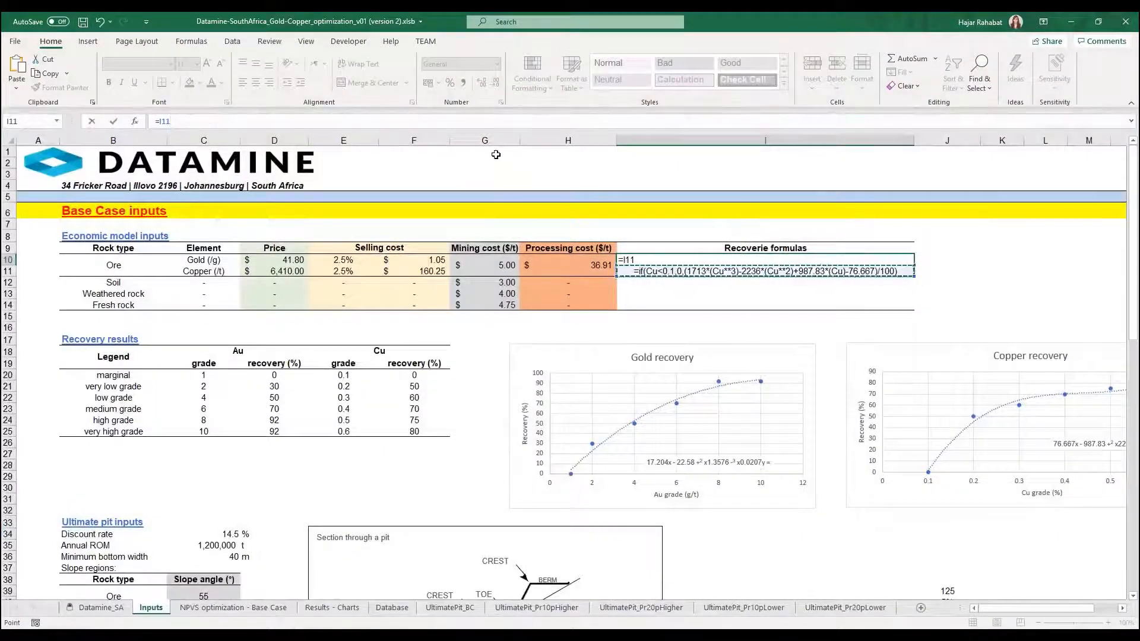
pyautogui.press('Escape')
pyautogui.click(508, 121)
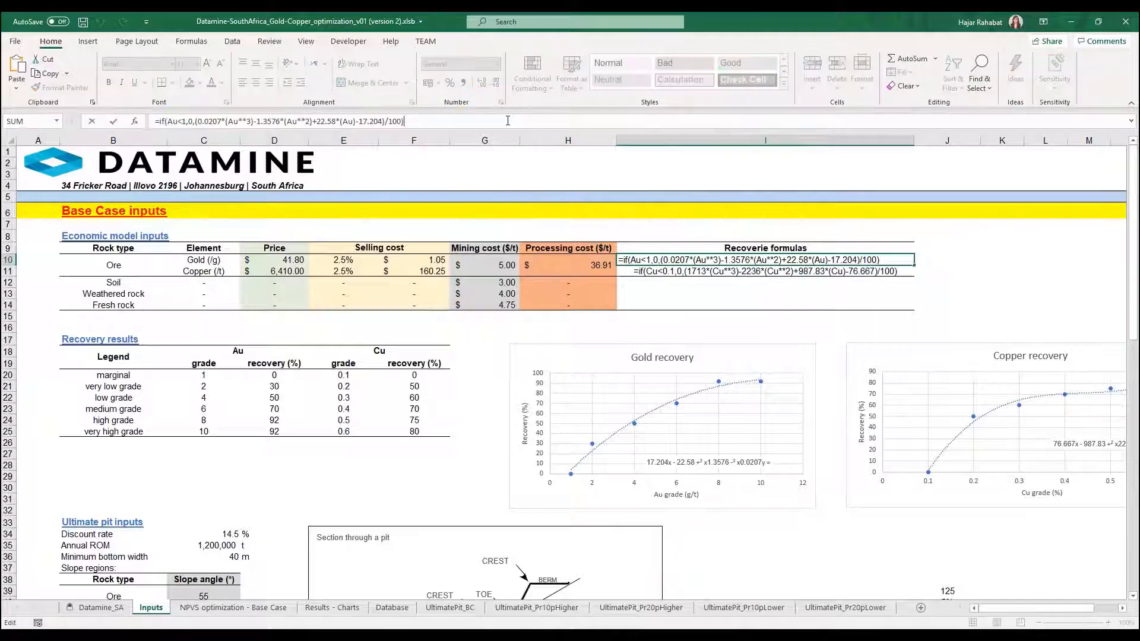
pyautogui.hotkey('ctrl', 'a')
pyautogui.hotkey('ctrl', 'c')
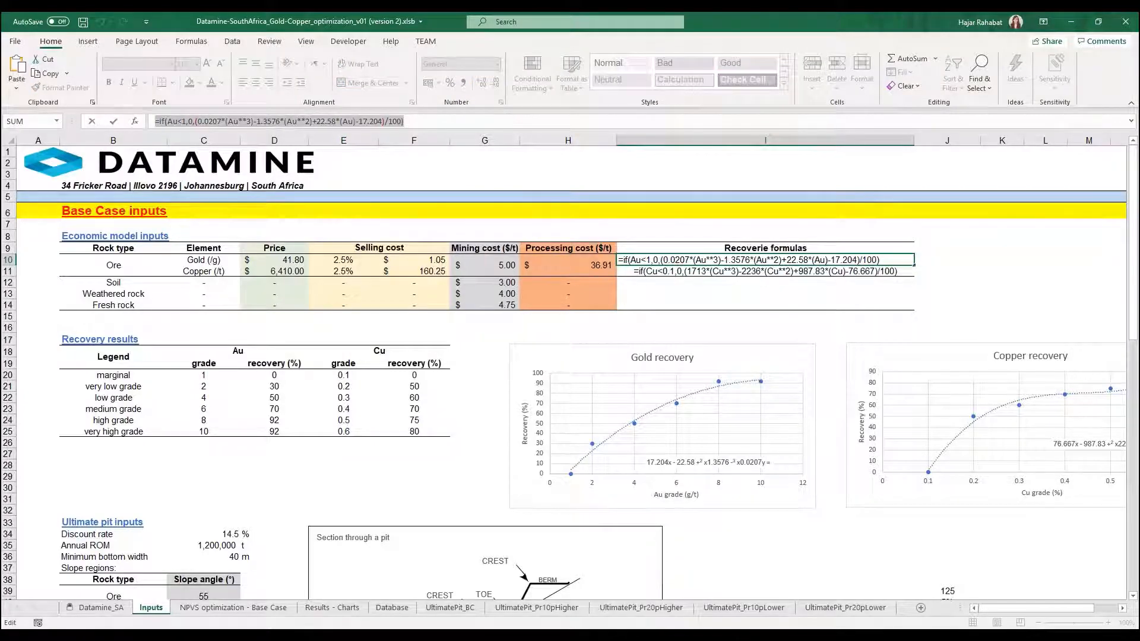
# Back in NPV Scheduler, paste the copied formula as the Cu recovery formula and accept the Plant processing and economic settings.
pyautogui.click(1071, 21)
pyautogui.click(593, 274)
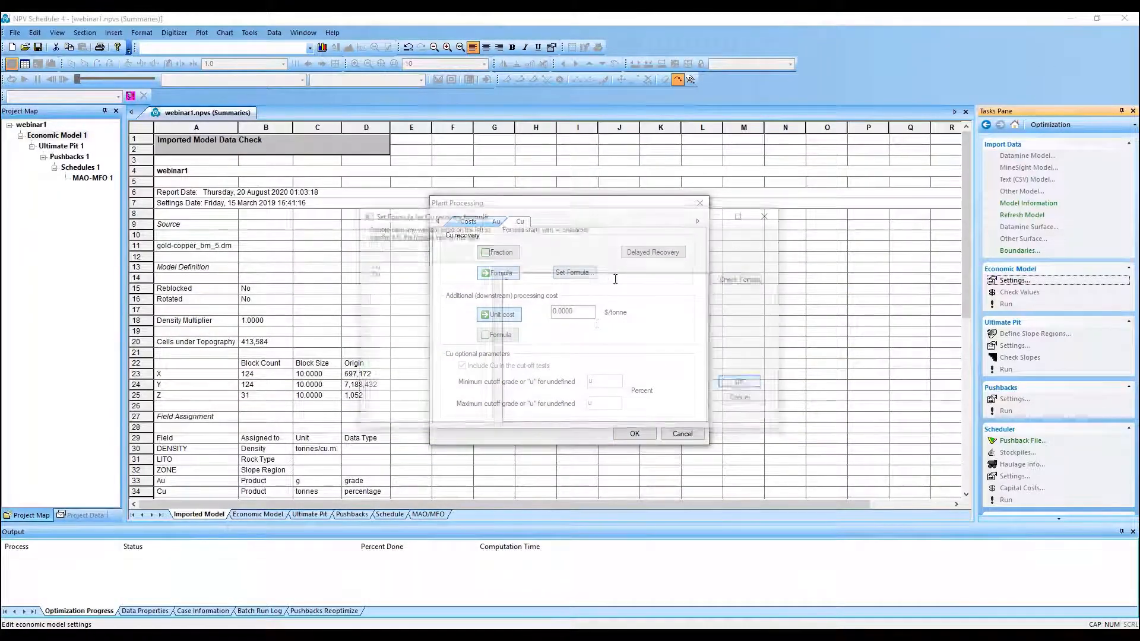
pyautogui.hotkey('ctrl', 'v')
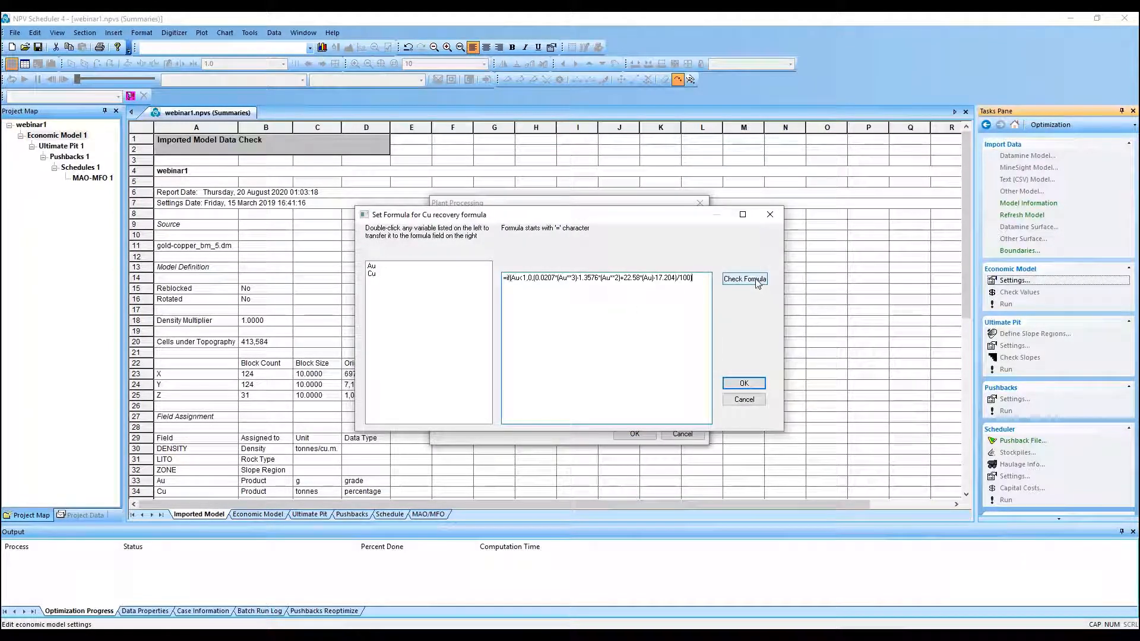
pyautogui.click(744, 383)
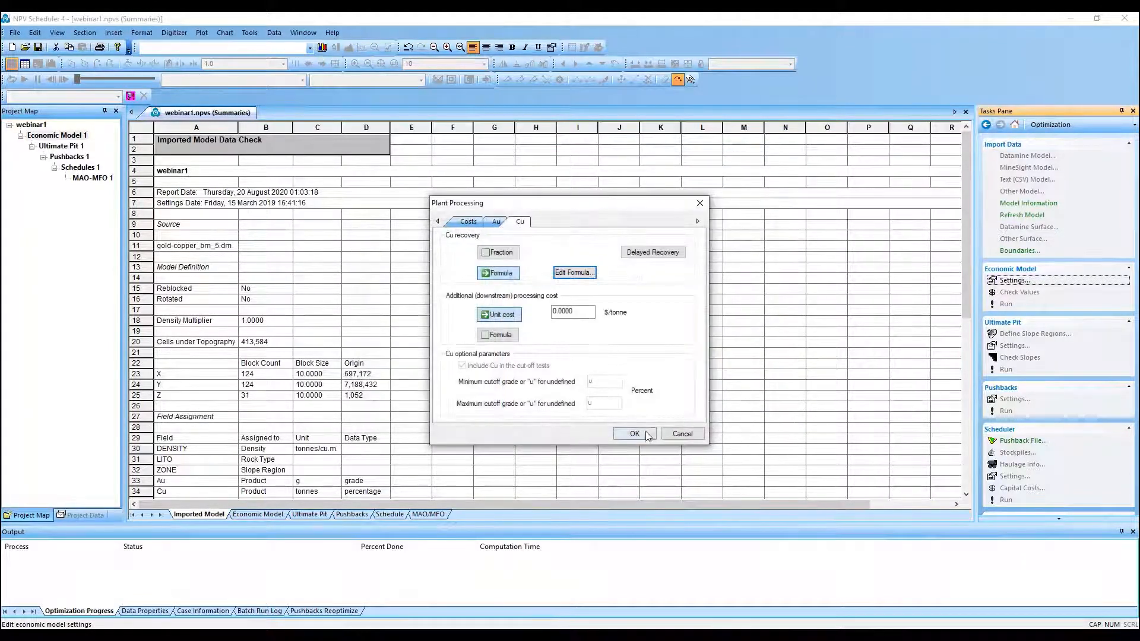
pyautogui.click(640, 439)
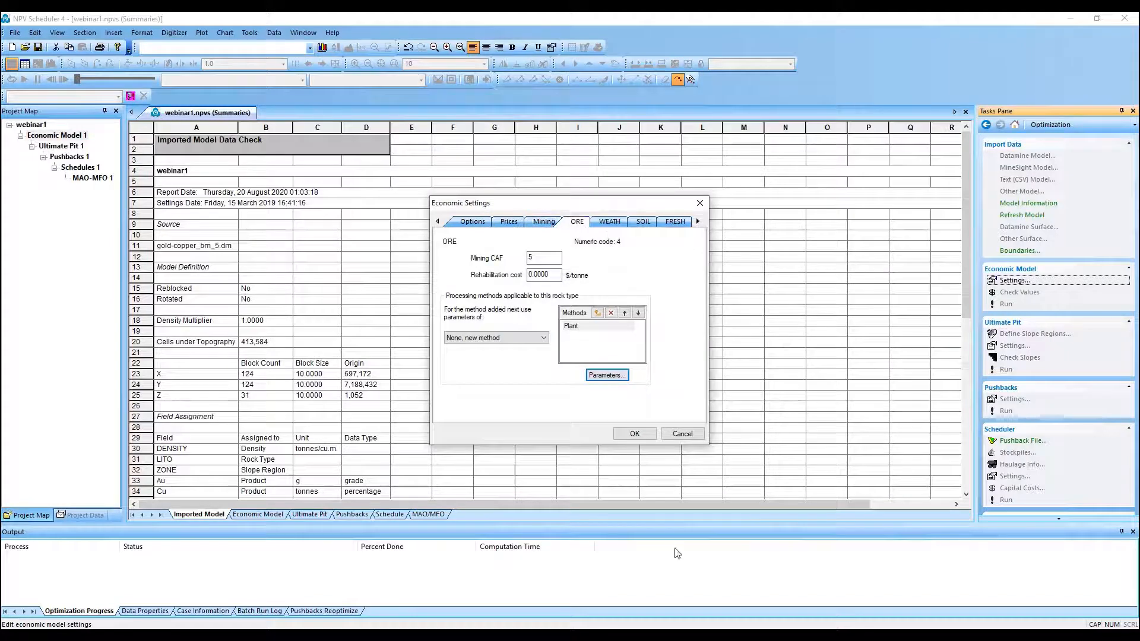
pyautogui.click(647, 436)
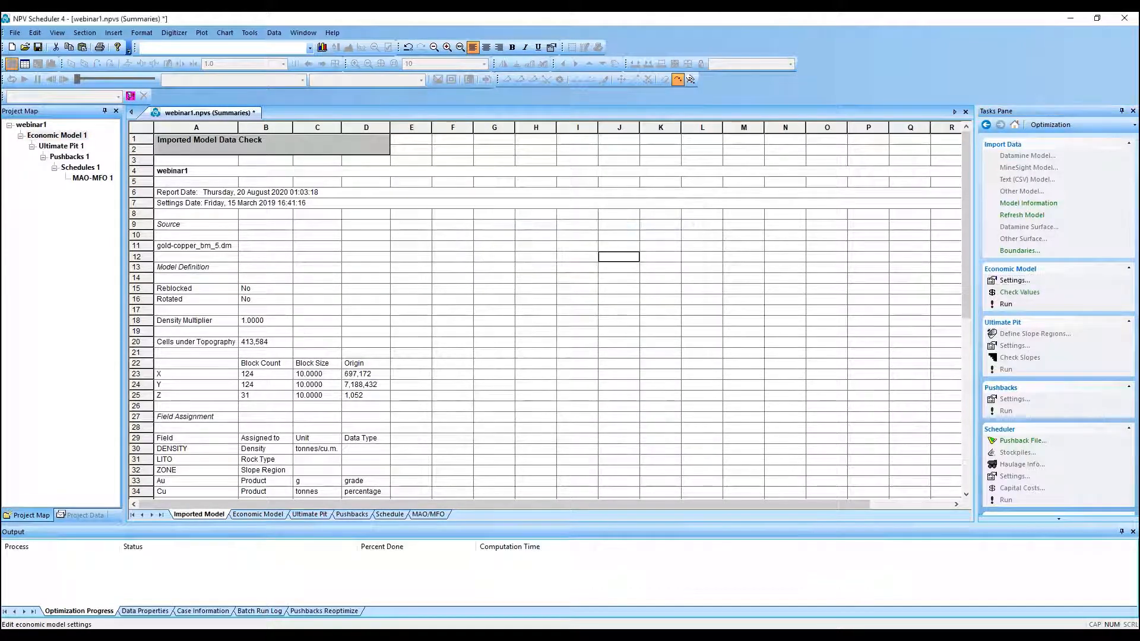
# Run the economic model and visualize it in the Sections view.
pyautogui.click(1005, 305)
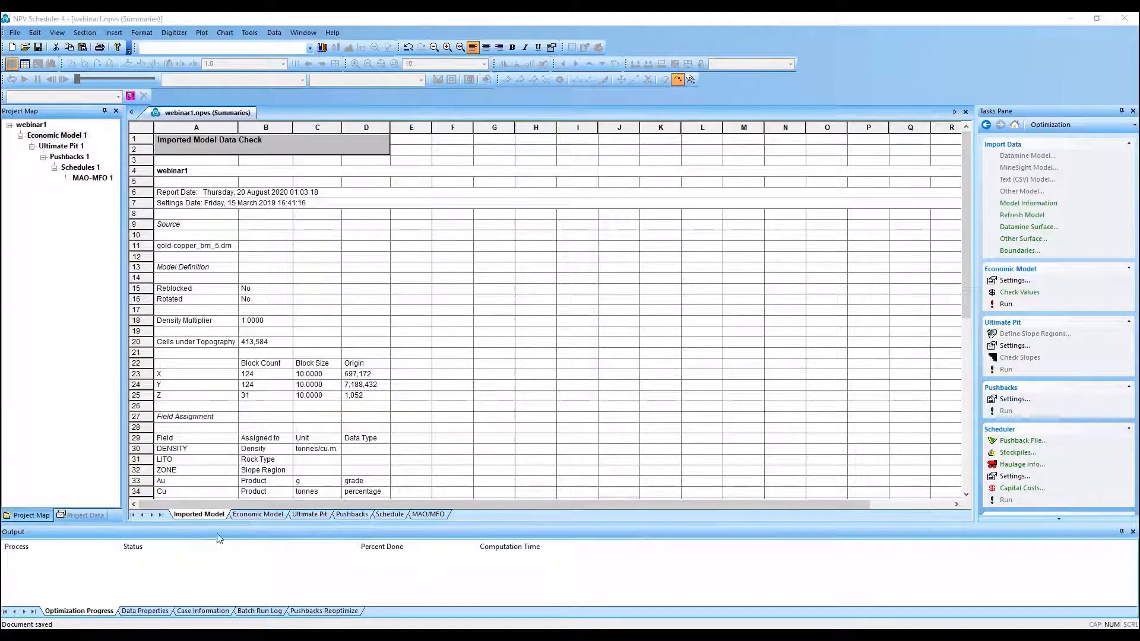
pyautogui.click(1059, 126)
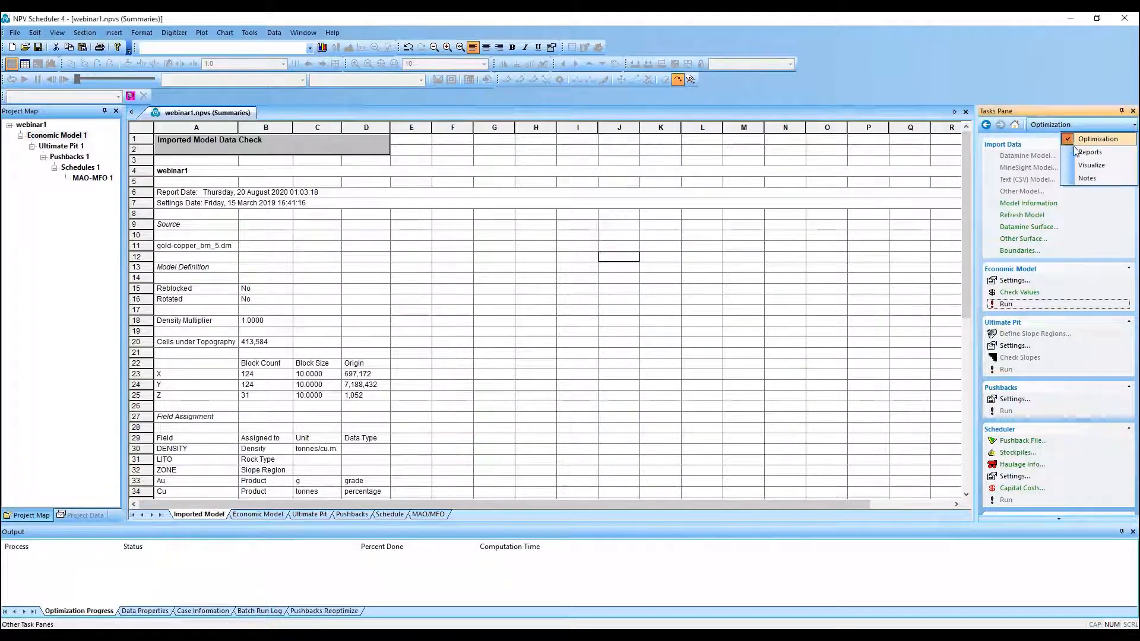
pyautogui.click(1088, 165)
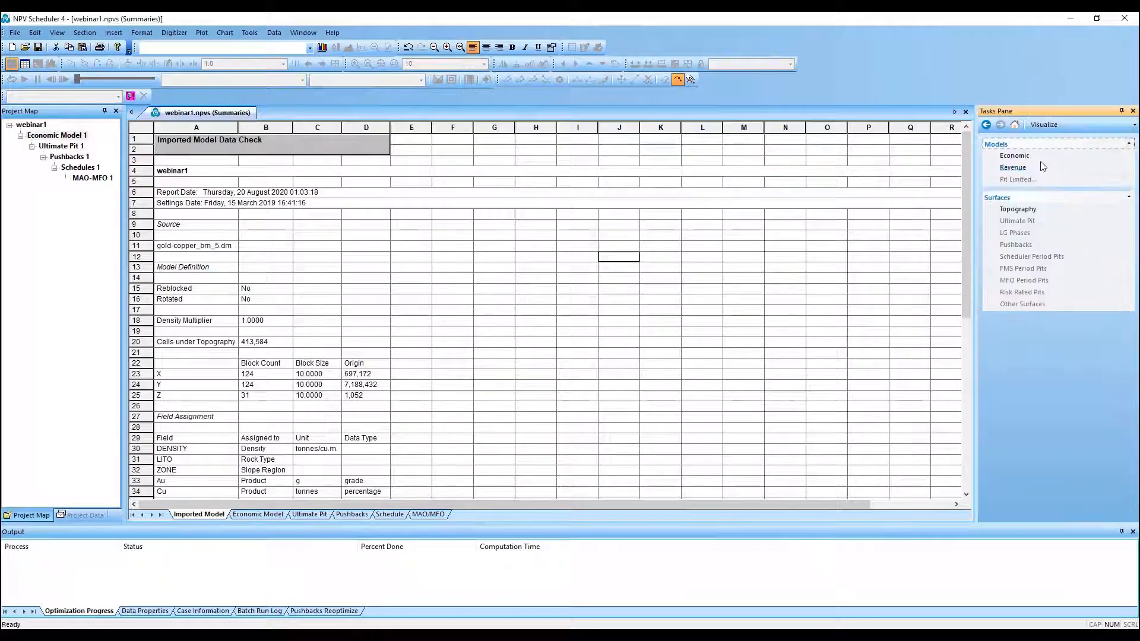
pyautogui.click(1015, 156)
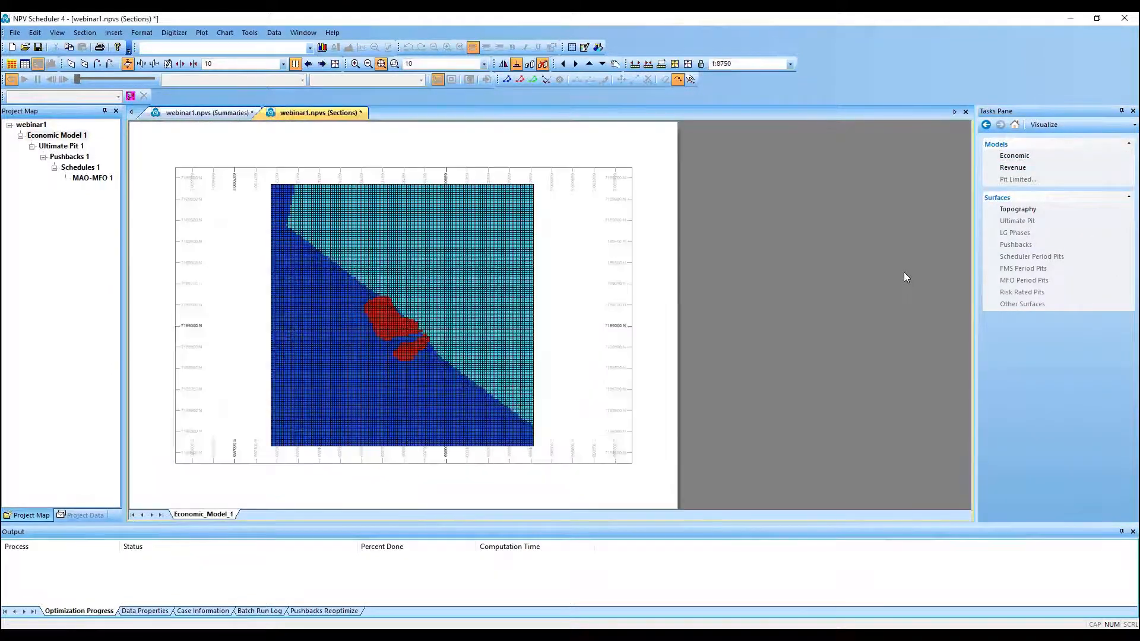
# Review the model export options for adding economics to the full model, and leave them without exporting.
pyautogui.click(274, 33)
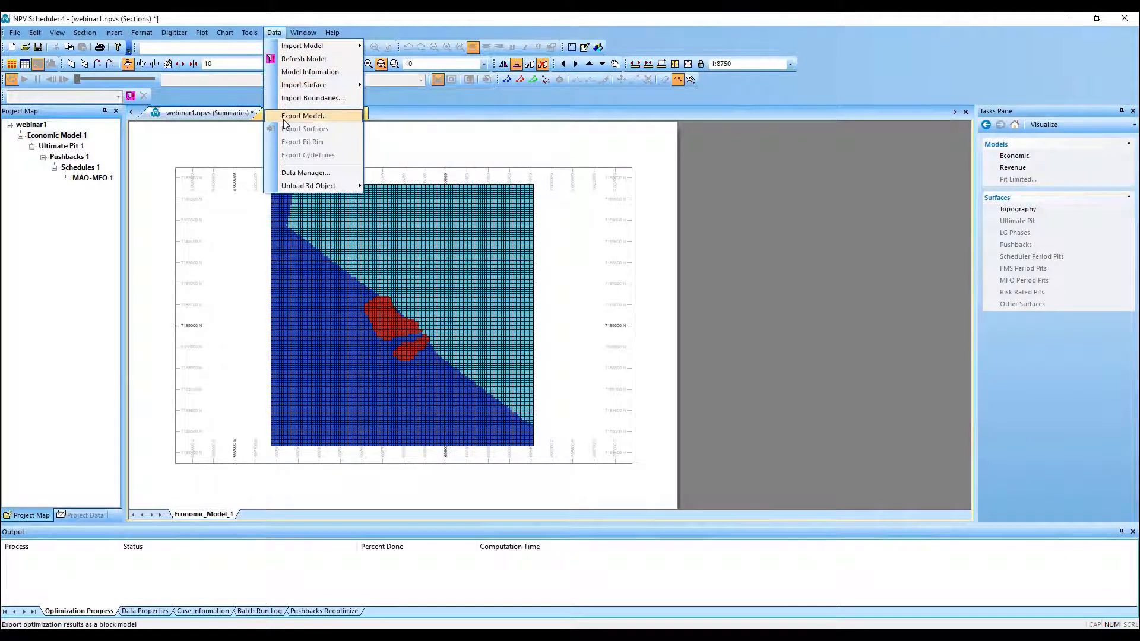
pyautogui.click(304, 116)
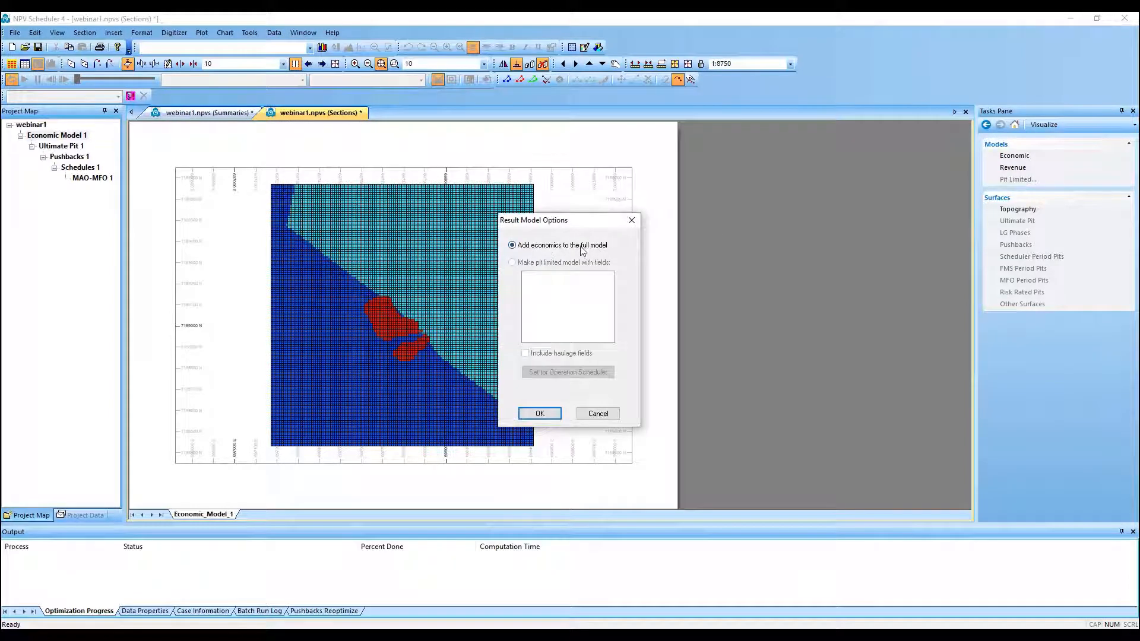
pyautogui.click(632, 220)
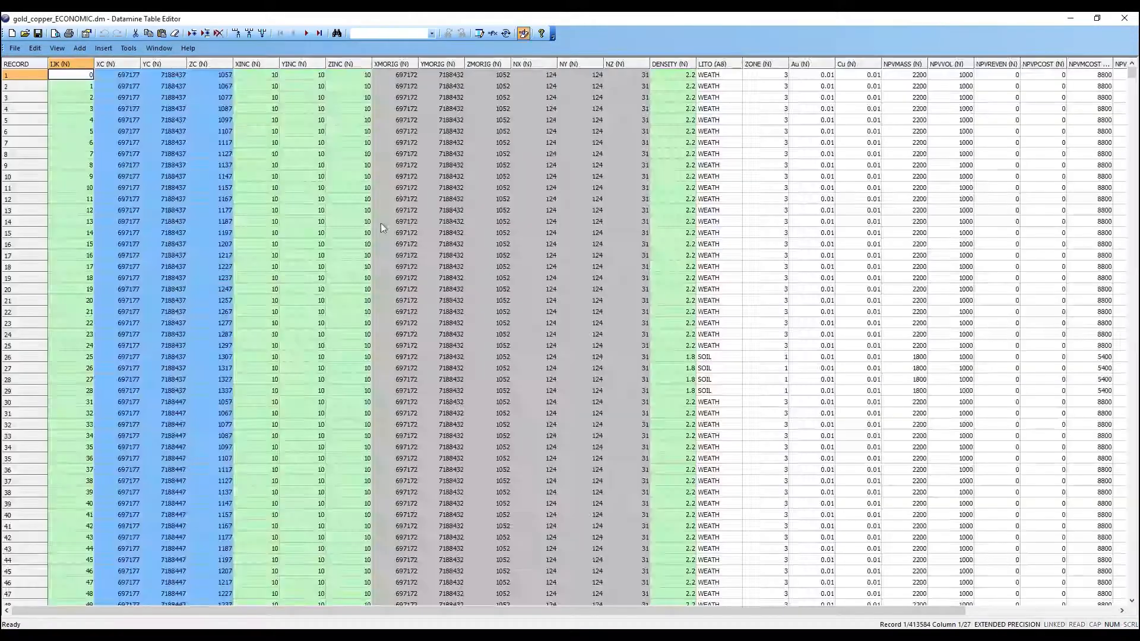
# Compare the columns of the gold_copper_ECONOMIC table with the original gold-copper_bm_5 table, checking the zone, grade, cost, profit and destination fields.
pyautogui.moveTo(525, 610); pyautogui.dragTo(643, 612)
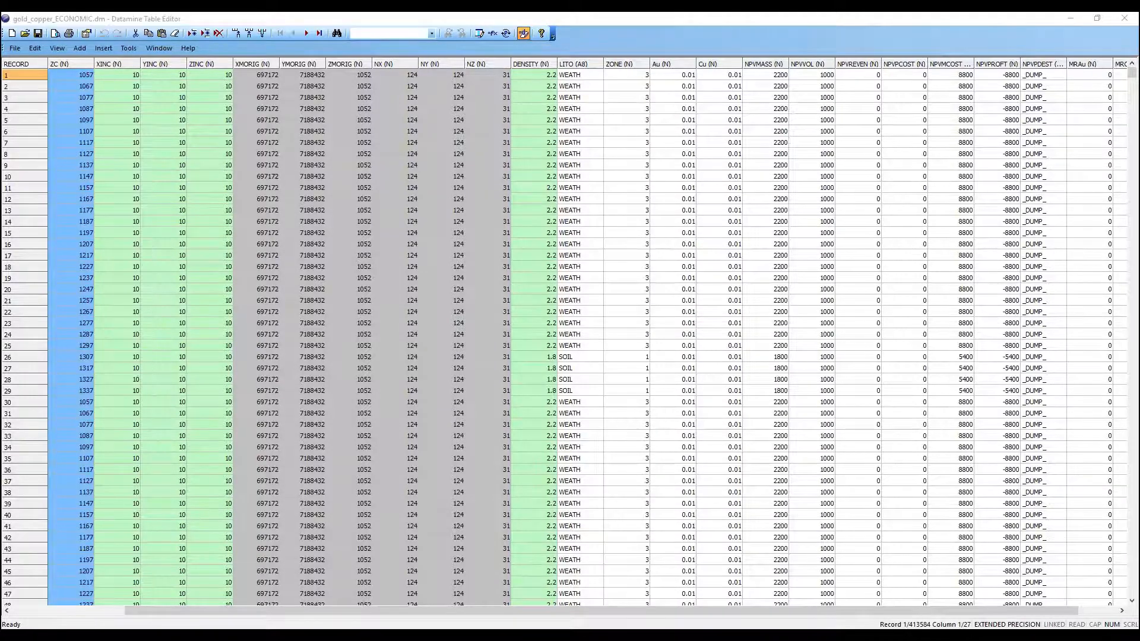
pyautogui.hotkey('alt', 'Tab')
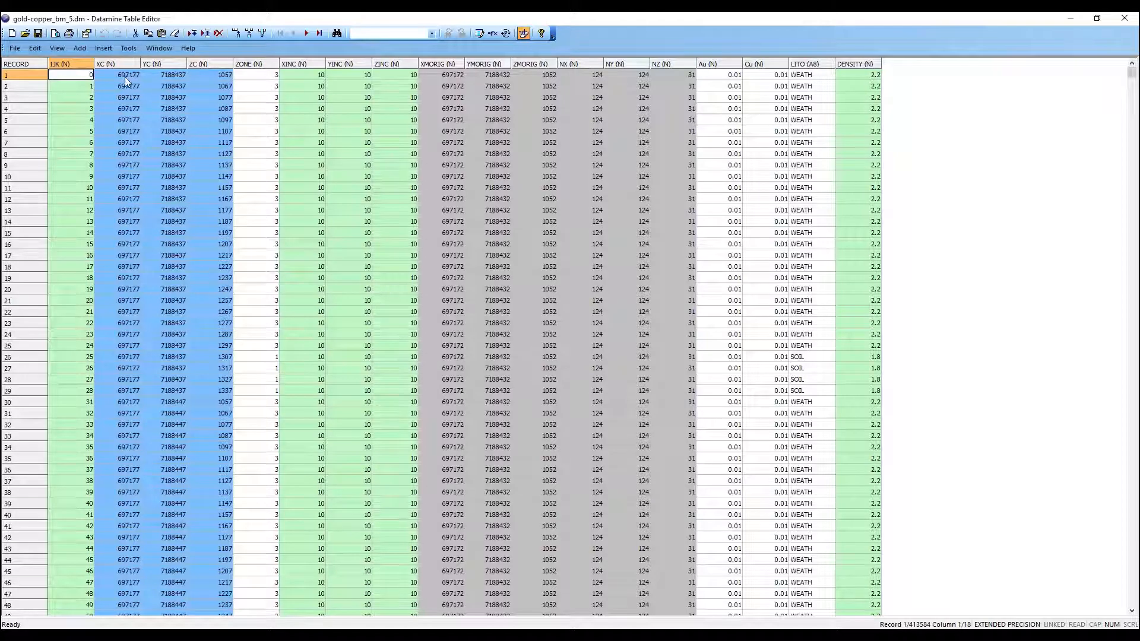
pyautogui.click(255, 63)
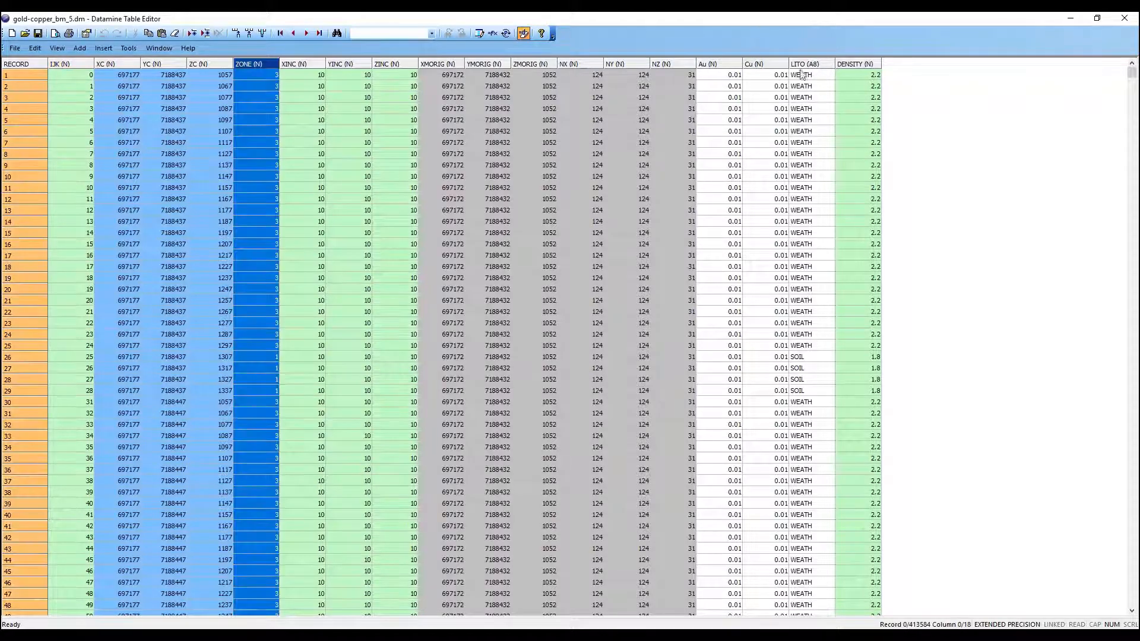
pyautogui.moveTo(715, 66); pyautogui.dragTo(769, 70)
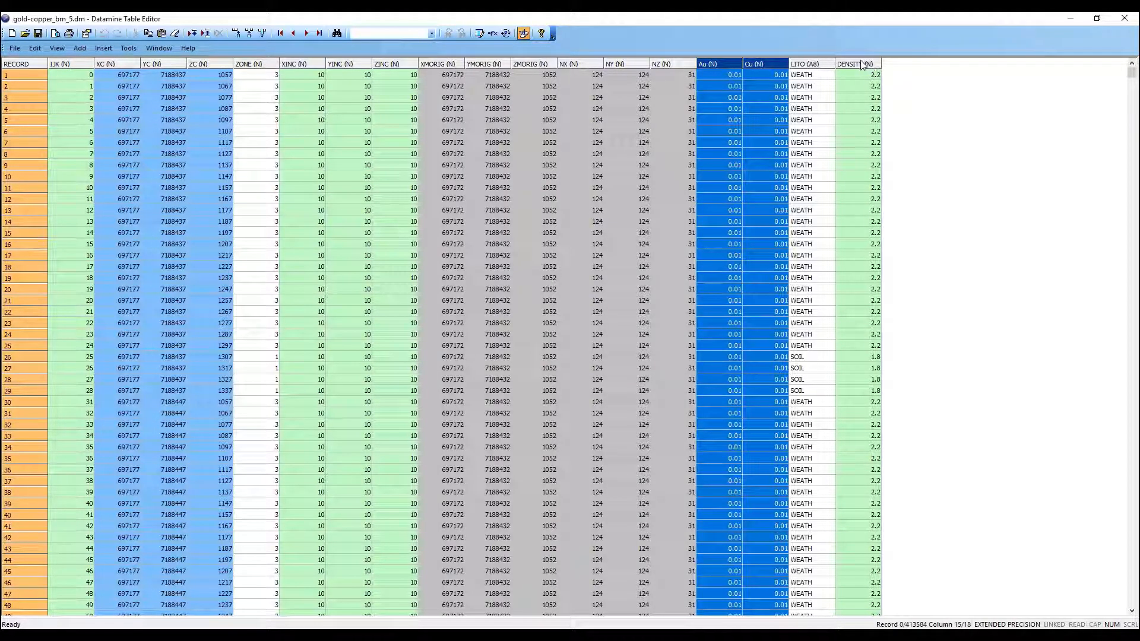
pyautogui.click(1072, 17)
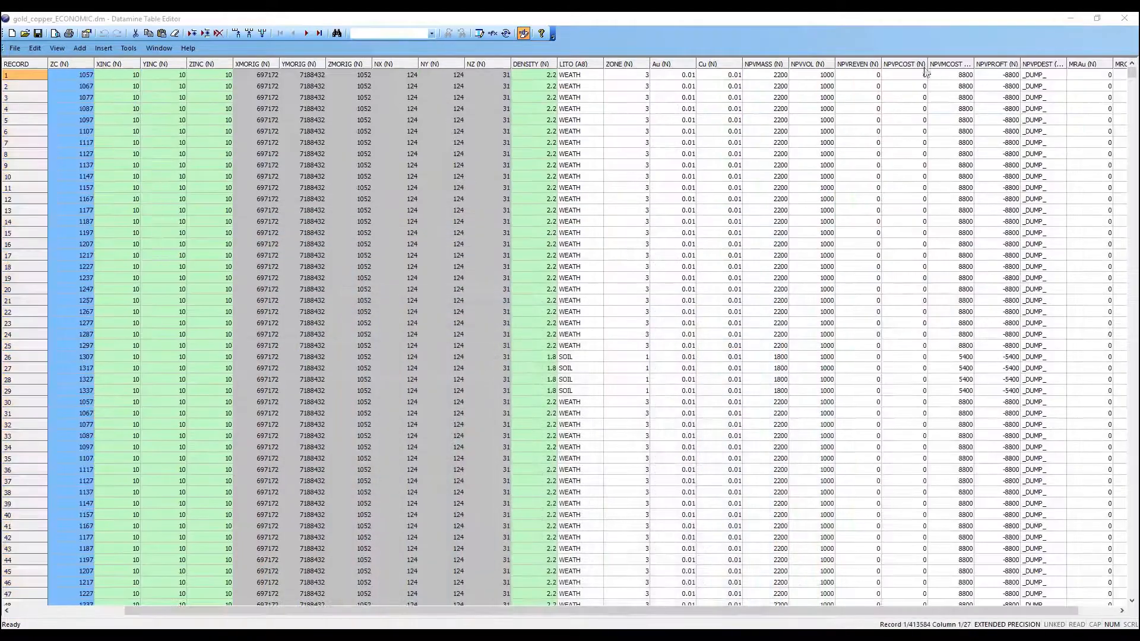
pyautogui.moveTo(904, 66); pyautogui.dragTo(1136, 70)
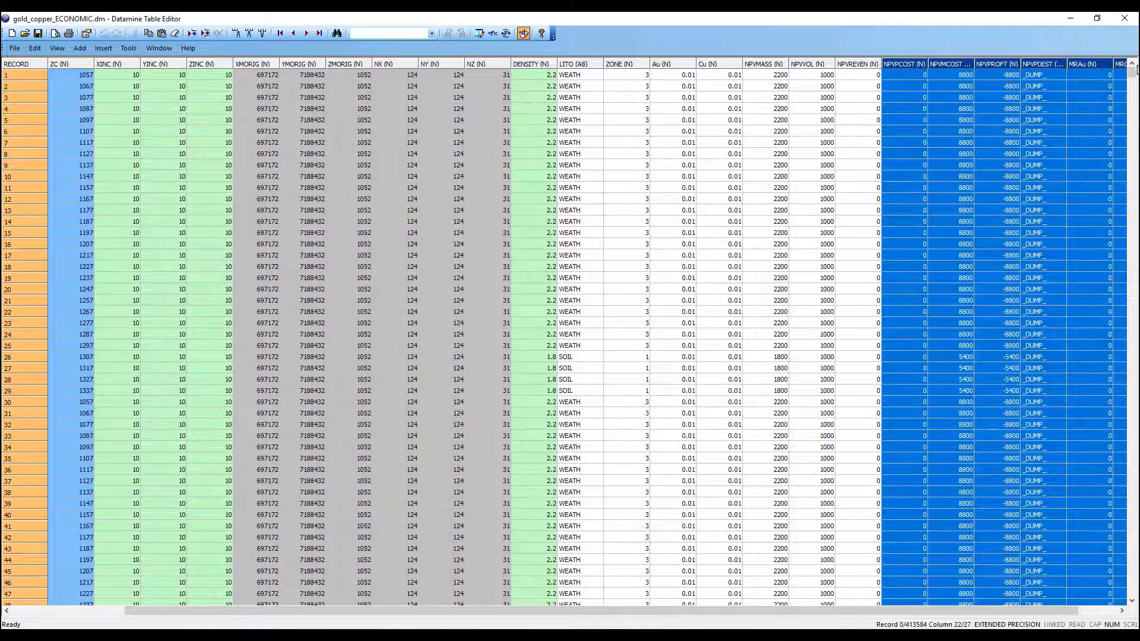
# Close the economic model table and show the Optimization tasks in NPV Scheduler.
pyautogui.click(1119, 19)
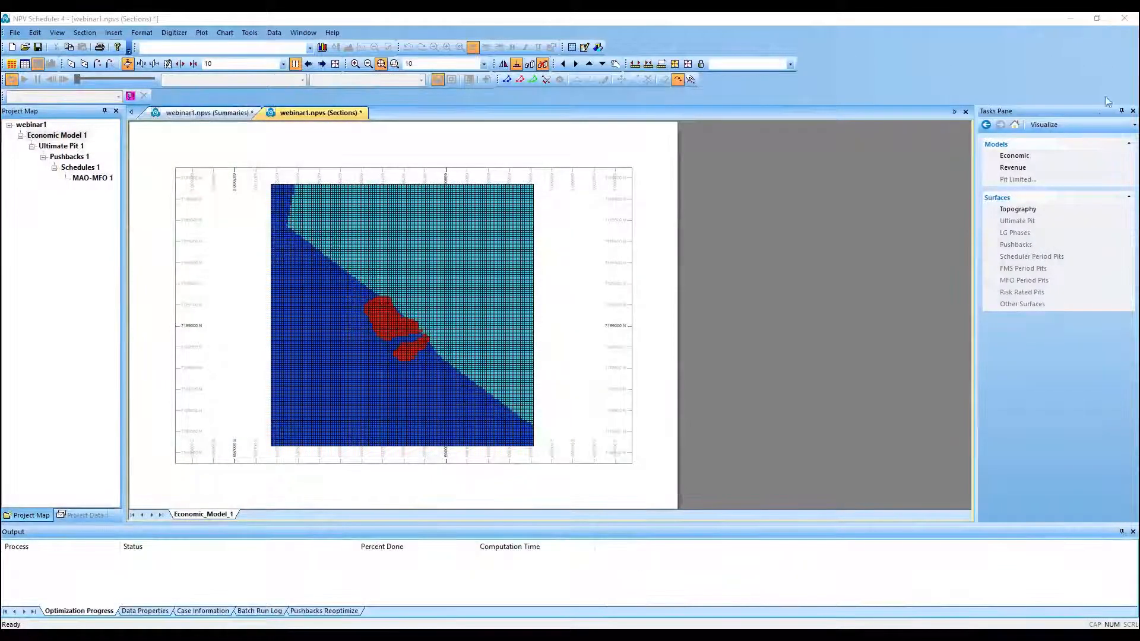
pyautogui.click(1095, 125)
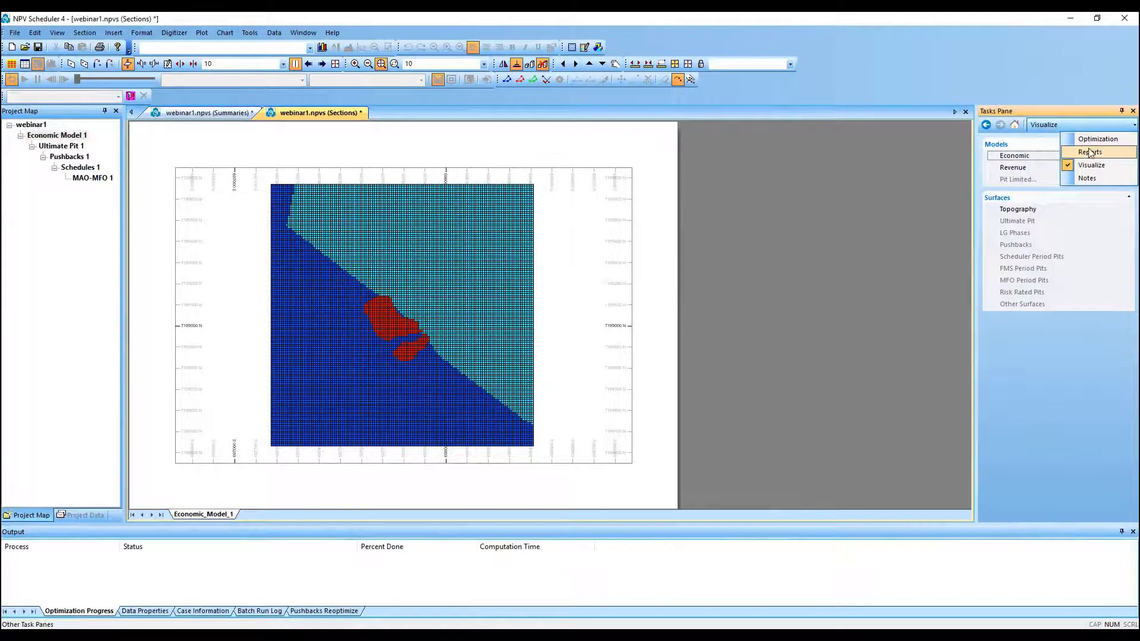
pyautogui.click(1091, 141)
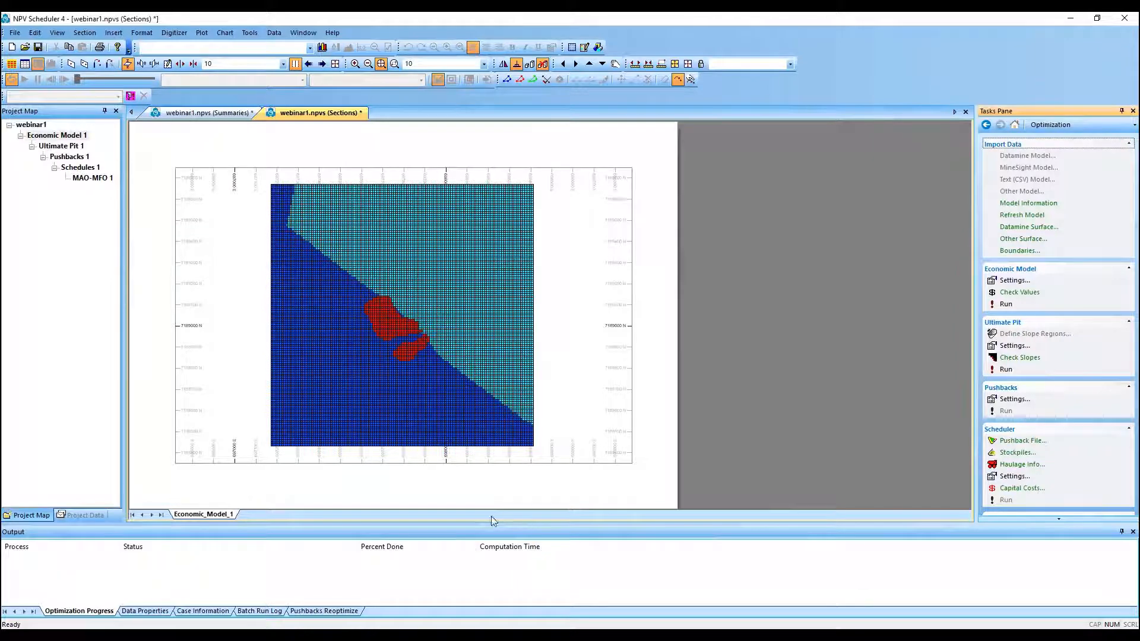
# Review the ultimate pit inputs in the Excel workbook, covering discount rate, annual ROM, minimum bottom width and slope angles, and return to NPV Scheduler.
pyautogui.moveTo(420, 635)
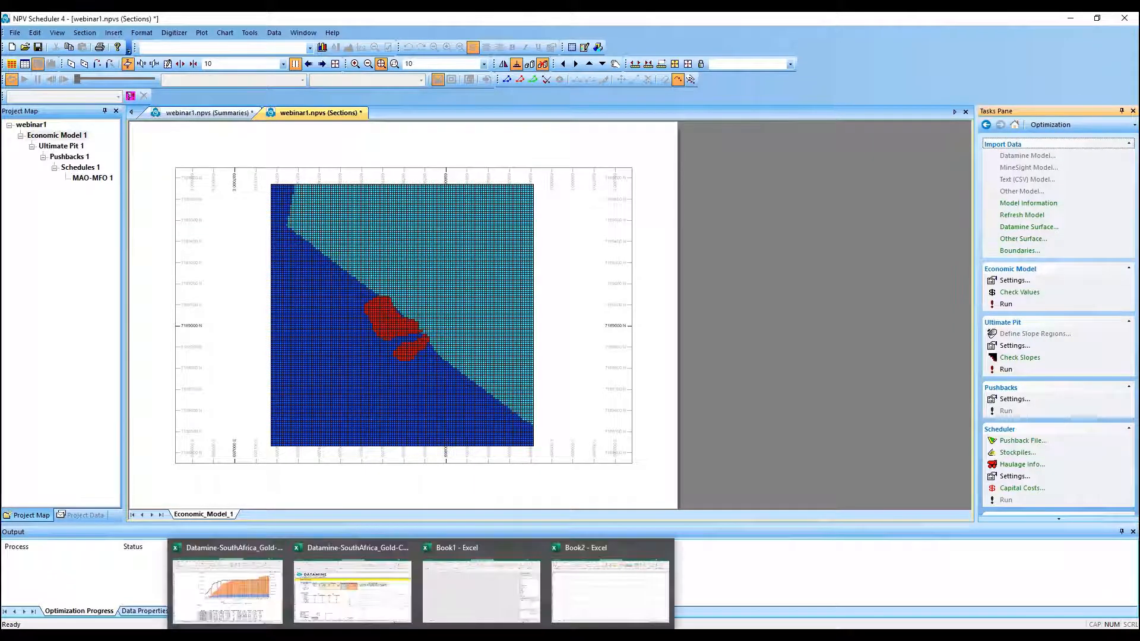
pyautogui.click(397, 619)
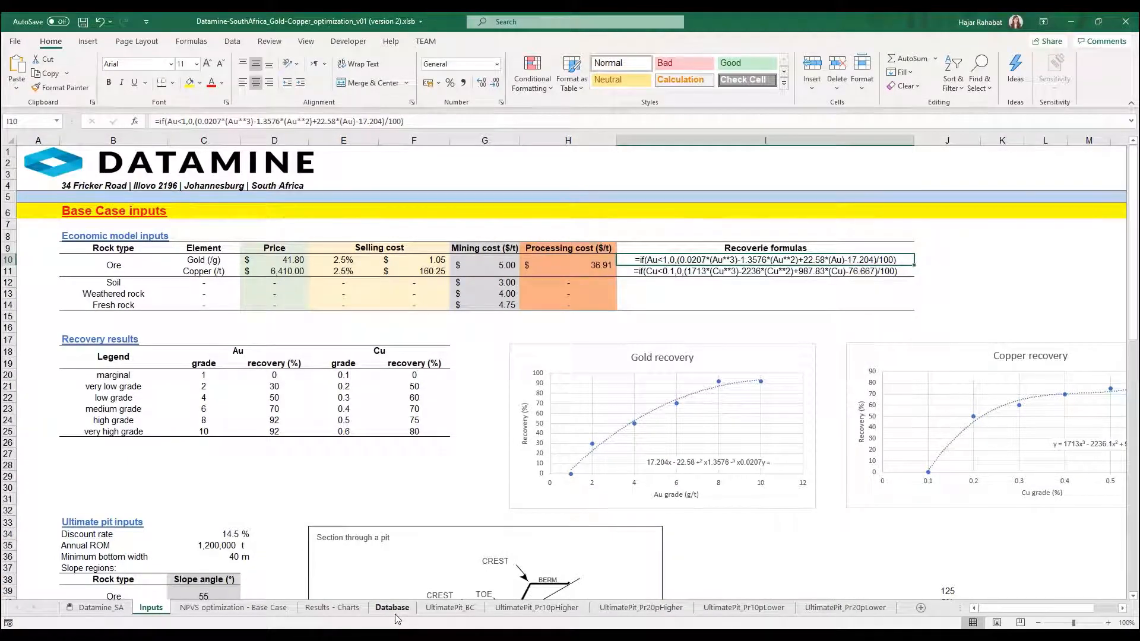
pyautogui.scroll(-2, 469, 526)
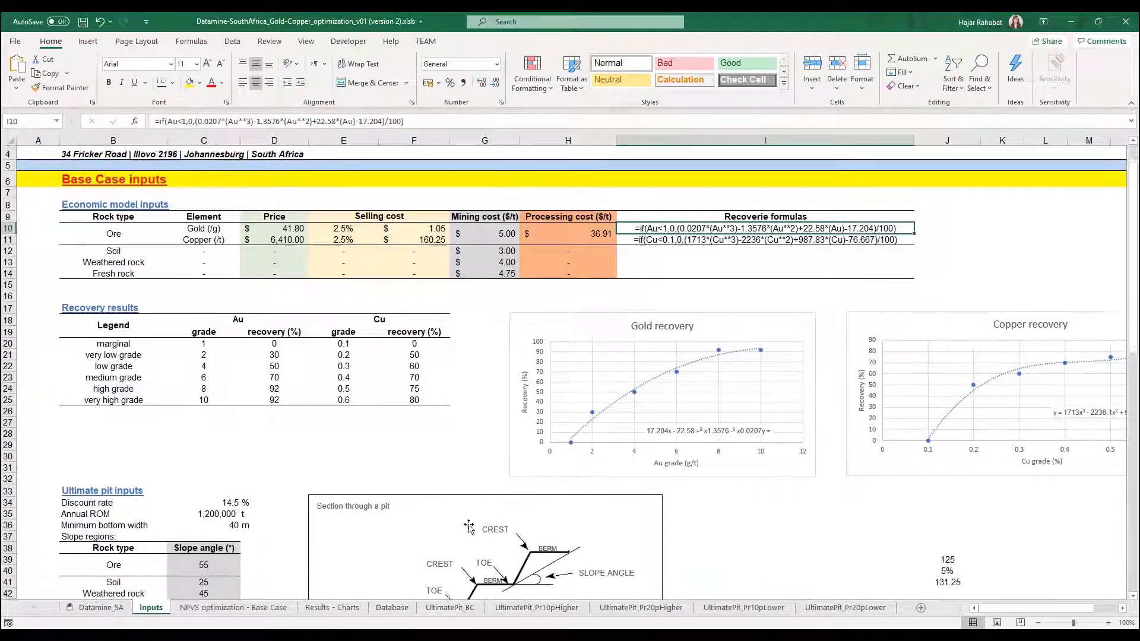
pyautogui.scroll(-3, 469, 527)
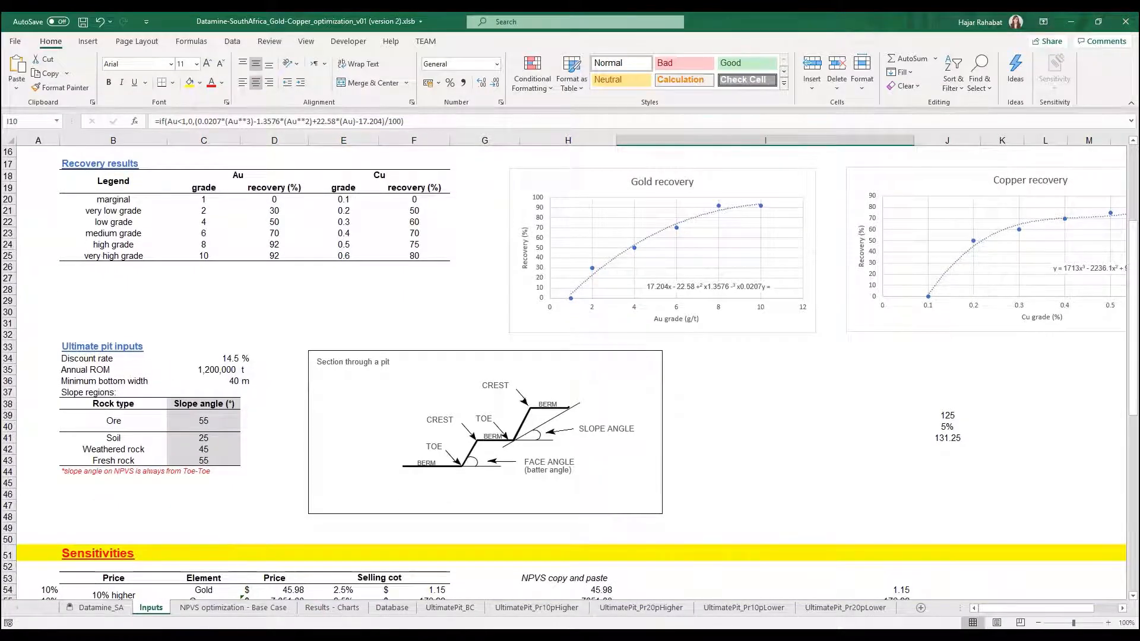
pyautogui.click(236, 358)
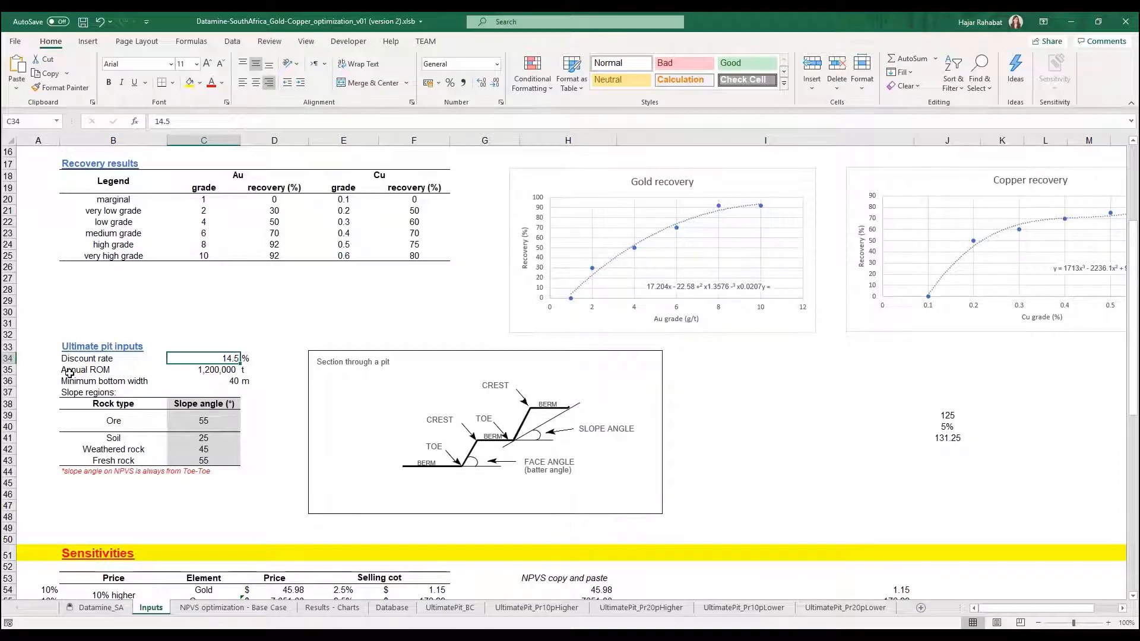
pyautogui.click(127, 369)
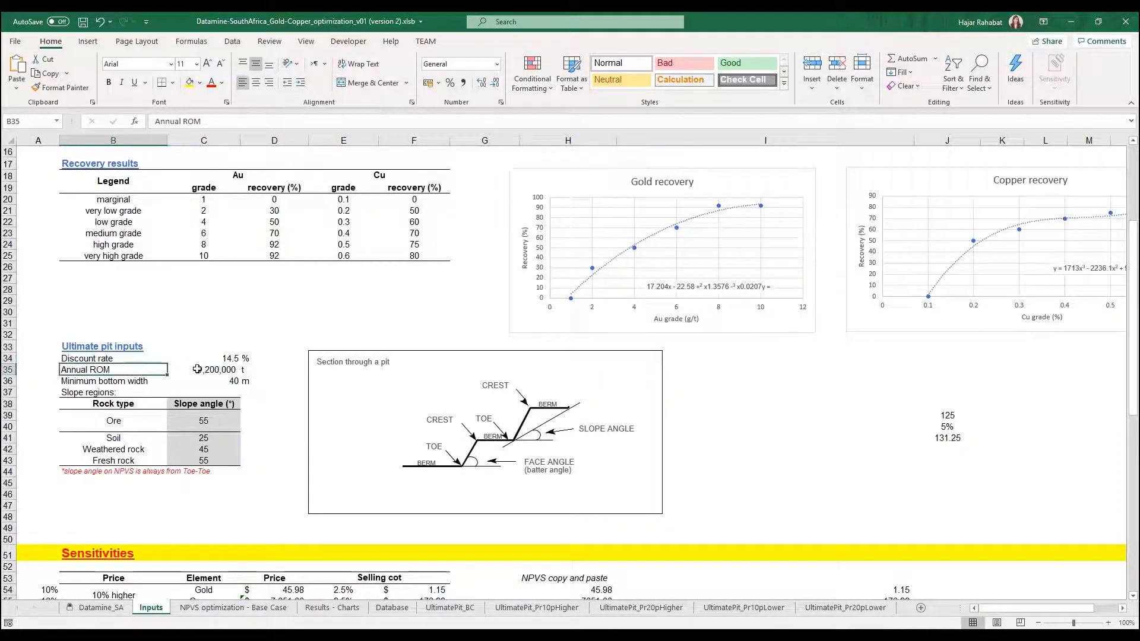
pyautogui.click(136, 380)
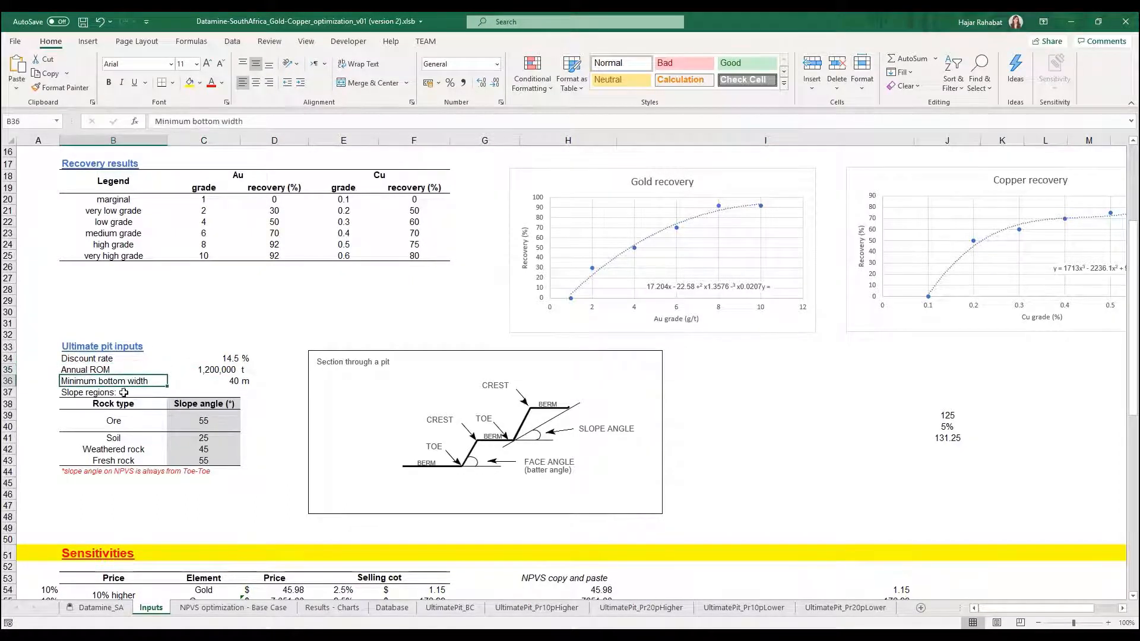
pyautogui.click(121, 394)
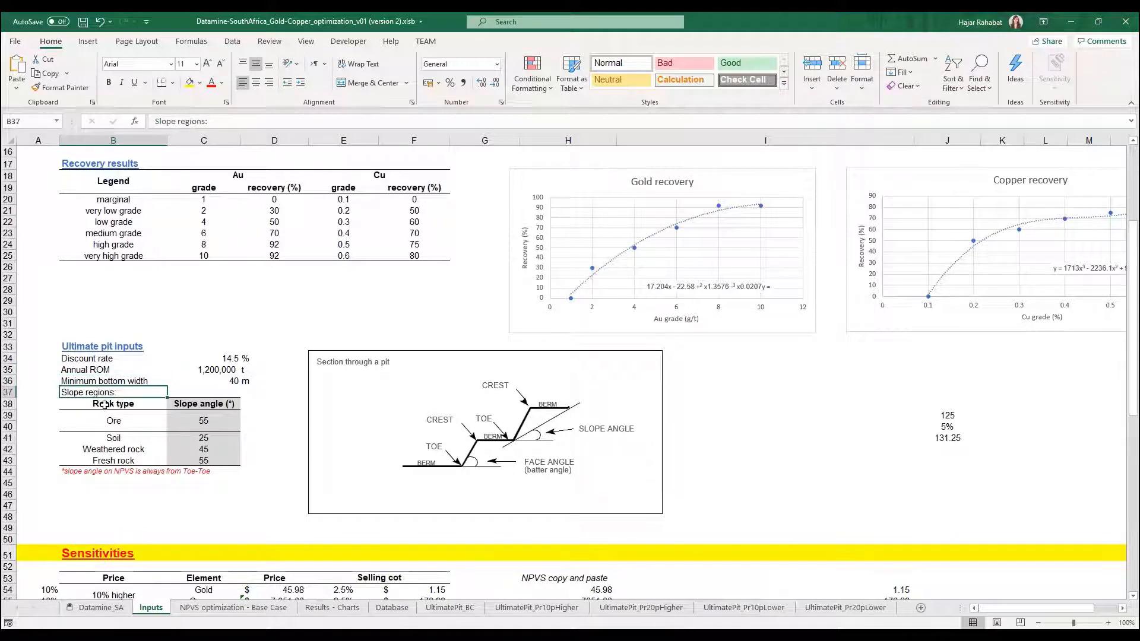
pyautogui.moveTo(105, 406); pyautogui.dragTo(221, 461)
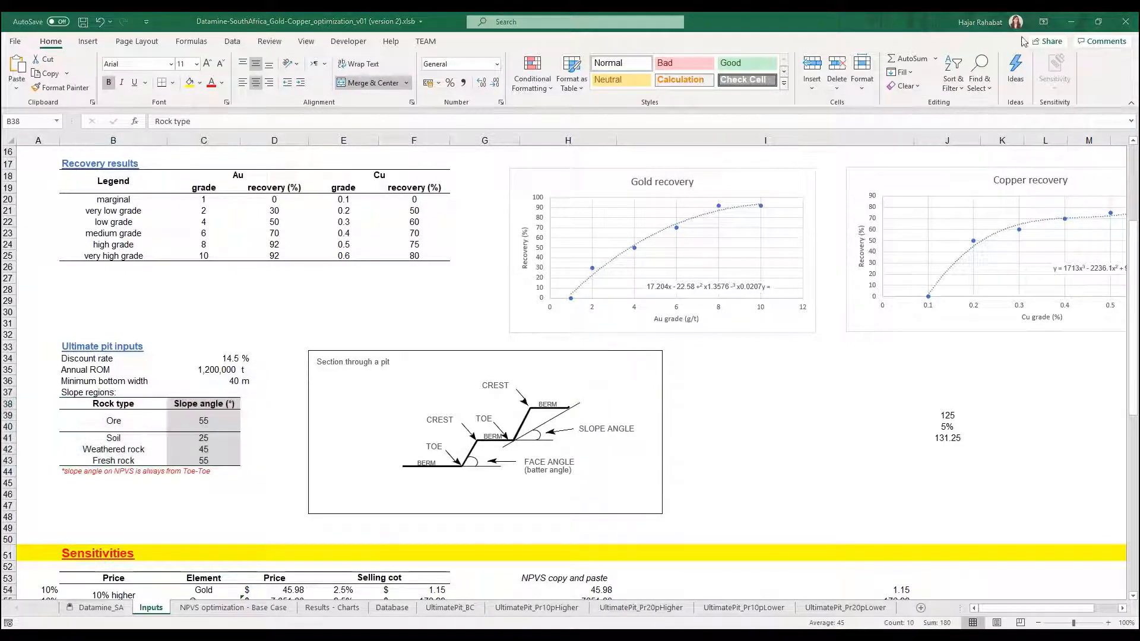
pyautogui.click(1072, 22)
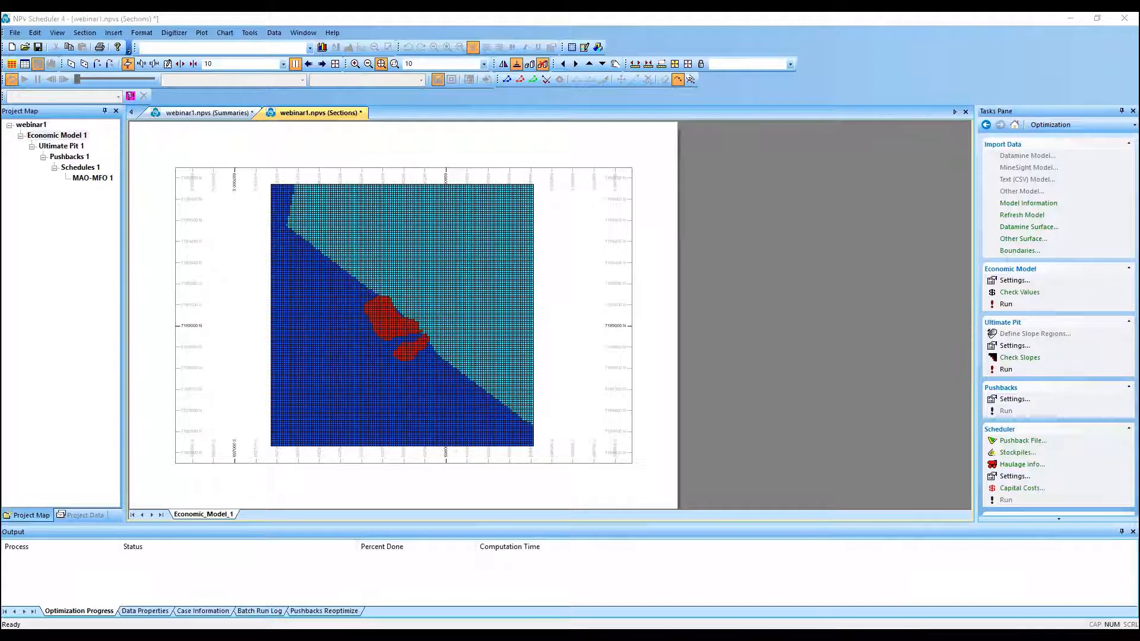
# Open the Ultimate Pit settings and review the annual discounting, ore output rate, cash flow maximization and sequencing options.
pyautogui.click(1004, 349)
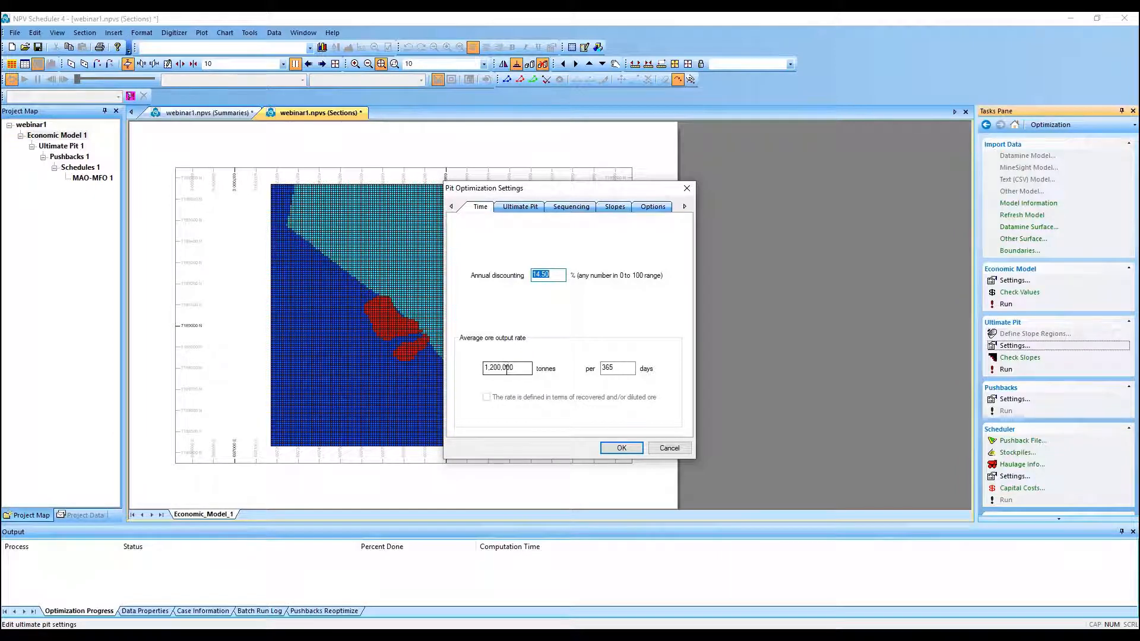
pyautogui.moveTo(484, 369); pyautogui.dragTo(522, 369)
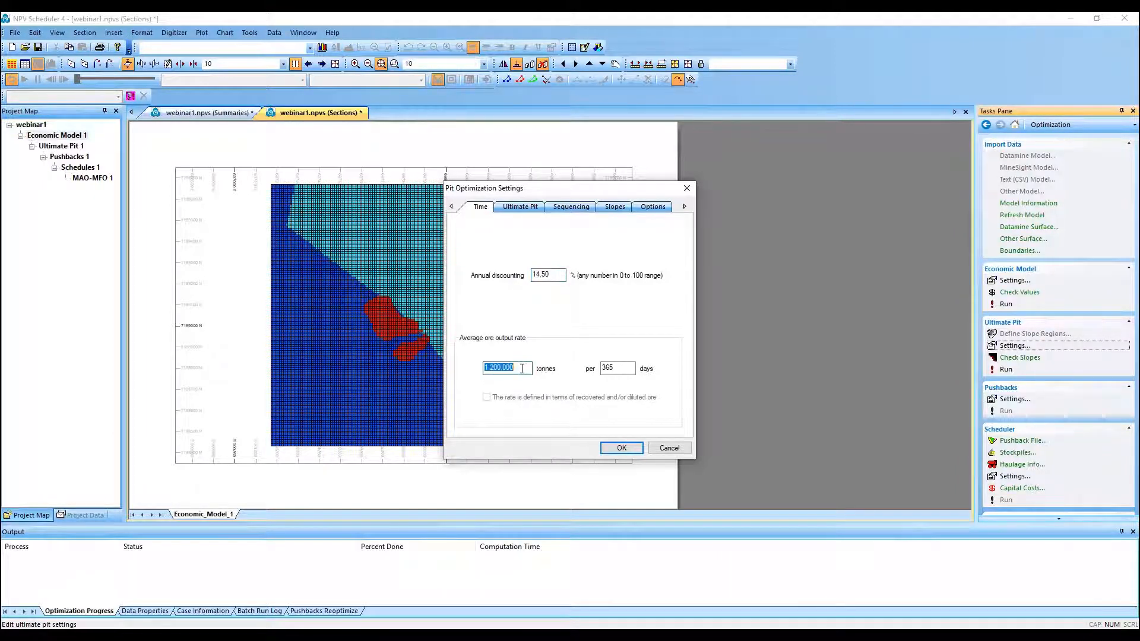
pyautogui.click(533, 211)
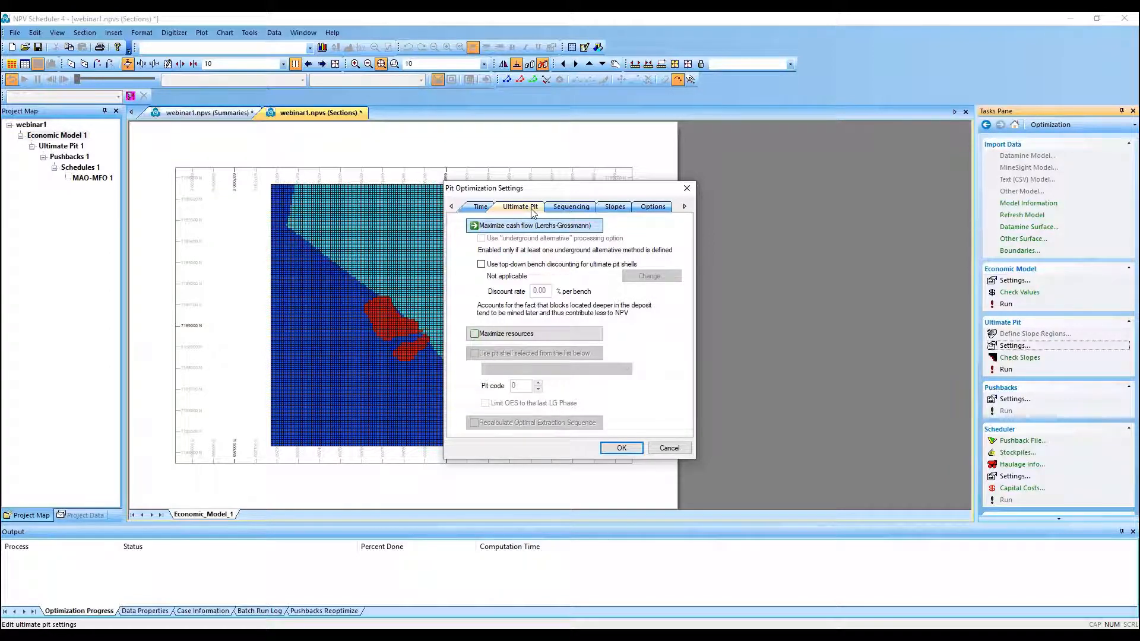
pyautogui.click(570, 207)
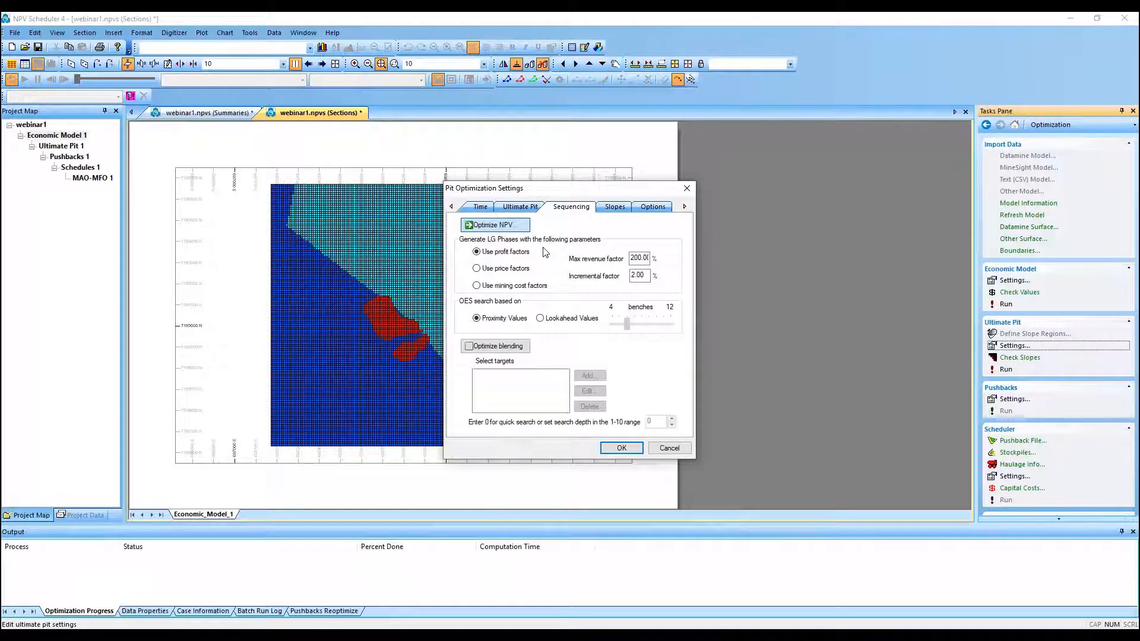
# For the SOIL slope region, calculate the best slope filter for 25 degrees and accept the result with allowed maximum 20.
pyautogui.click(612, 207)
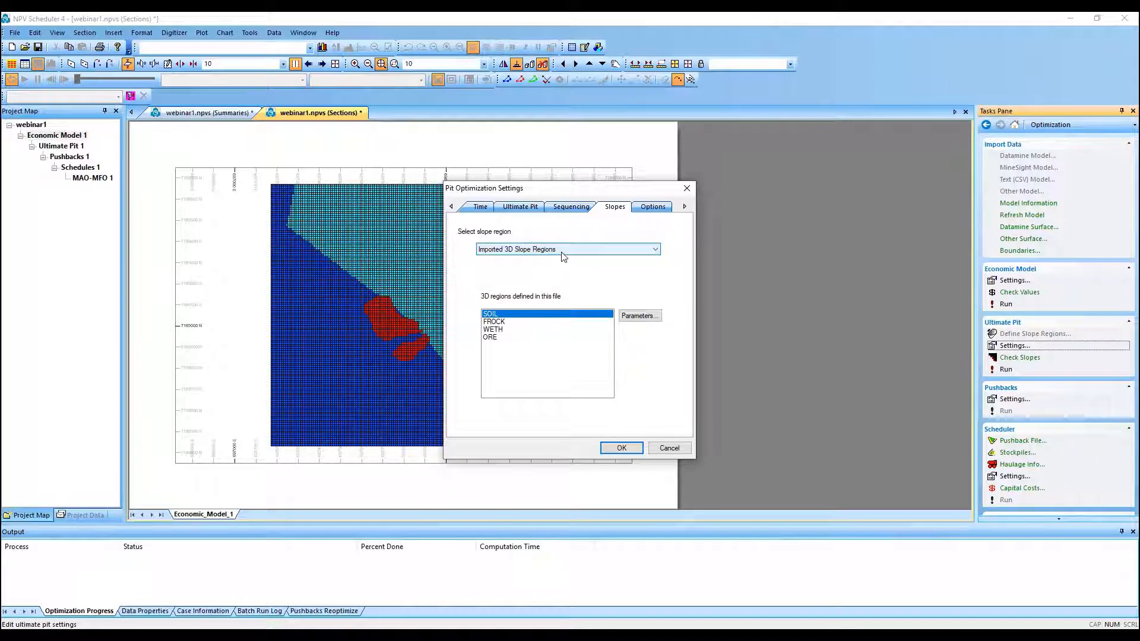
pyautogui.click(739, 308)
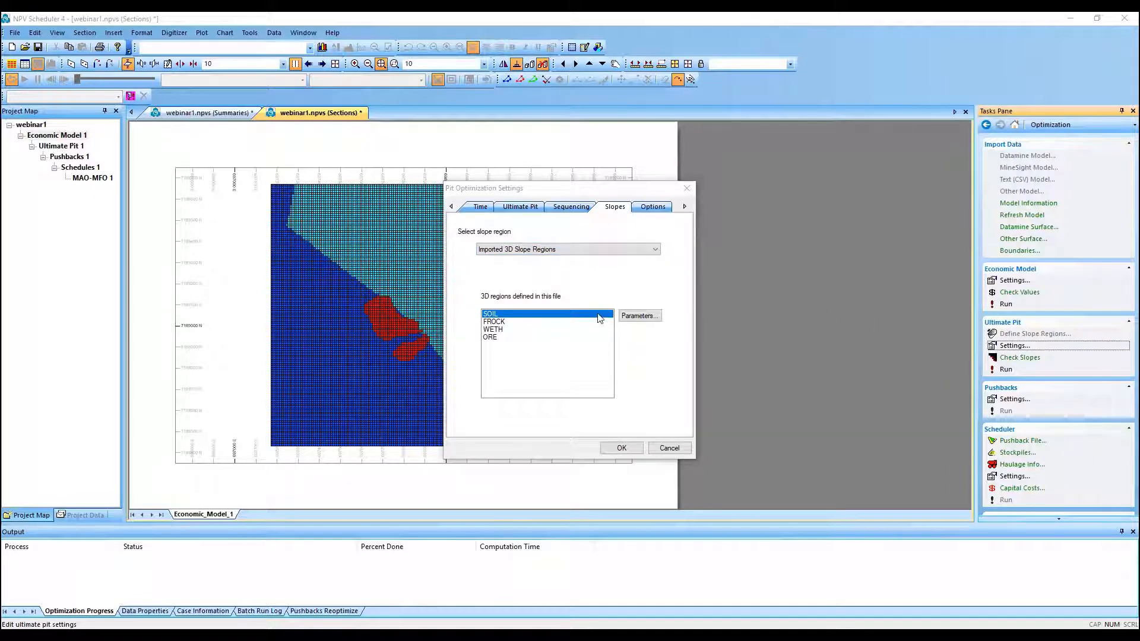
pyautogui.click(655, 317)
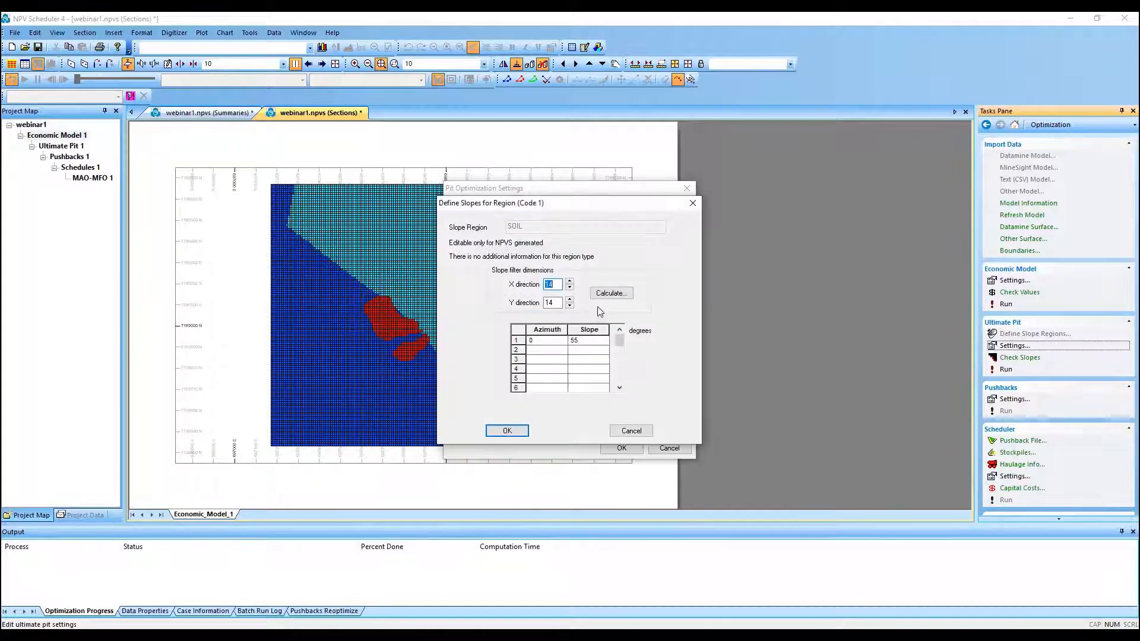
pyautogui.click(607, 294)
pyautogui.write('25')
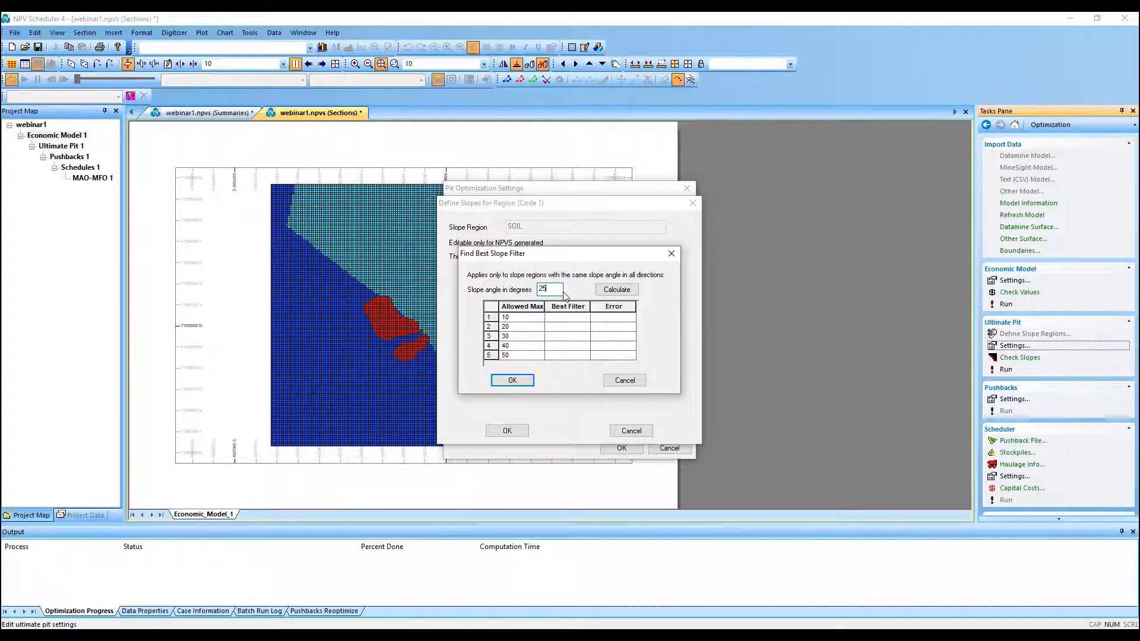
pyautogui.click(617, 290)
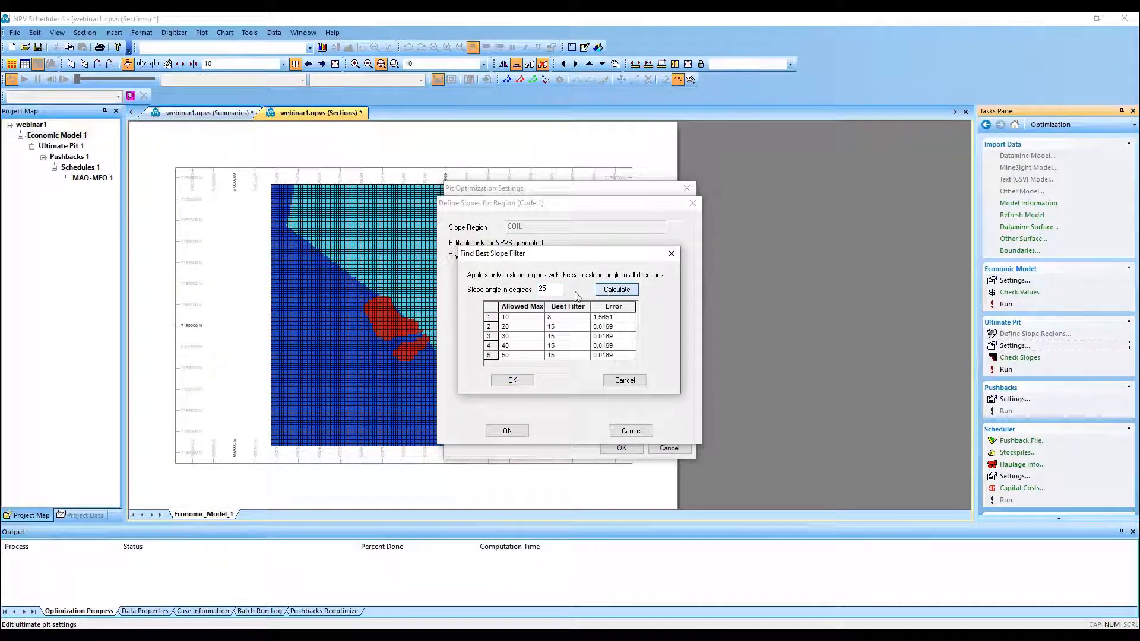
pyautogui.click(499, 326)
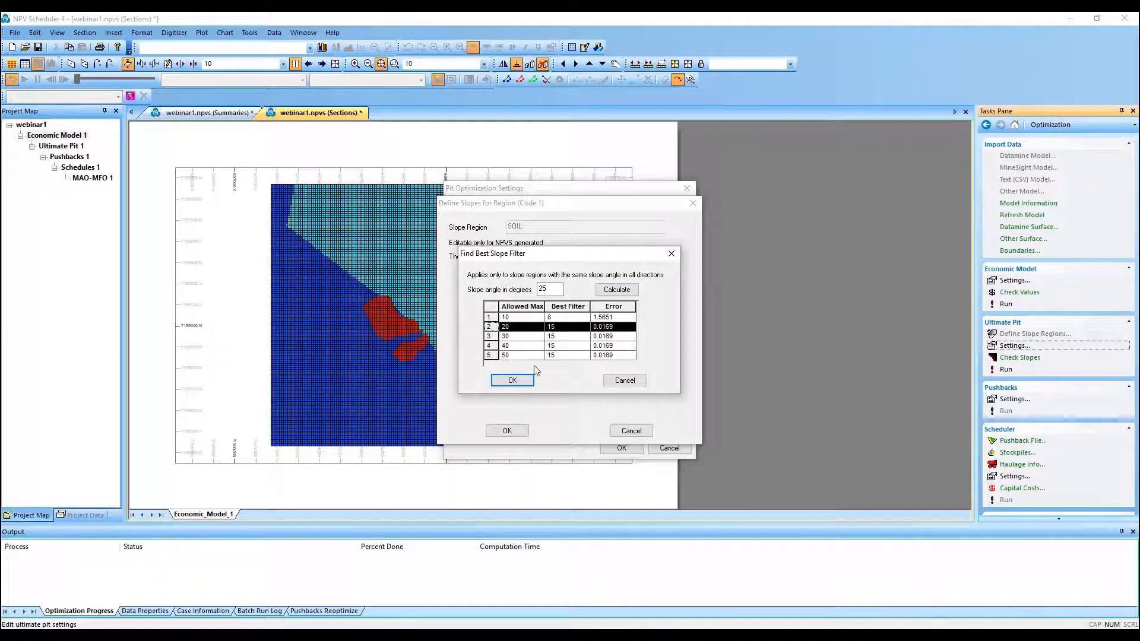
pyautogui.click(512, 380)
pyautogui.click(508, 432)
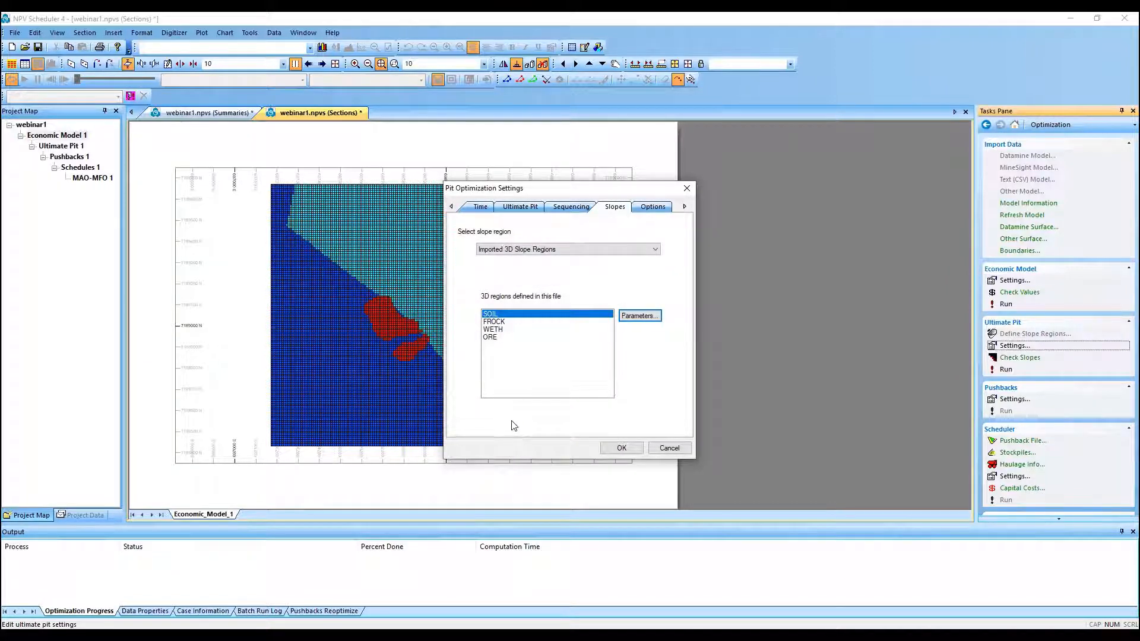
# For the FROCK slope region, calculate the best slope filter for 55 degrees and accept the result with allowed maximum 20.
pyautogui.click(503, 322)
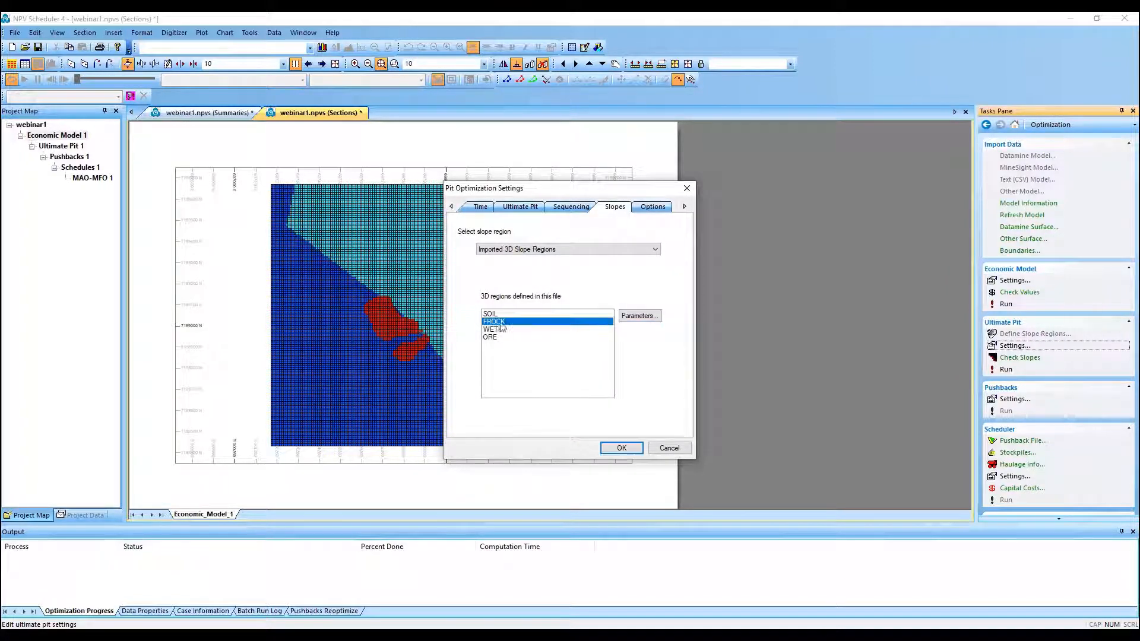
pyautogui.click(639, 316)
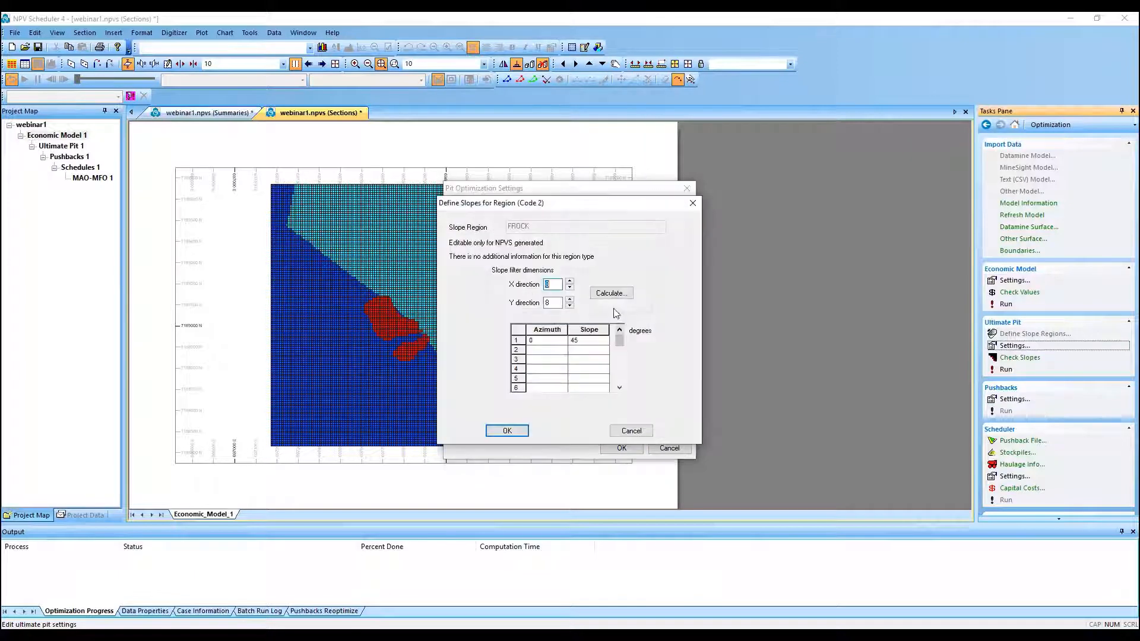
pyautogui.click(615, 301)
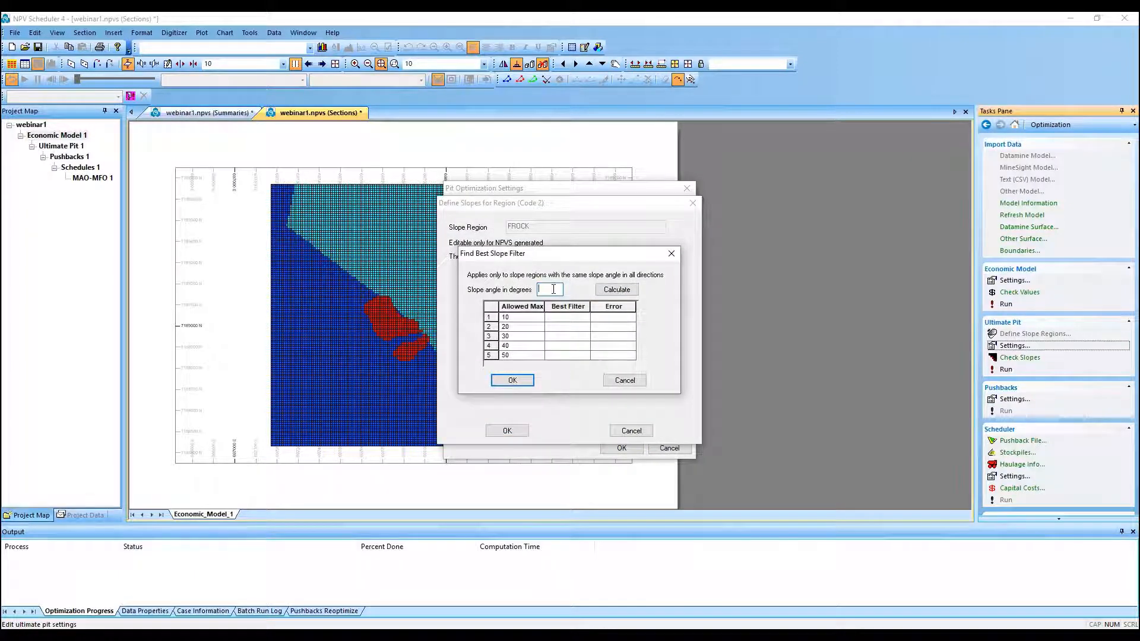
pyautogui.write('55')
pyautogui.click(617, 289)
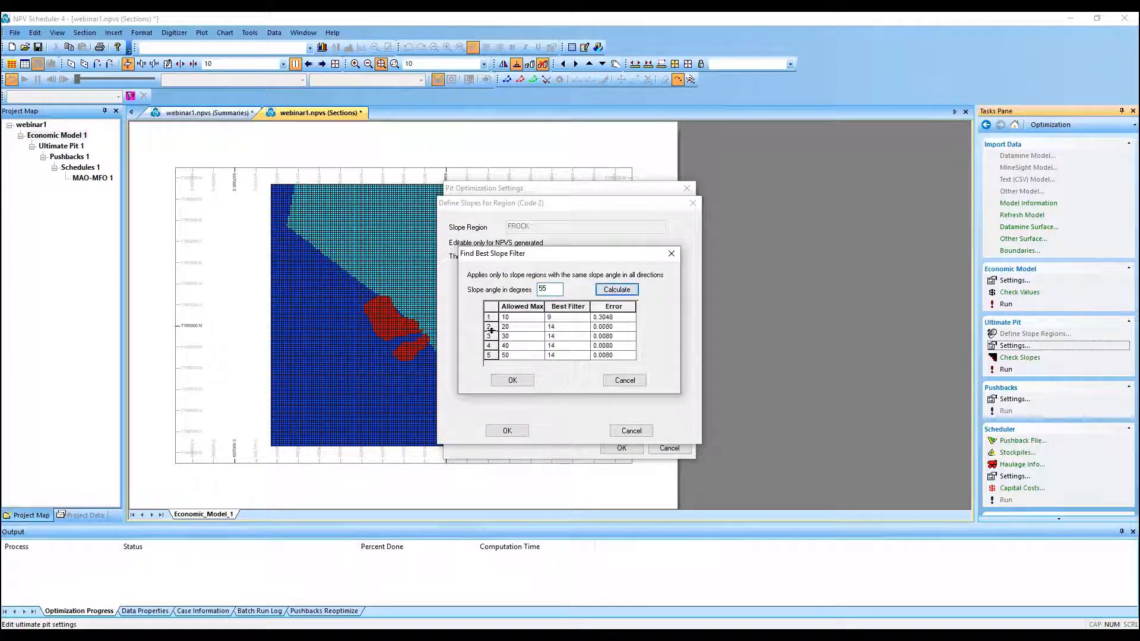
pyautogui.click(491, 330)
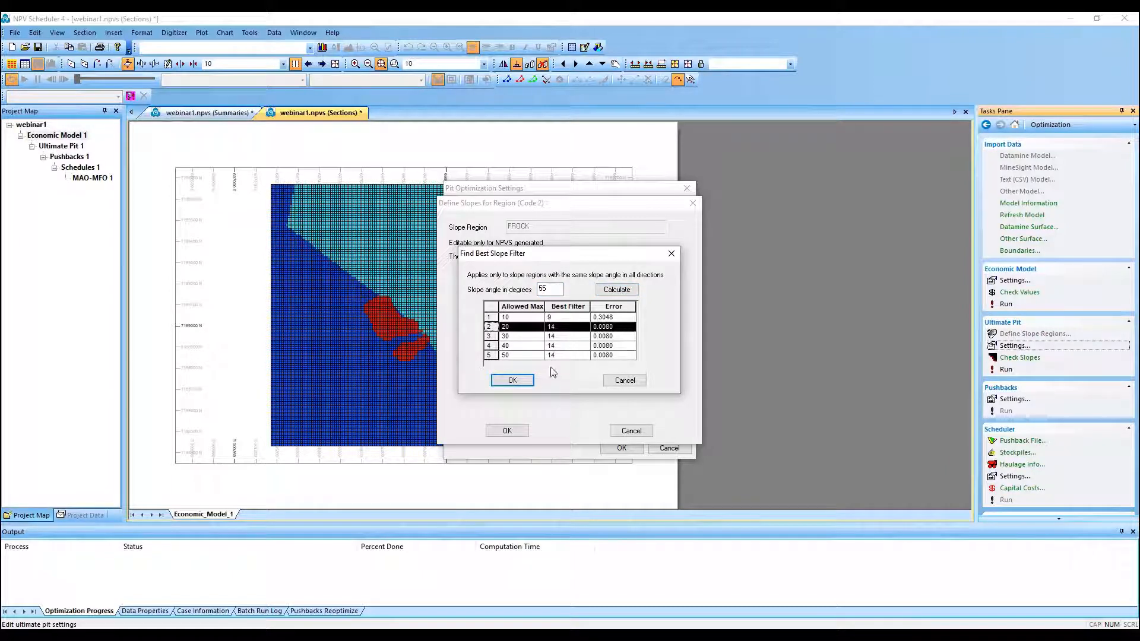
pyautogui.click(525, 381)
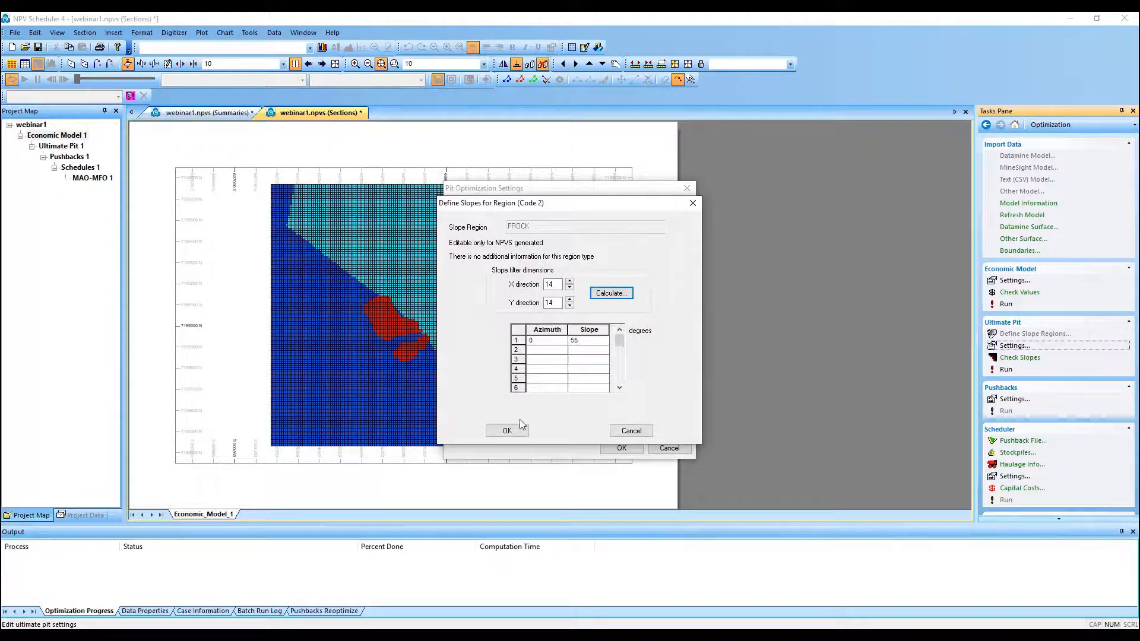
pyautogui.click(516, 434)
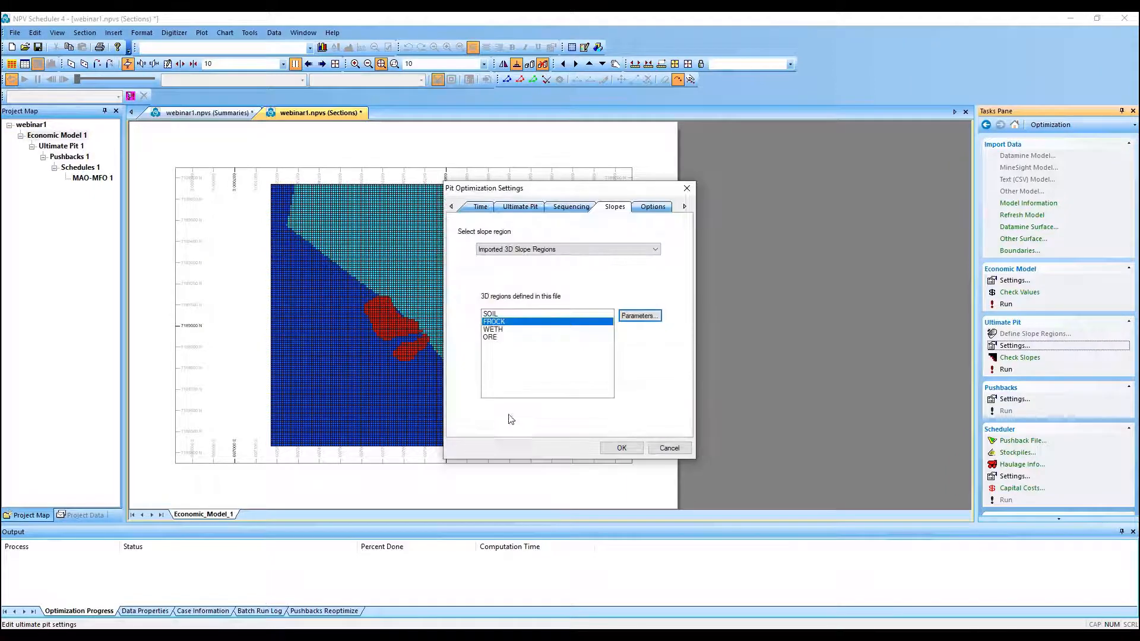
# Check and accept the slope parameters of the WETH region at 45 degrees and the ORE region at 55 degrees.
pyautogui.click(495, 330)
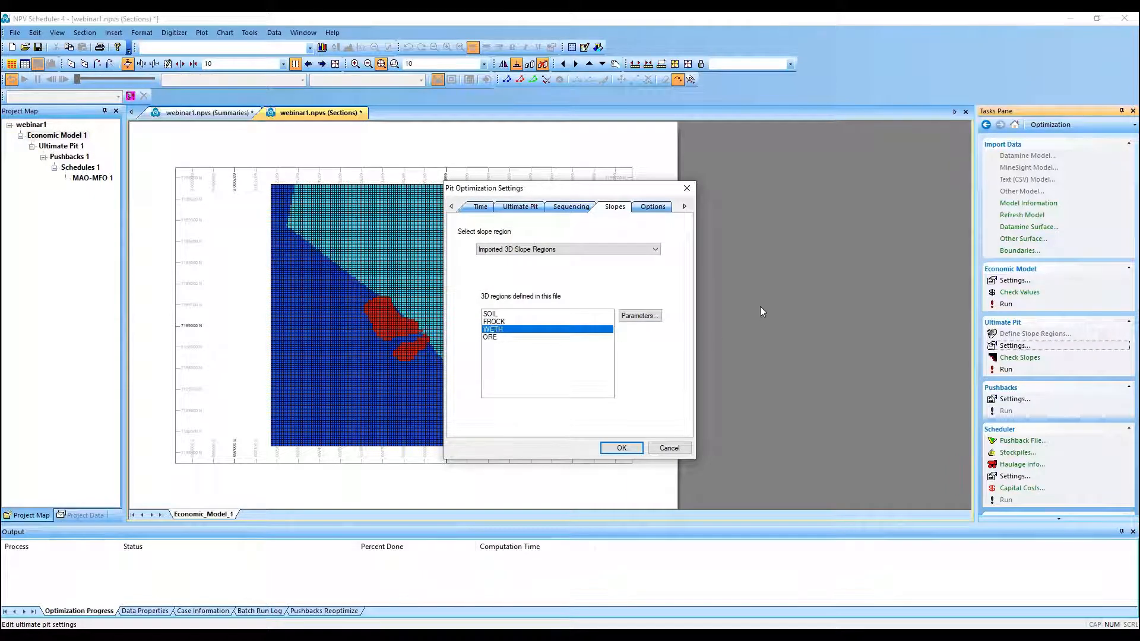
pyautogui.click(639, 316)
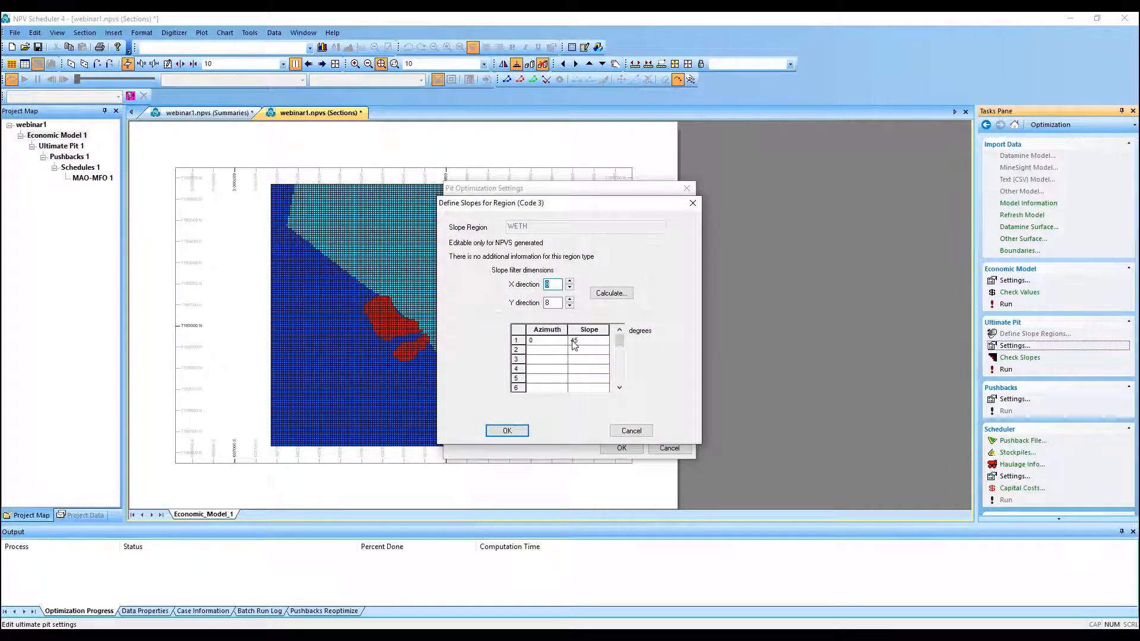
pyautogui.click(507, 432)
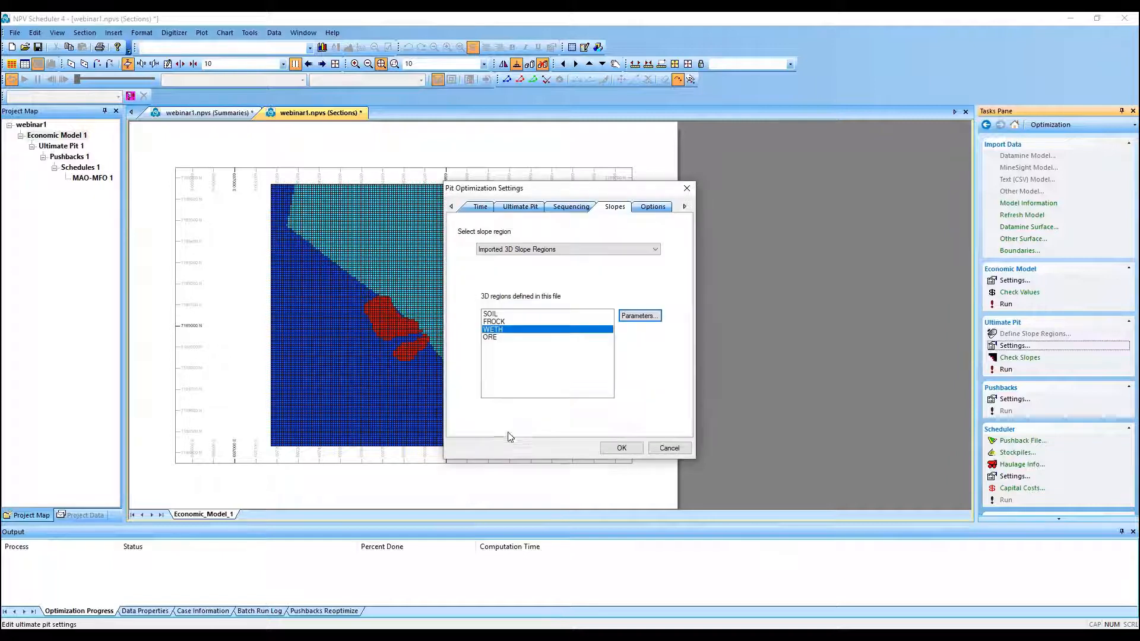
pyautogui.click(490, 337)
pyautogui.click(638, 316)
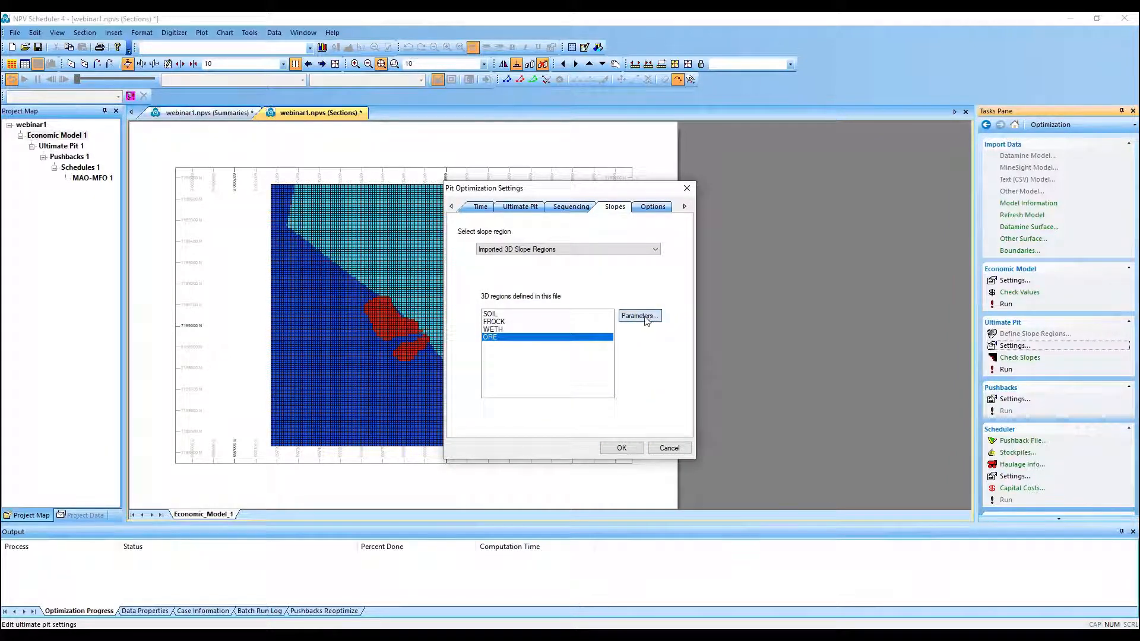
pyautogui.click(584, 341)
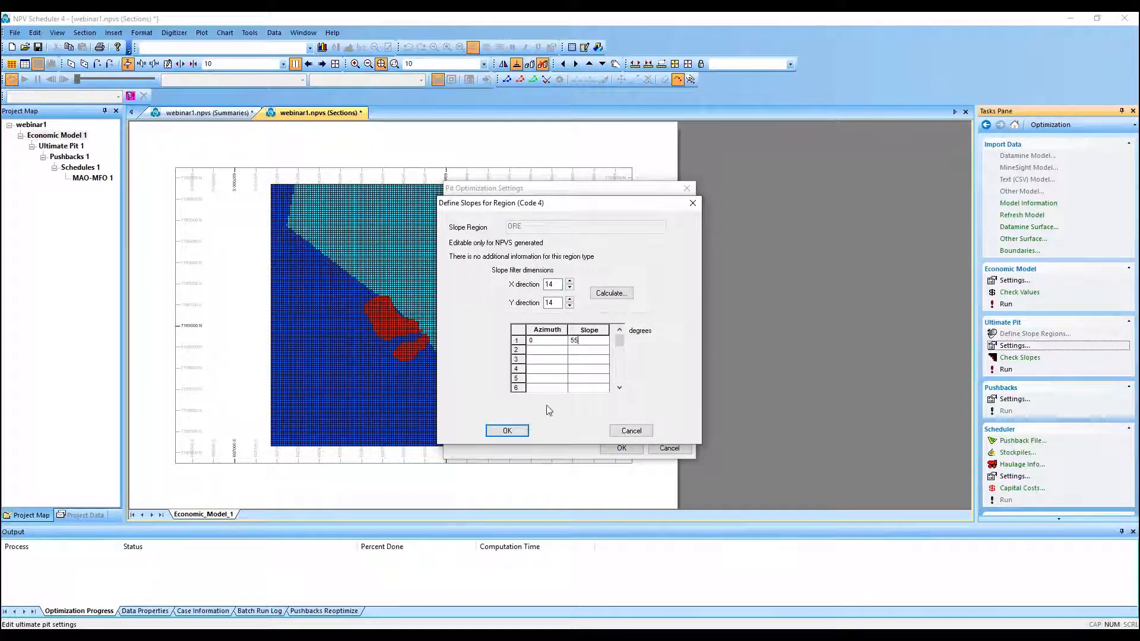
pyautogui.click(506, 432)
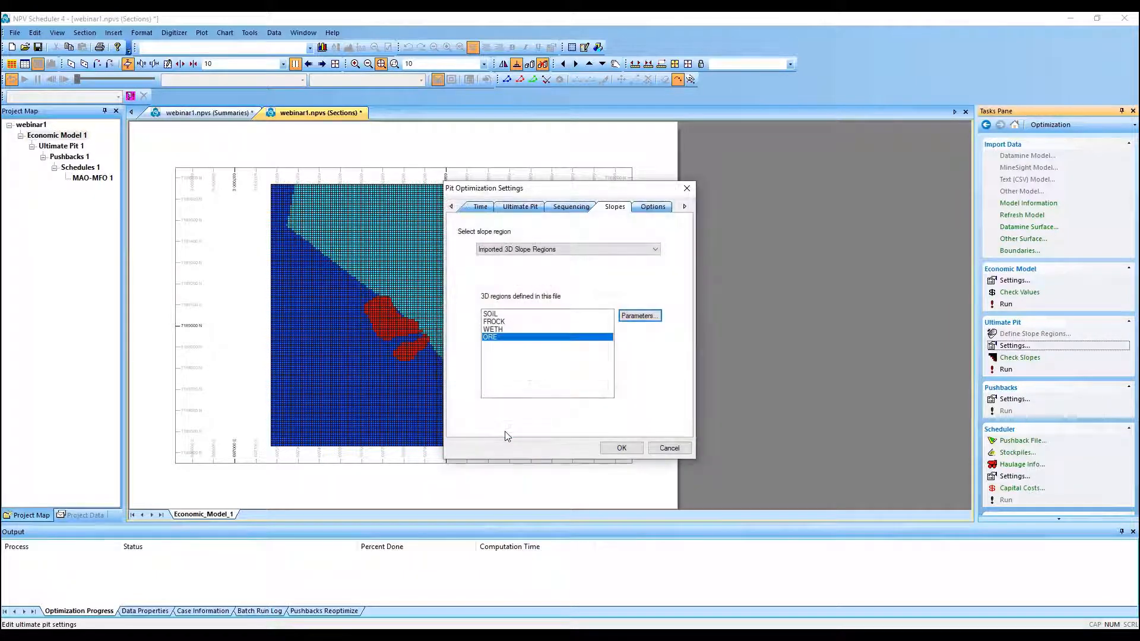
# Review the initial topography, pit limits and minimum bottom width options, keep No Pit Limits, and accept the pit optimization settings.
pyautogui.click(652, 207)
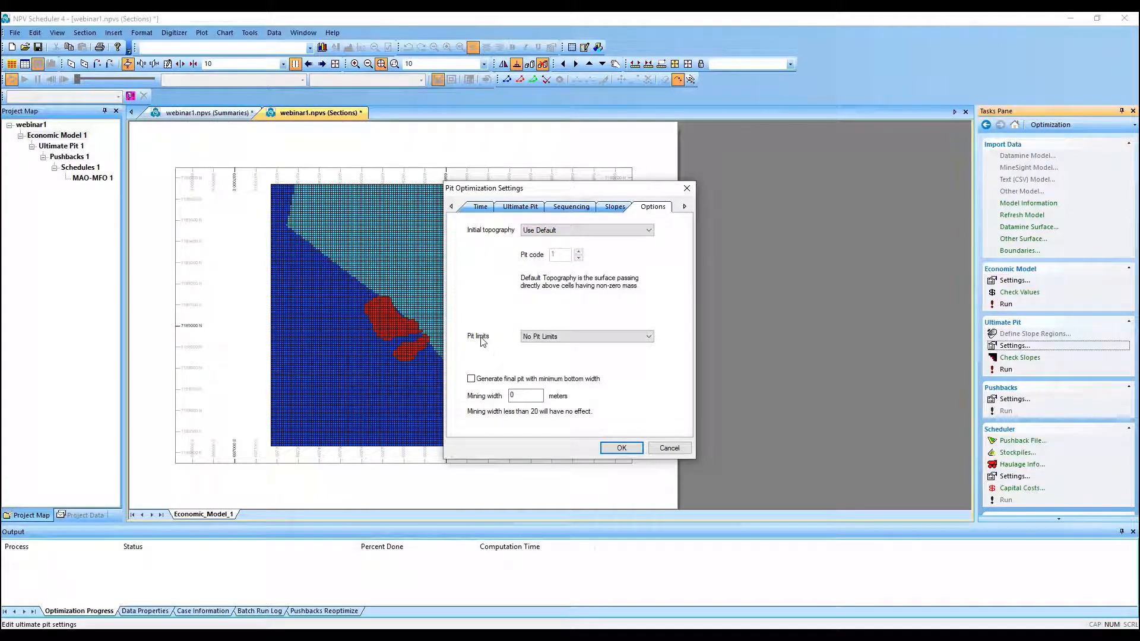
pyautogui.click(557, 337)
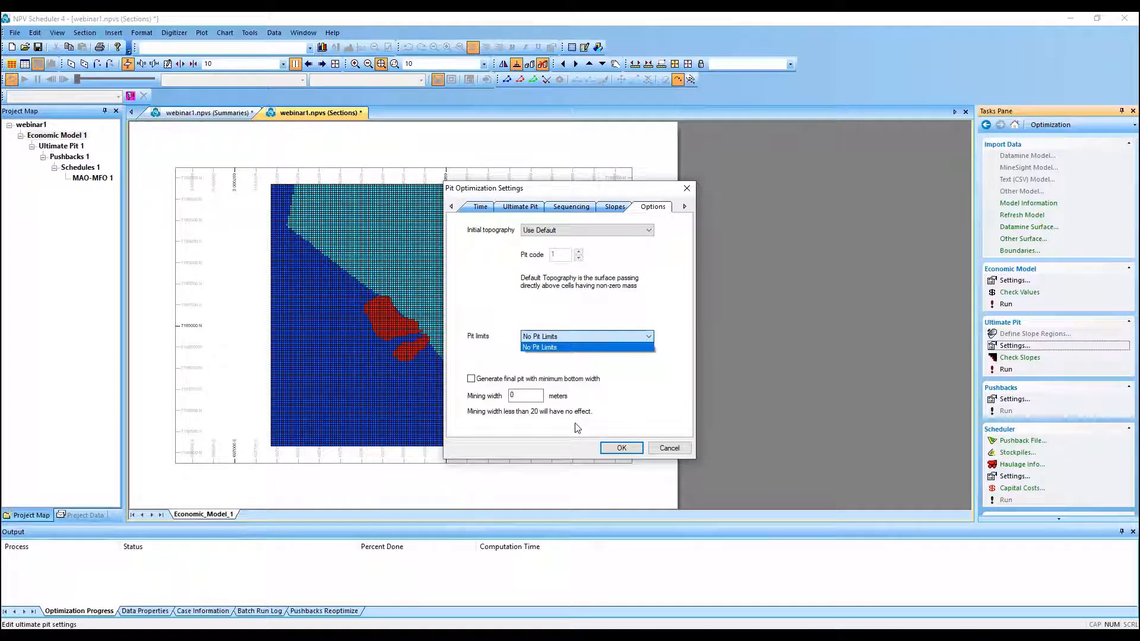
pyautogui.click(619, 448)
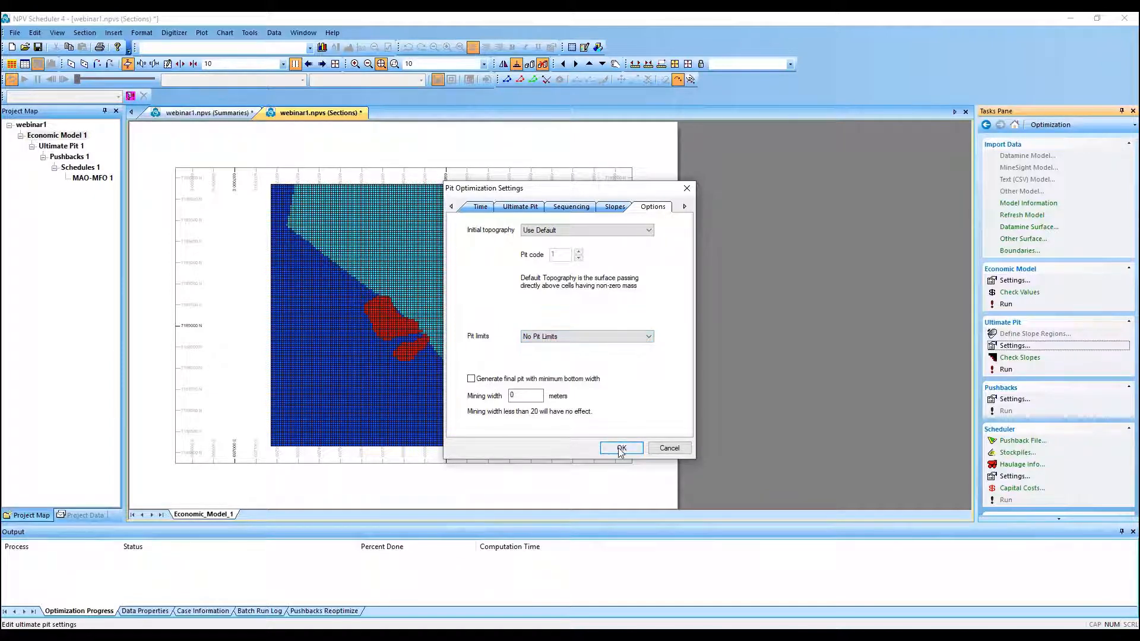
pyautogui.click(625, 449)
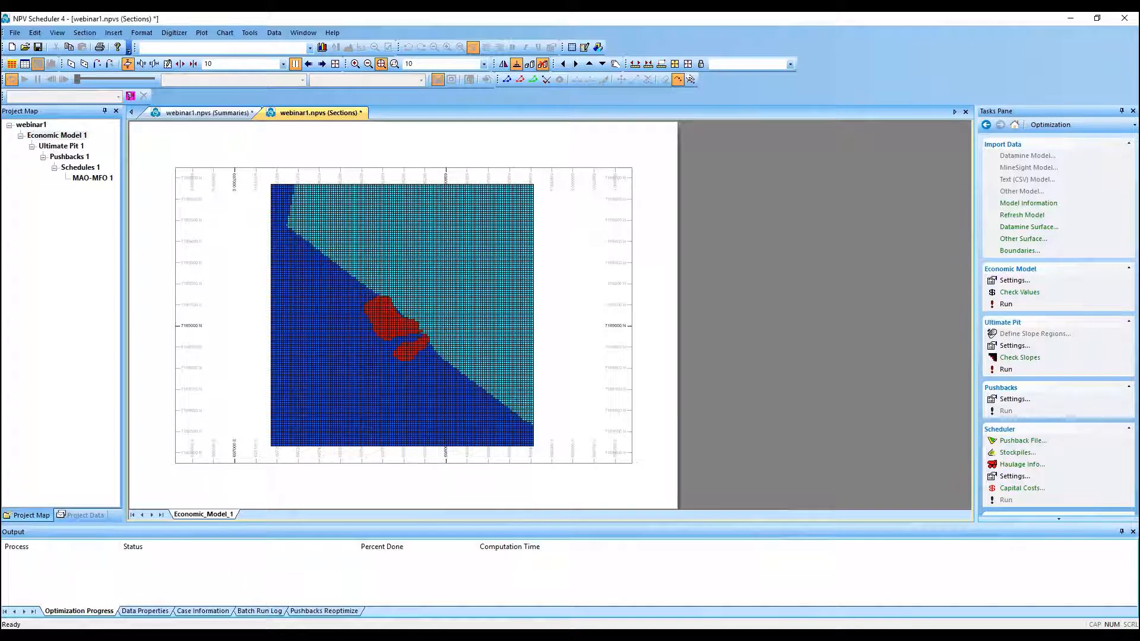
# Switch to the NPV Scheduler window of the Webinar01 project showing the LG Phases report and maximize it.
pyautogui.moveTo(625, 639)
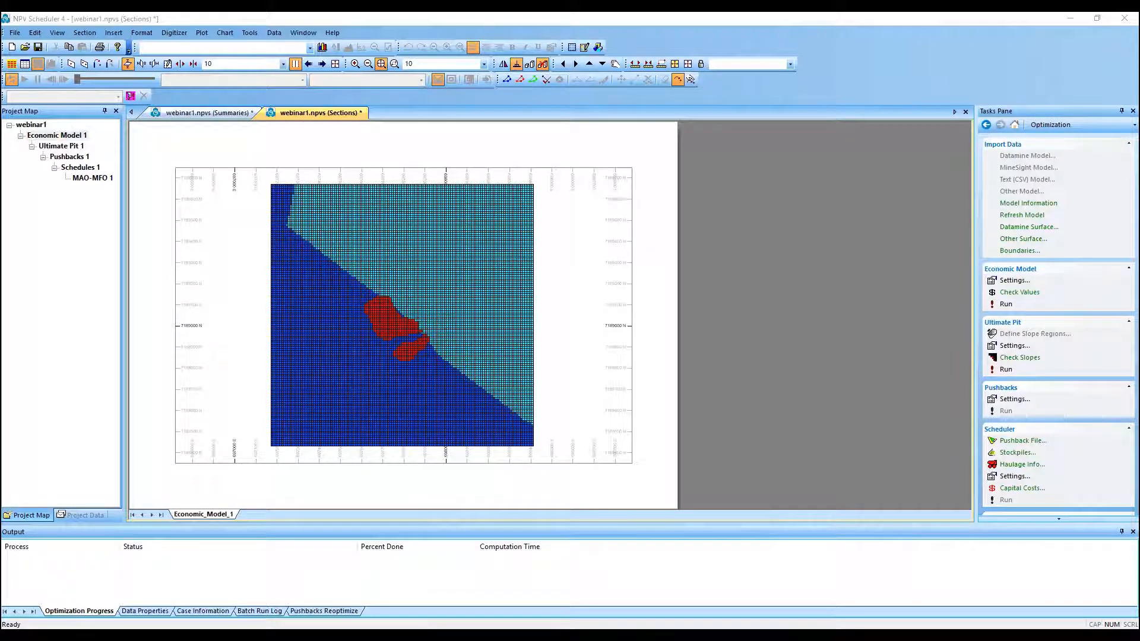
pyautogui.moveTo(1, 178); pyautogui.dragTo(619, 96)
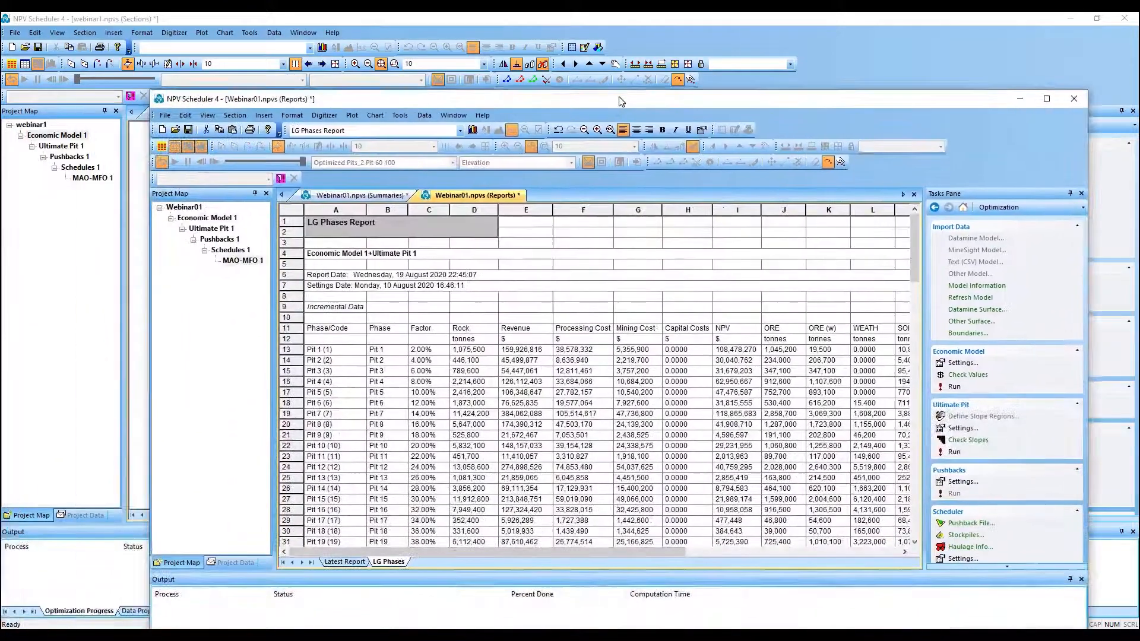
pyautogui.doubleClick(667, 101)
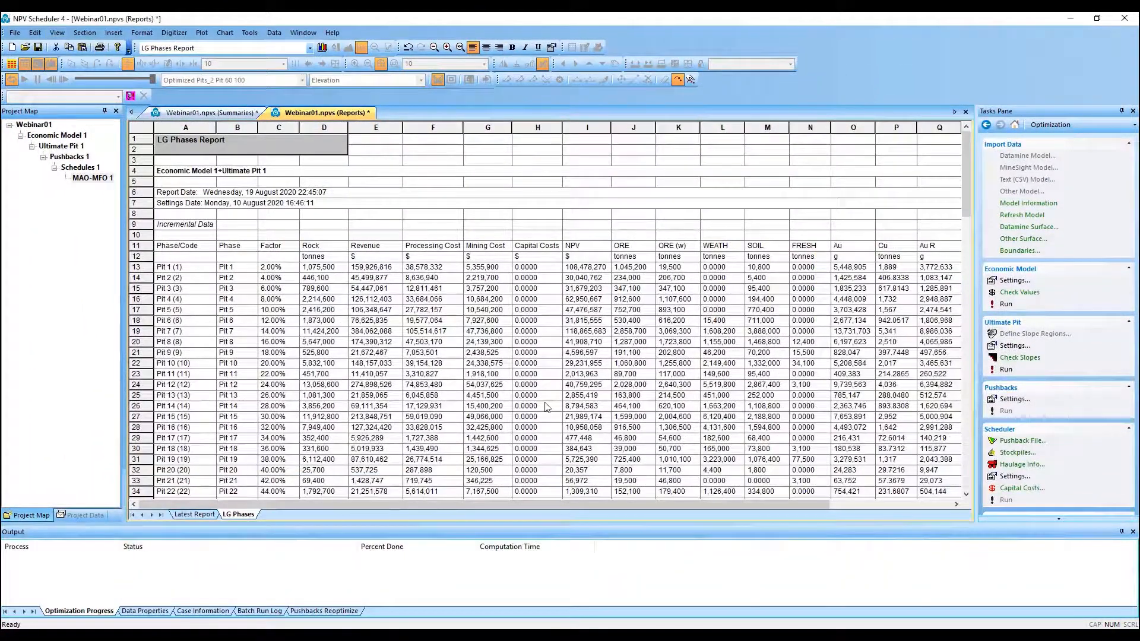
# Review the incremental data of the LG Phases report and continue down to the Cumulative Data section.
pyautogui.scroll(-1, 549, 356)
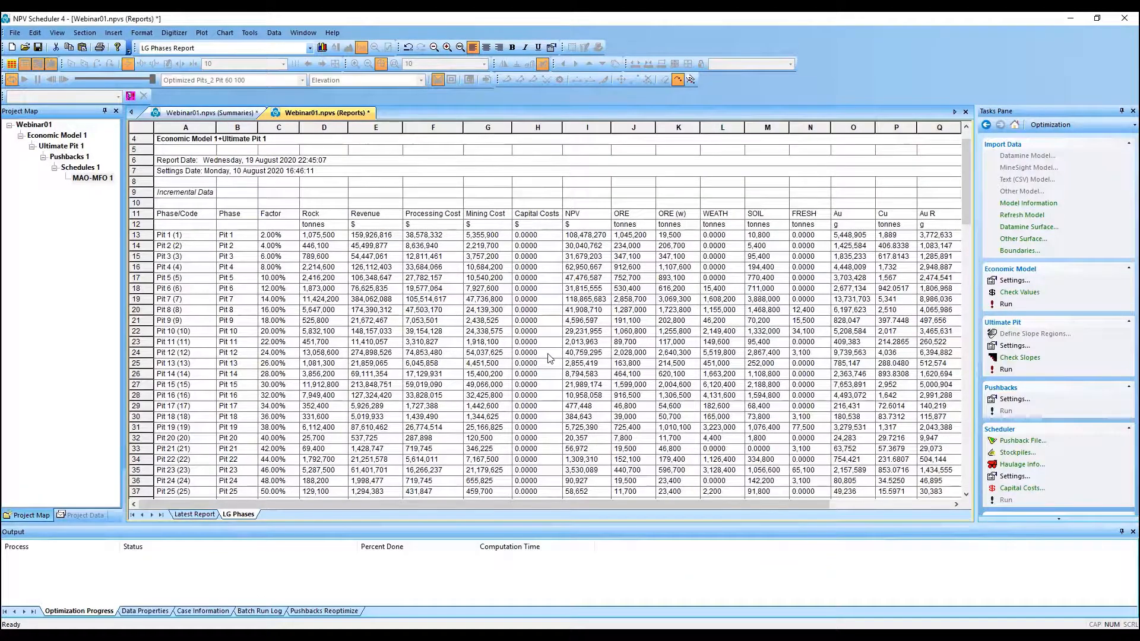
pyautogui.scroll(-3, 550, 357)
pyautogui.scroll(3, 519, 371)
pyautogui.scroll(-20, 190, 278)
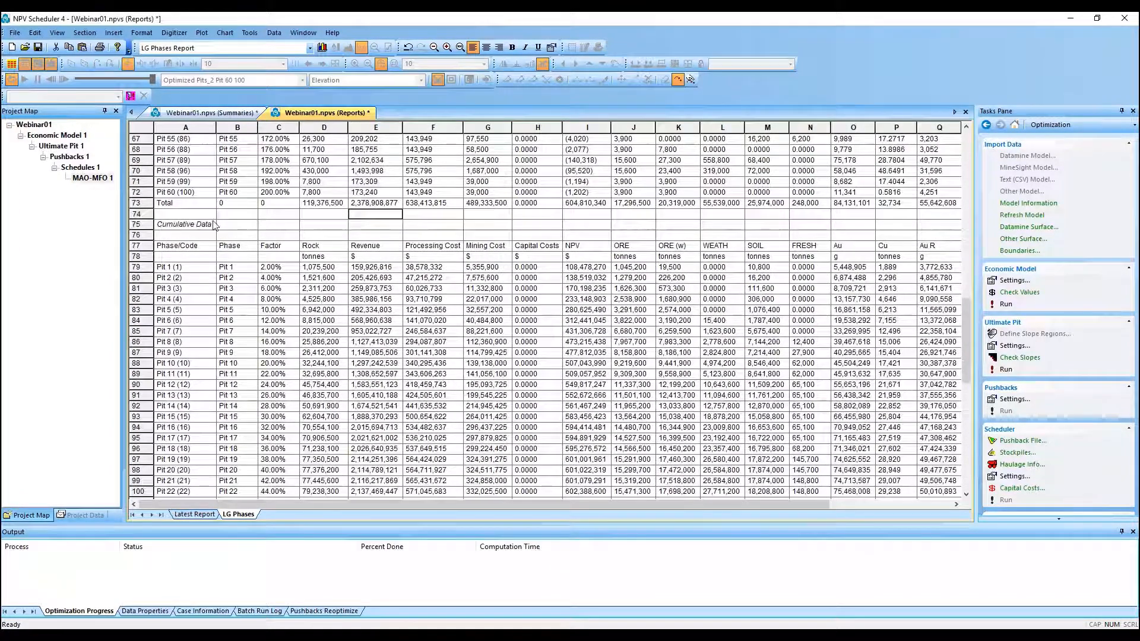
pyautogui.scroll(-2, 253, 370)
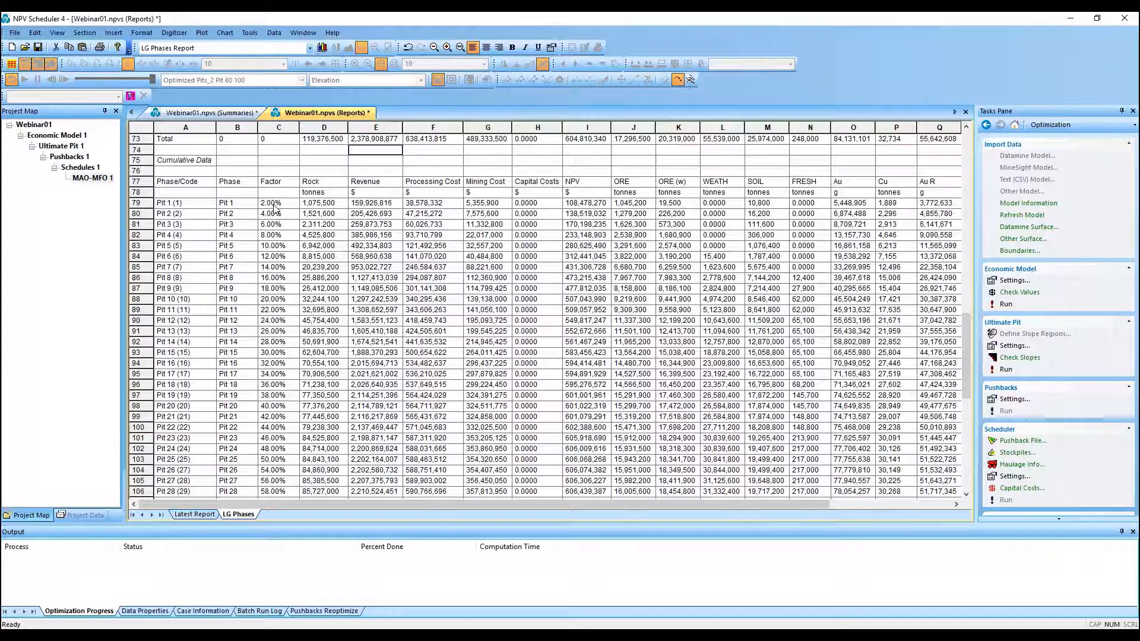
# Examine the cumulative rock tonnage, revenue, processing cost, mining cost, NPV and ore figures for the first pits.
pyautogui.click(327, 205)
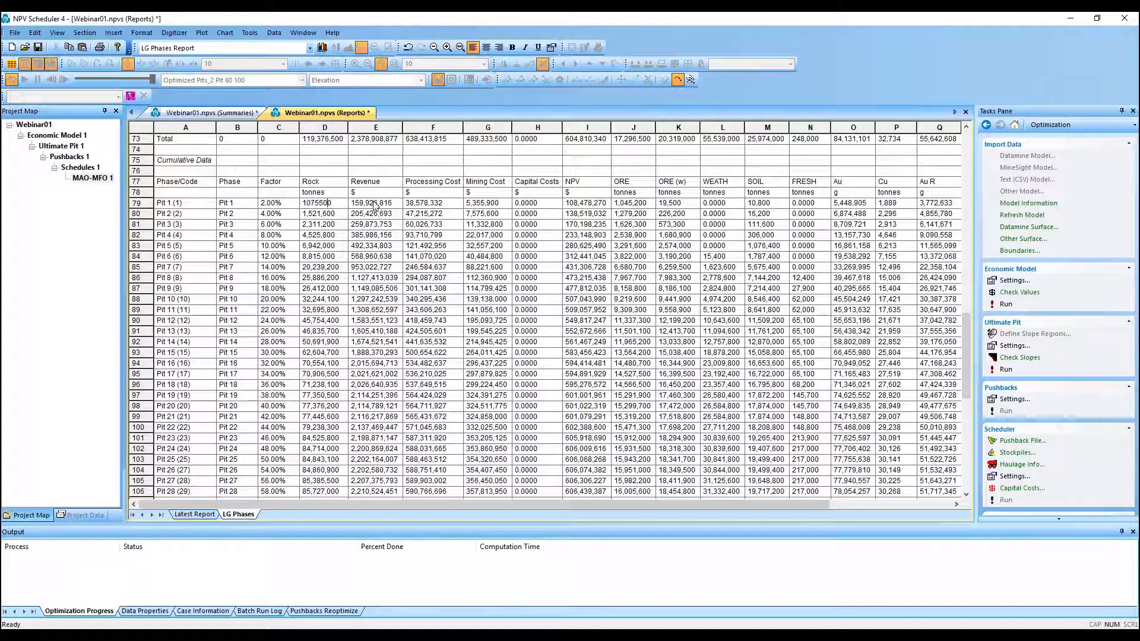
pyautogui.click(380, 204)
pyautogui.click(432, 204)
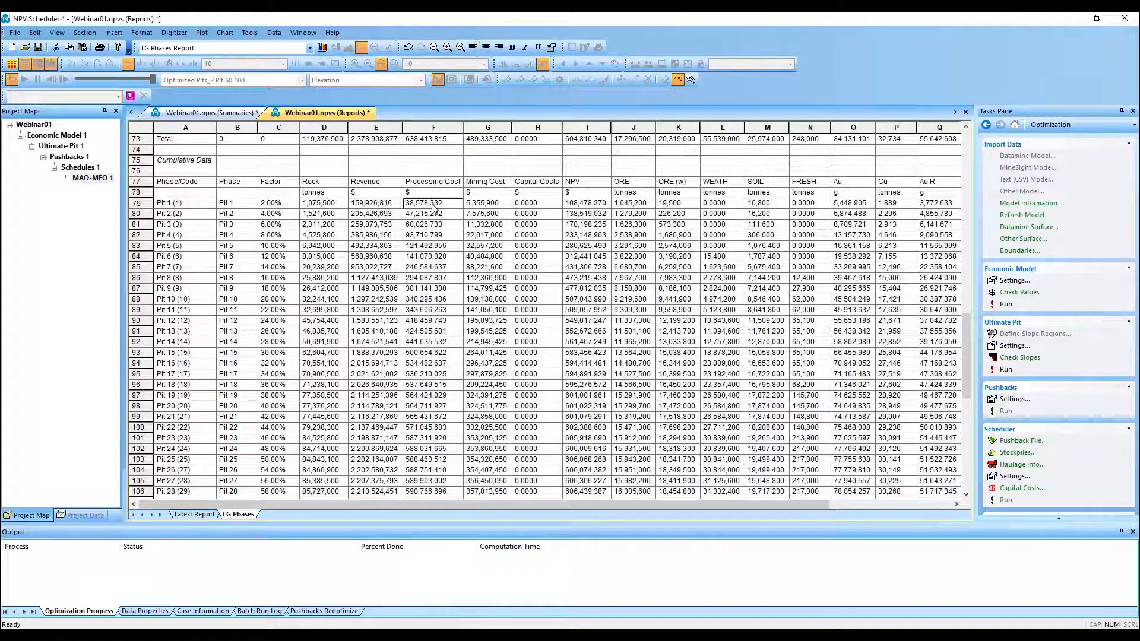
pyautogui.click(475, 205)
pyautogui.click(577, 215)
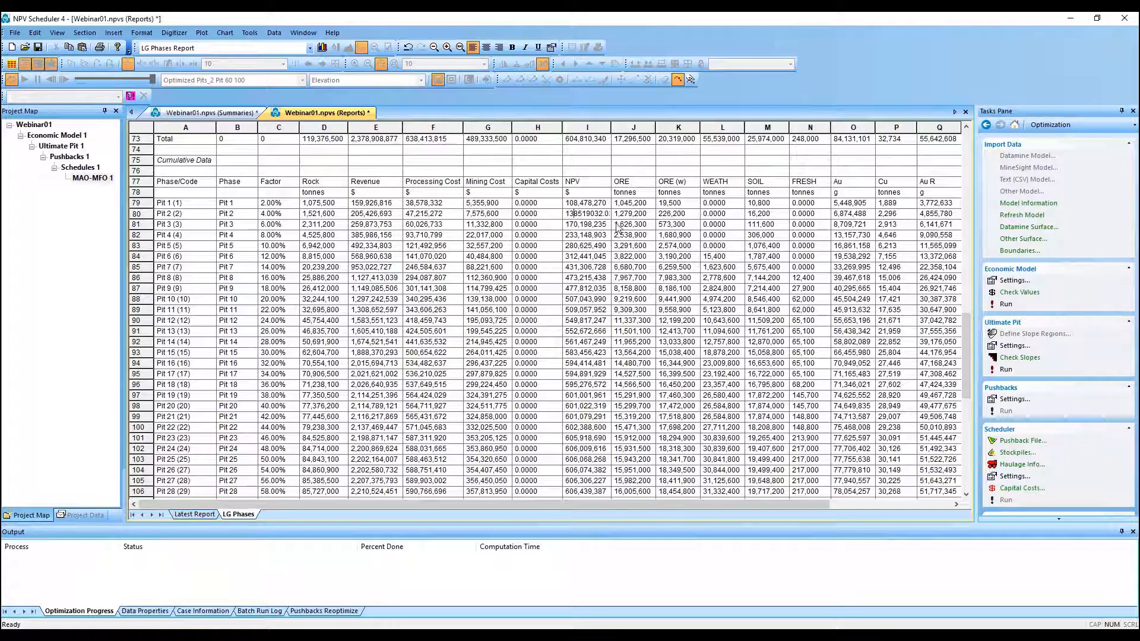
pyautogui.click(622, 203)
pyautogui.click(622, 203)
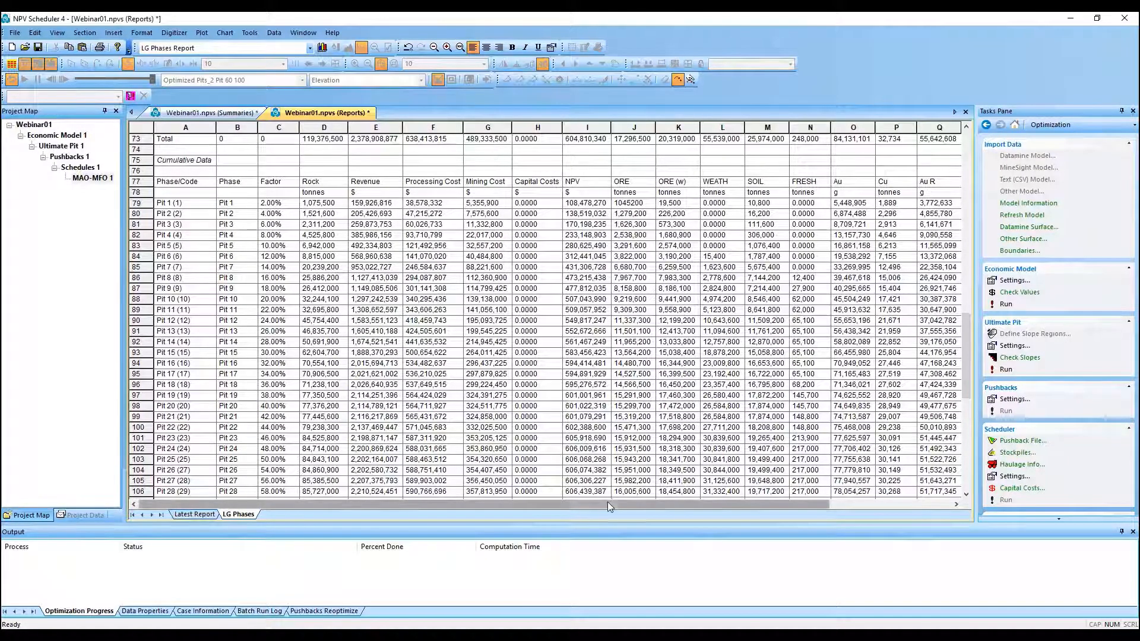
# Compare the ORE and ORE (w) columns of the cumulative data for Pit 1 and return to the report's first columns.
pyautogui.moveTo(607, 502); pyautogui.dragTo(673, 503)
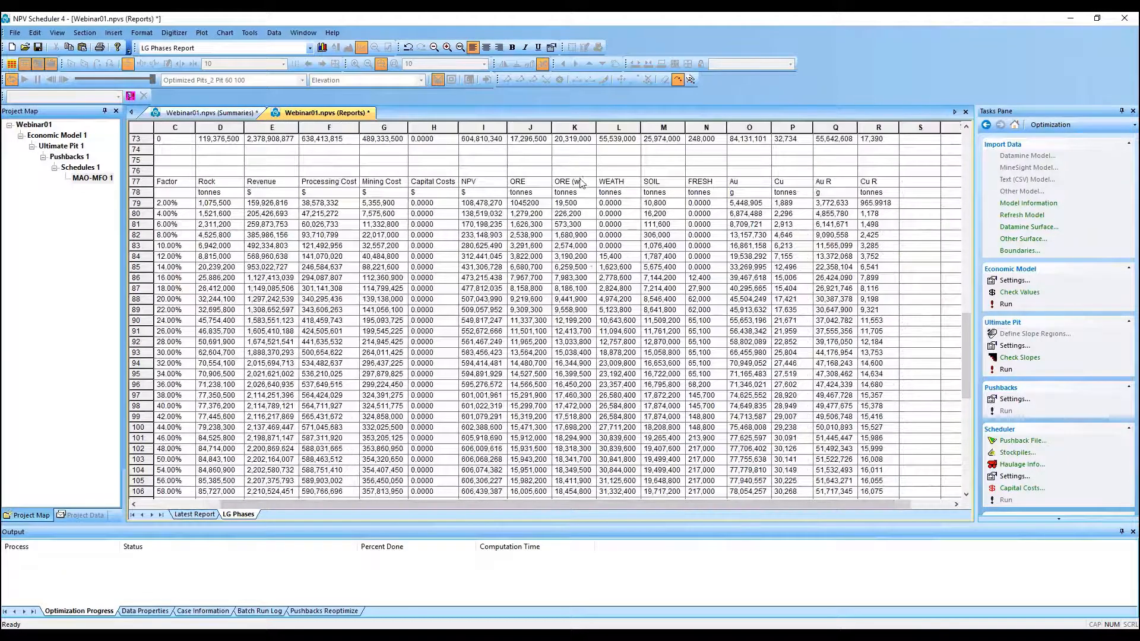
pyautogui.click(573, 203)
pyautogui.click(573, 203)
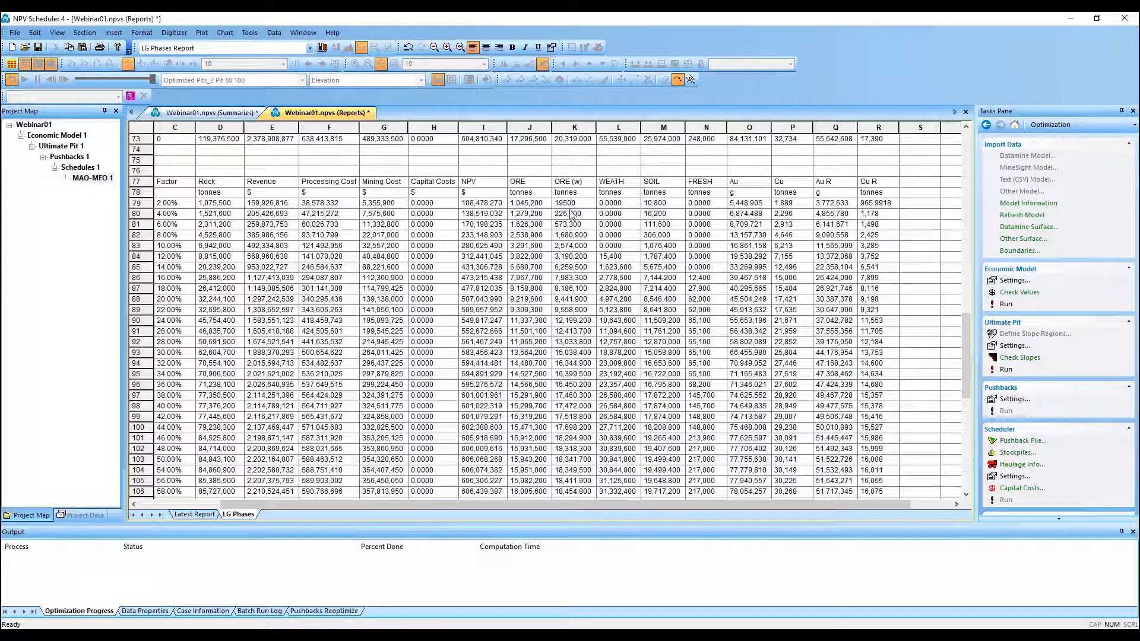
pyautogui.click(538, 183)
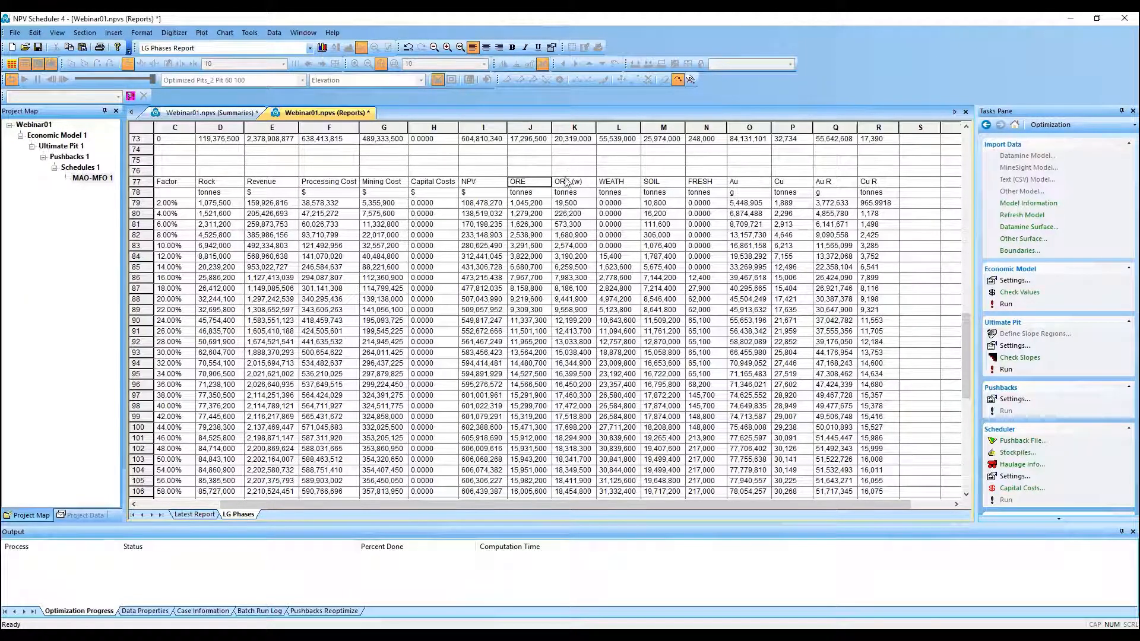
pyautogui.click(564, 207)
pyautogui.doubleClick(565, 206)
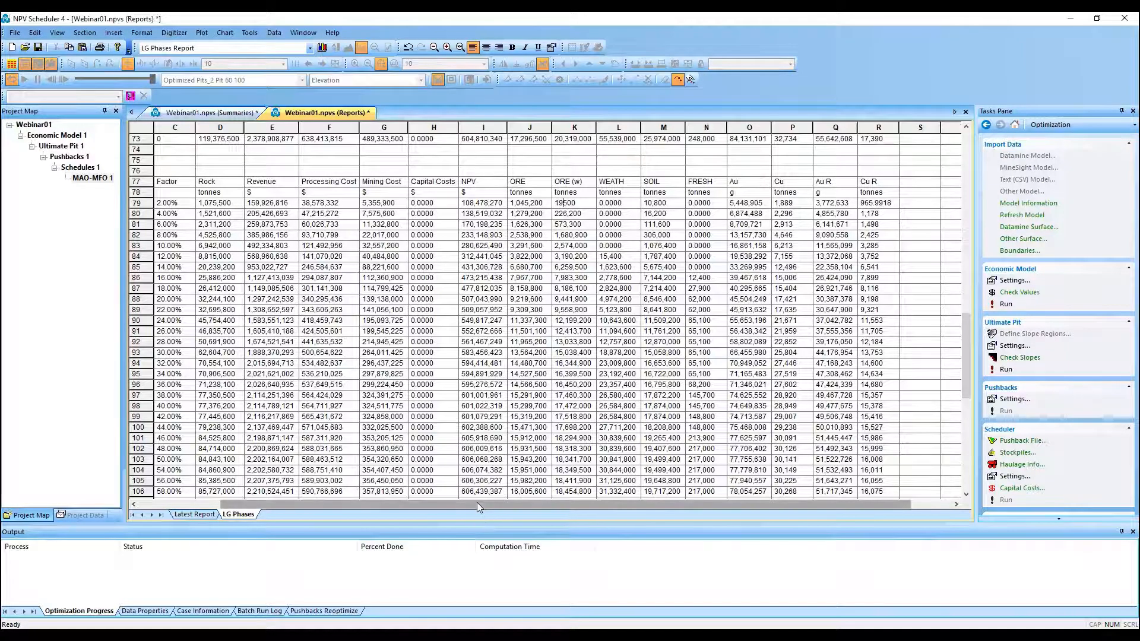
pyautogui.moveTo(476, 502); pyautogui.dragTo(401, 520)
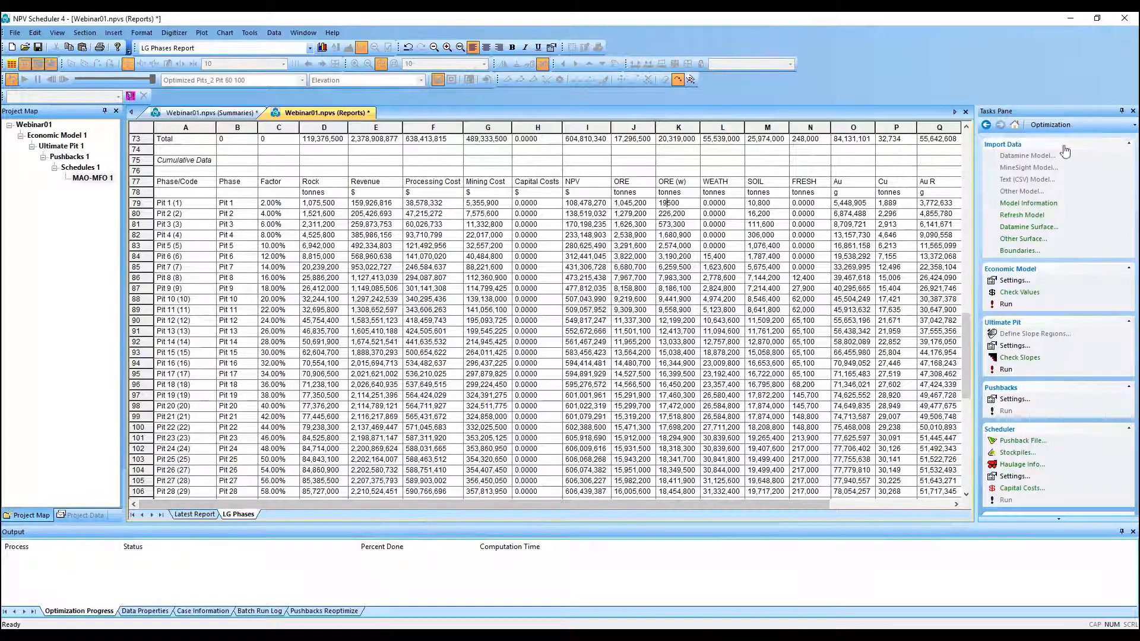
# Visualize the LG Phases in 3D with all surfaces shown.
pyautogui.click(1057, 125)
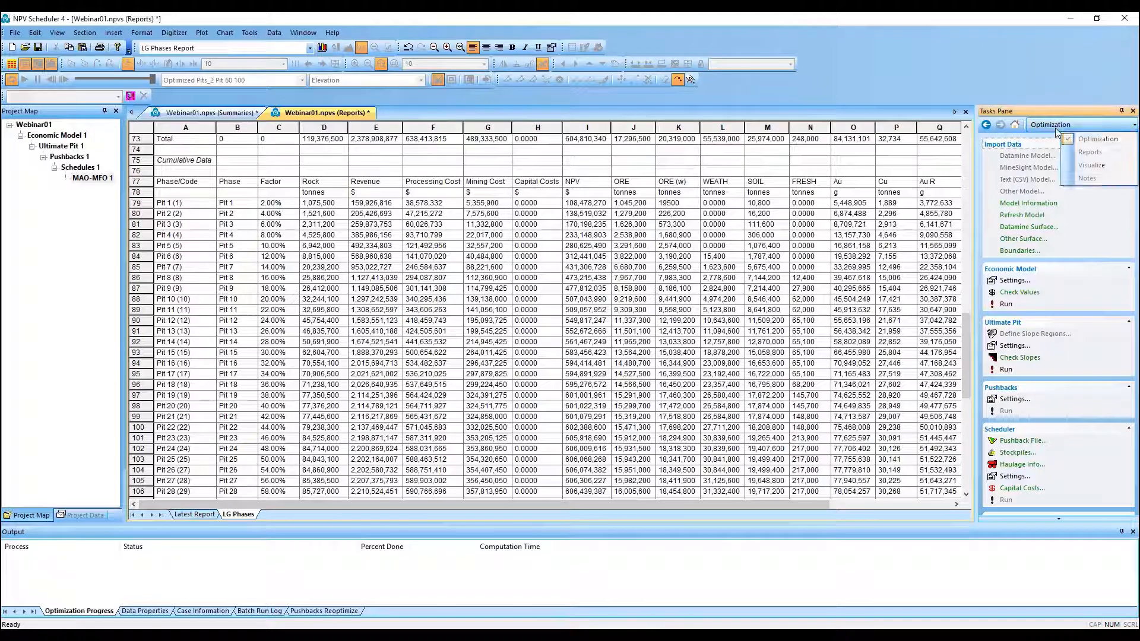
pyautogui.click(1080, 165)
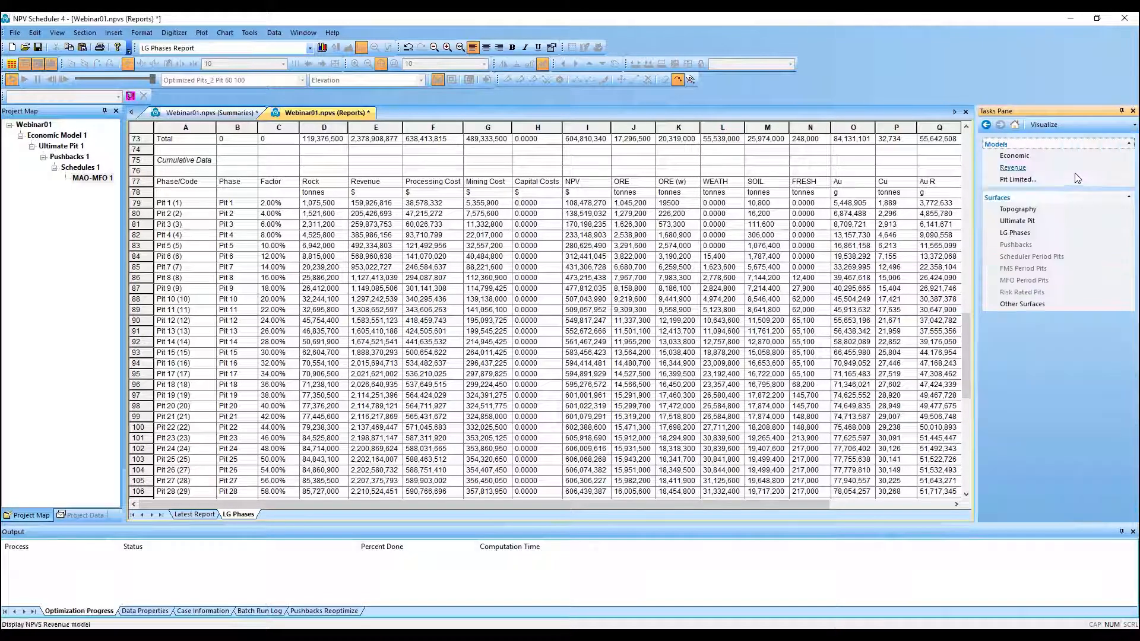
pyautogui.click(1017, 234)
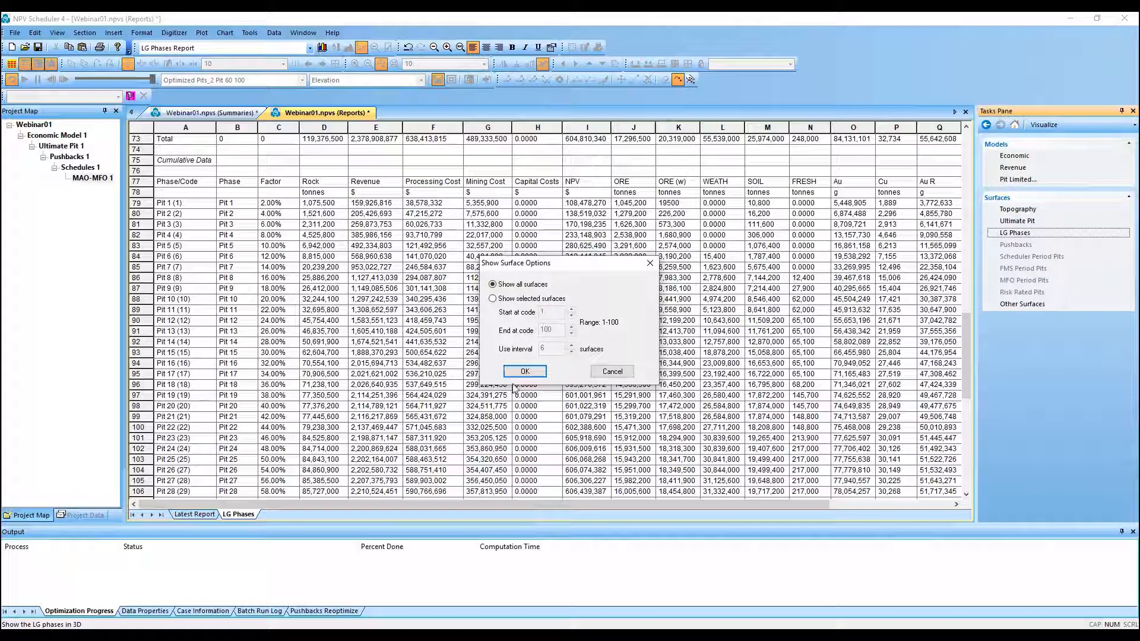
pyautogui.click(525, 372)
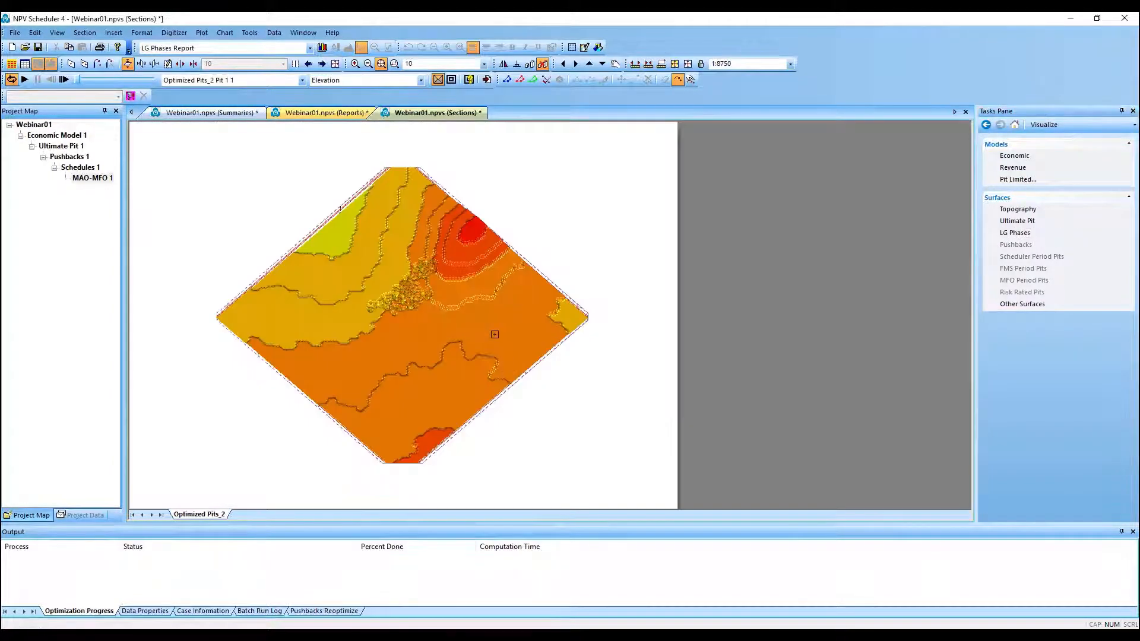
# Step forward through the optimized pit surfaces from Pit 1 past Pit 28, and jump to the last surface, Pit 60.
pyautogui.click(64, 79)
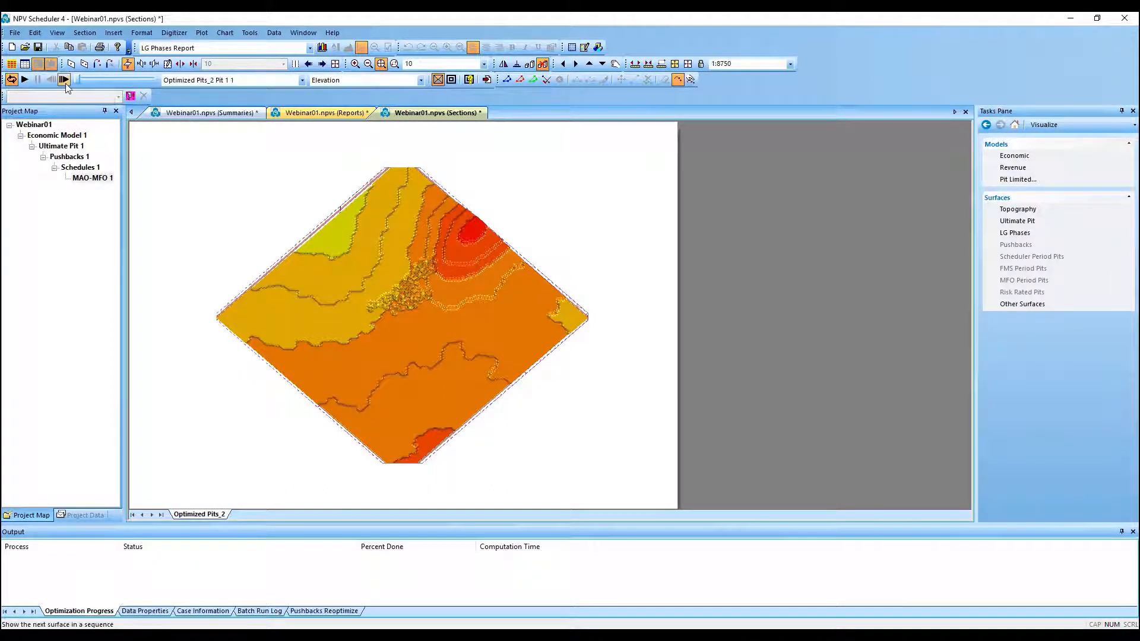
pyautogui.click(64, 79)
pyautogui.click(64, 79)
pyautogui.click(65, 84)
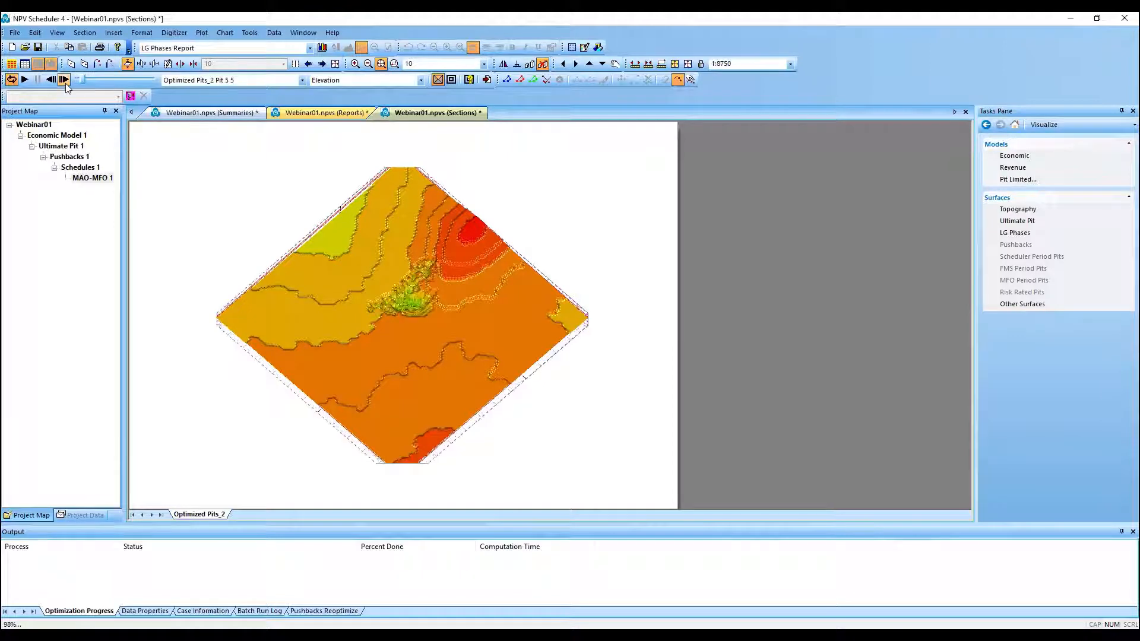
pyautogui.click(66, 84)
pyautogui.click(65, 84)
pyautogui.click(65, 83)
pyautogui.click(65, 84)
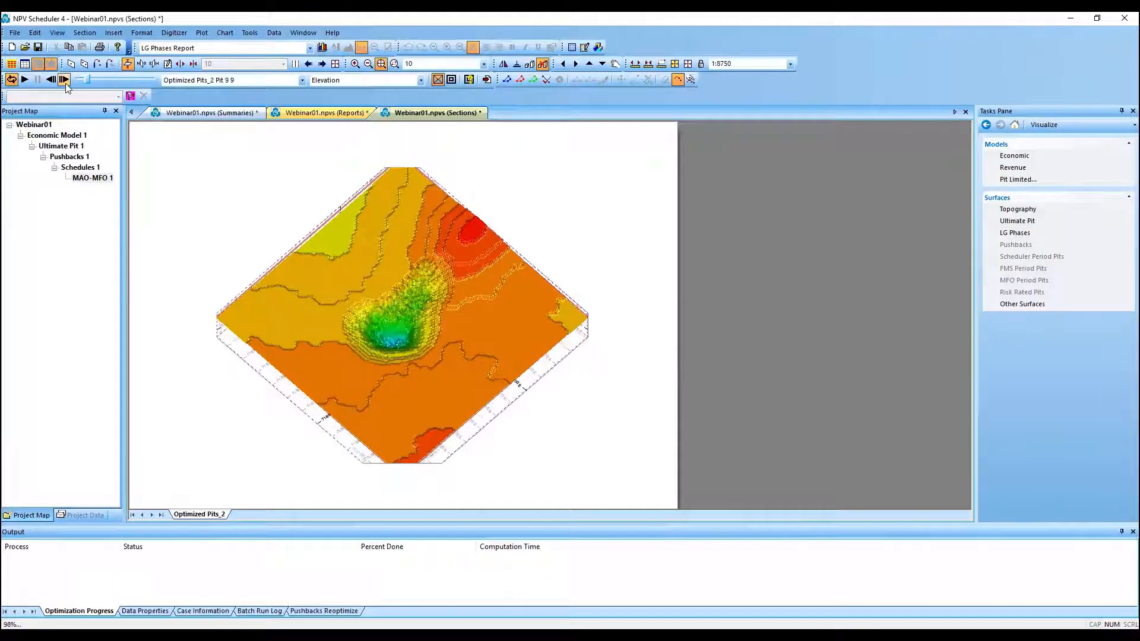
pyautogui.click(65, 84)
pyautogui.click(65, 84)
pyautogui.click(65, 84)
pyautogui.click(65, 84)
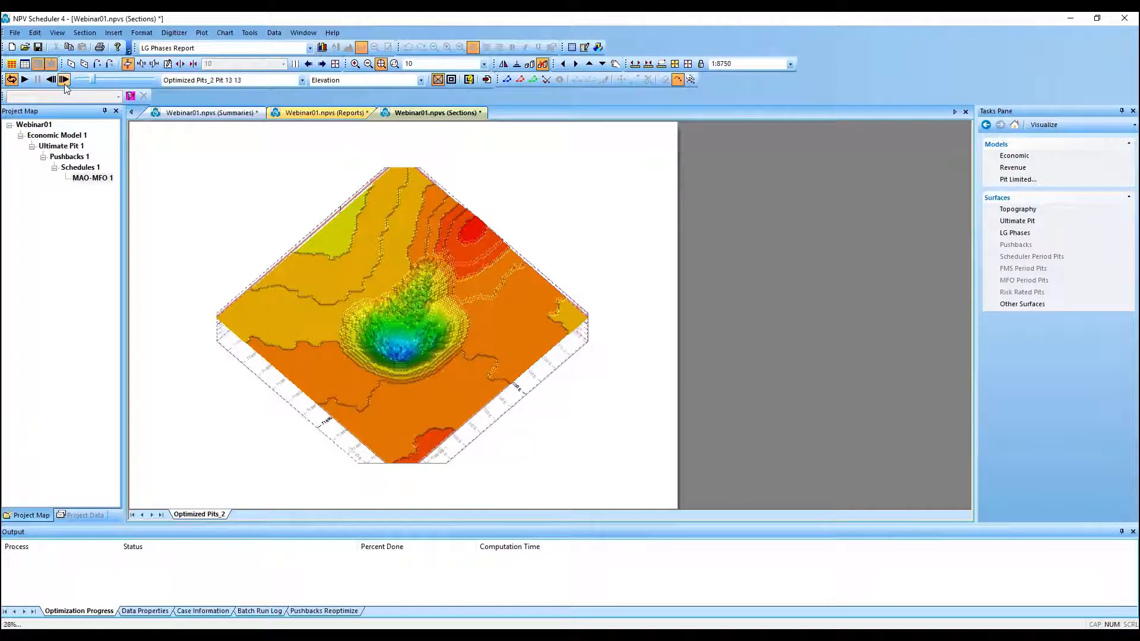
pyautogui.click(66, 84)
pyautogui.click(66, 84)
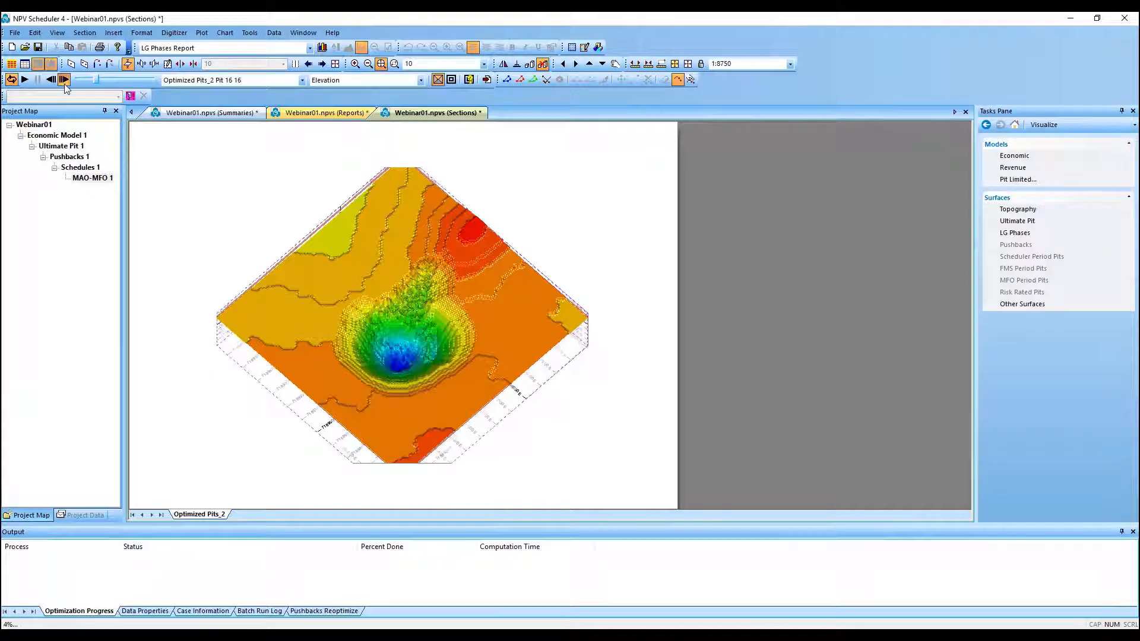
pyautogui.click(66, 84)
pyautogui.click(65, 84)
pyautogui.click(65, 84)
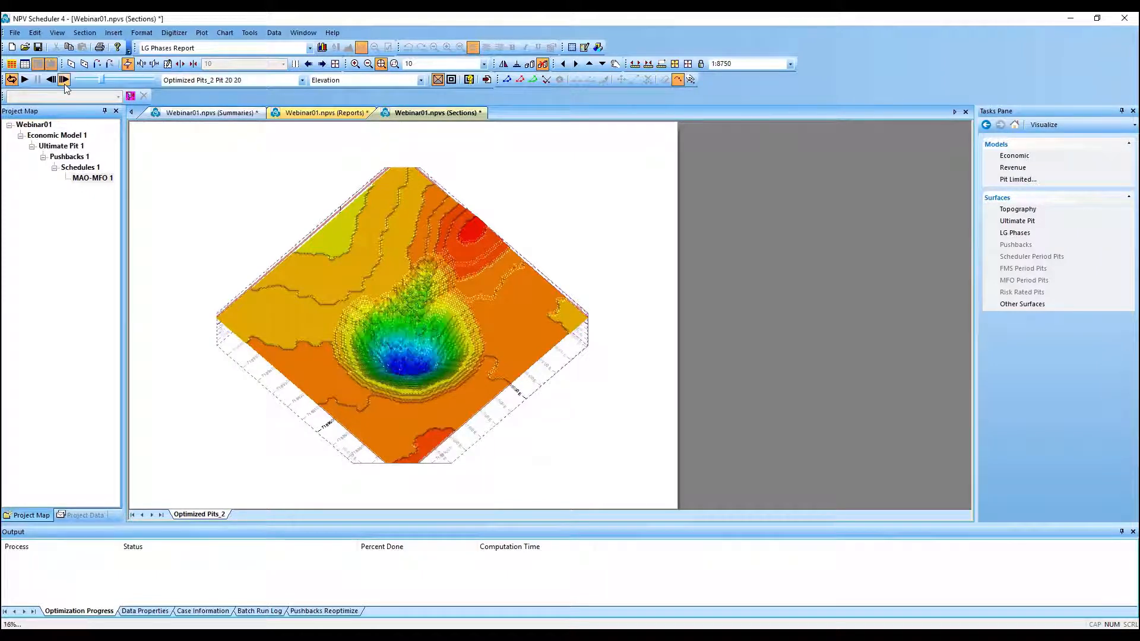
pyautogui.click(65, 84)
pyautogui.click(64, 79)
pyautogui.click(64, 79)
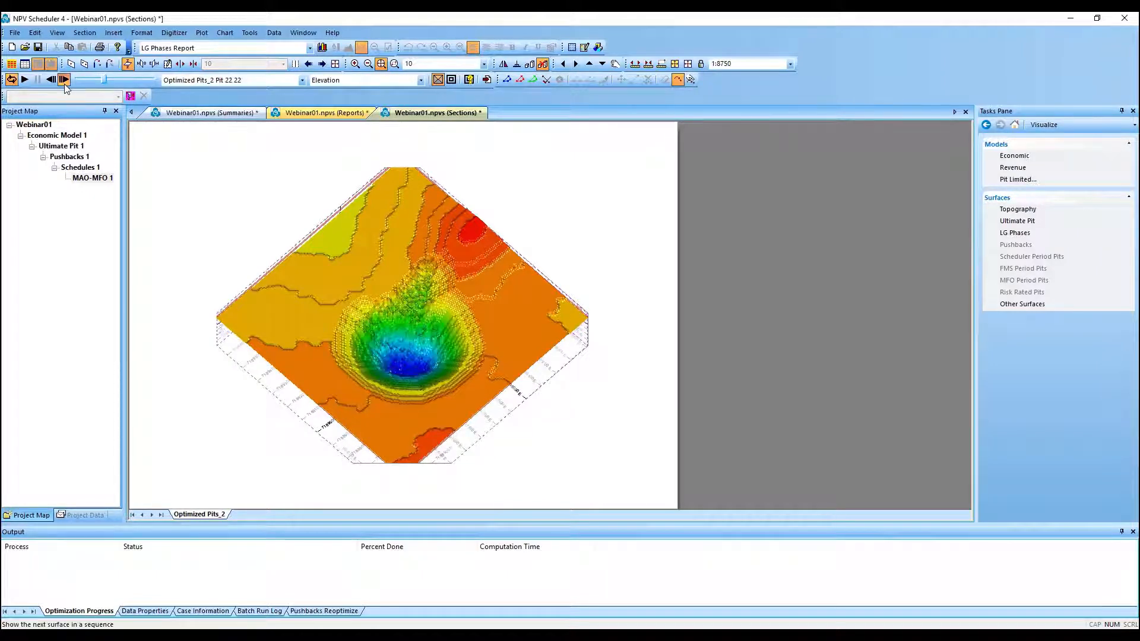
pyautogui.click(64, 80)
pyautogui.click(64, 79)
pyautogui.click(64, 79)
pyautogui.click(64, 80)
pyautogui.click(64, 81)
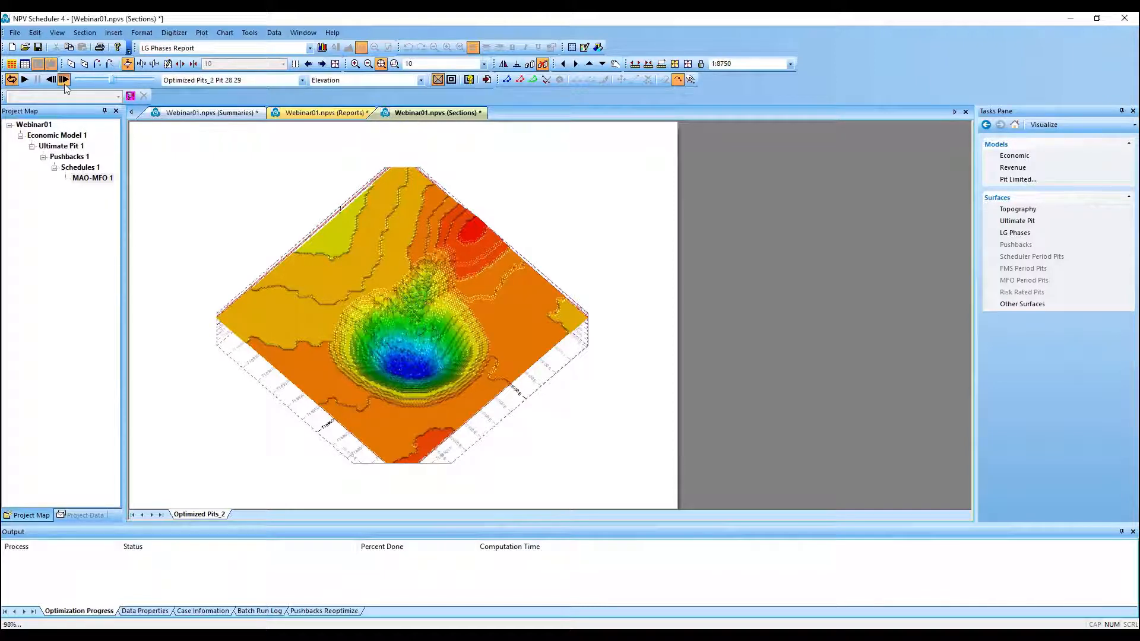
pyautogui.click(64, 81)
pyautogui.moveTo(113, 80); pyautogui.dragTo(163, 81)
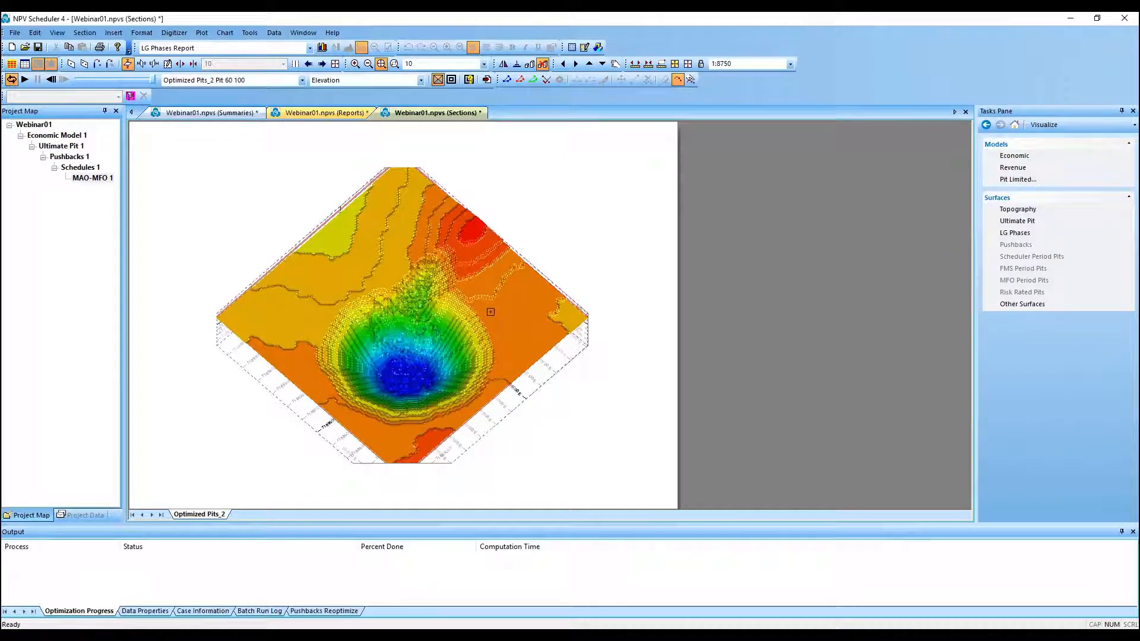
# Return to the LG Phases report and copy the whole Cumulative Data section, from its title to the last pit's row and column.
pyautogui.click(309, 115)
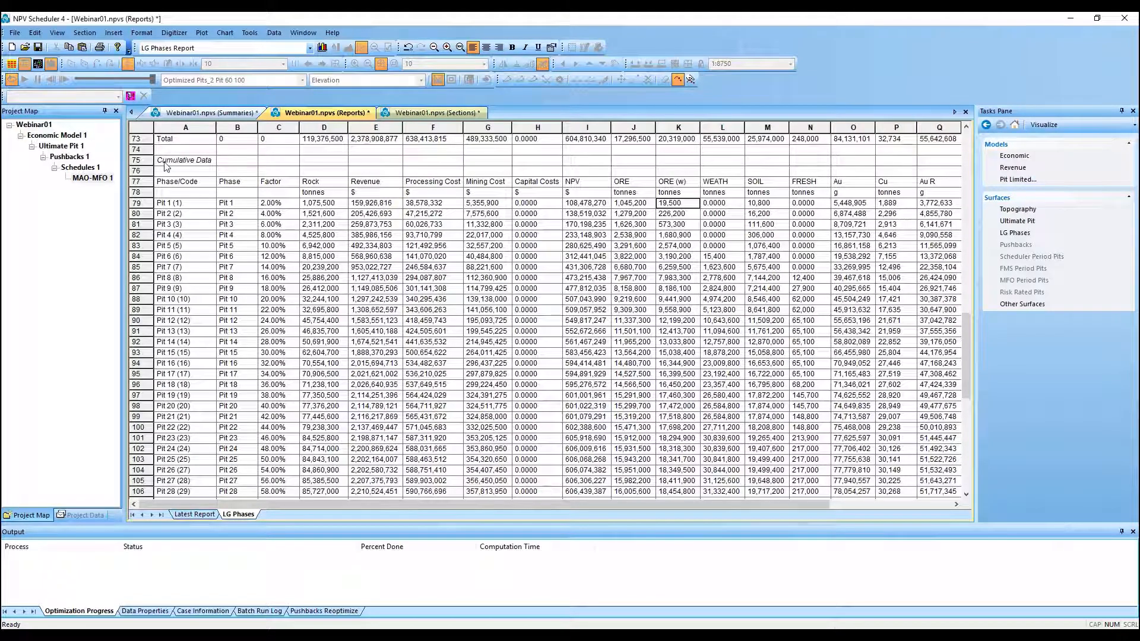
pyautogui.moveTo(166, 167); pyautogui.dragTo(853, 450)
pyautogui.rightClick(853, 450)
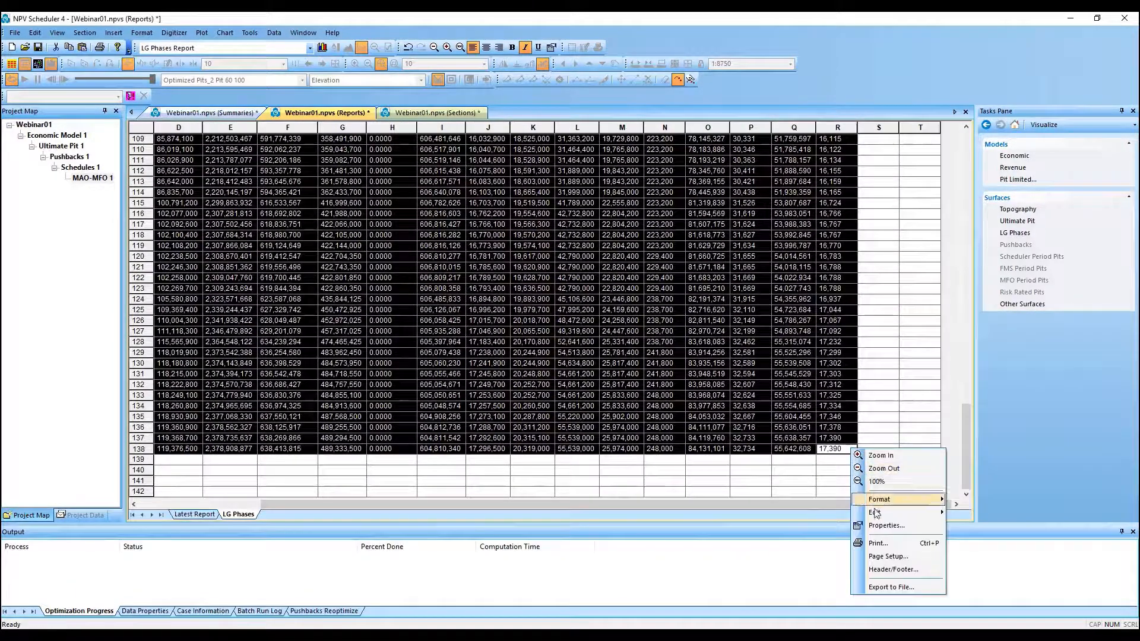
pyautogui.moveTo(879, 512)
pyautogui.click(971, 557)
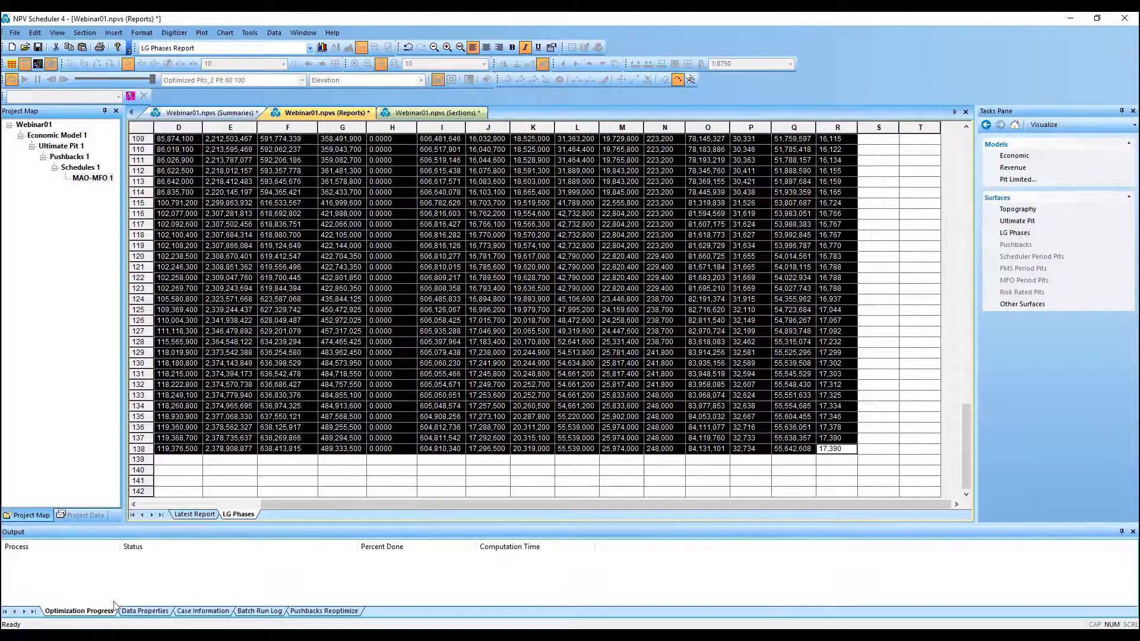
# Switch to a blank Excel workbook and paste the copied cumulative data starting at cell A1.
pyautogui.press('super+s')
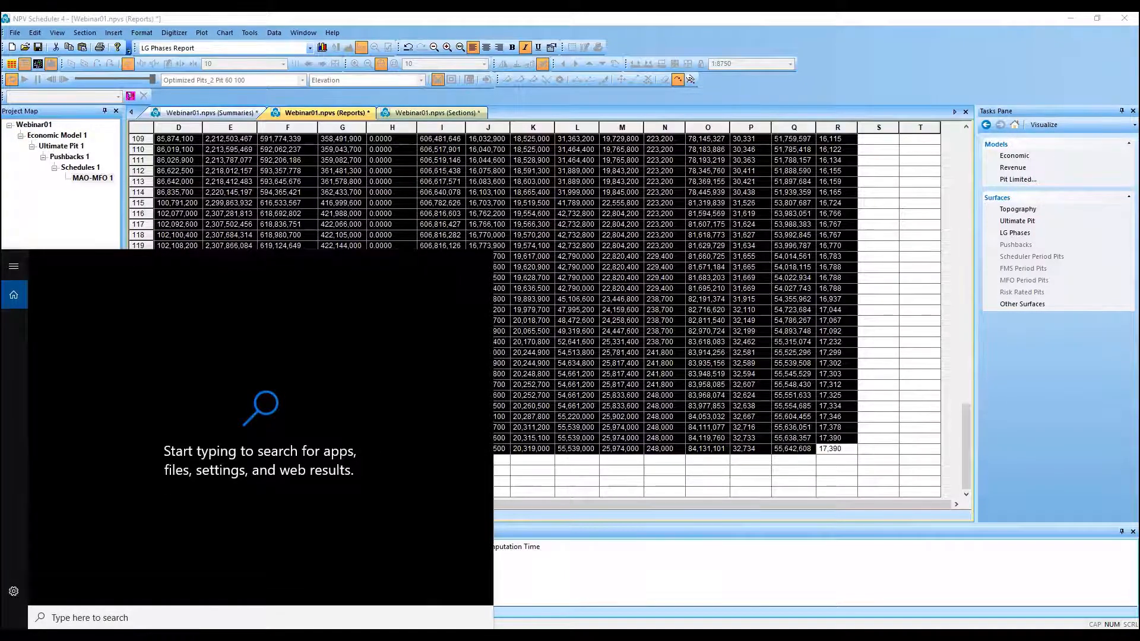
pyautogui.press('Escape')
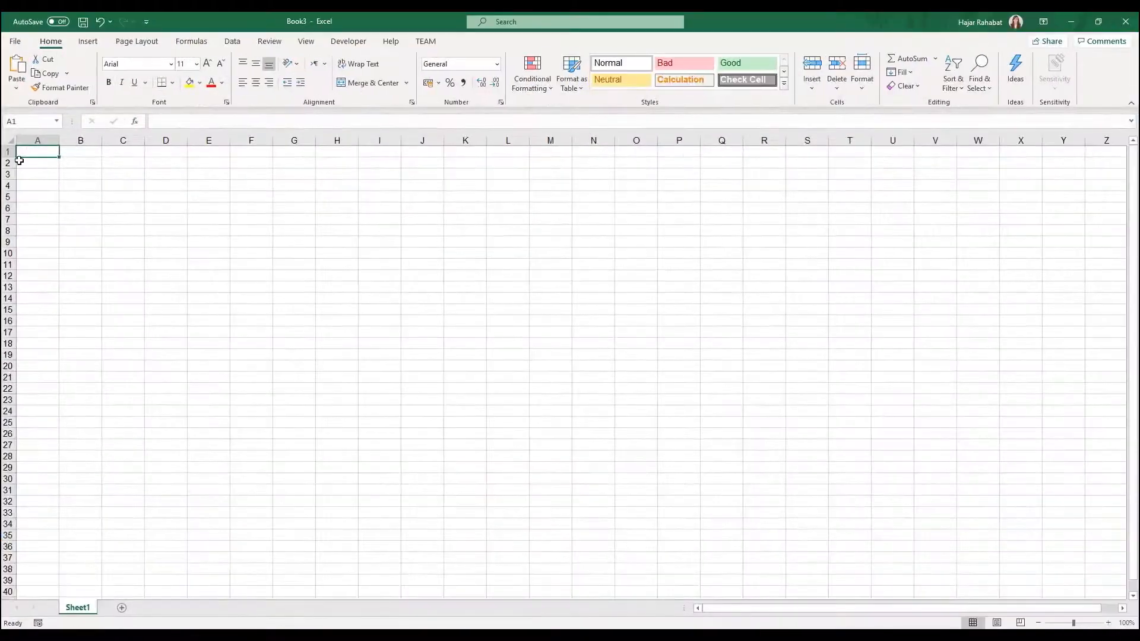
pyautogui.hotkey('ctrl', 'v')
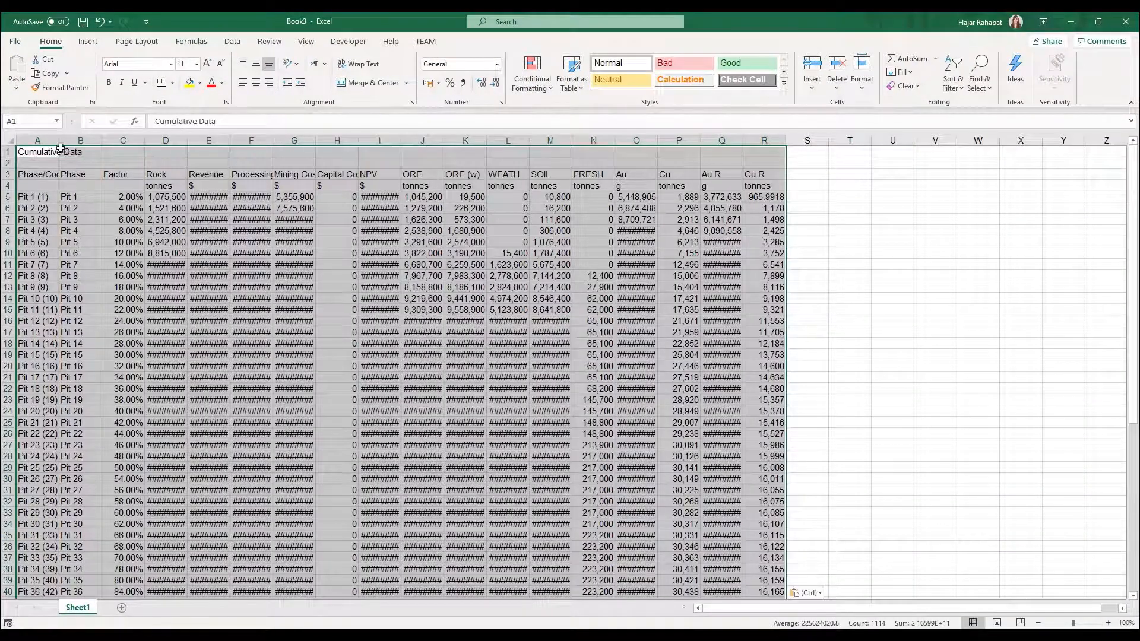
pyautogui.click(63, 152)
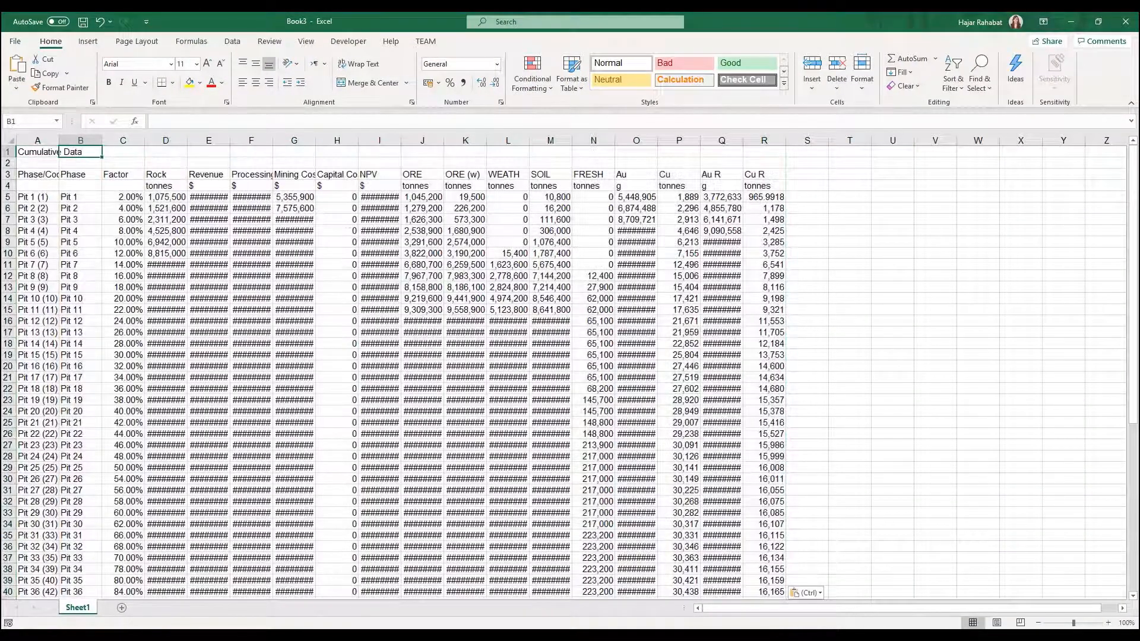
# Fit the ORE column to its contents and insert an empty column before ORE (w).
pyautogui.doubleClick(445, 140)
pyautogui.click(469, 140)
pyautogui.rightClick(477, 144)
pyautogui.click(506, 243)
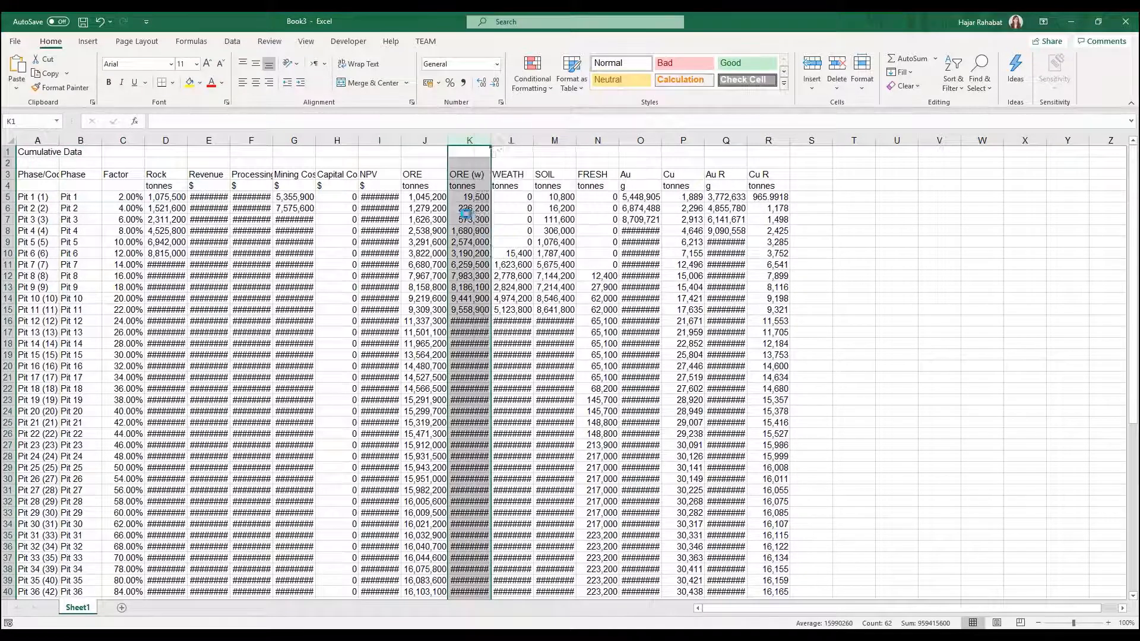
# Head the new column TOTAL_WASTE in K3 and fill the tonnes unit across from the ORE column into K4.
pyautogui.click(459, 175)
pyautogui.write('TO')
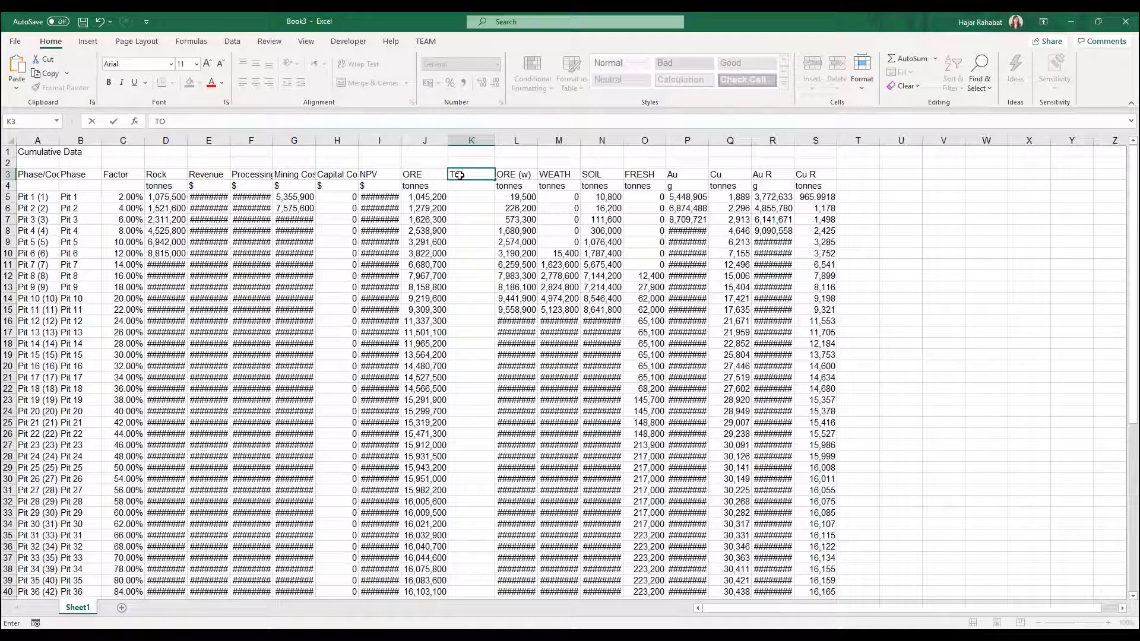
pyautogui.write('TAL_WAST')
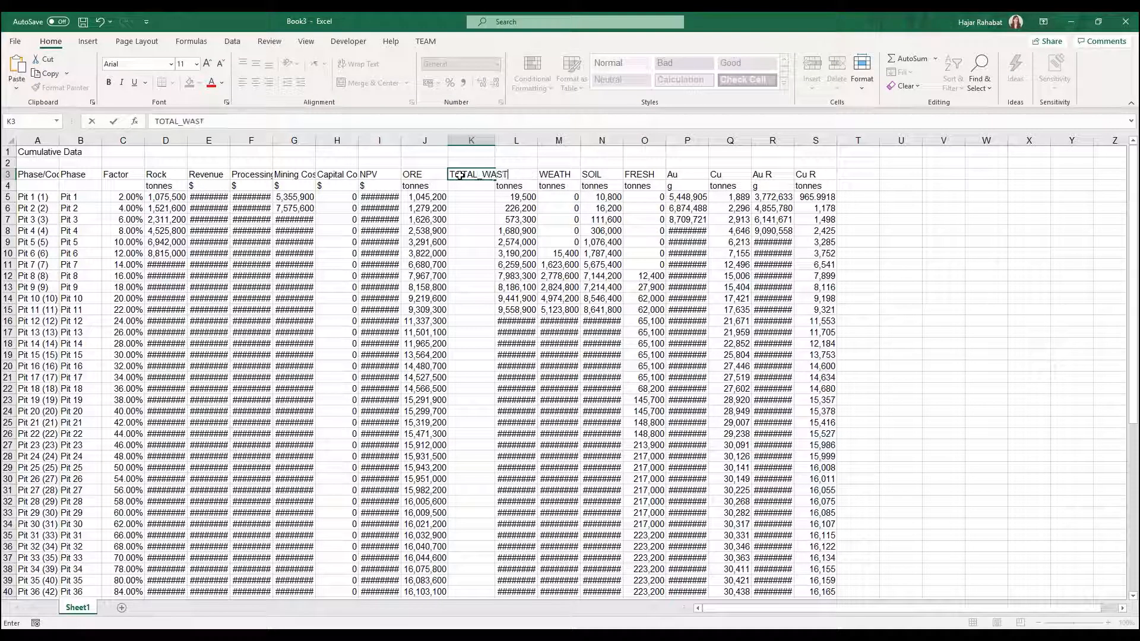
pyautogui.write('E')
pyautogui.click(440, 189)
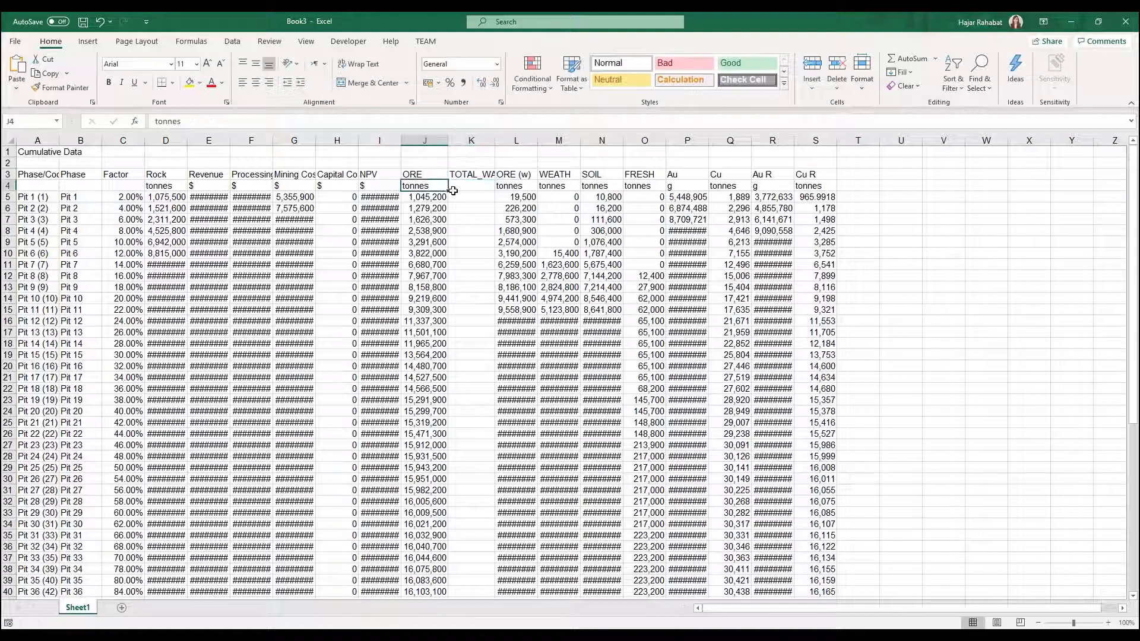
pyautogui.moveTo(450, 193); pyautogui.dragTo(469, 190)
# Calculate total waste in K5 as the SUM of L5:O5 and fill the formula down for all pits.
pyautogui.click(467, 200)
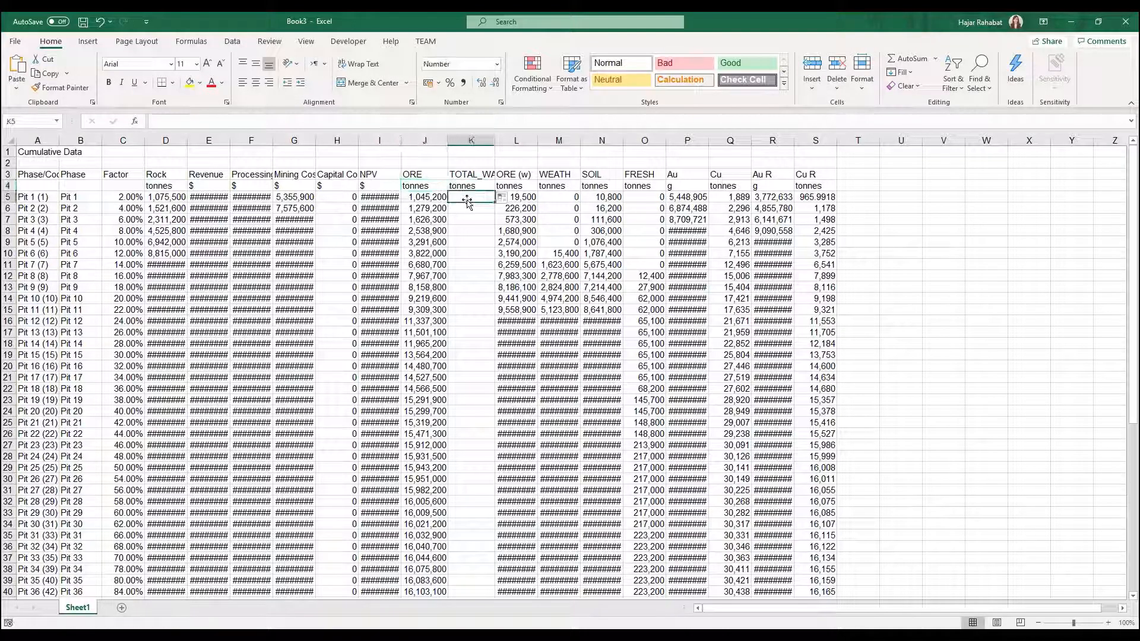
pyautogui.write('=SUM')
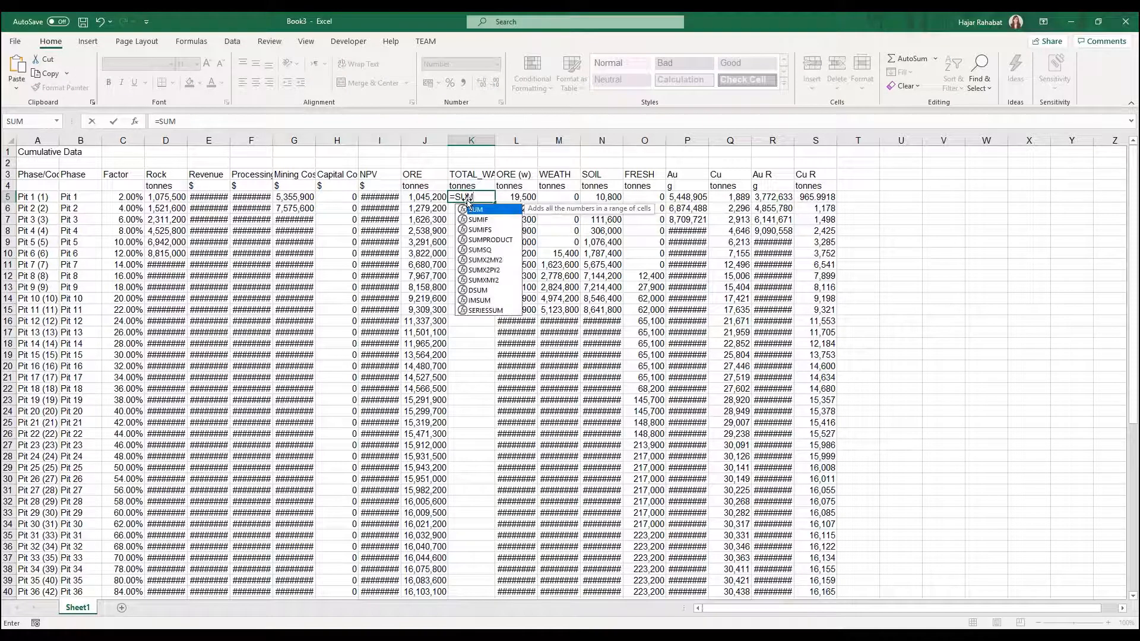
pyautogui.write('(')
pyautogui.moveTo(514, 197); pyautogui.dragTo(627, 200)
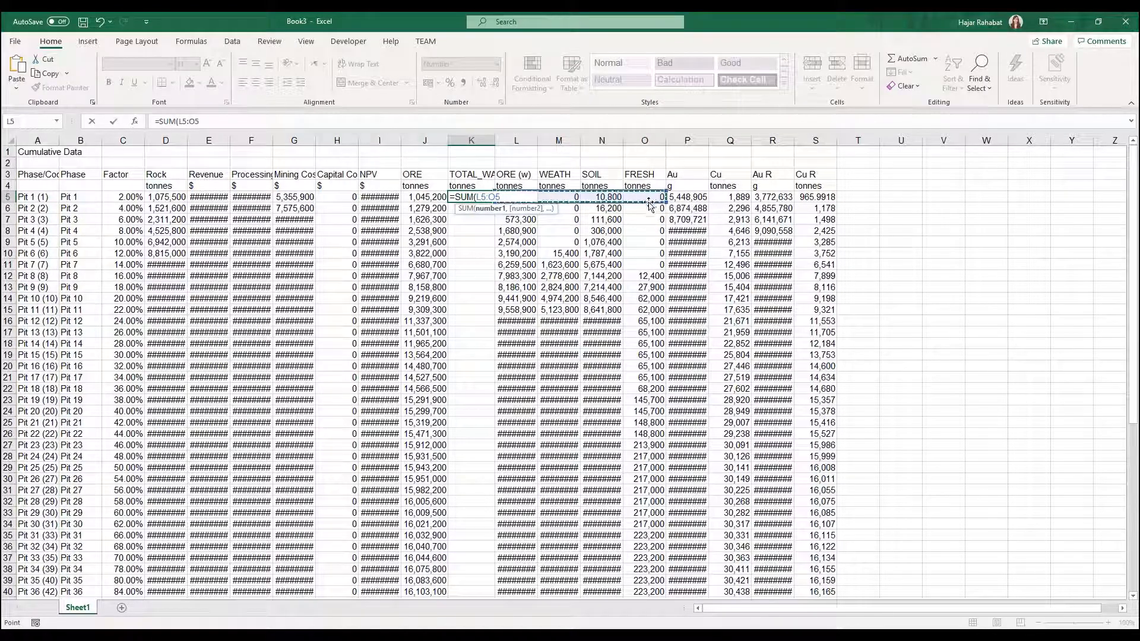
pyautogui.press('Return')
pyautogui.click(490, 199)
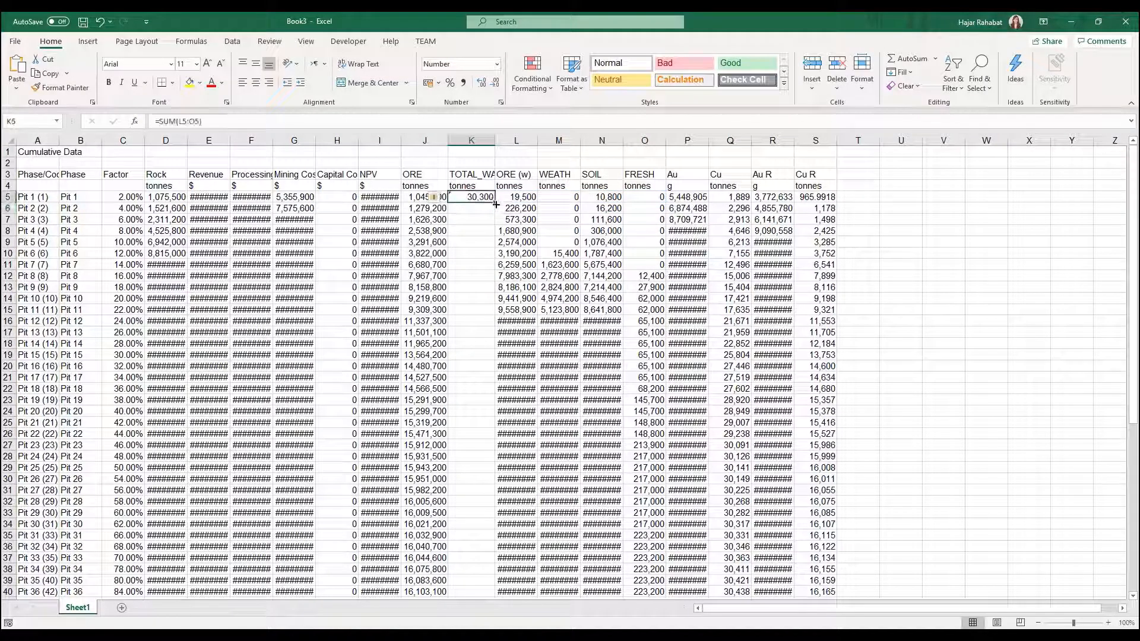
pyautogui.doubleClick(495, 202)
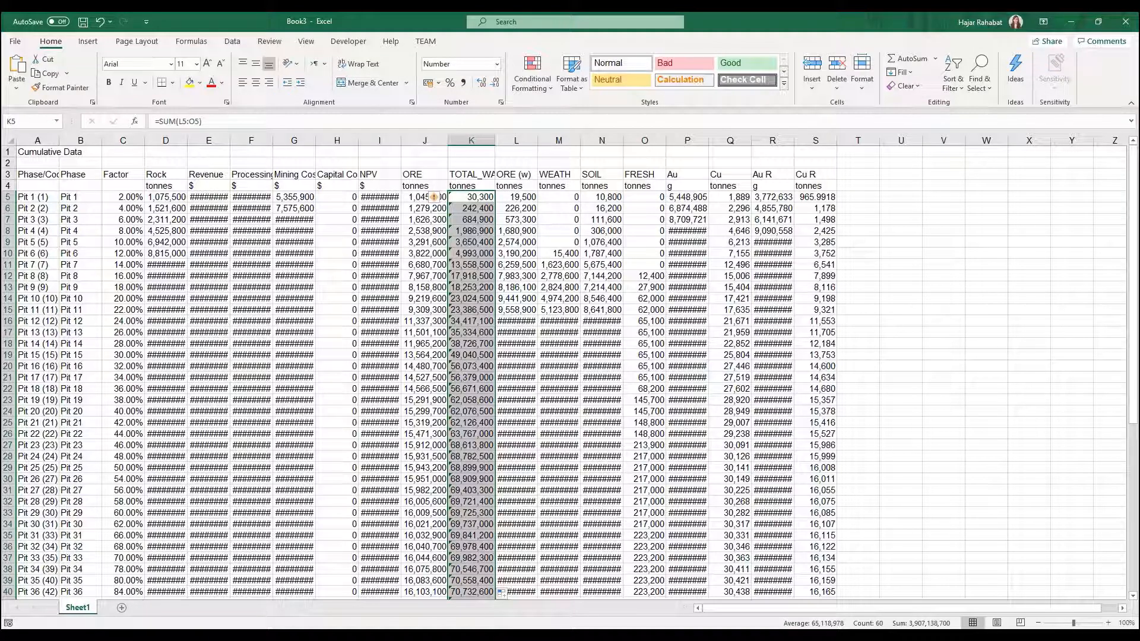
# Select the full table from the Phase/Code header to the last pit and insert a PivotTable on a new sheet.
pyautogui.click(31, 174)
pyautogui.hotkey('ctrl', 'shift', 'Right')
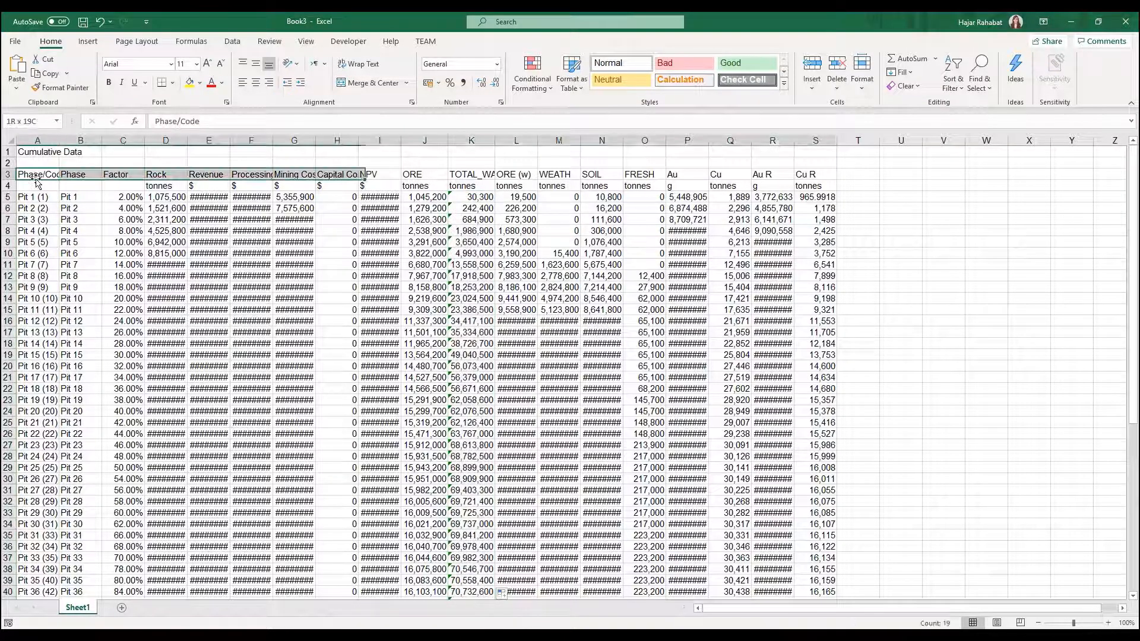
pyautogui.hotkey('ctrl', 'shift', 'Down')
pyautogui.hotkey('ctrl', 'shift', 'Down')
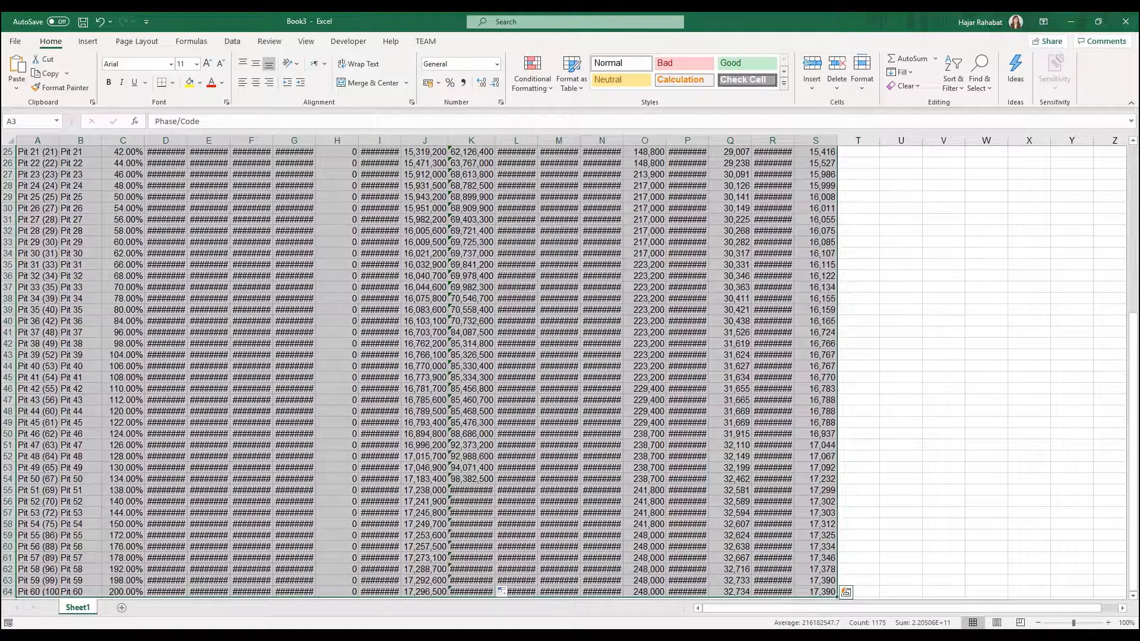
pyautogui.click(88, 41)
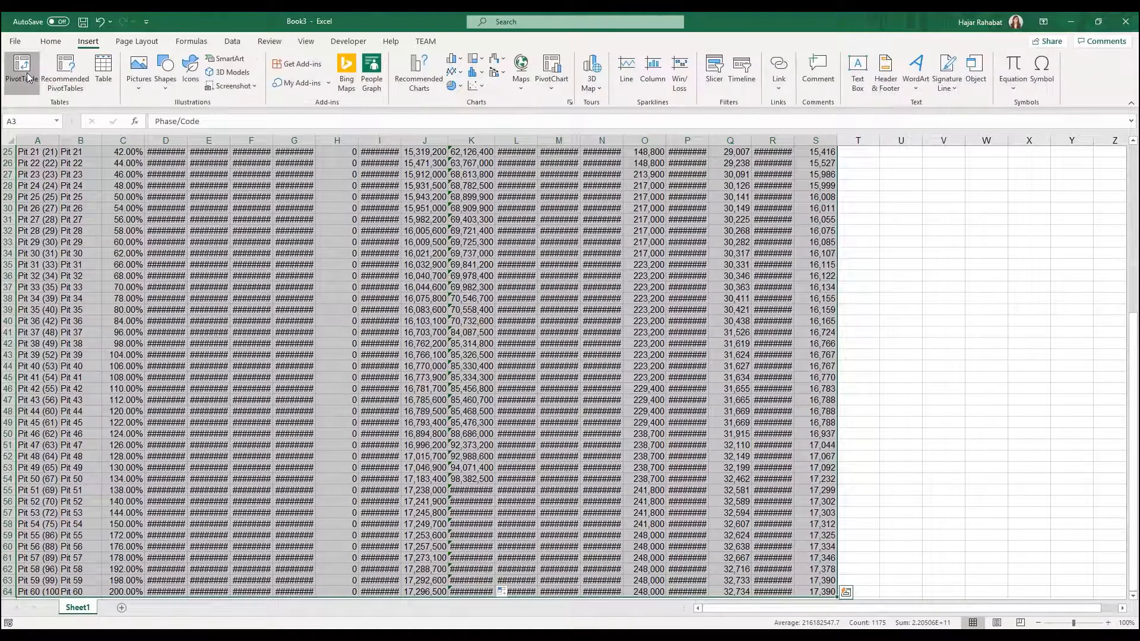
pyautogui.click(21, 68)
pyautogui.click(337, 360)
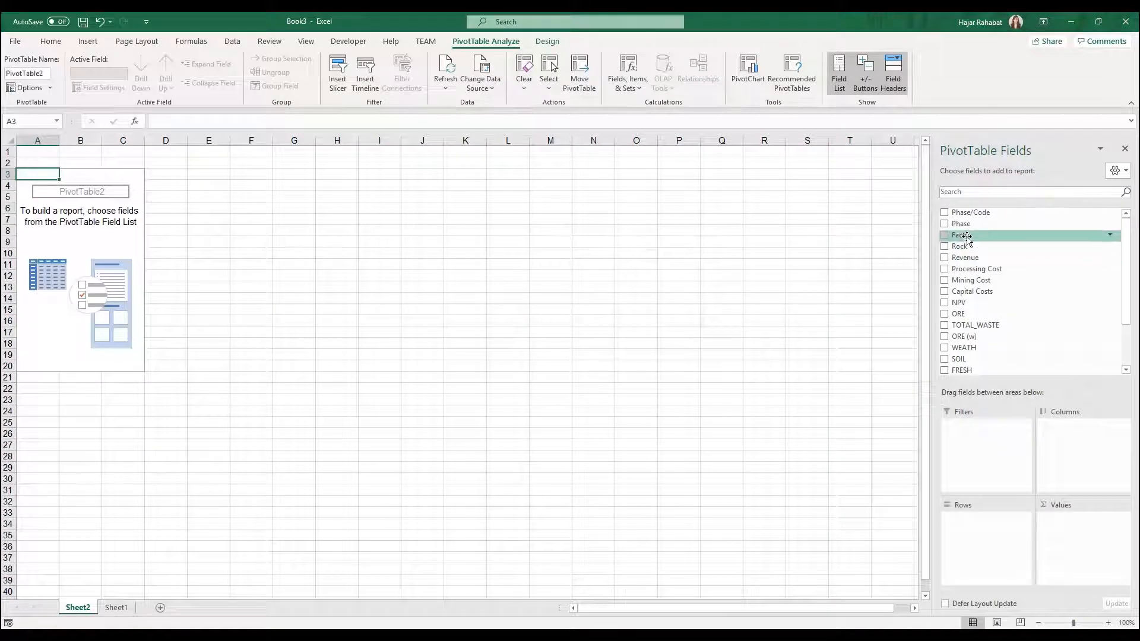
# Set Factor as the PivotTable rows and add NPV, ORE and TOTAL_WASTE as values.
pyautogui.moveTo(961, 234); pyautogui.dragTo(987, 549)
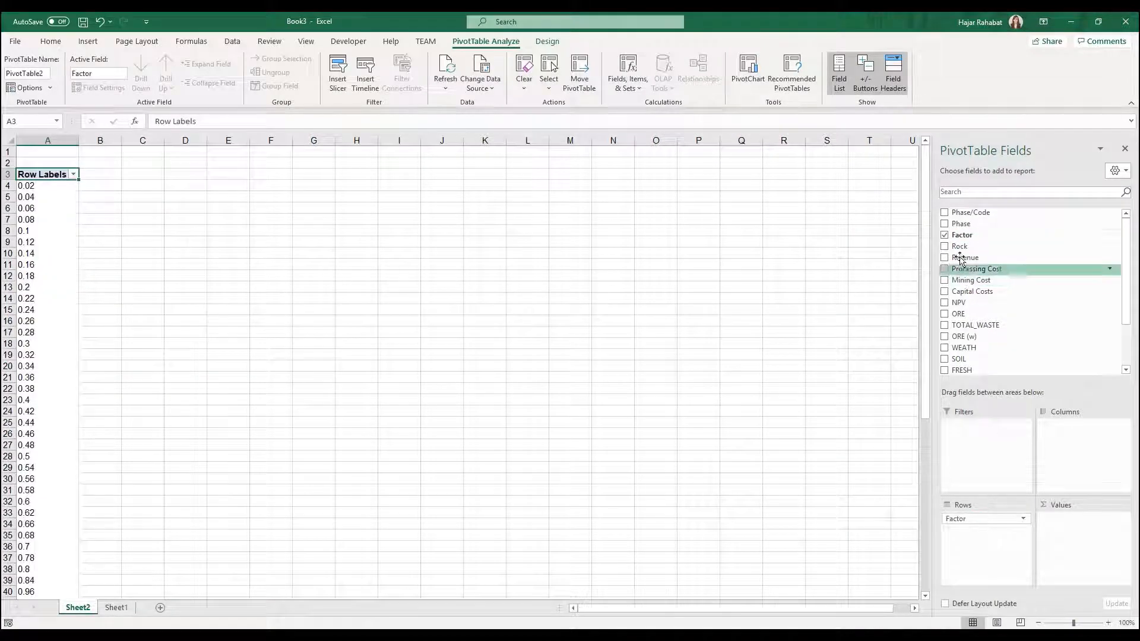
pyautogui.moveTo(960, 303); pyautogui.dragTo(1090, 537)
pyautogui.moveTo(959, 313); pyautogui.dragTo(1093, 555)
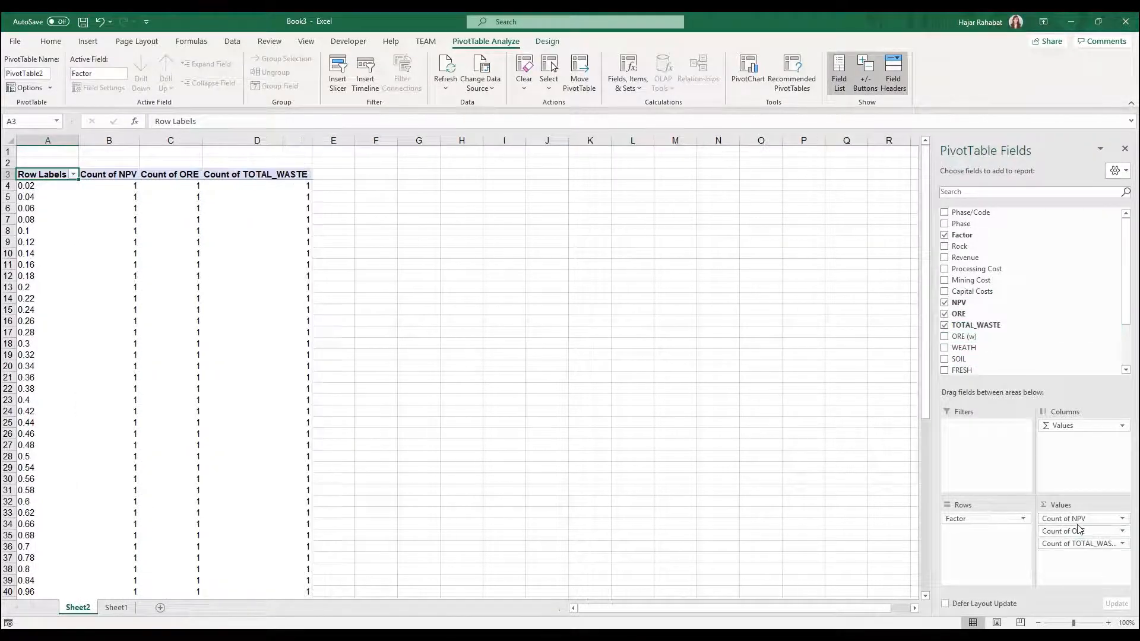
# Summarize the NPV, ORE and TOTAL_WASTE value fields of the PivotTable by Sum.
pyautogui.click(1074, 519)
pyautogui.click(1063, 505)
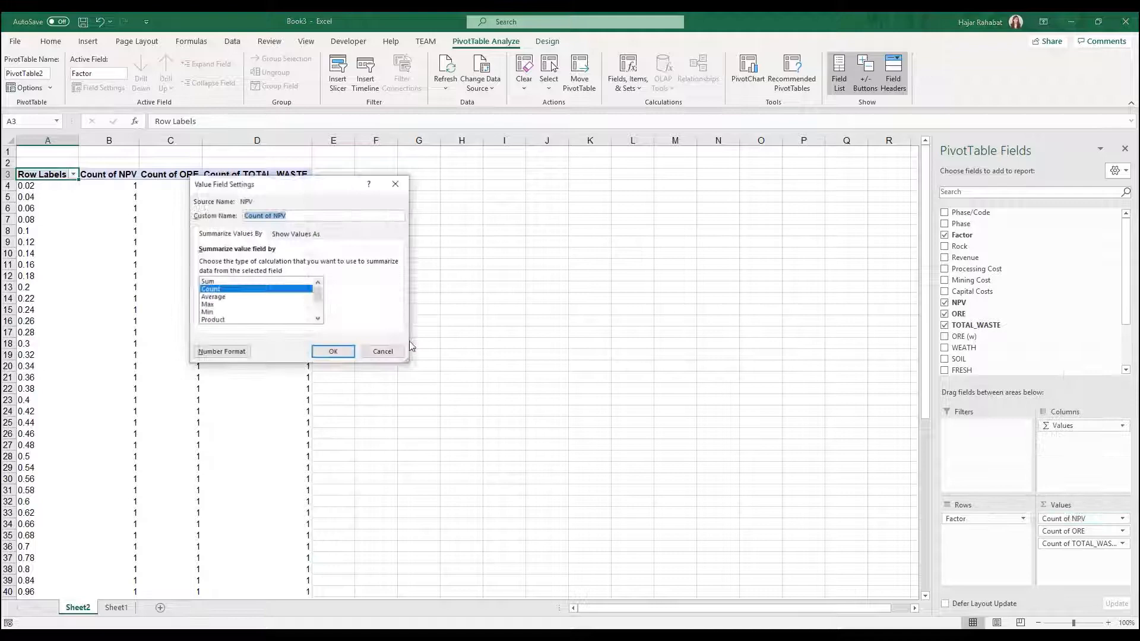
pyautogui.click(265, 282)
pyautogui.click(349, 352)
pyautogui.click(1075, 531)
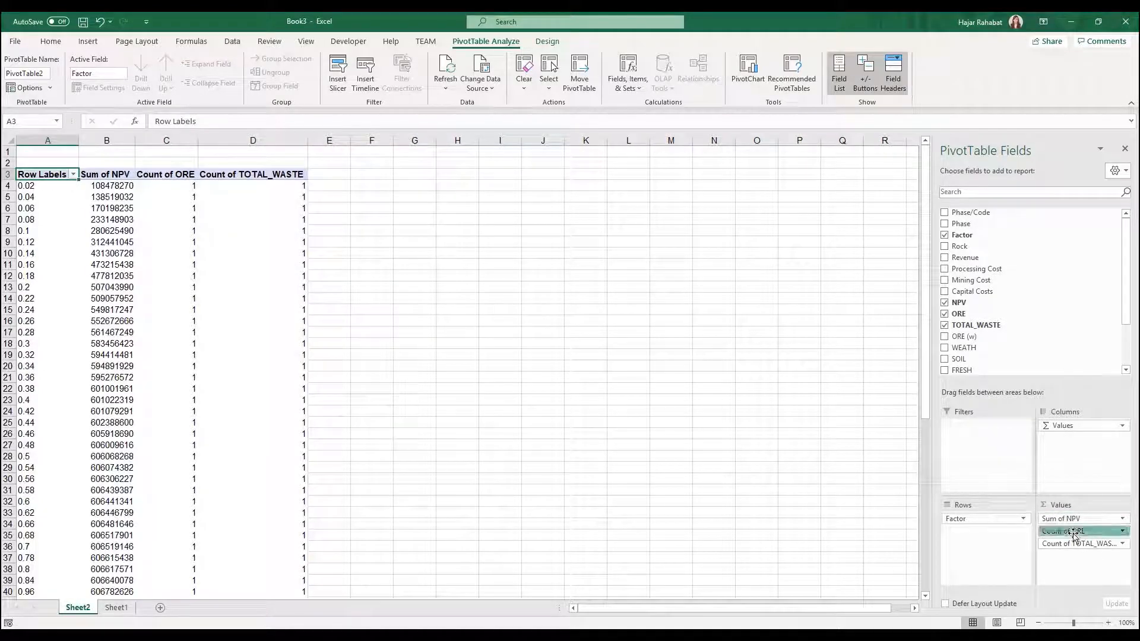
pyautogui.click(1075, 518)
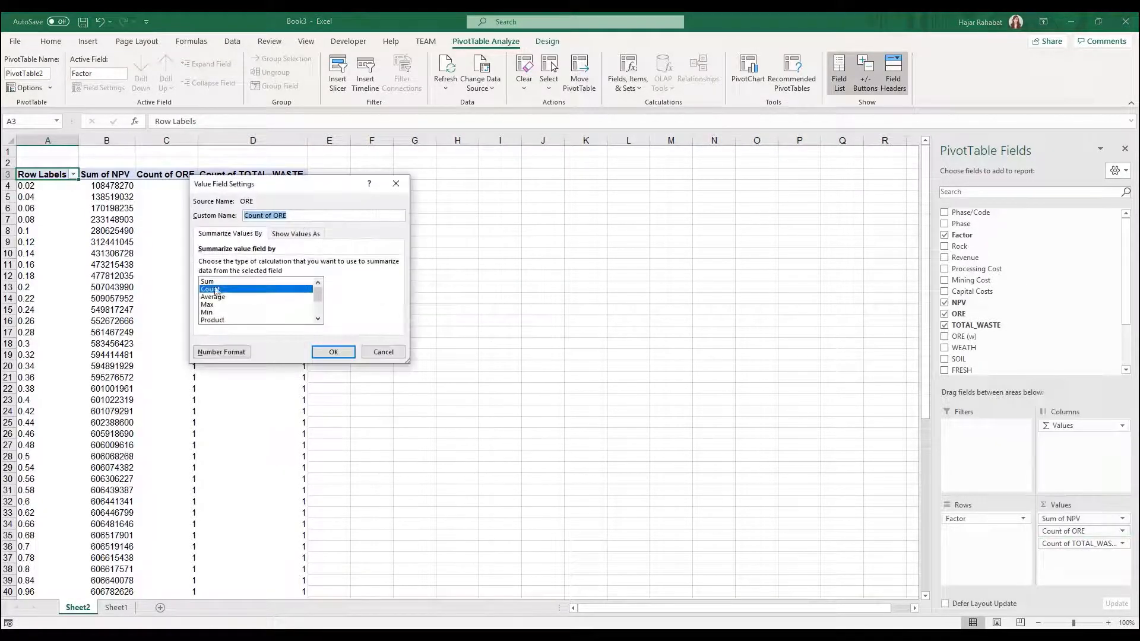
pyautogui.click(207, 281)
pyautogui.click(333, 353)
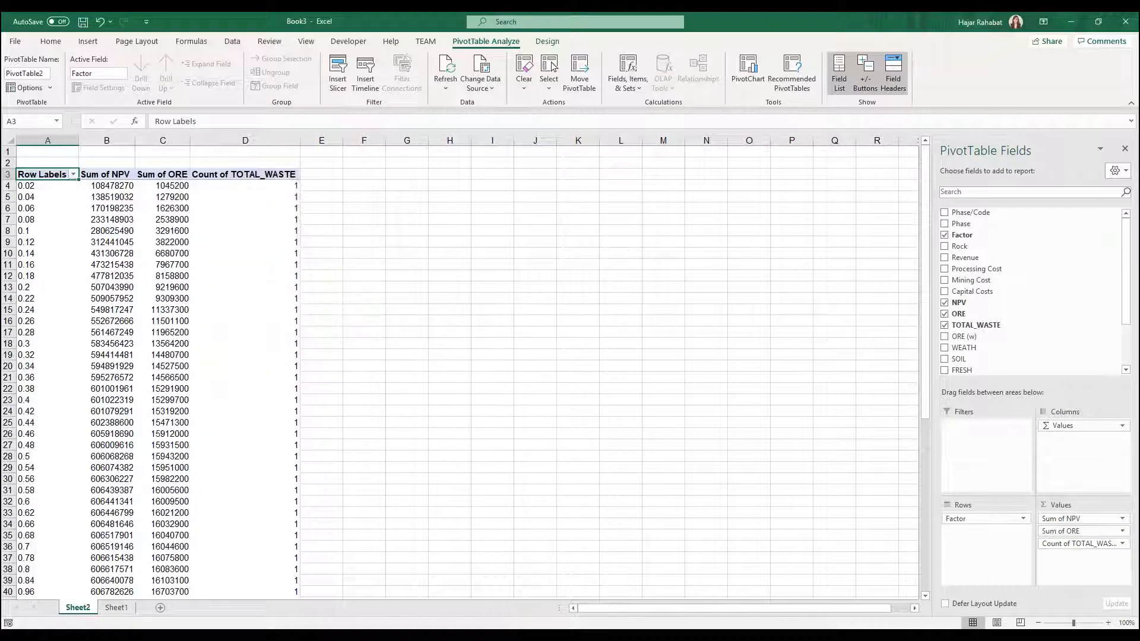
pyautogui.click(1108, 544)
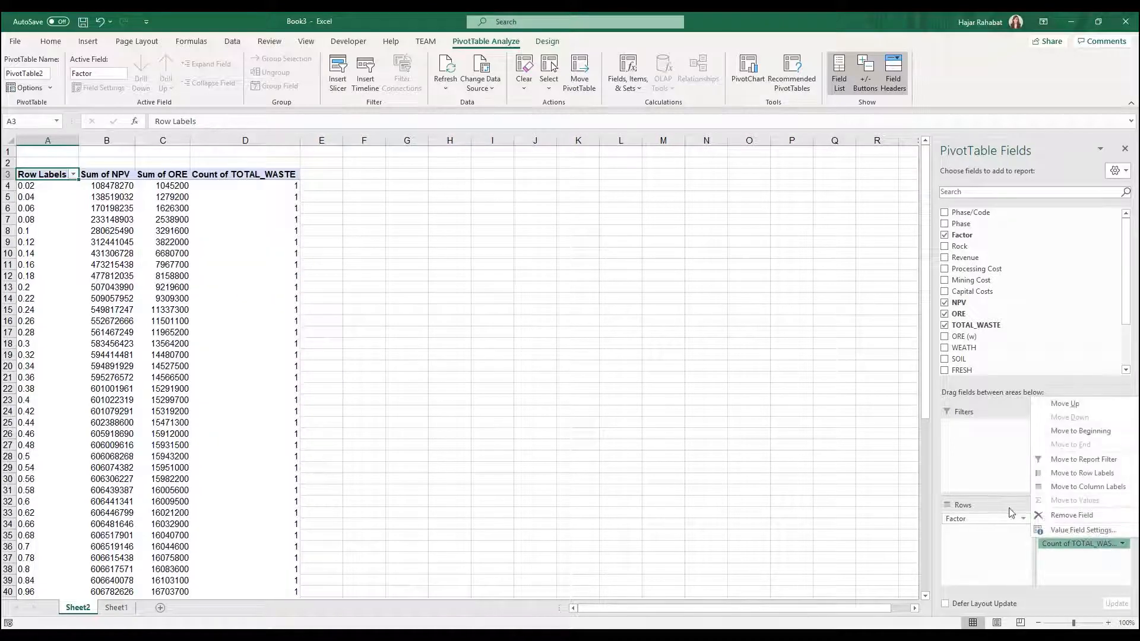
pyautogui.click(1063, 531)
pyautogui.click(240, 284)
pyautogui.click(333, 352)
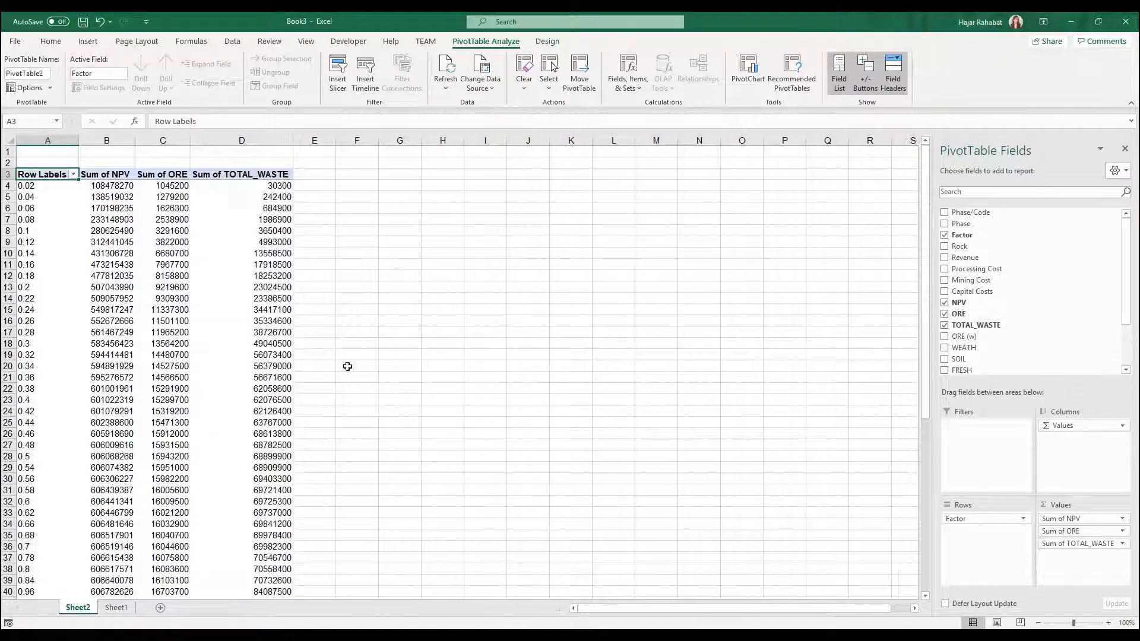
# Format all NPV, ORE and TOTAL_WASTE values in the PivotTable with thousands separators and no decimals.
pyautogui.click(112, 185)
pyautogui.hotkey('ctrl', 'shift', 'Right')
pyautogui.hotkey('ctrl', 'shift', 'Down')
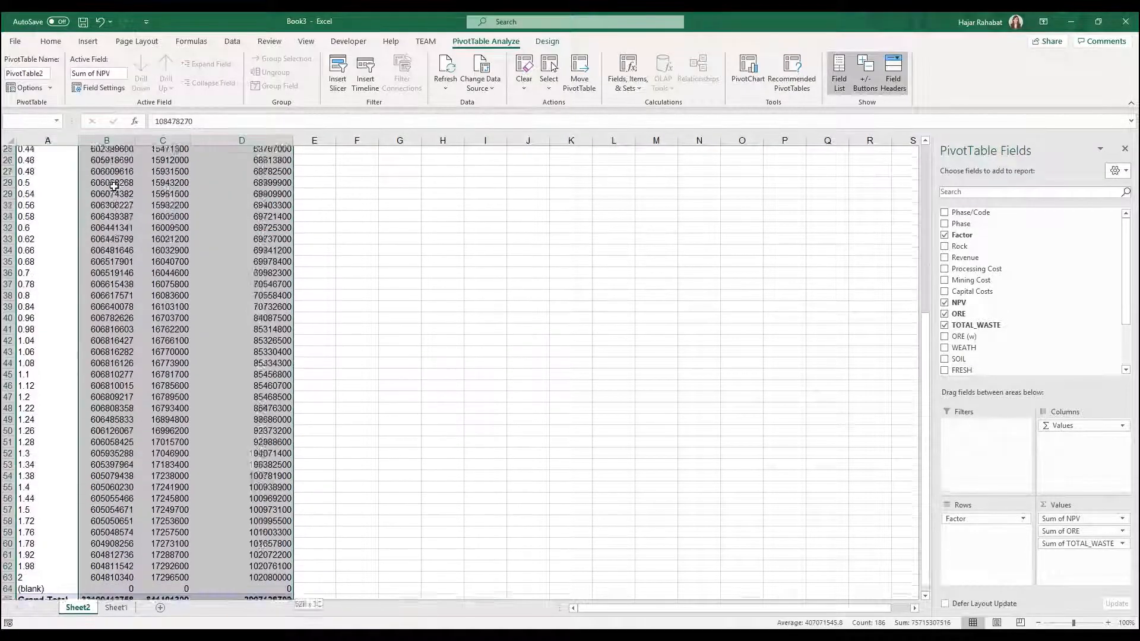
pyautogui.click(50, 41)
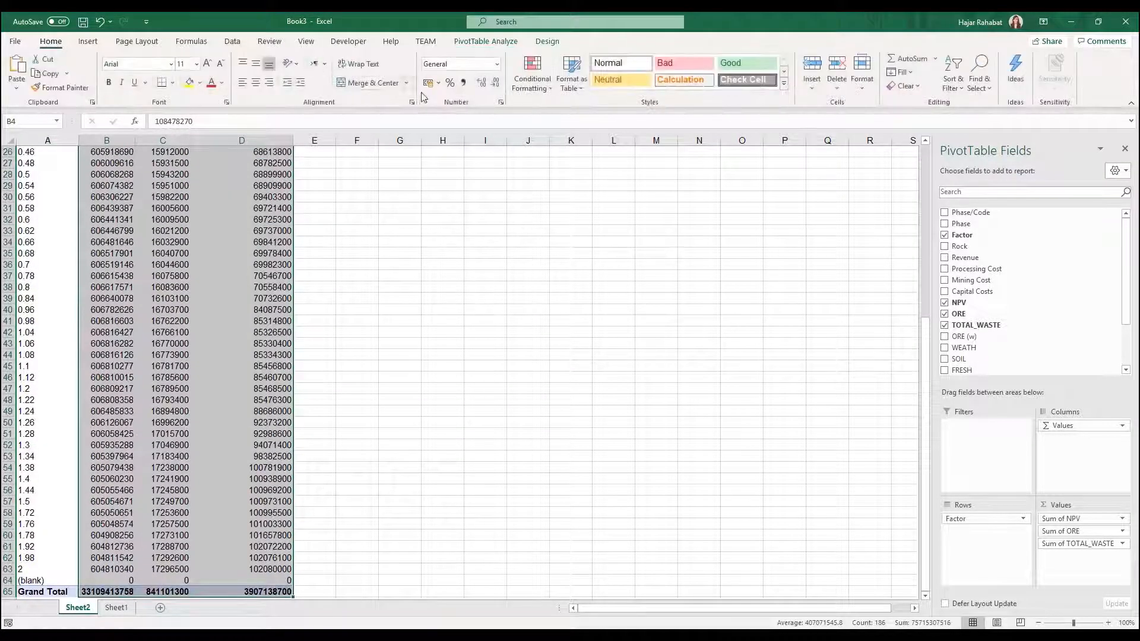
pyautogui.click(464, 83)
pyautogui.click(497, 83)
pyautogui.click(497, 82)
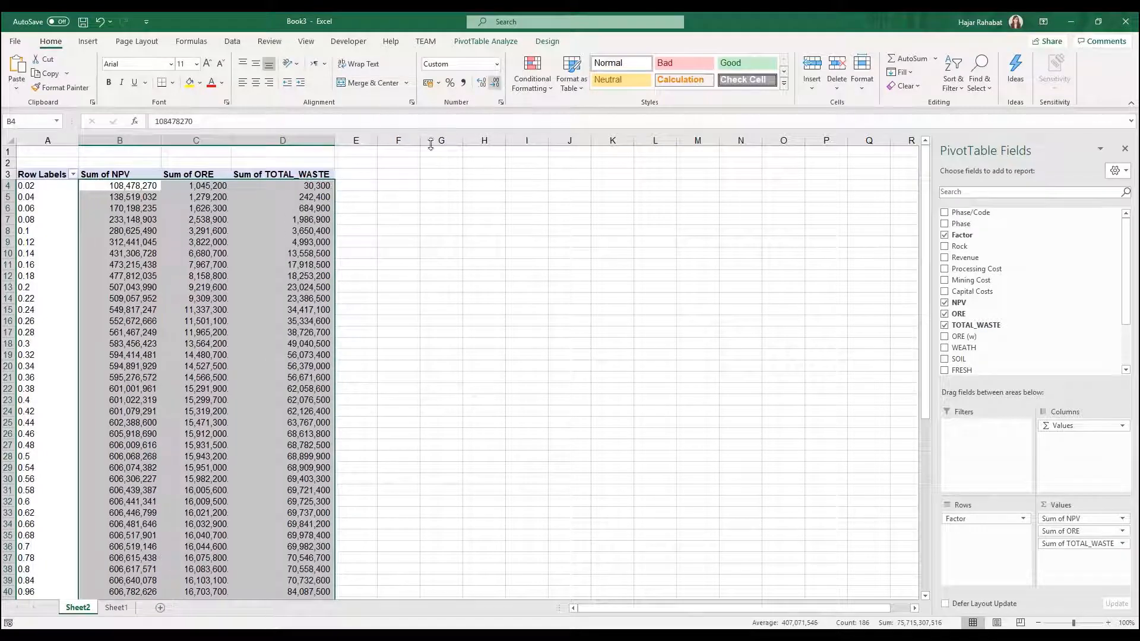
pyautogui.click(397, 210)
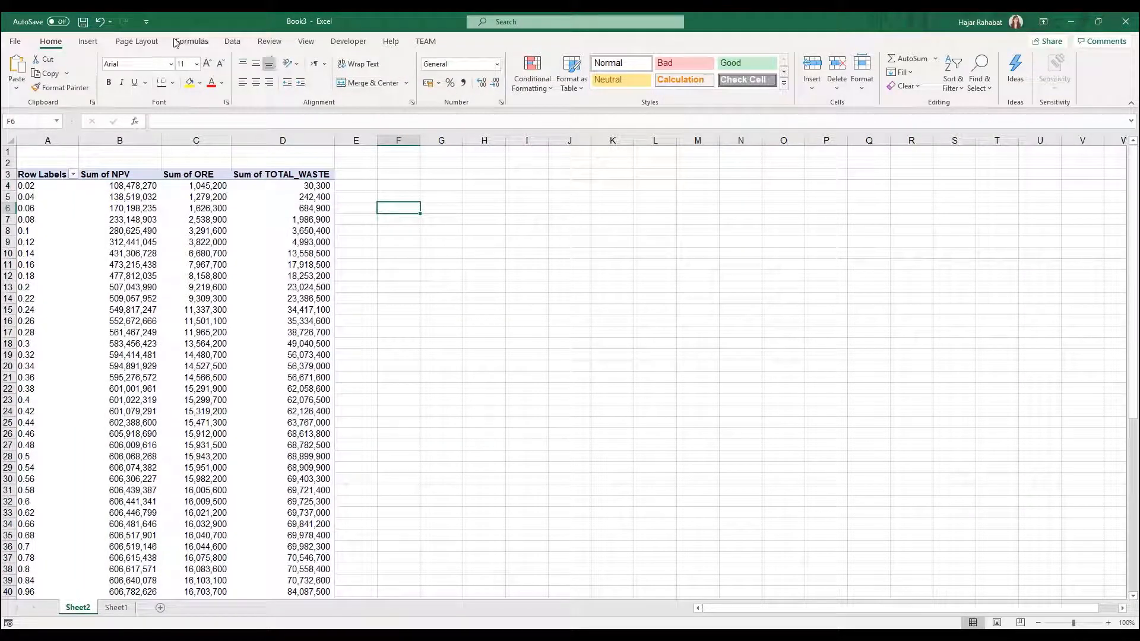
# Start a Combo PivotChart from the PivotTable with Sum of NPV as a Line on the secondary axis.
pyautogui.click(88, 41)
pyautogui.click(199, 308)
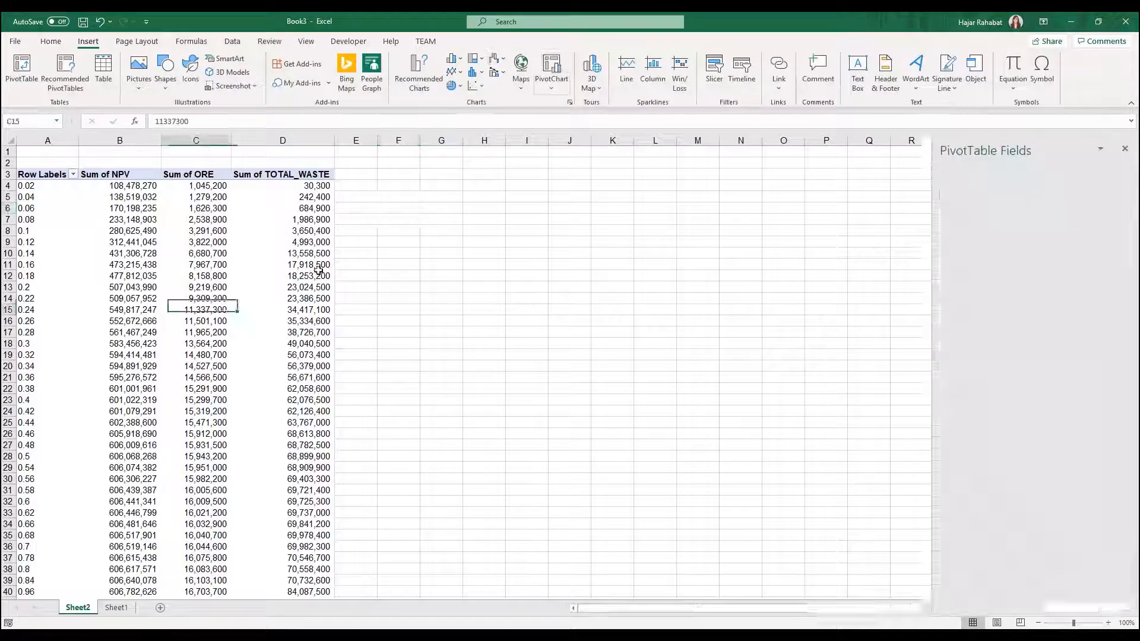
pyautogui.click(551, 69)
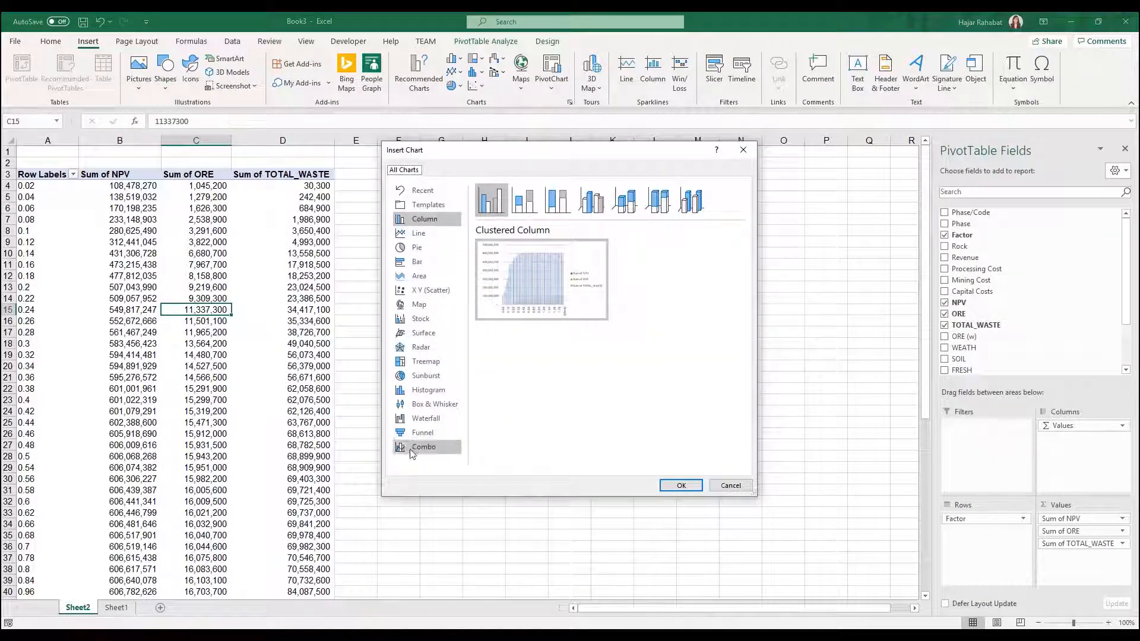
pyautogui.click(413, 453)
pyautogui.click(676, 405)
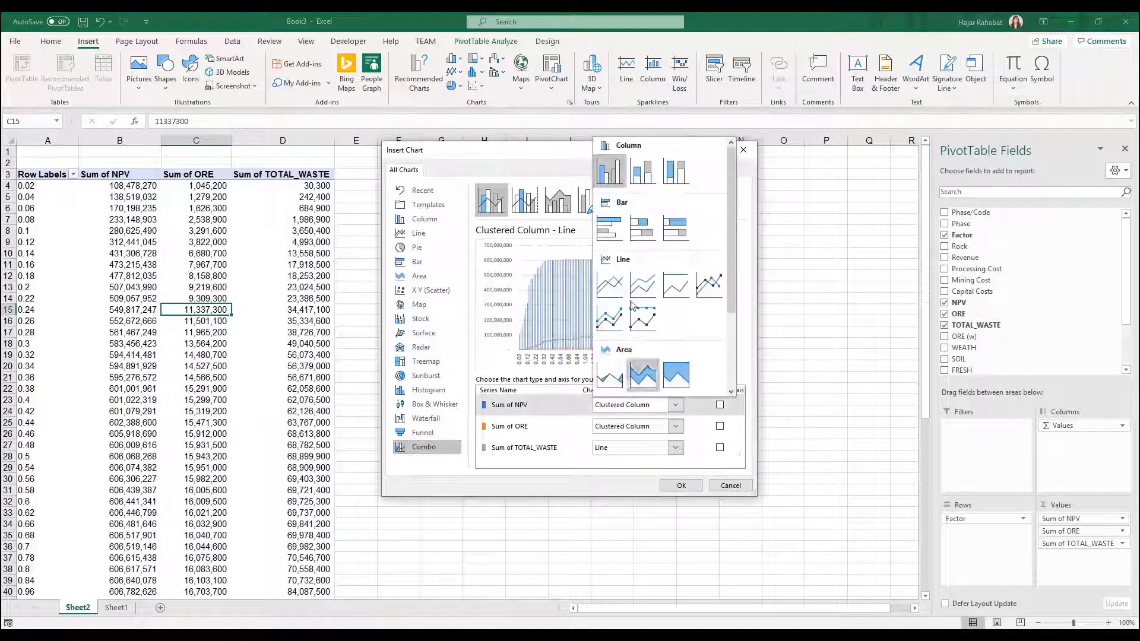
pyautogui.click(609, 285)
pyautogui.click(720, 405)
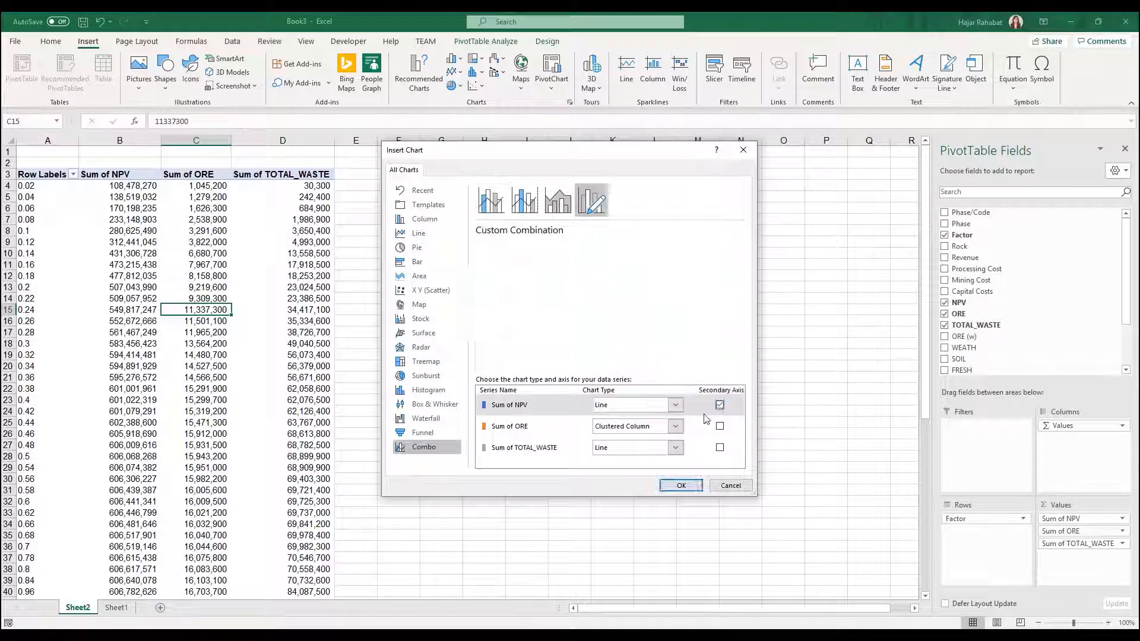
# Set Sum of ORE and Sum of TOTAL_WASTE to Stacked Column, then insert the chart and place it beside the PivotTable.
pyautogui.click(675, 426)
pyautogui.click(644, 202)
pyautogui.click(675, 448)
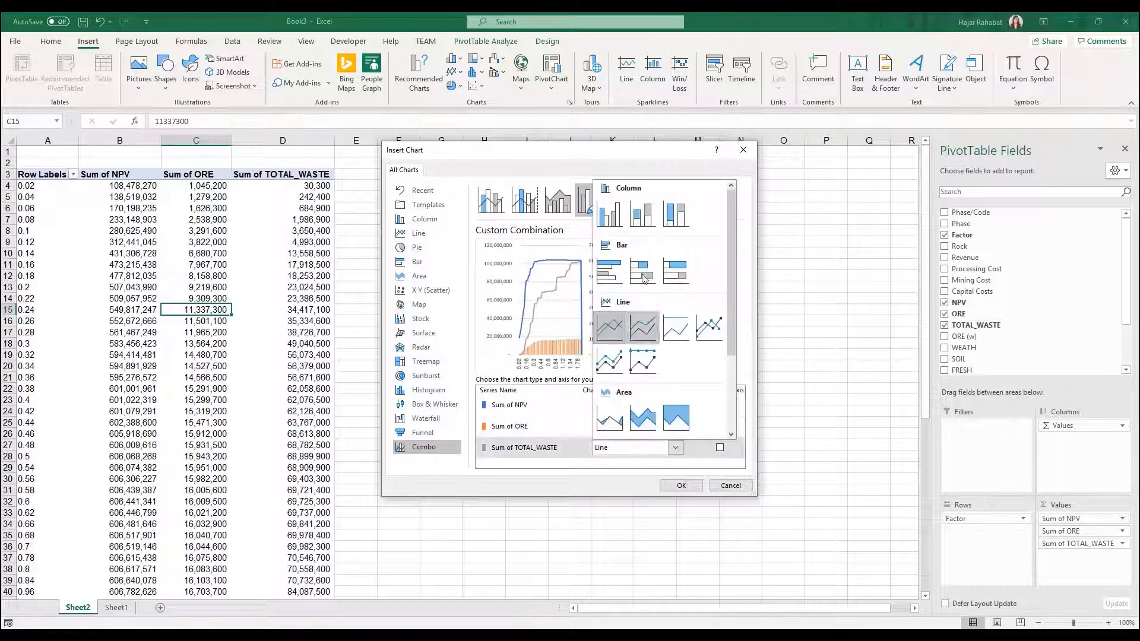
pyautogui.click(643, 214)
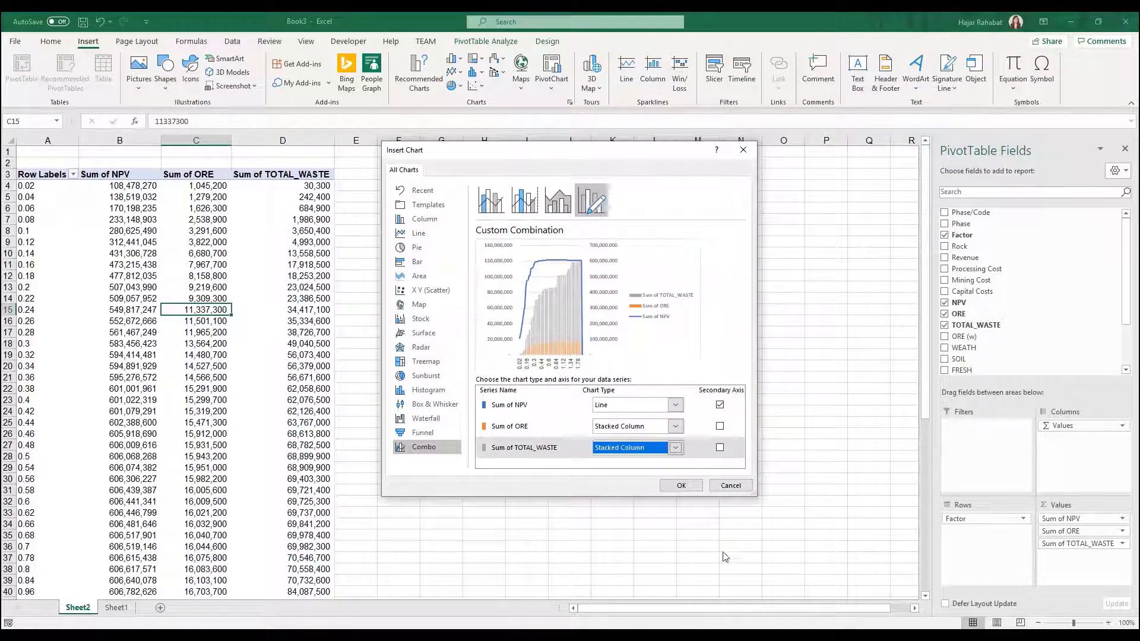
pyautogui.click(683, 485)
pyautogui.moveTo(610, 290); pyautogui.dragTo(797, 194)
pyautogui.moveTo(636, 199); pyautogui.dragTo(657, 180)
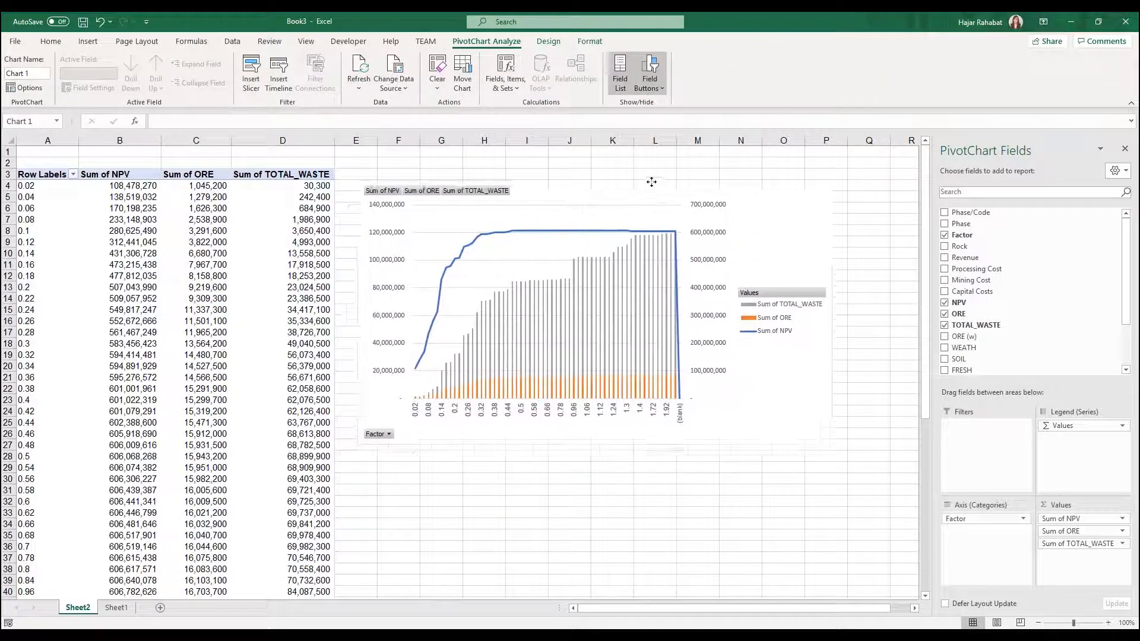
# Filter the (blank) item out of the PivotTable's Factor row labels.
pyautogui.click(73, 174)
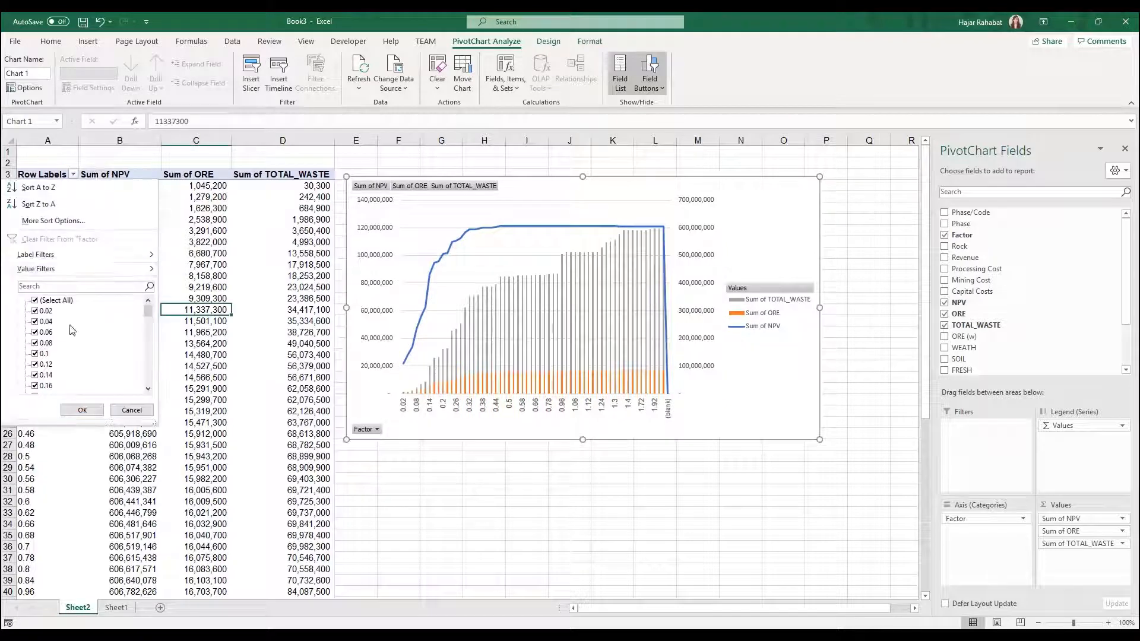
pyautogui.scroll(-10, 49, 380)
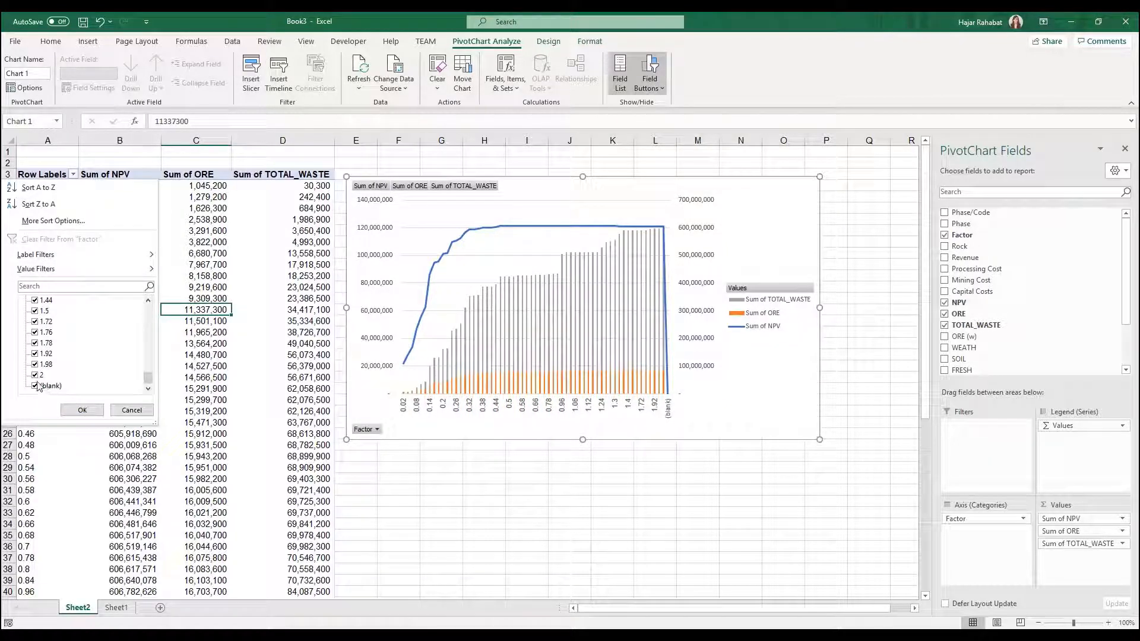
pyautogui.click(35, 386)
pyautogui.click(100, 411)
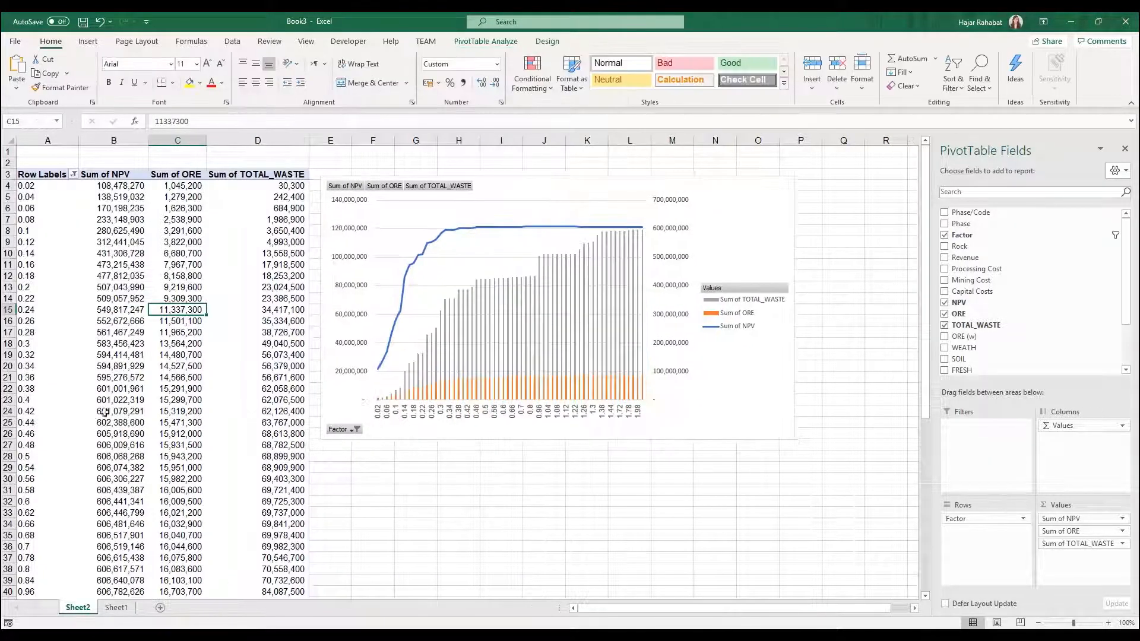
# Close the field list and enlarge the PivotChart in height and width, extending it to about column V.
pyautogui.click(774, 204)
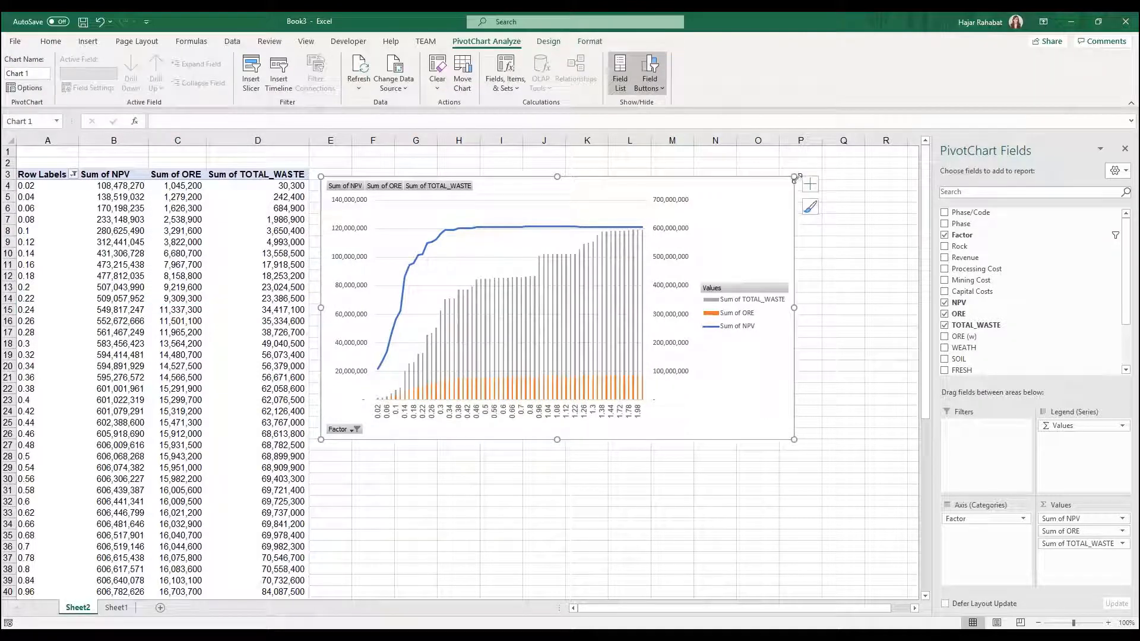
pyautogui.moveTo(794, 177); pyautogui.dragTo(869, 168)
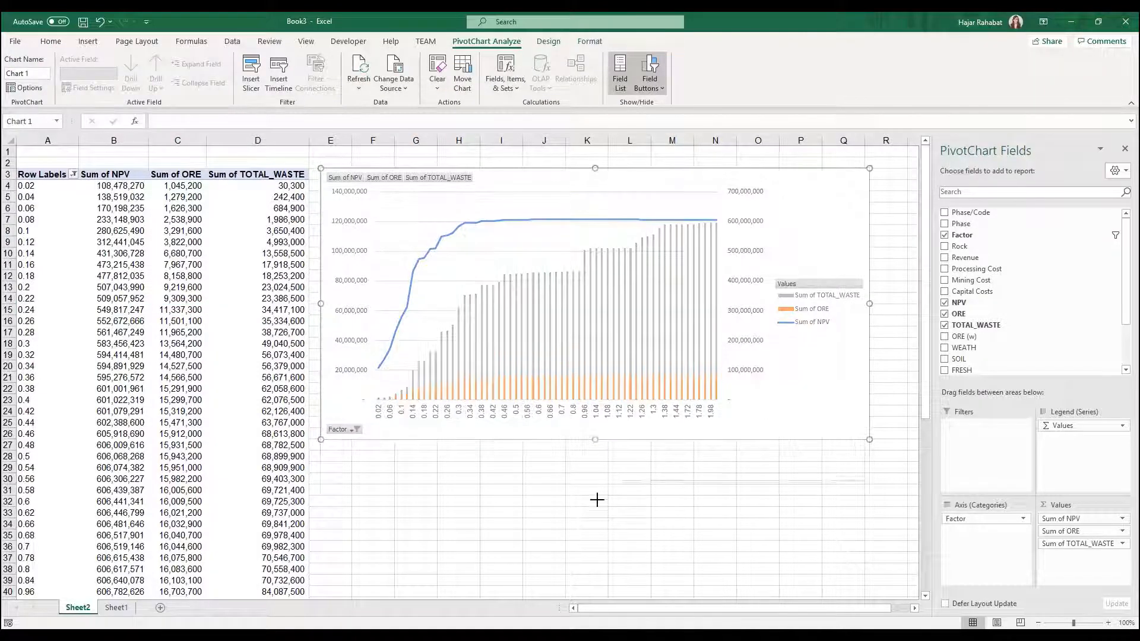
pyautogui.moveTo(597, 500); pyautogui.dragTo(596, 521)
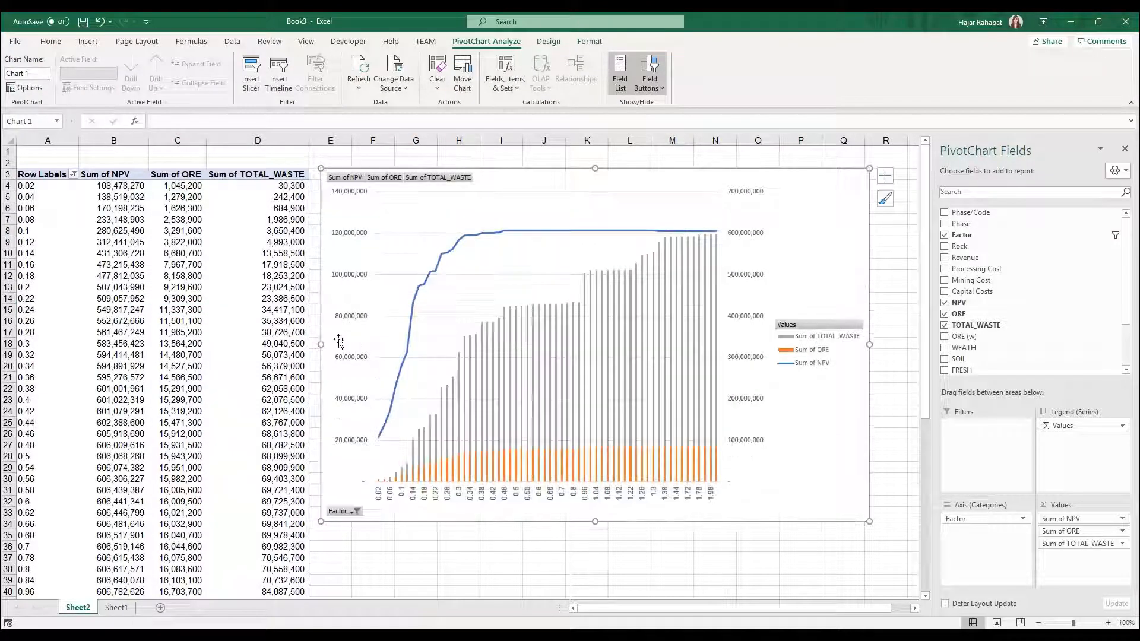
pyautogui.click(1125, 149)
pyautogui.moveTo(872, 347); pyautogui.dragTo(1028, 347)
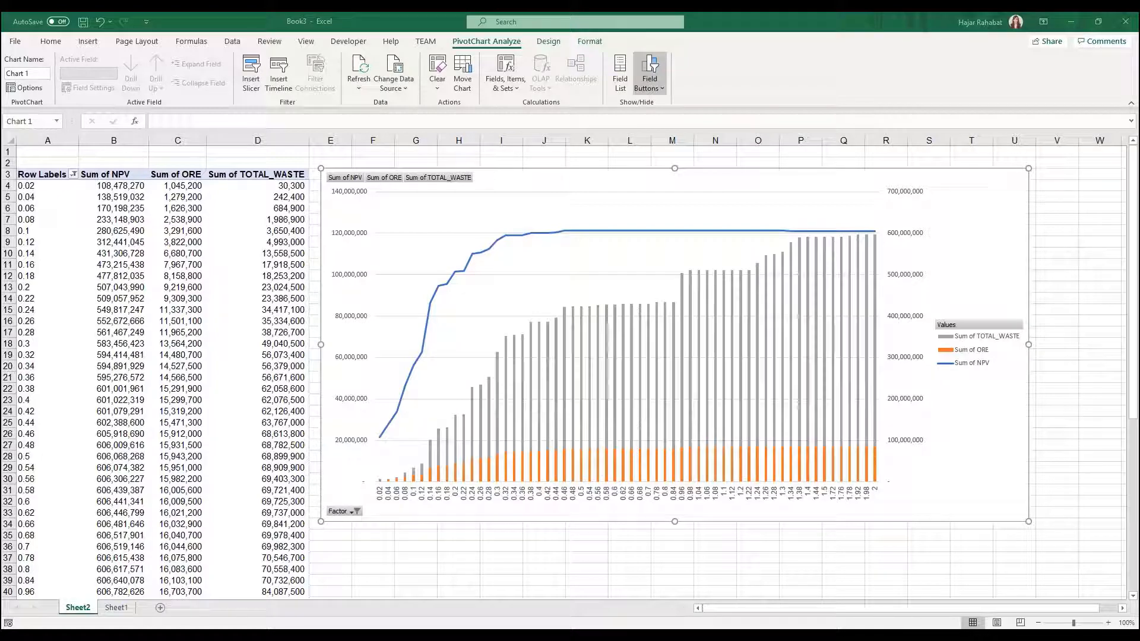
# Switch to the Datamine-SouthAfrica_Gold-Copper_optimization_v01 workbook and examine the revenue factor chart and UltimatePit_BC table on Results - Charts.
pyautogui.moveTo(0, 140); pyautogui.dragTo(588, 213)
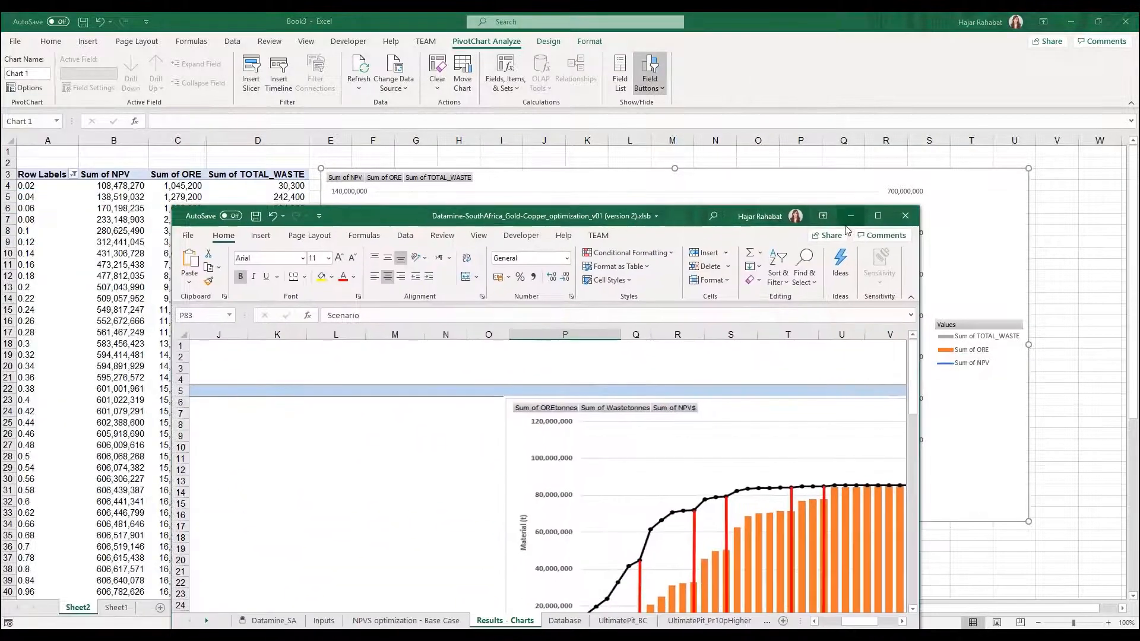
pyautogui.click(878, 216)
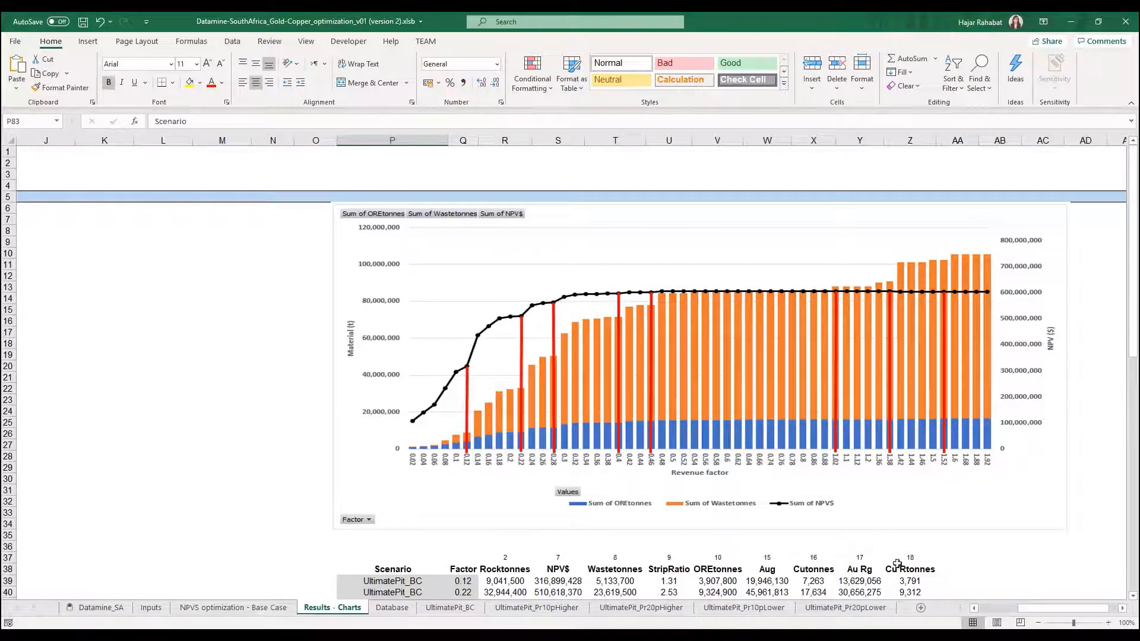
pyautogui.moveTo(1038, 608); pyautogui.dragTo(1052, 608)
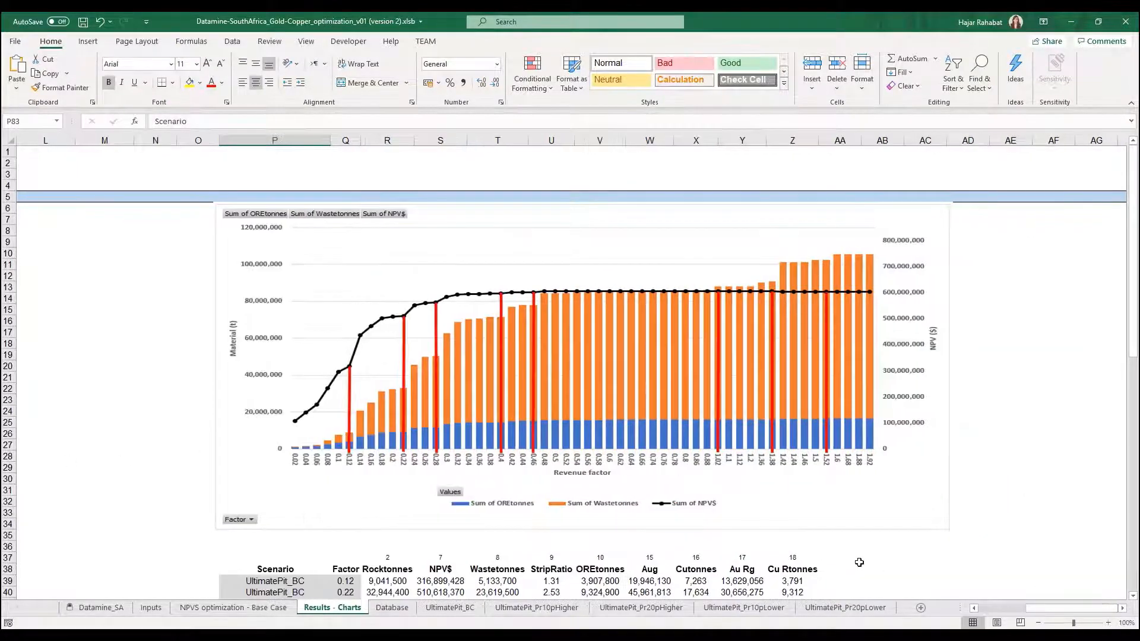
pyautogui.scroll(-2, 860, 562)
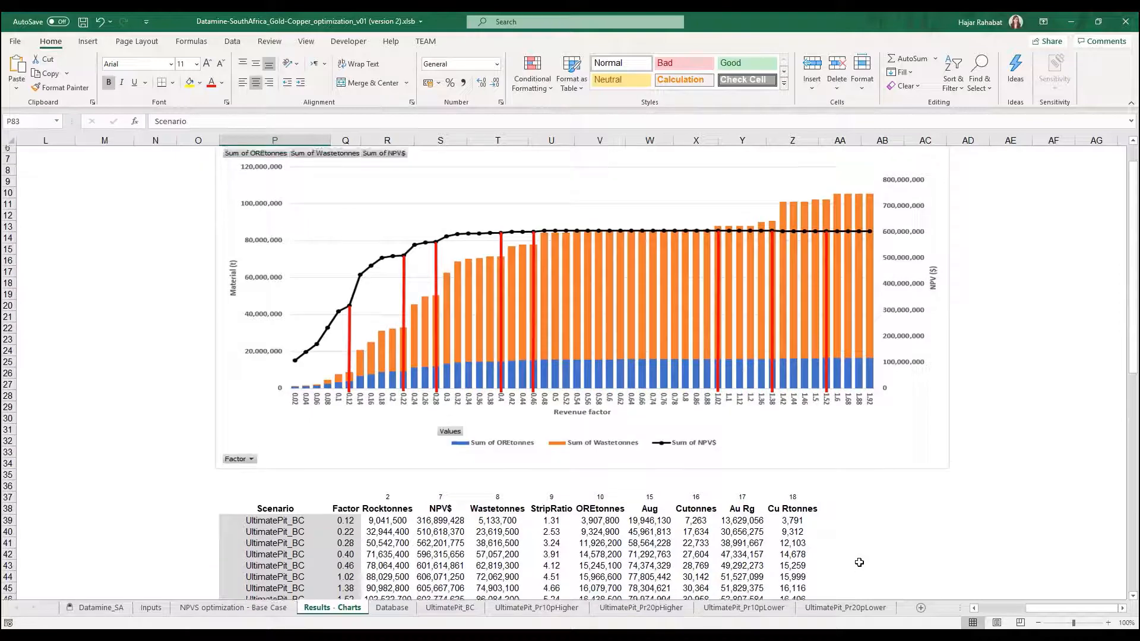
pyautogui.scroll(1, 859, 563)
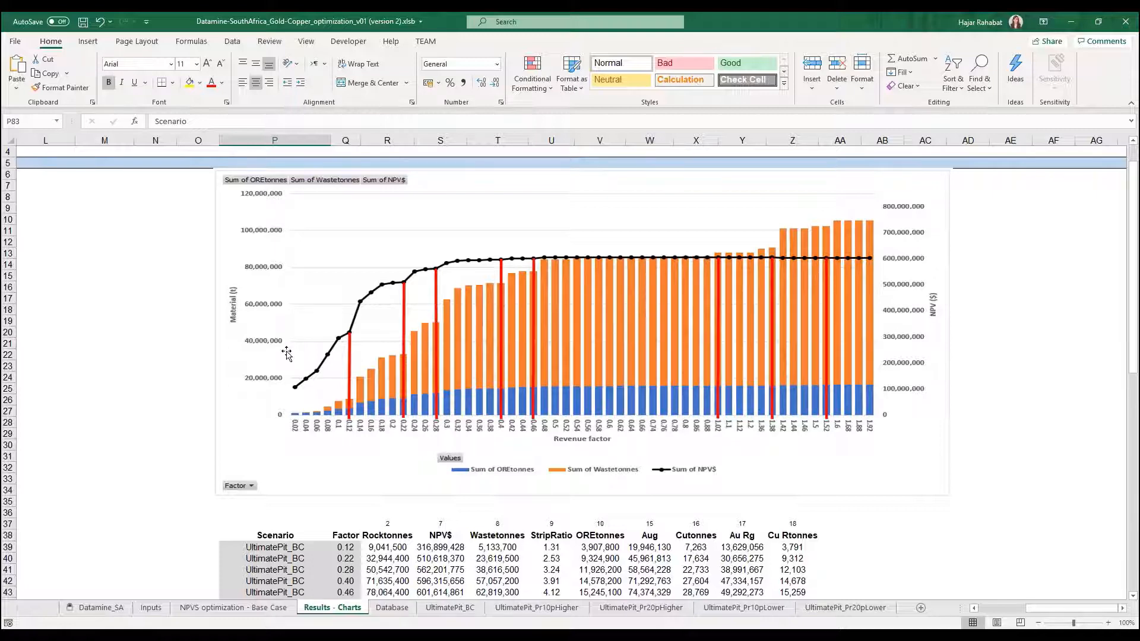
pyautogui.scroll(1, 283, 370)
pyautogui.scroll(-1, 283, 371)
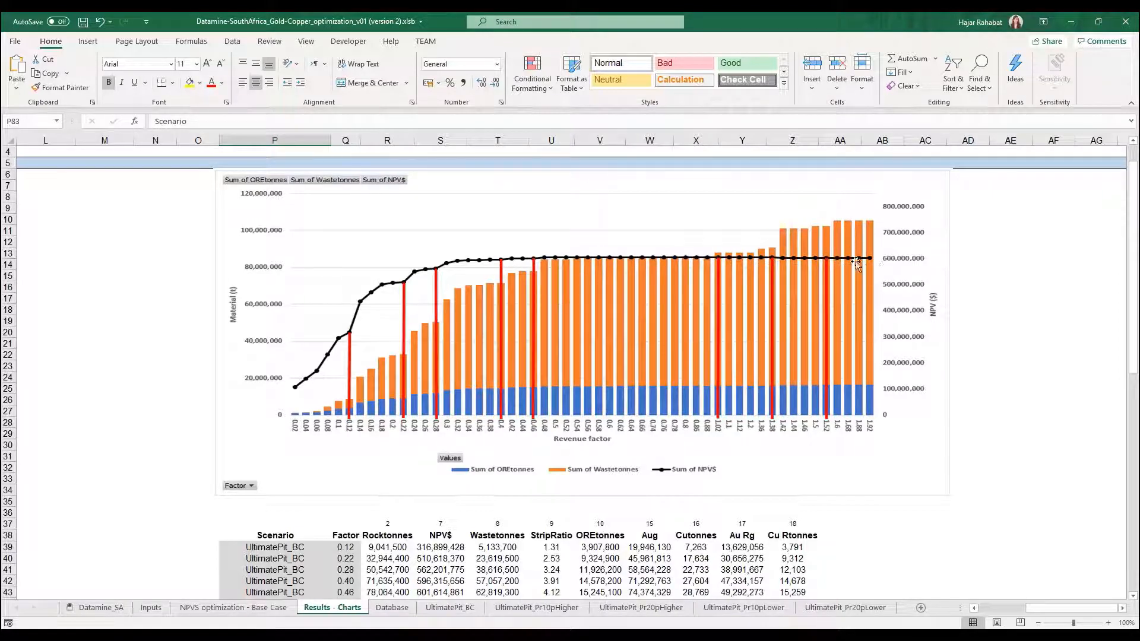
pyautogui.scroll(-3, 676, 336)
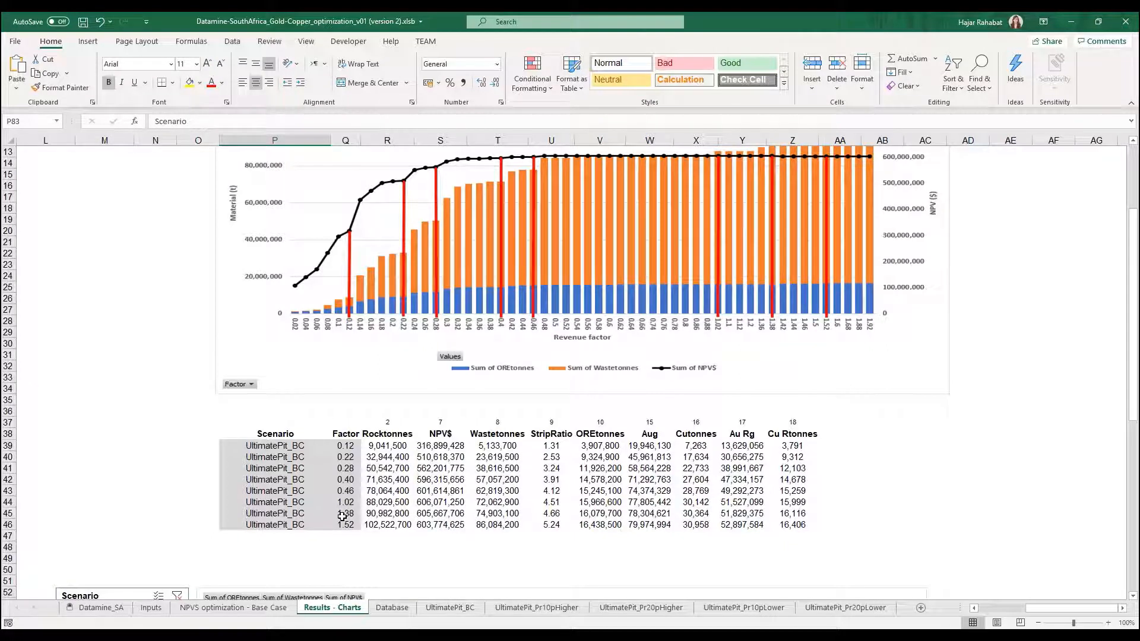
pyautogui.scroll(2, 370, 510)
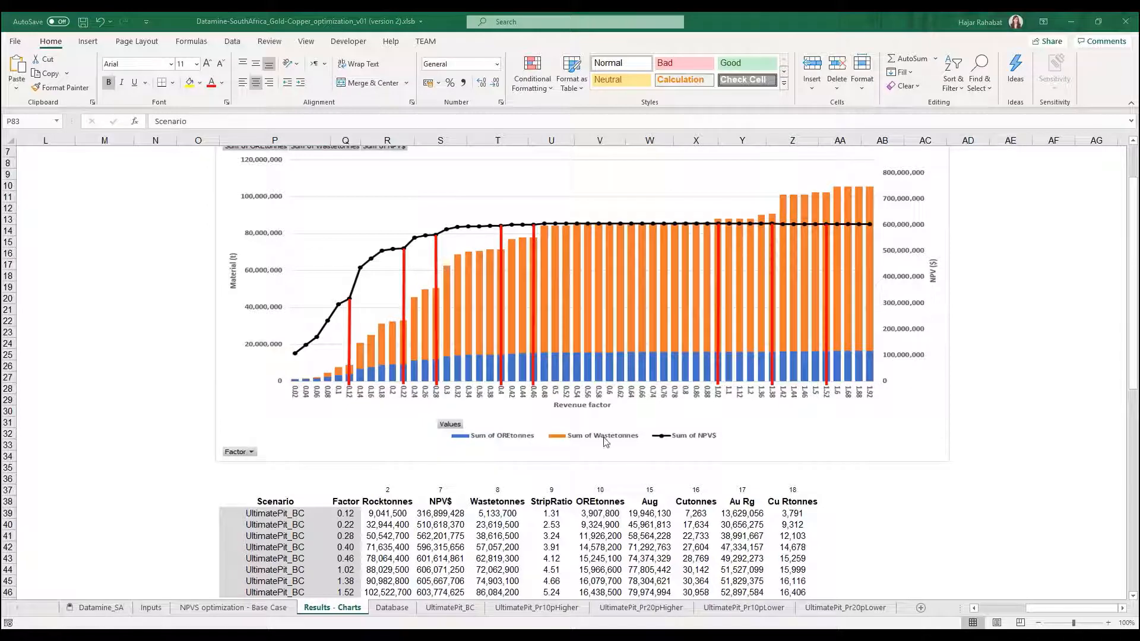
pyautogui.scroll(-1, 597, 446)
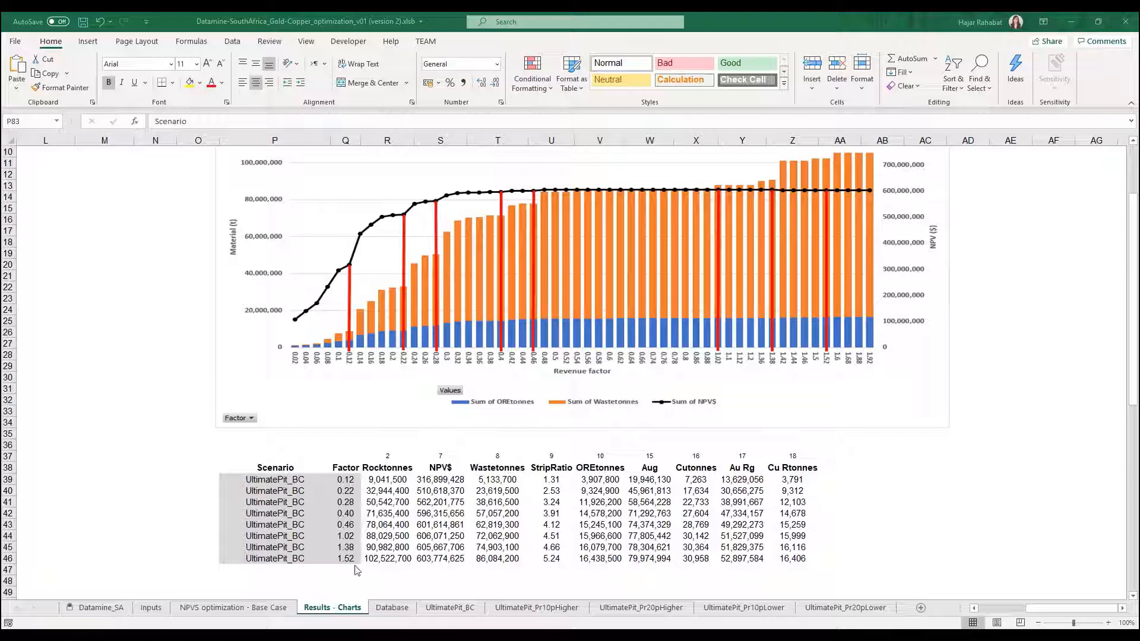
# Look up the Pit 40 (51) row with factor 1.02 on the Database sheet.
pyautogui.click(389, 607)
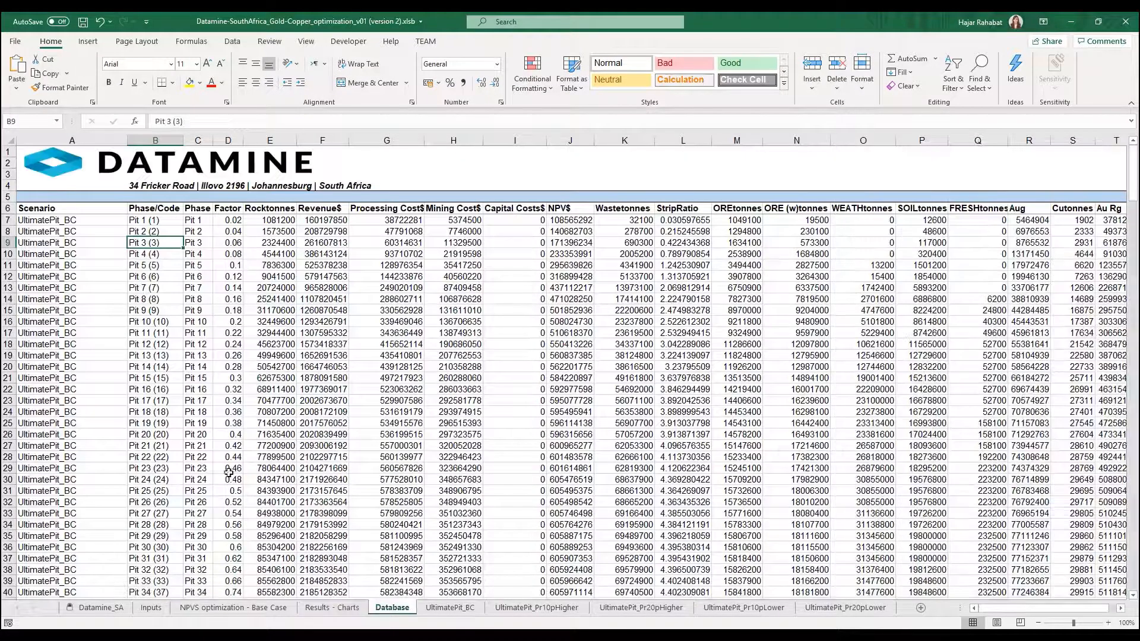
pyautogui.scroll(-6, 229, 472)
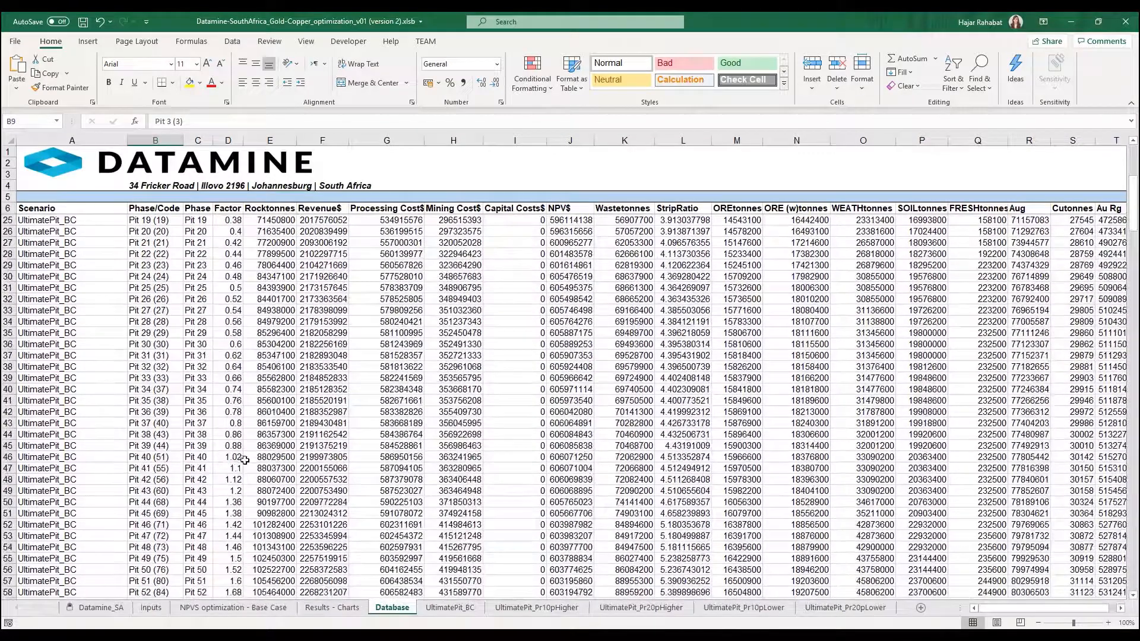
pyautogui.click(159, 460)
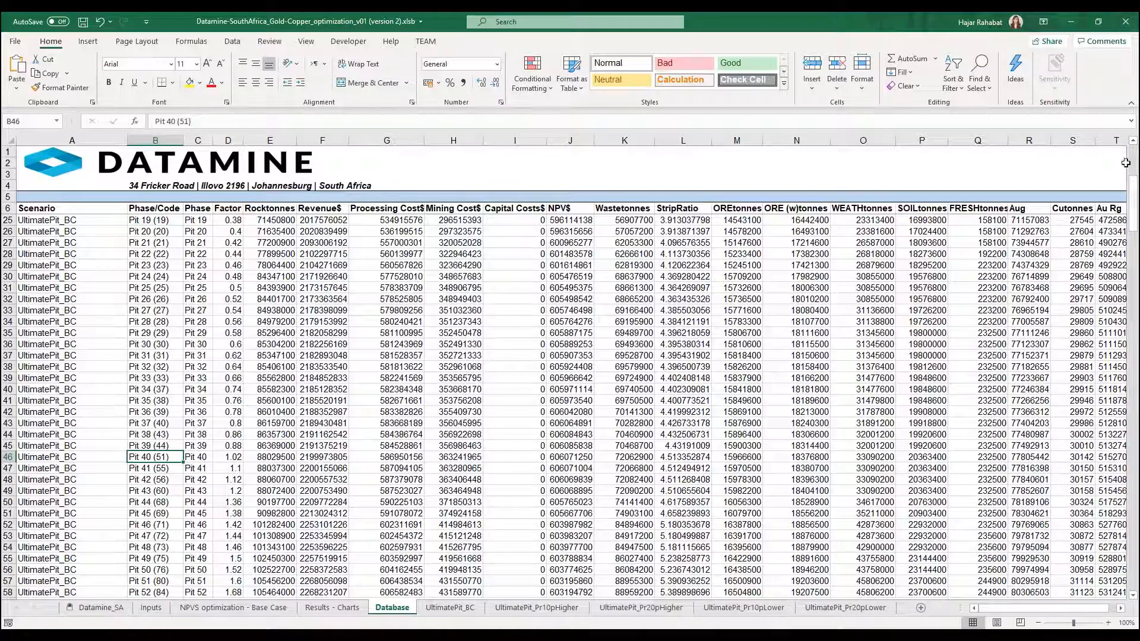
# Switch to NPV Scheduler and show only selected LG phase surfaces, starting and ending at code 51.
pyautogui.click(1073, 22)
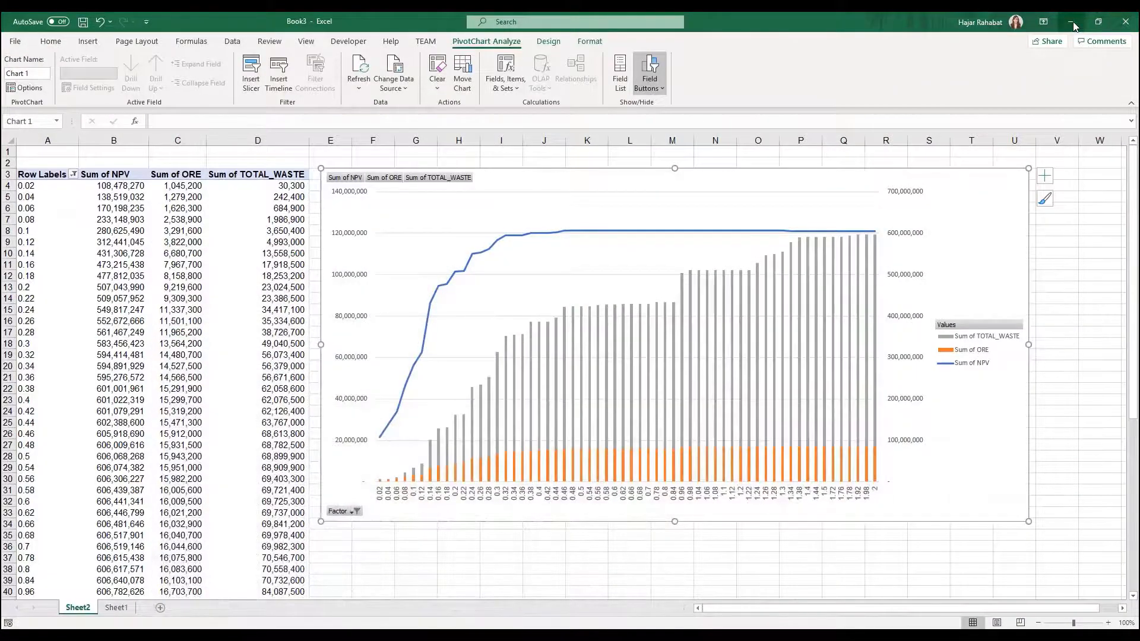
pyautogui.click(1072, 22)
pyautogui.scroll(1, 717, 339)
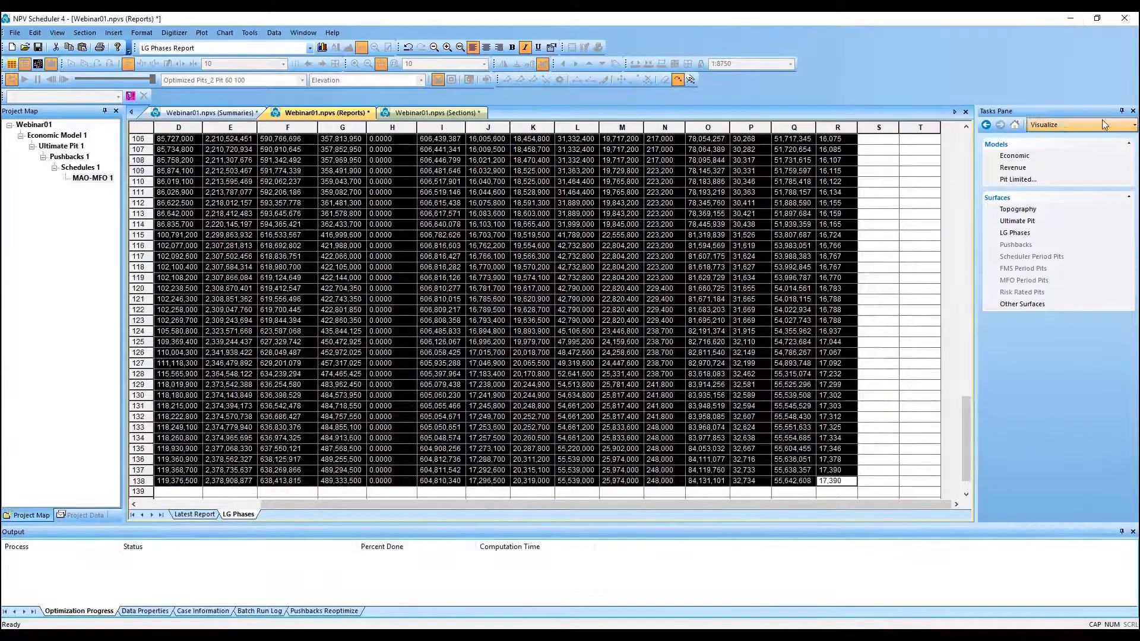
pyautogui.click(1015, 232)
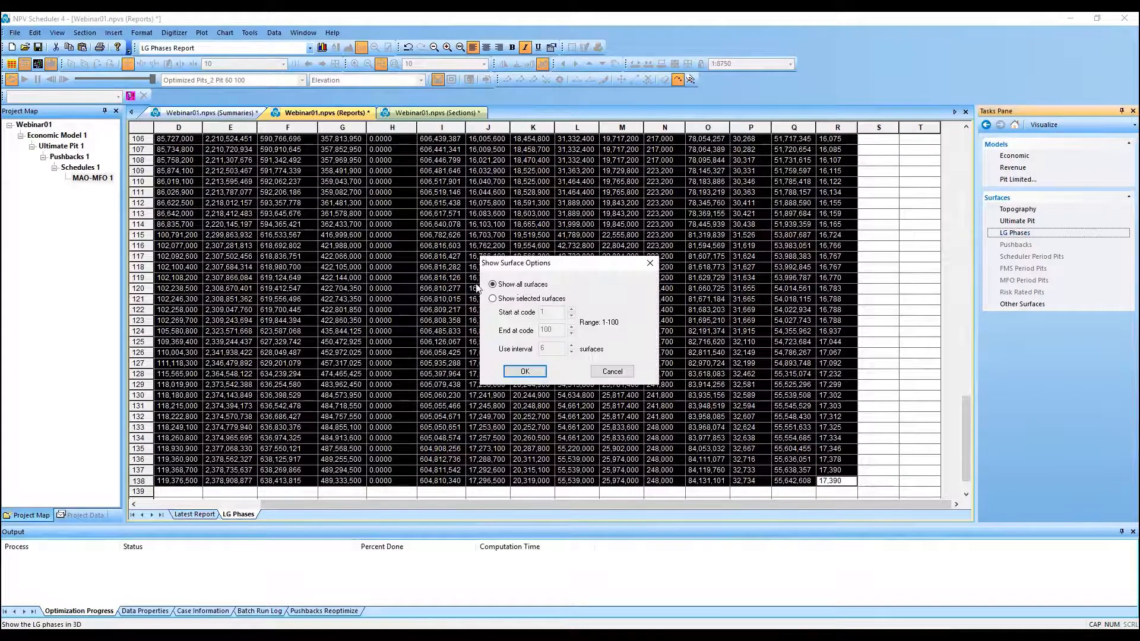
pyautogui.click(526, 299)
pyautogui.doubleClick(558, 314)
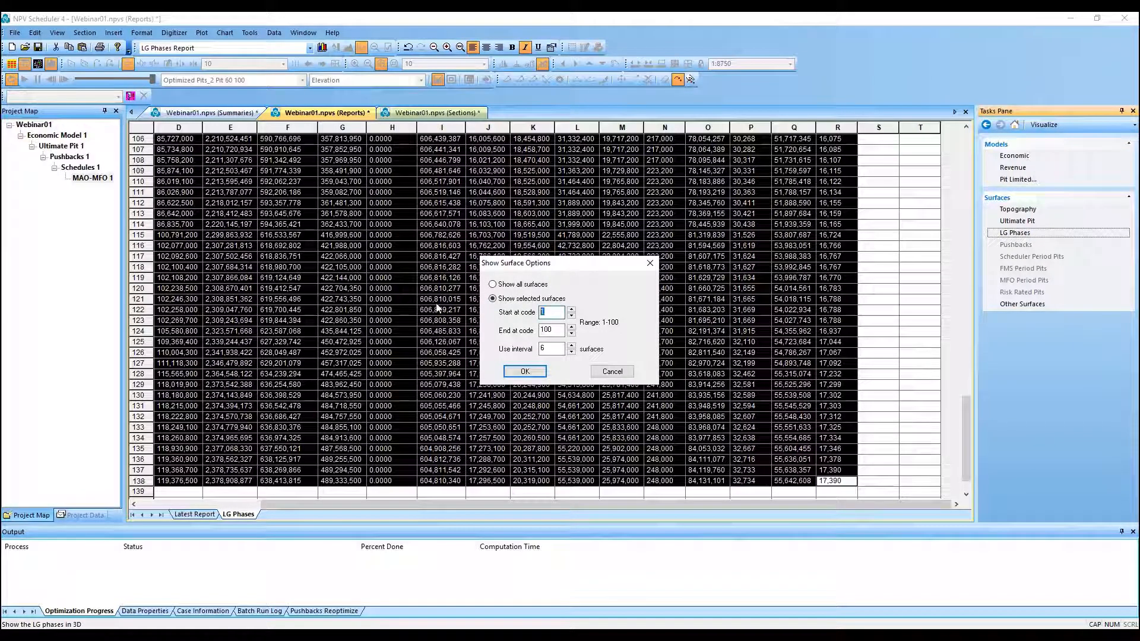
pyautogui.write('51')
pyautogui.doubleClick(551, 330)
pyautogui.write('51')
pyautogui.click(526, 371)
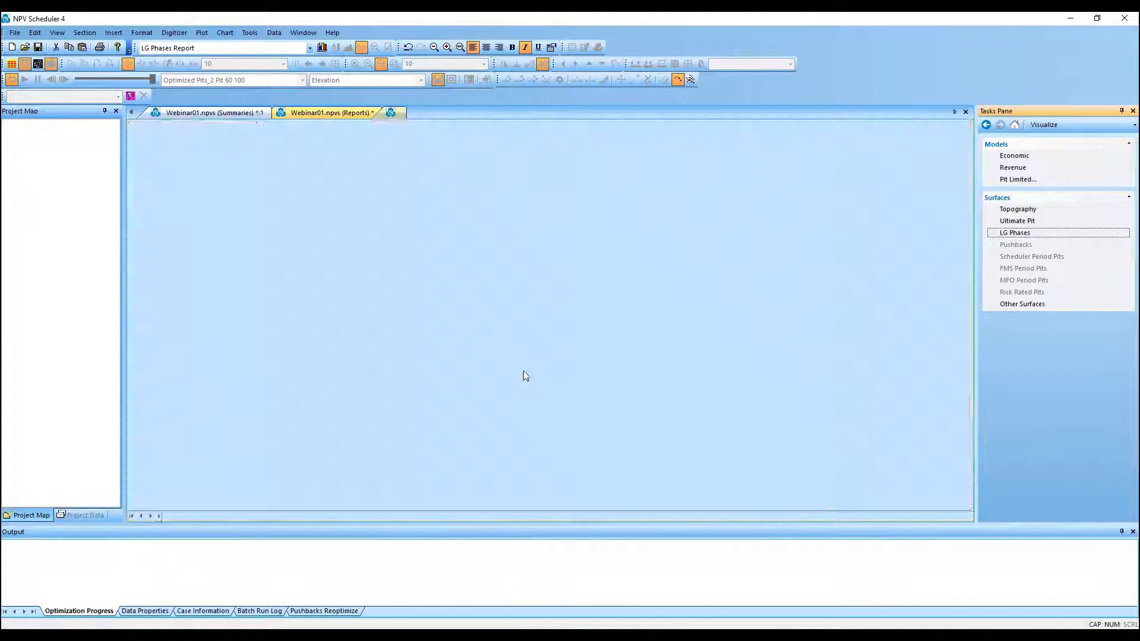
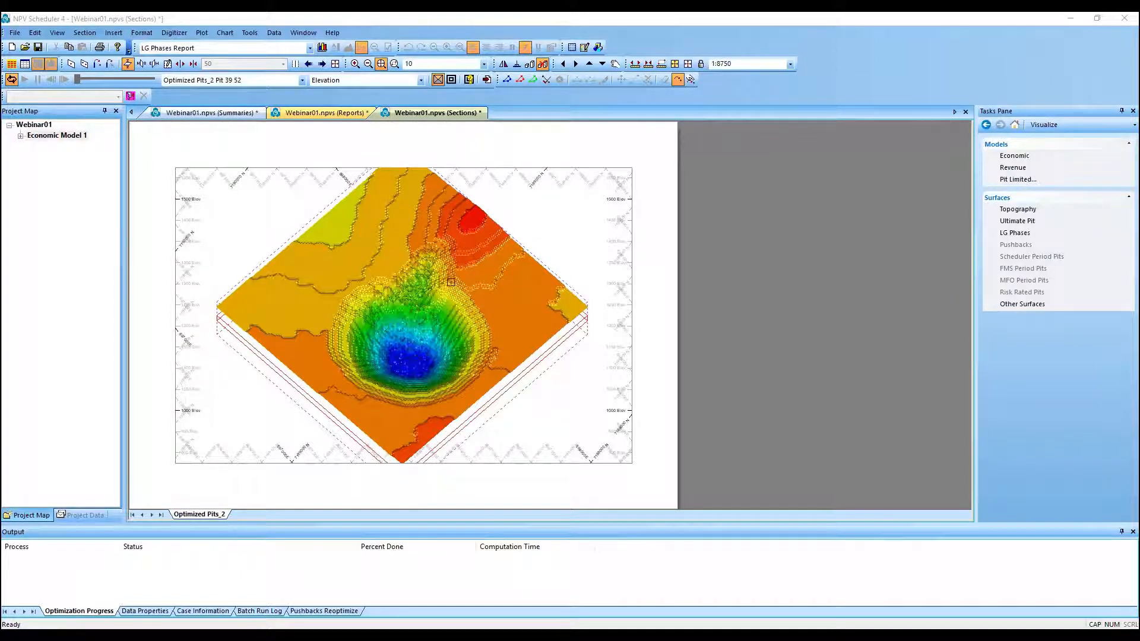
# Start adding a new case study at the Economic Model 1 level of the Webinar01 project.
pyautogui.rightClick(41, 135)
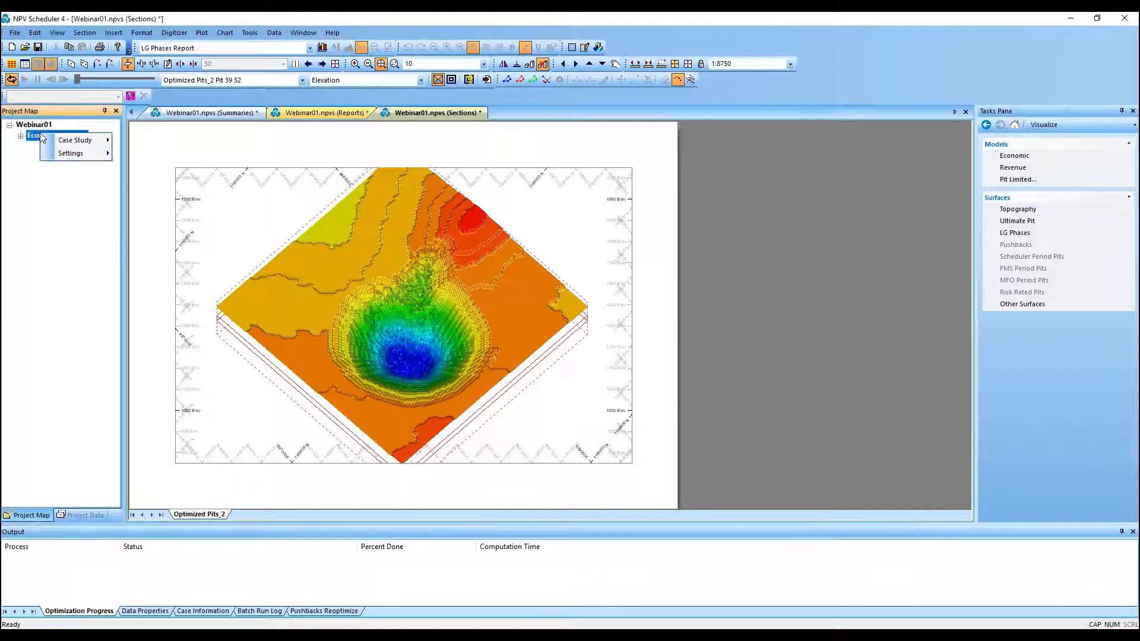
pyautogui.moveTo(58, 144)
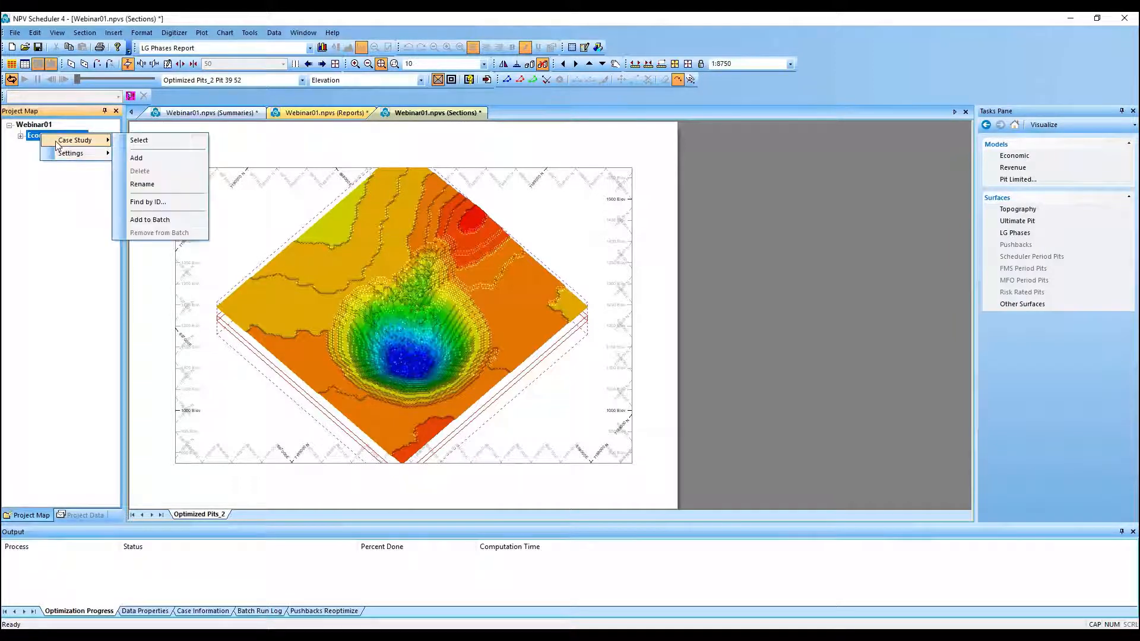
pyautogui.click(144, 158)
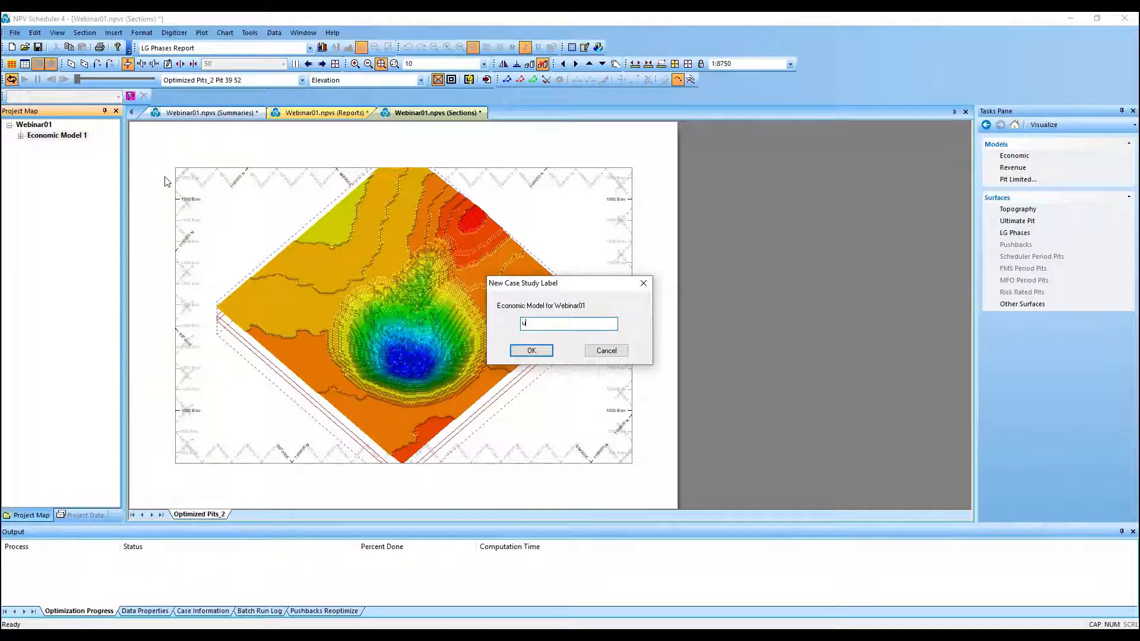
pyautogui.write('uLTINATEpIT_PRT10hIGH')
pyautogui.press('BackSpace')
pyautogui.press('BackSpace')
pyautogui.press('BackSpace')
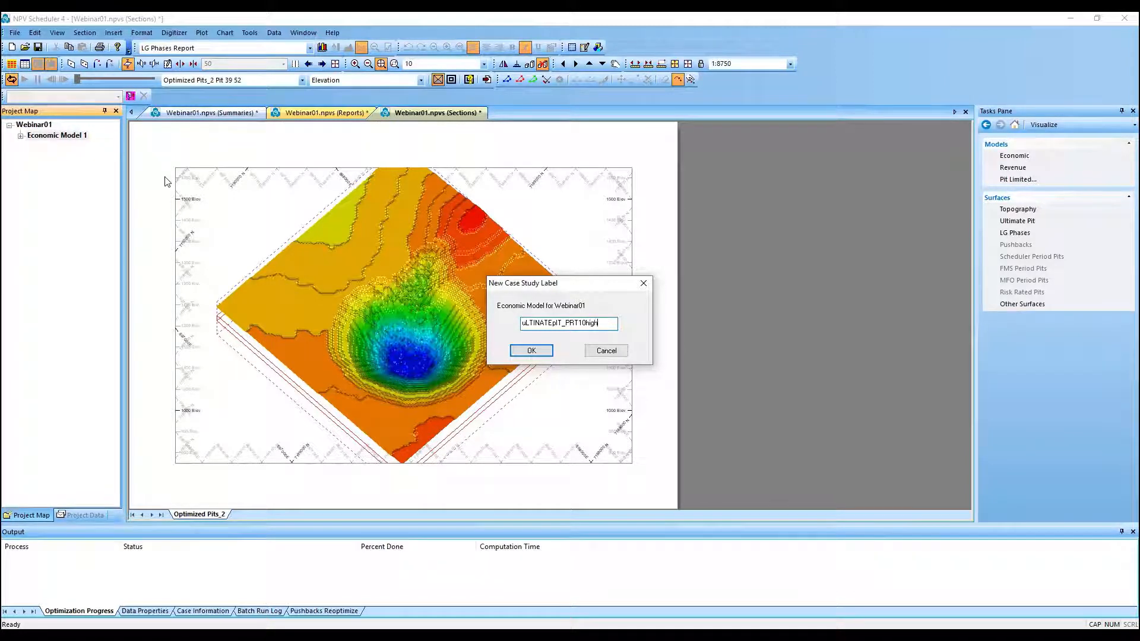
pyautogui.write('er')
pyautogui.click(540, 323)
pyautogui.moveTo(614, 325); pyautogui.dragTo(129, 295)
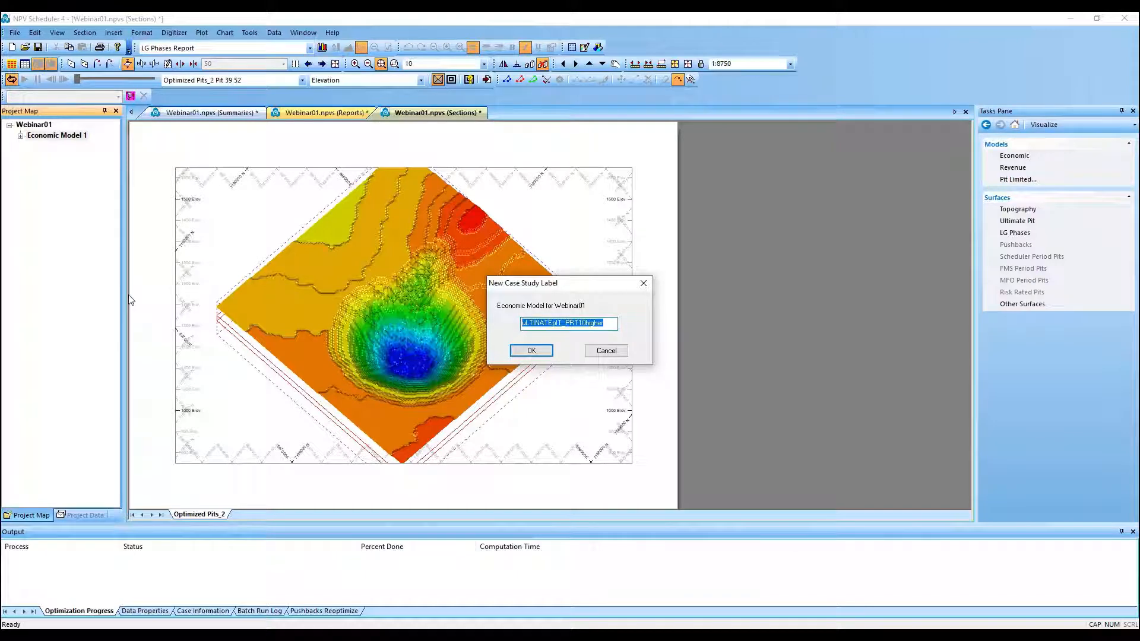
pyautogui.press('Delete')
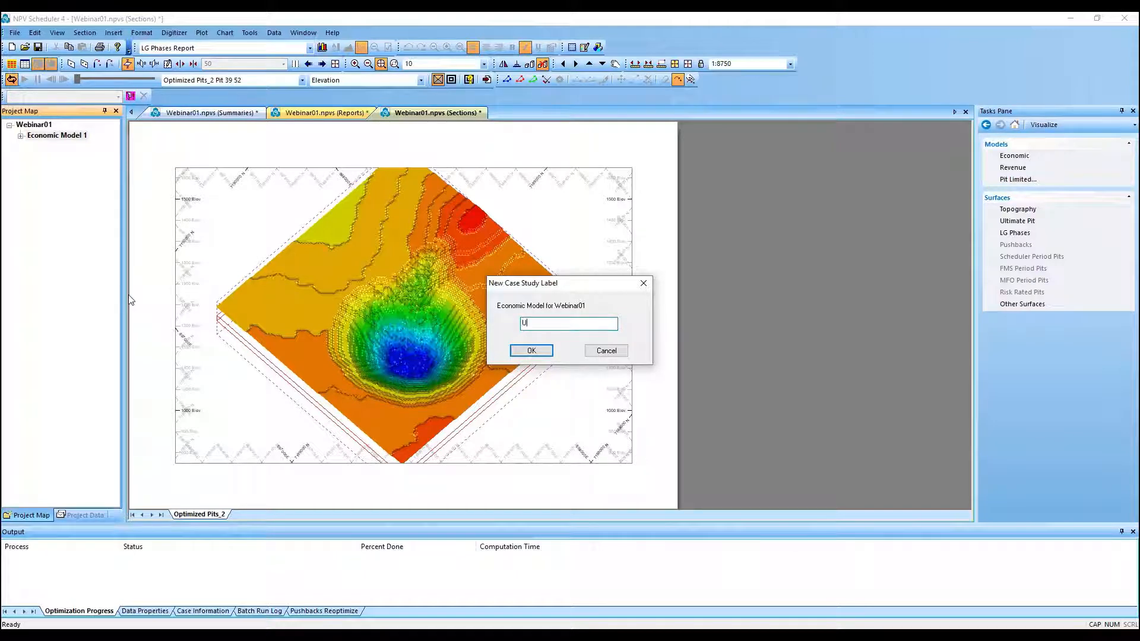
# Label the new case study UltimatePit_pr10phigher and create it.
pyautogui.write('UltimatePit')
pyautogui.write('pi')
pyautogui.write('phigher')
pyautogui.click(528, 351)
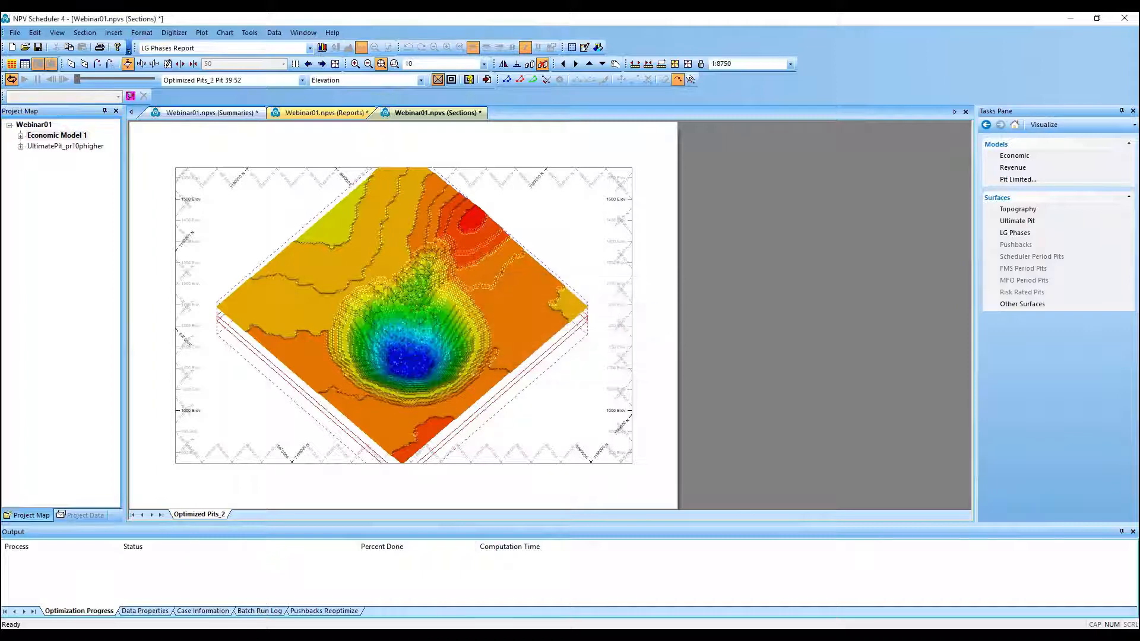
# Copy the Ultimate Pit 1 settings of Economic Model 1 to Ultimate Pit 1 of the UltimatePit_pr10phigher case.
pyautogui.click(24, 136)
pyautogui.click(20, 189)
pyautogui.rightClick(64, 146)
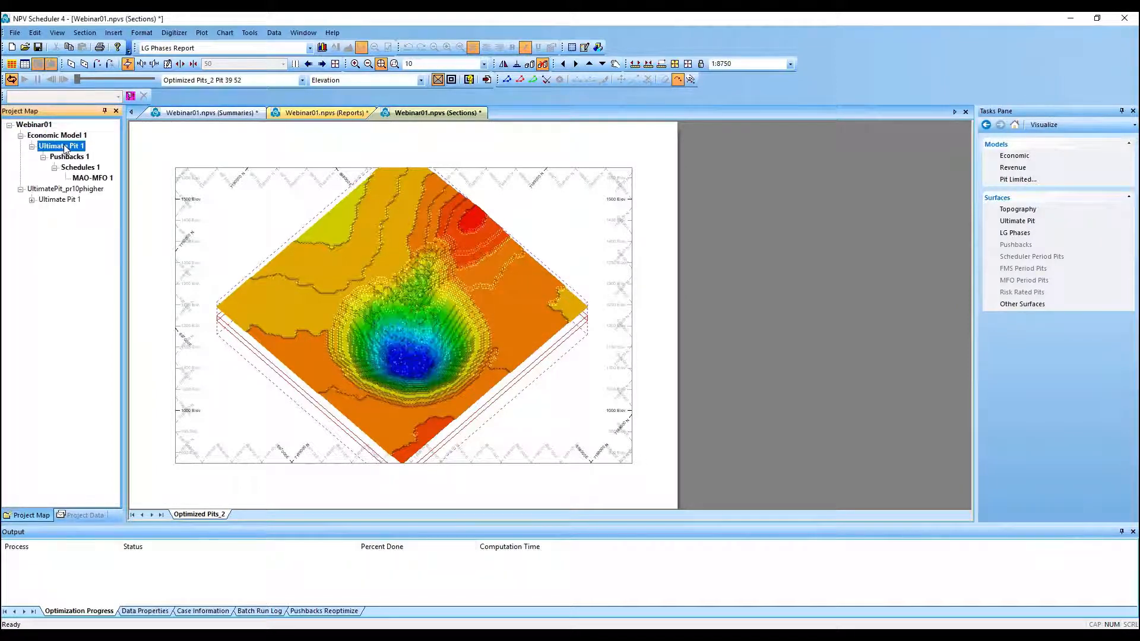
pyautogui.moveTo(97, 167)
pyautogui.click(160, 166)
pyautogui.rightClick(57, 200)
pyautogui.moveTo(89, 220)
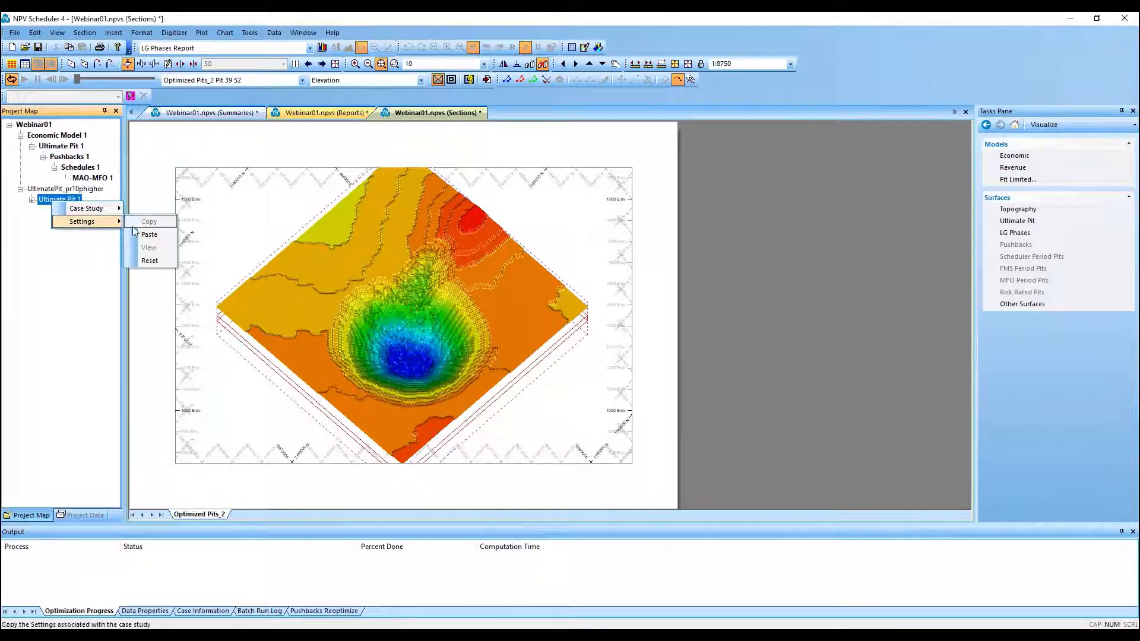
pyautogui.click(146, 238)
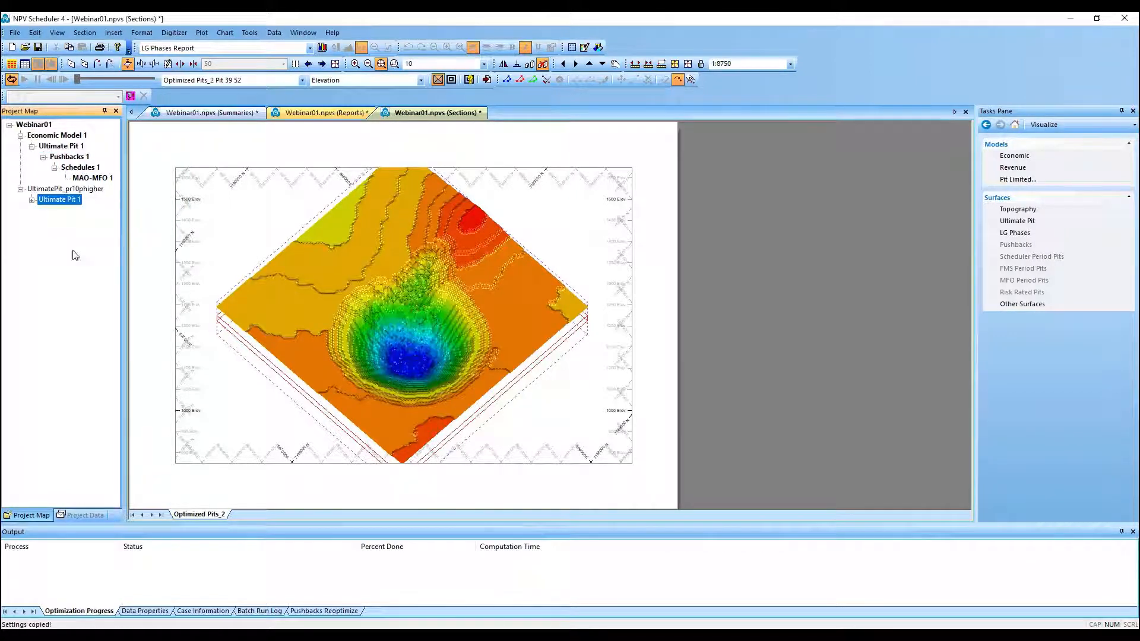
# Make Ultimate Pit 1 of UltimatePit_pr10phigher the active case and display the Optimization tasks.
pyautogui.doubleClick(61, 202)
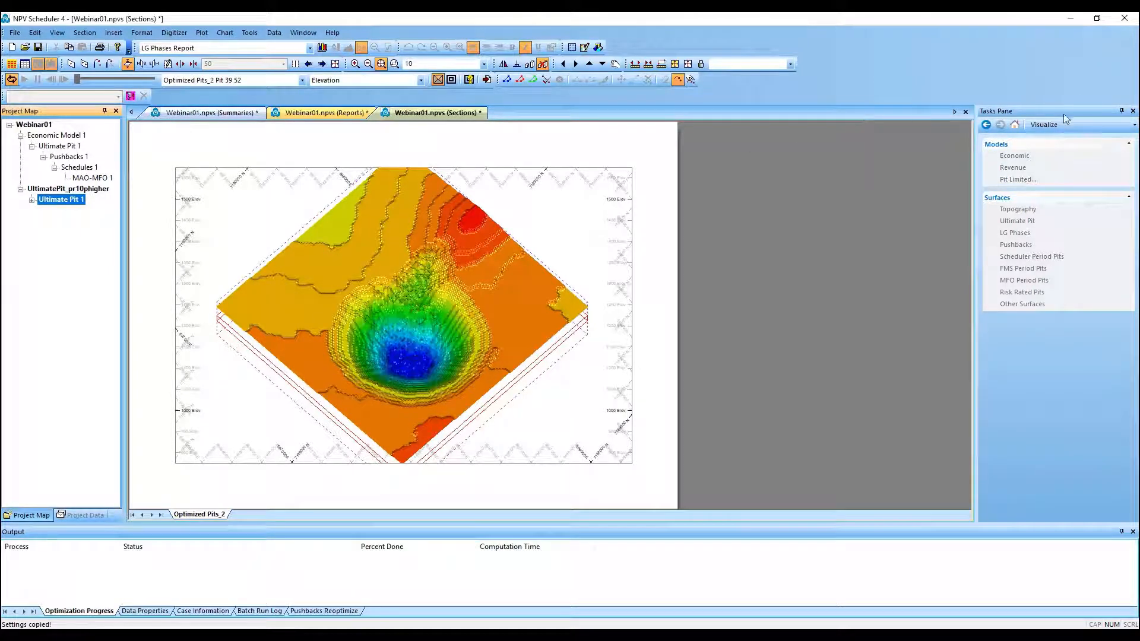
pyautogui.click(1134, 125)
pyautogui.click(1090, 139)
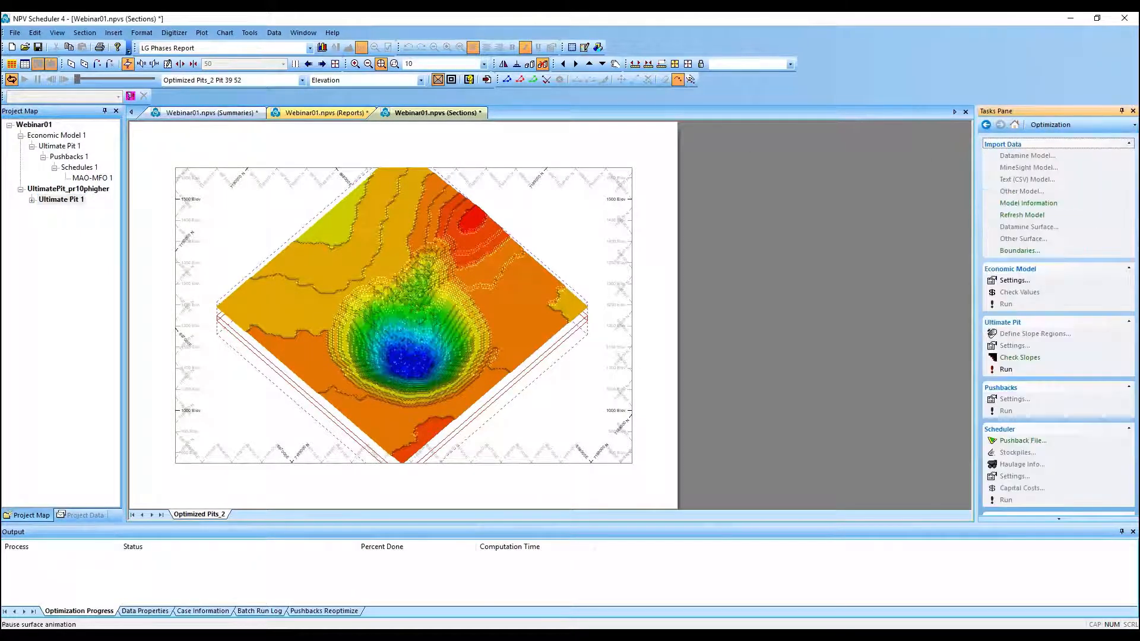
# Set the Au price to 45 $/g in the economic settings and run the economic model.
pyautogui.click(1014, 281)
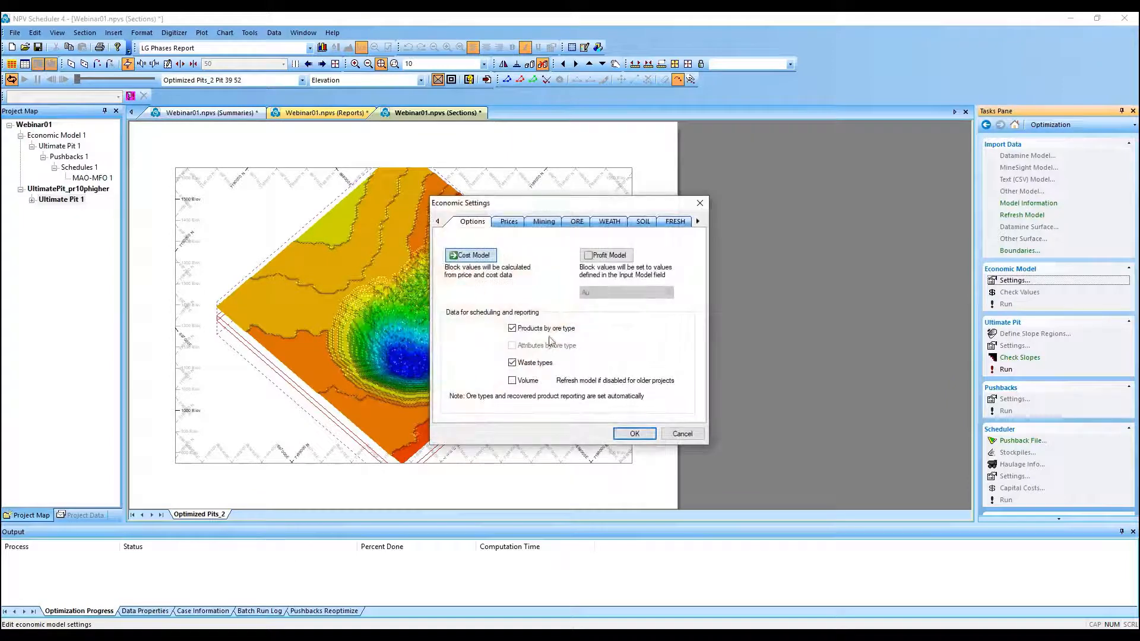
pyautogui.click(509, 223)
pyautogui.click(506, 255)
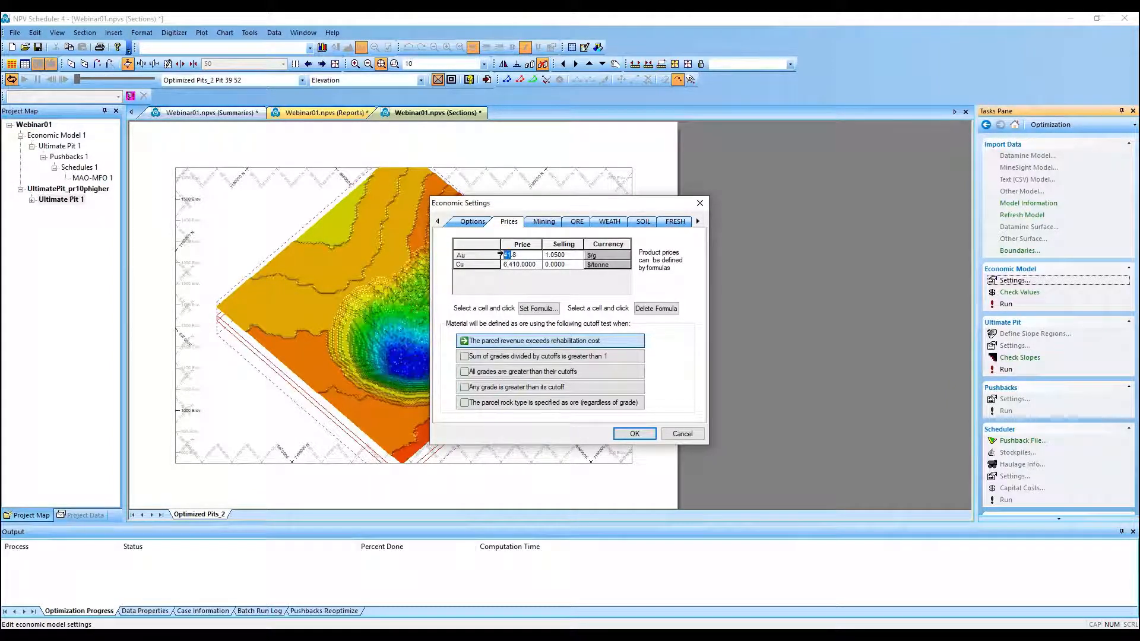
pyautogui.write('45')
pyautogui.click(639, 435)
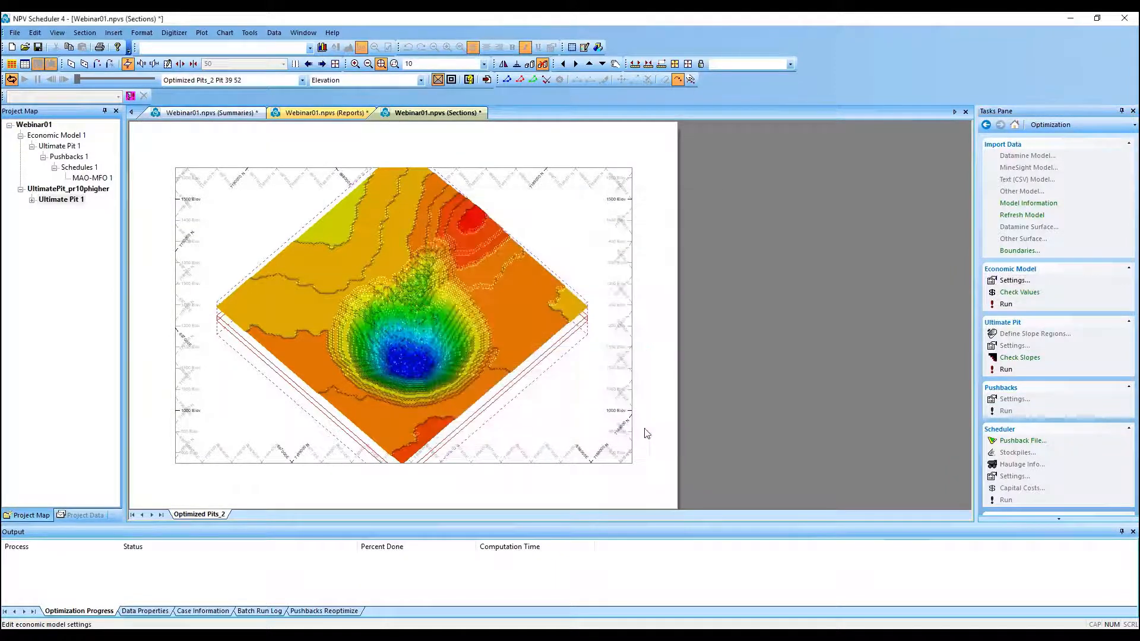
pyautogui.click(992, 307)
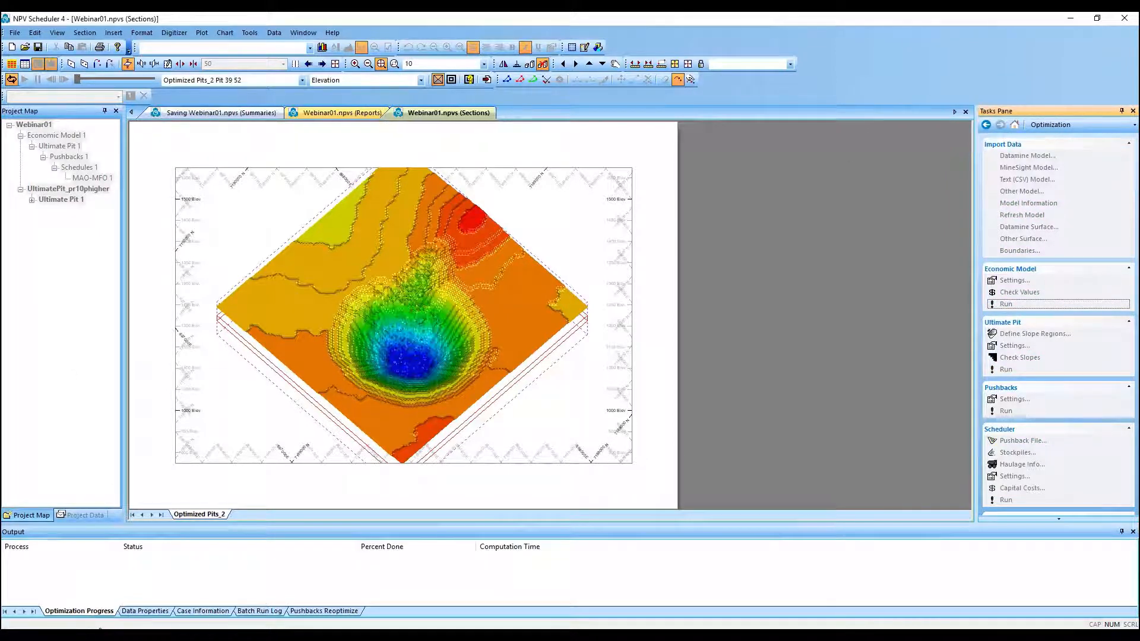
# Paste the settings of Economic Model 1's Ultimate Pit 1 into the active UltimatePit_pr10phigher case's Ultimate Pit 1.
pyautogui.click(32, 200)
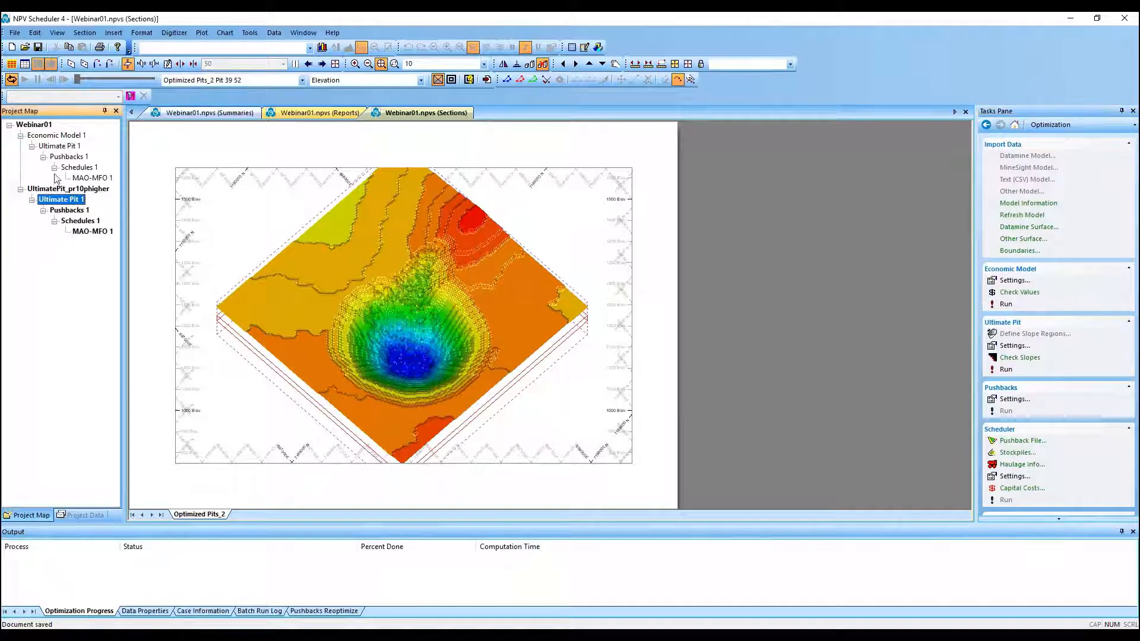
pyautogui.click(56, 146)
pyautogui.rightClick(55, 146)
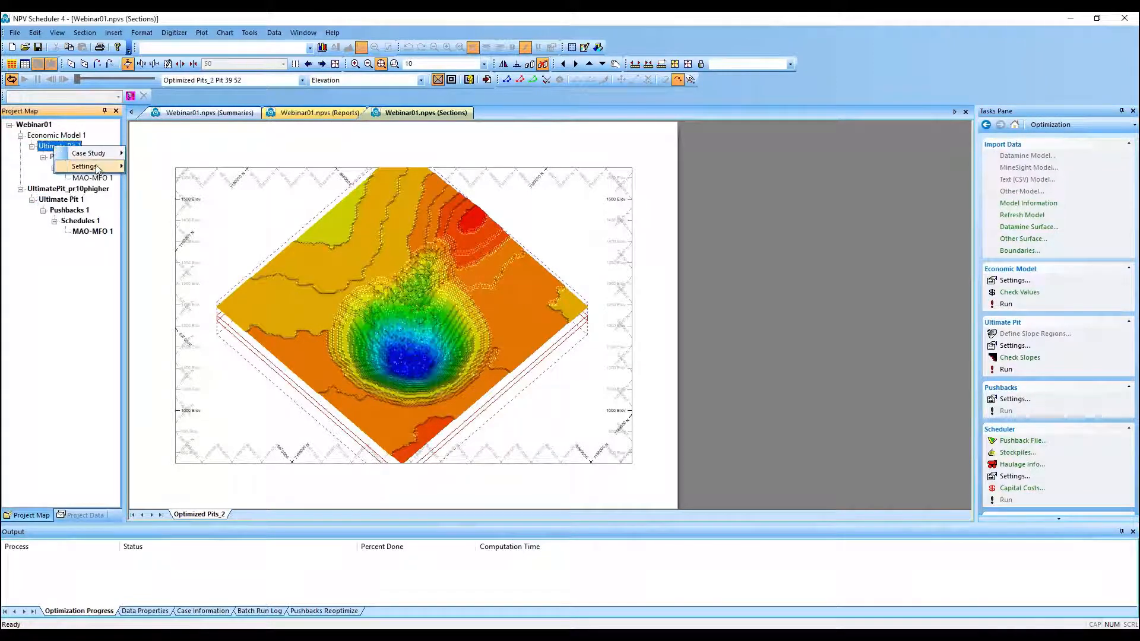
pyautogui.moveTo(89, 167)
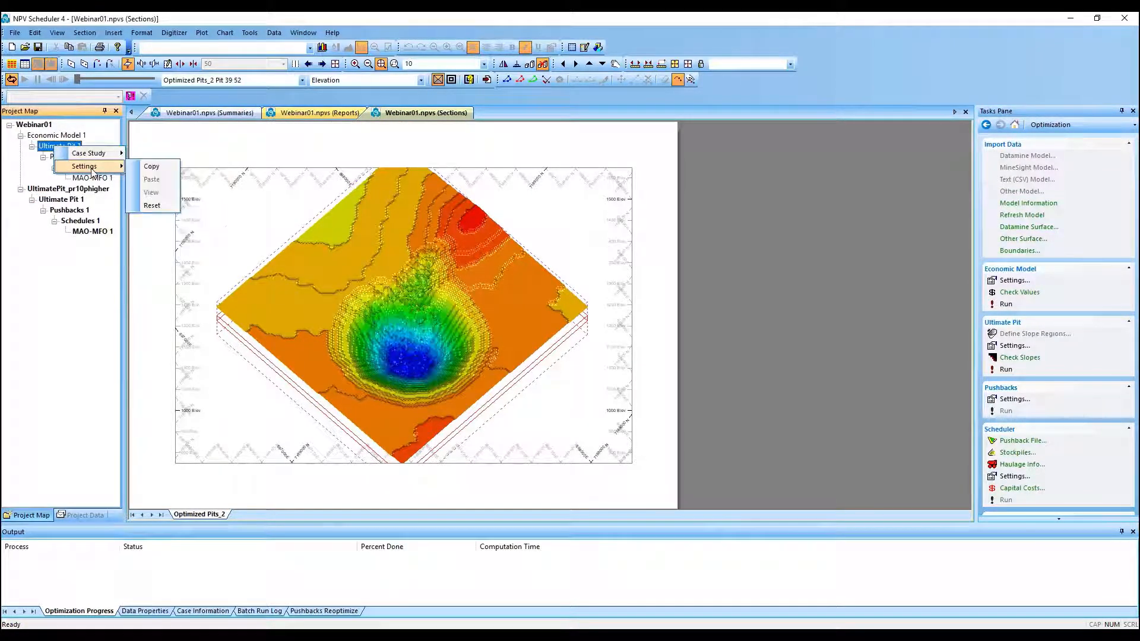
pyautogui.click(142, 169)
pyautogui.click(59, 200)
pyautogui.rightClick(62, 201)
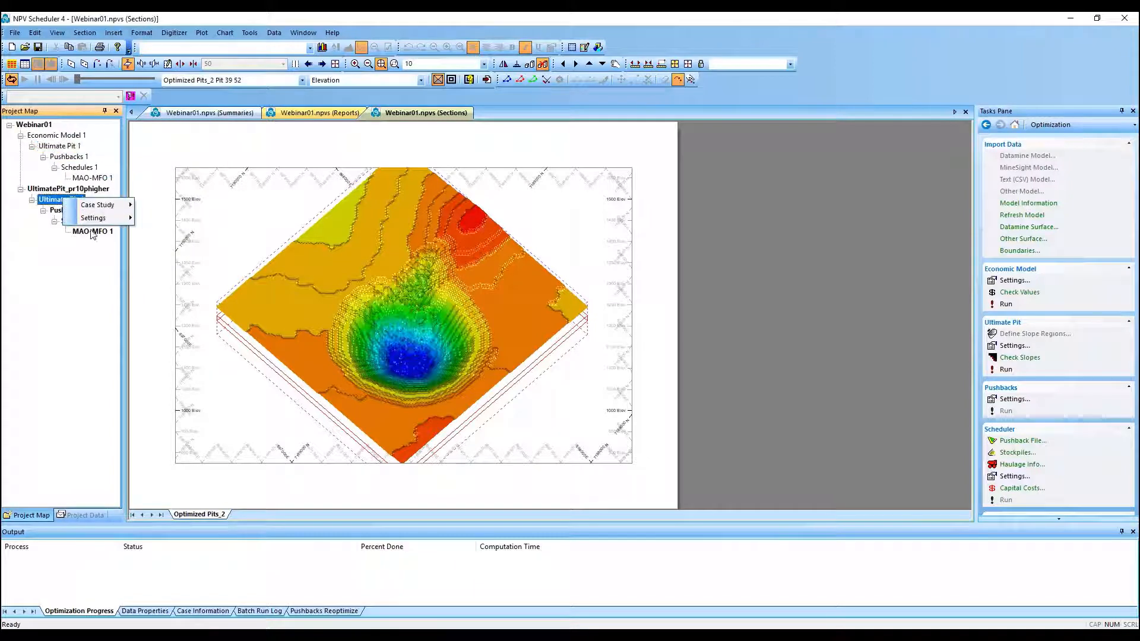
pyautogui.moveTo(95, 218)
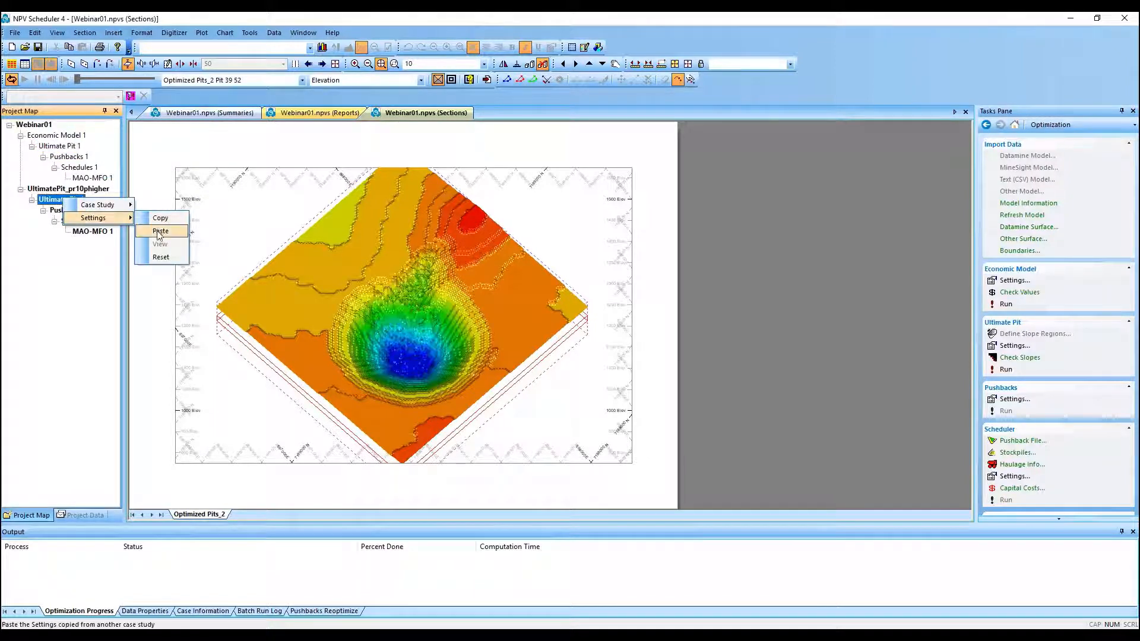
pyautogui.click(157, 232)
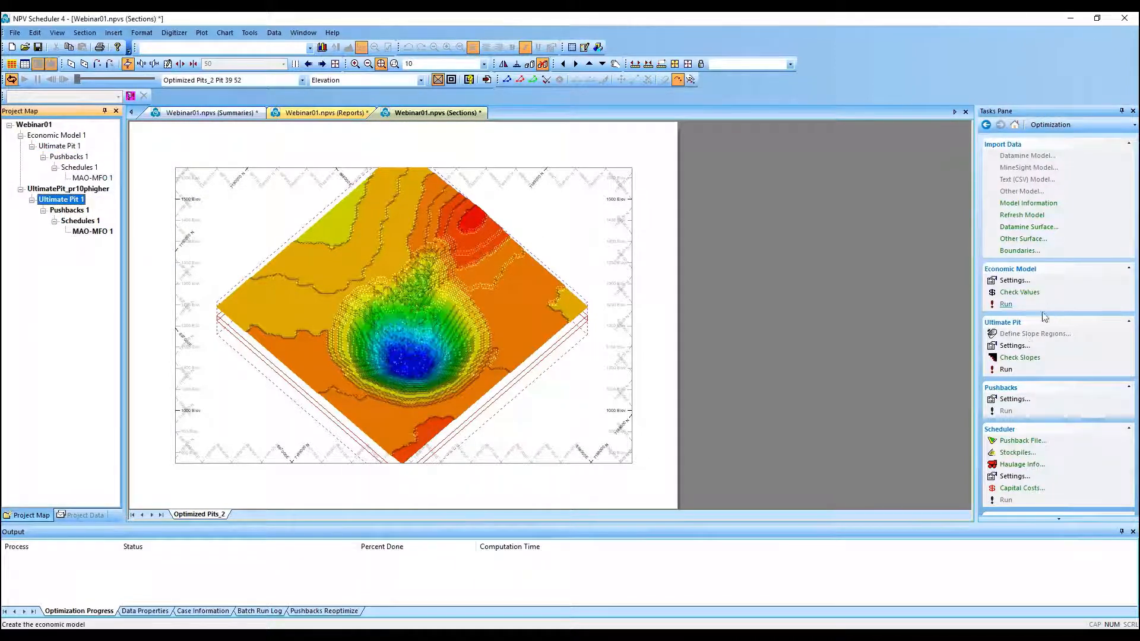
# Check the active case's pit optimization settings, then collapse both case studies in the project tree.
pyautogui.click(1014, 346)
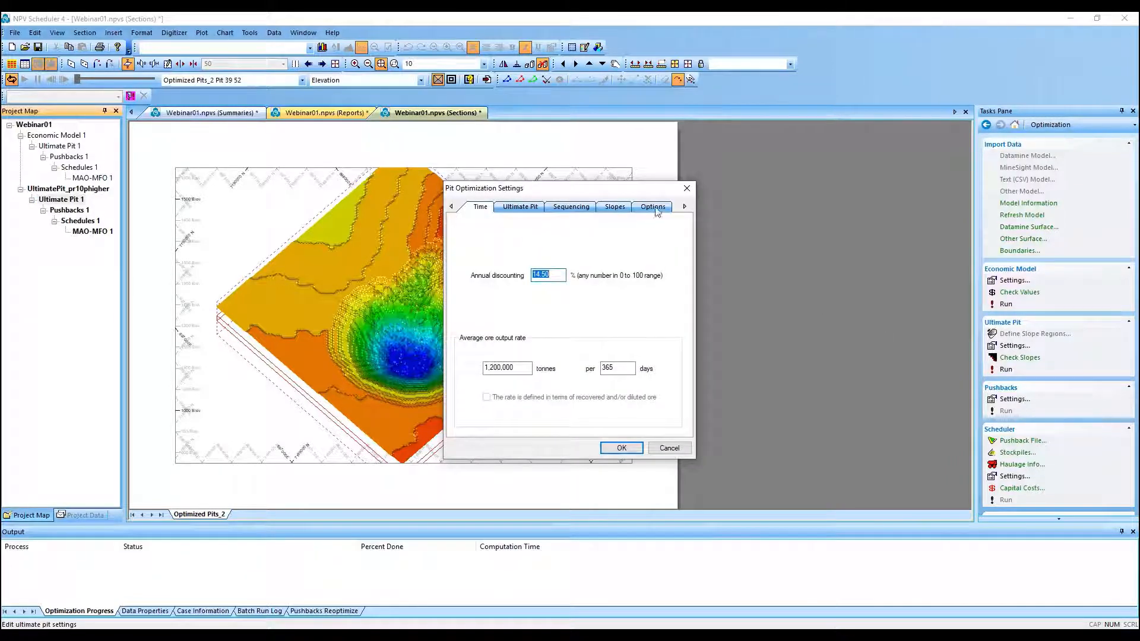
pyautogui.click(687, 189)
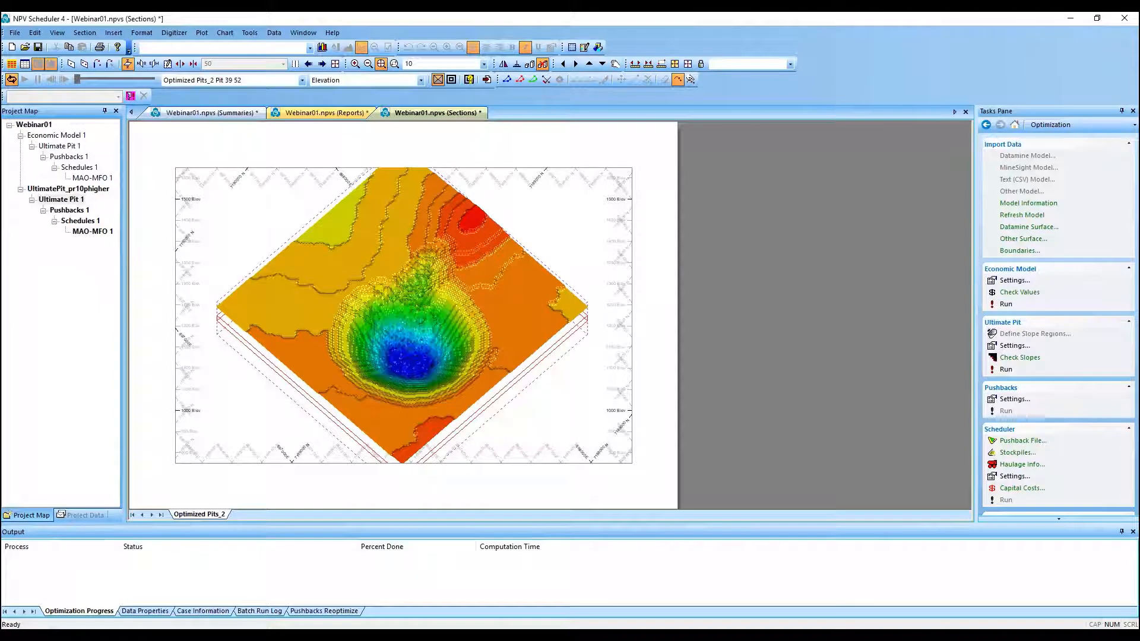
pyautogui.click(20, 188)
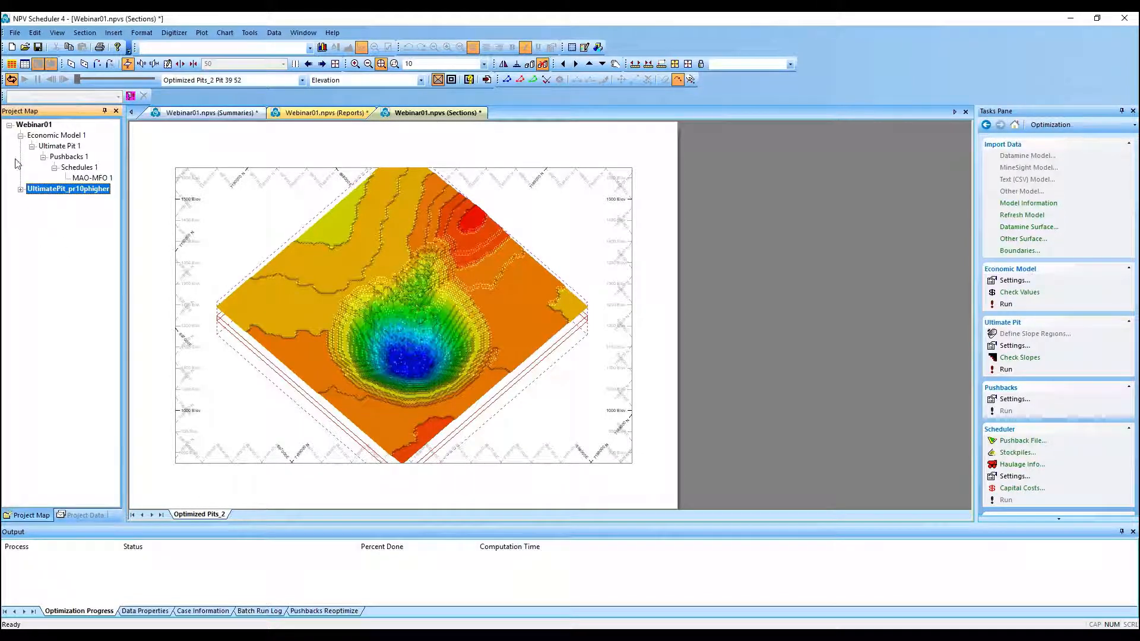
pyautogui.click(20, 135)
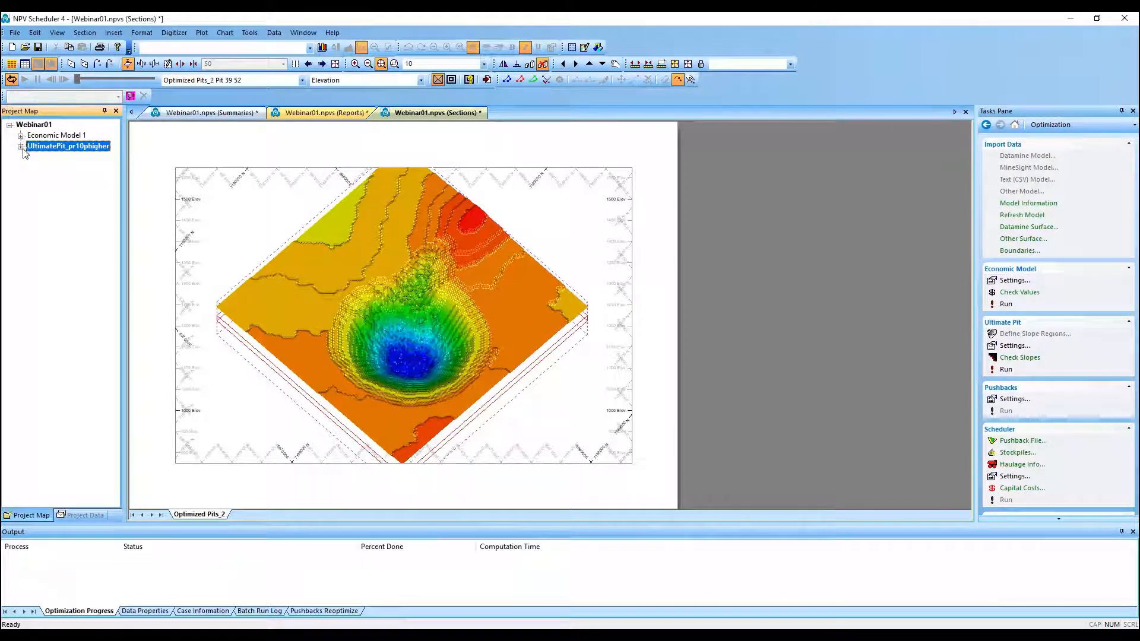
# Add the Economic Model 1 case study to the batch, including its case descendants.
pyautogui.rightClick(47, 137)
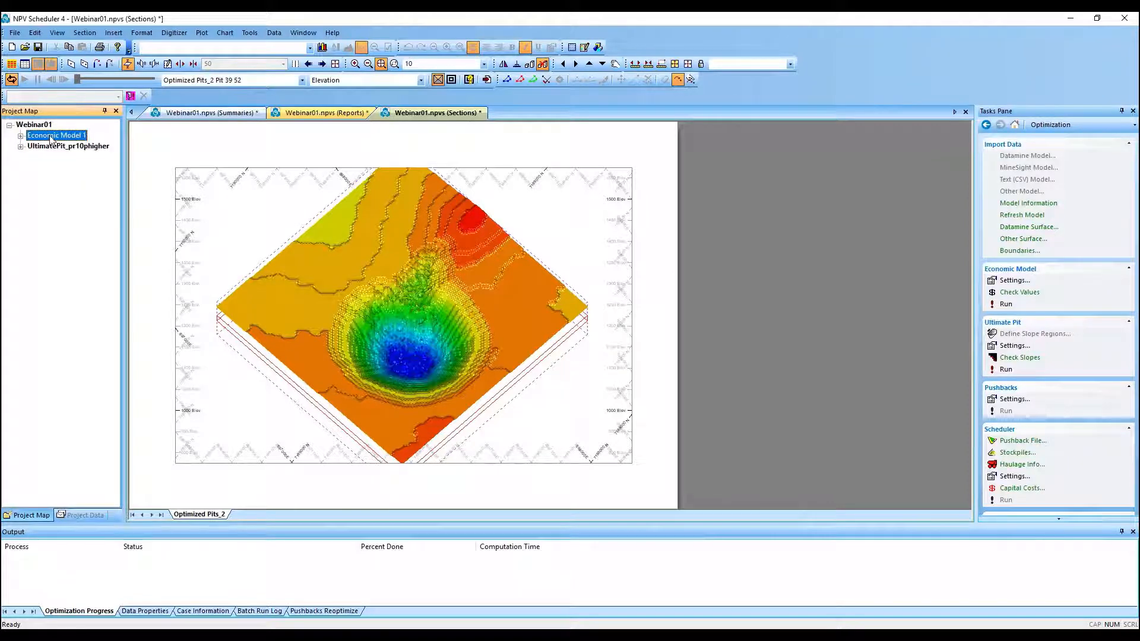
pyautogui.moveTo(77, 161)
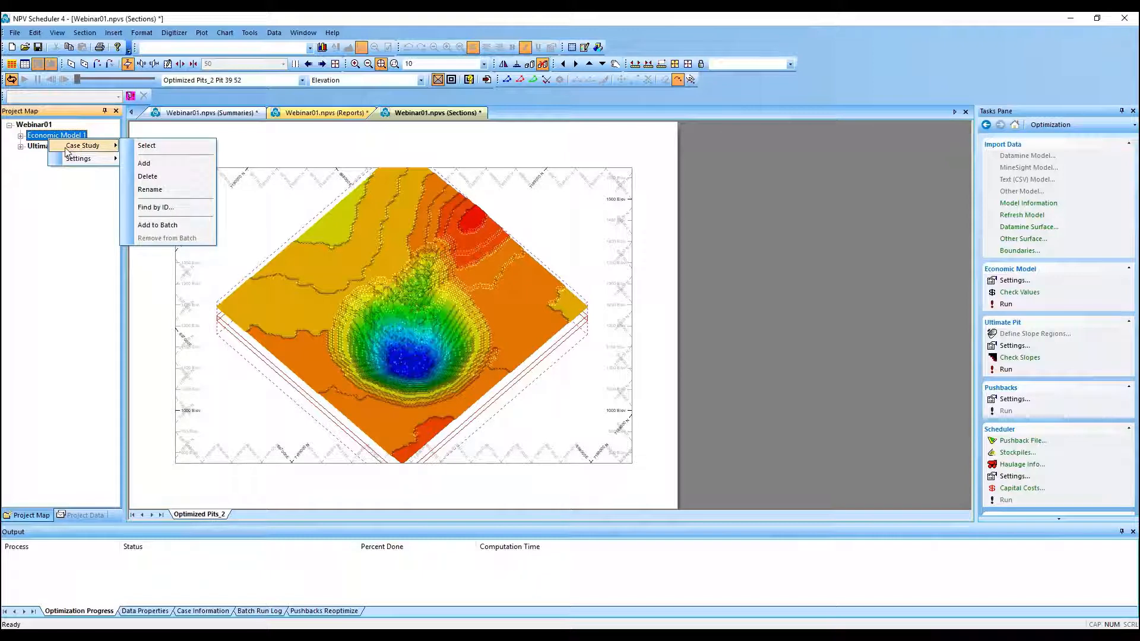
pyautogui.click(153, 227)
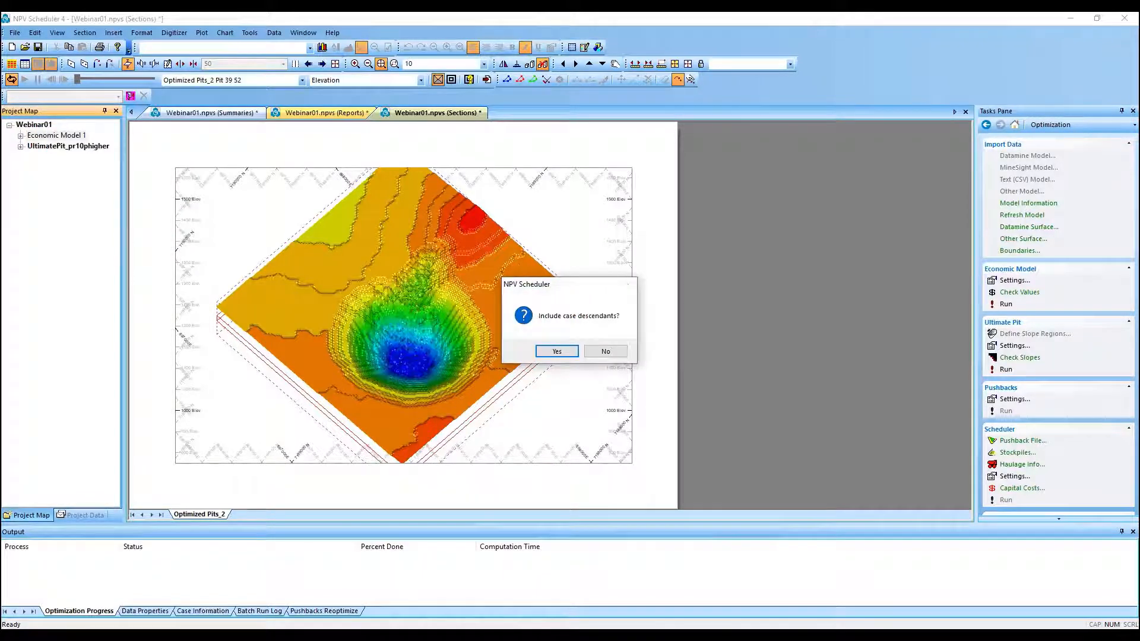
pyautogui.click(556, 352)
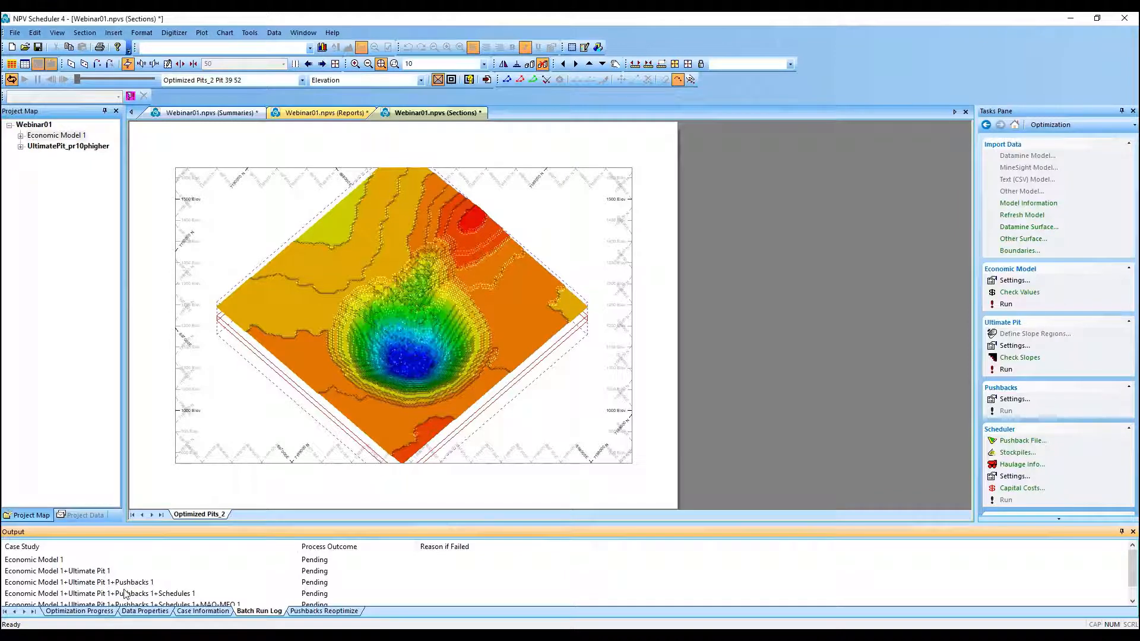
# Add the UltimatePit_pr10phigher case study to the batch, including its case descendants.
pyautogui.rightClick(65, 147)
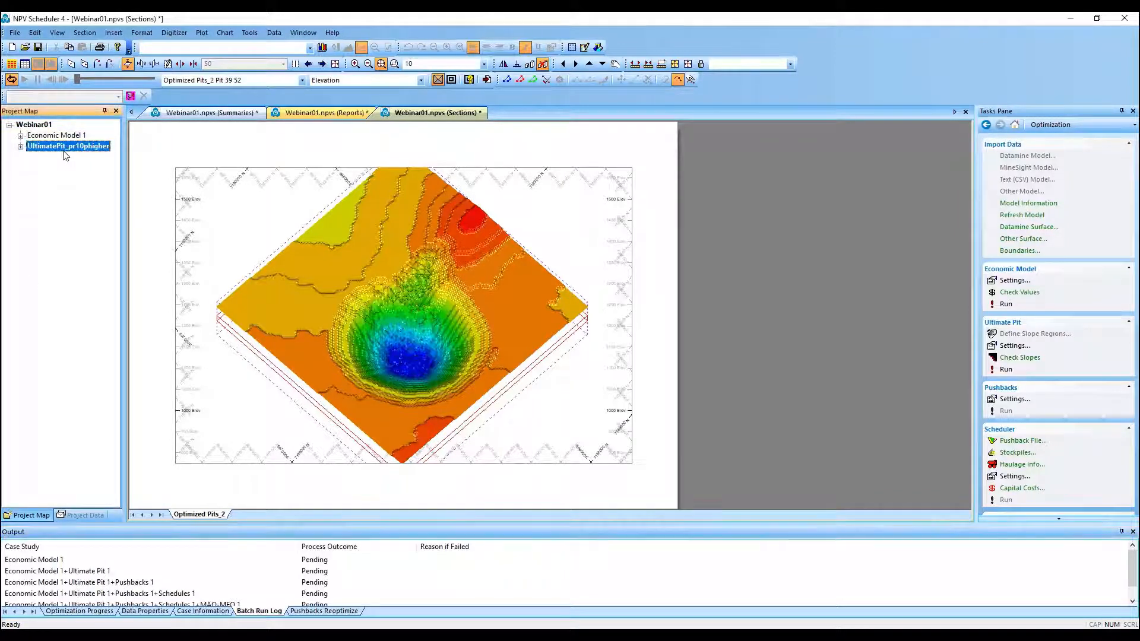
pyautogui.moveTo(98, 158)
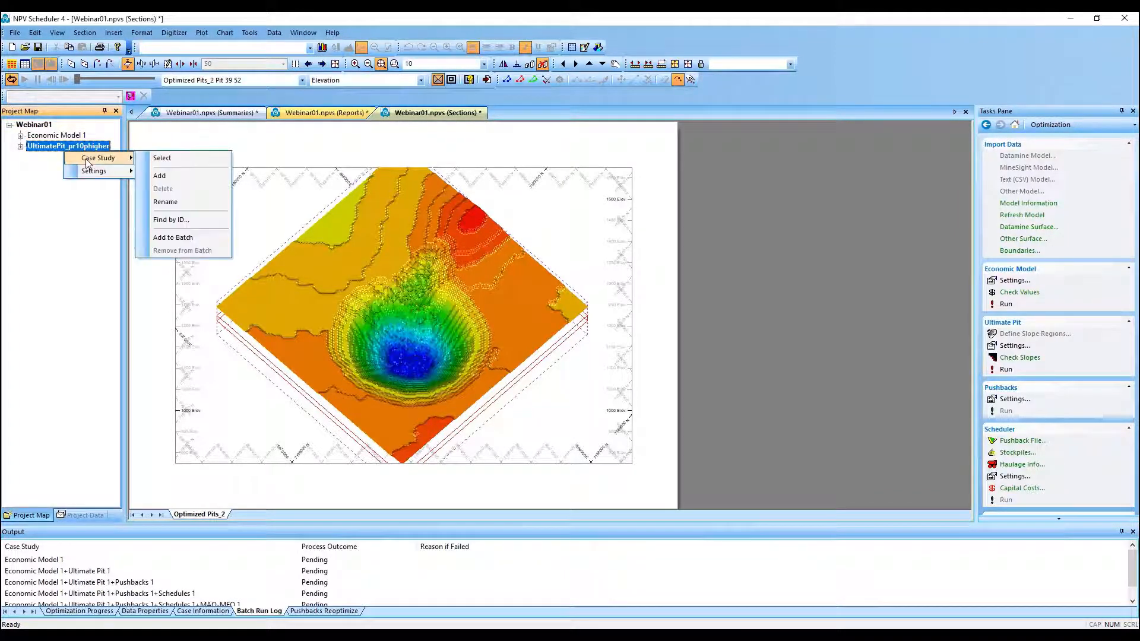
pyautogui.click(186, 240)
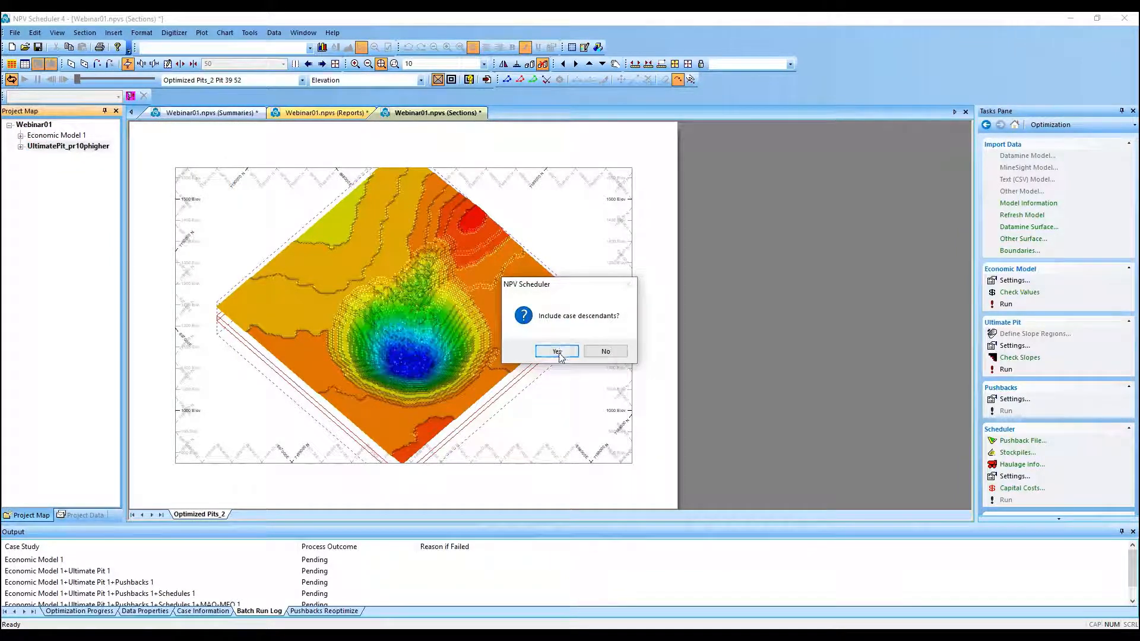
pyautogui.click(557, 351)
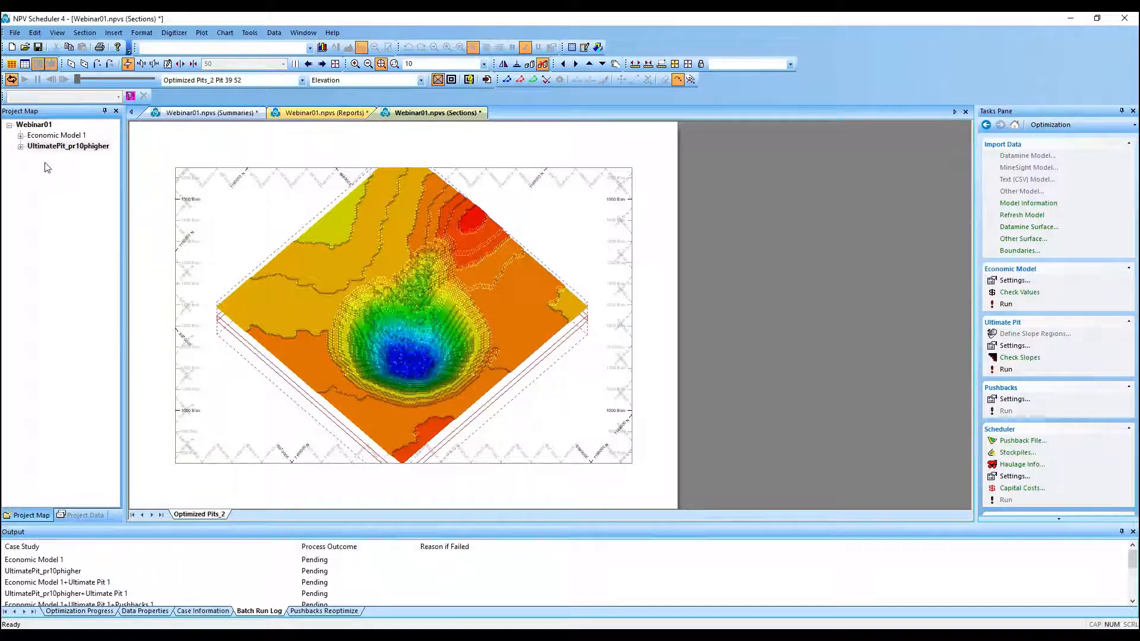
pyautogui.click(277, 34)
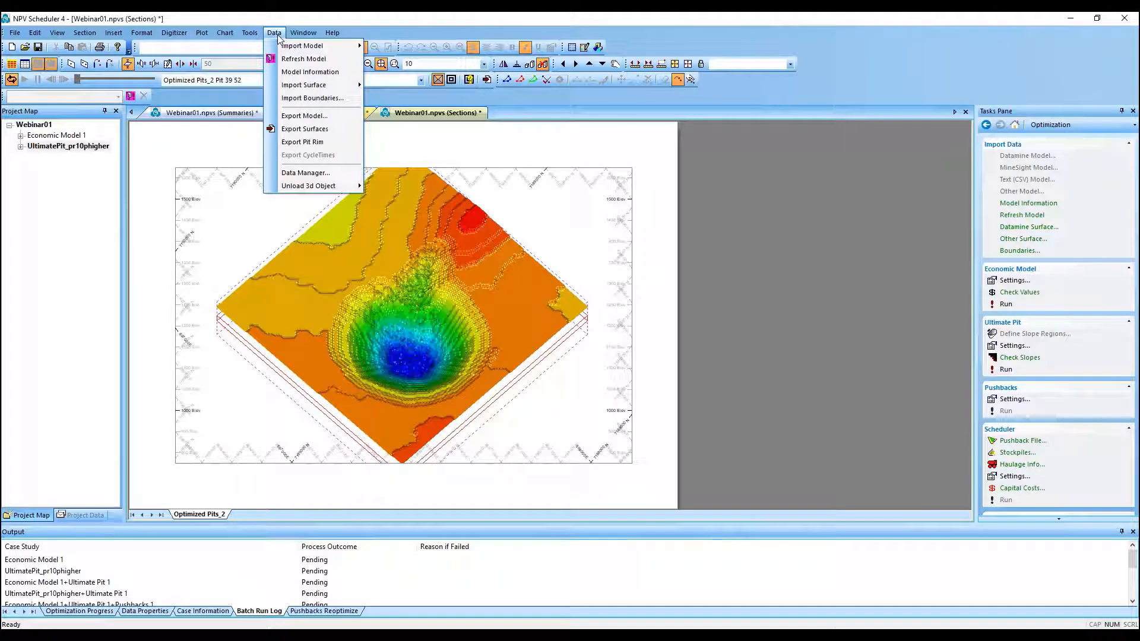
pyautogui.click(250, 34)
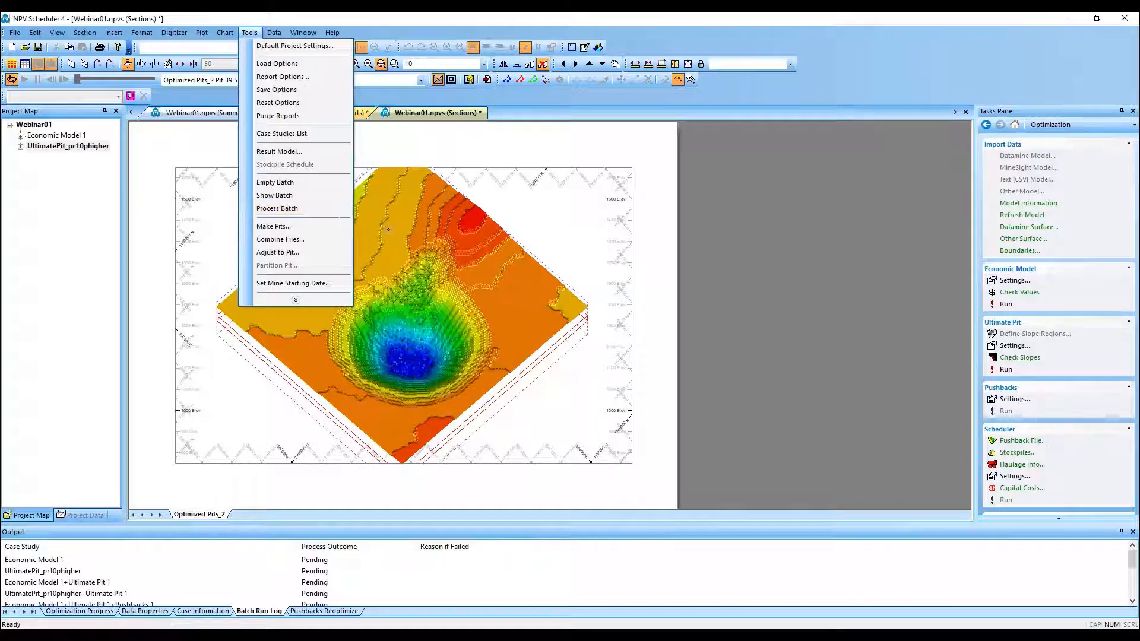
pyautogui.click(57, 33)
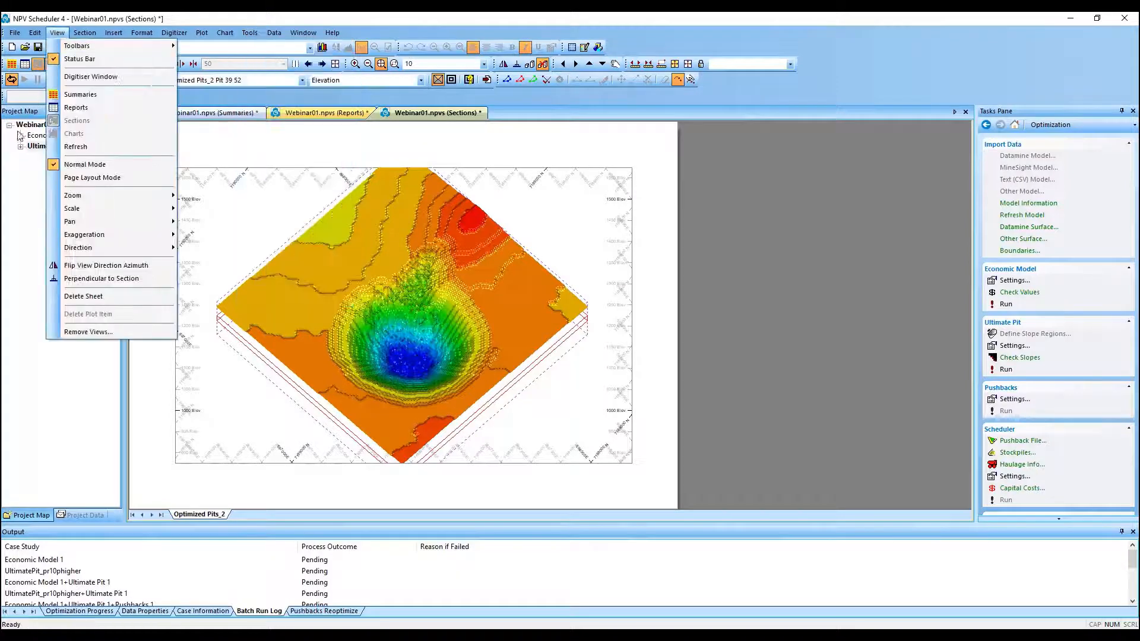
pyautogui.moveTo(130, 48)
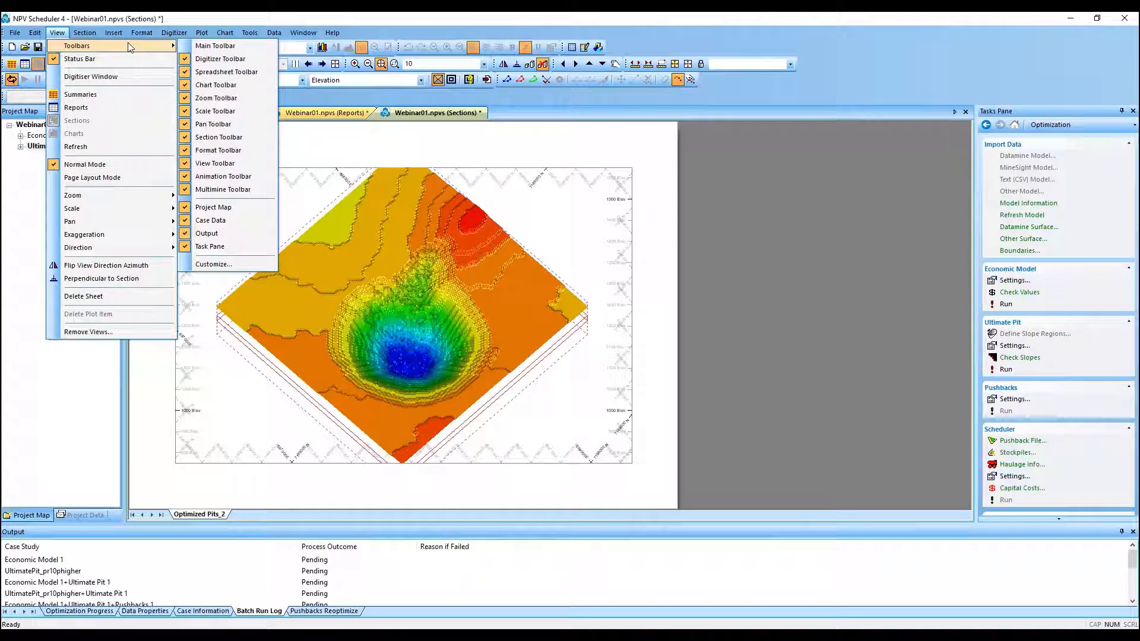
# Switch to the Excel results workbook and compare the tonnage and NPV chart for the UltimatePit_BC, Pr10pHigher, Pr10pLower, Pr20pHigher and Pr20pLower scenarios in turn.
pyautogui.hotkey('alt', 'Tab')
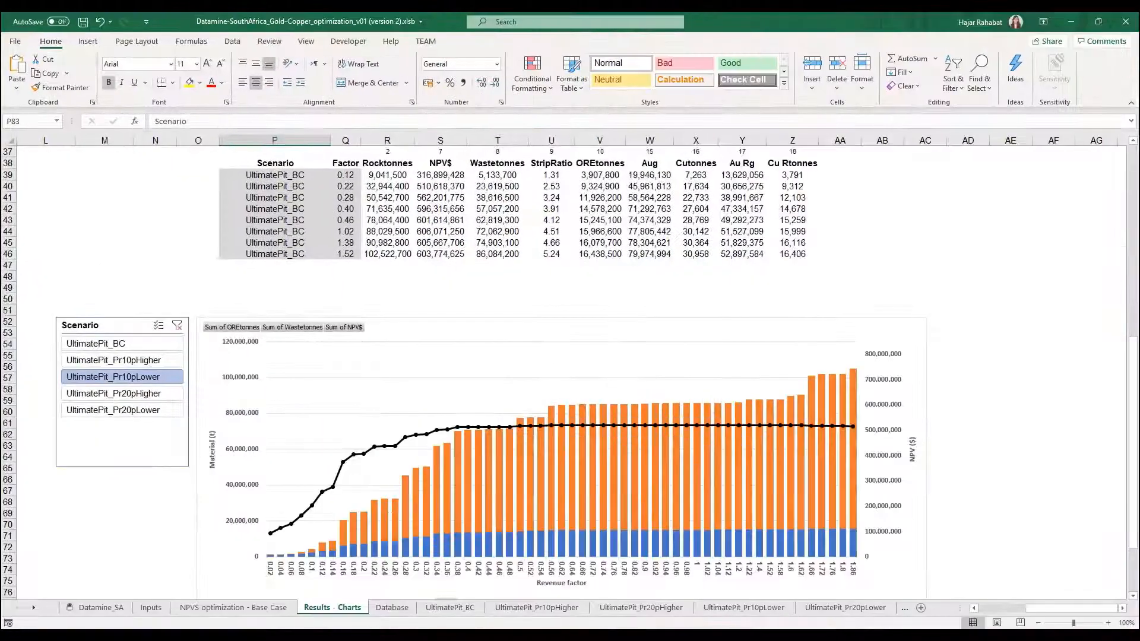
pyautogui.scroll(-1, 122, 363)
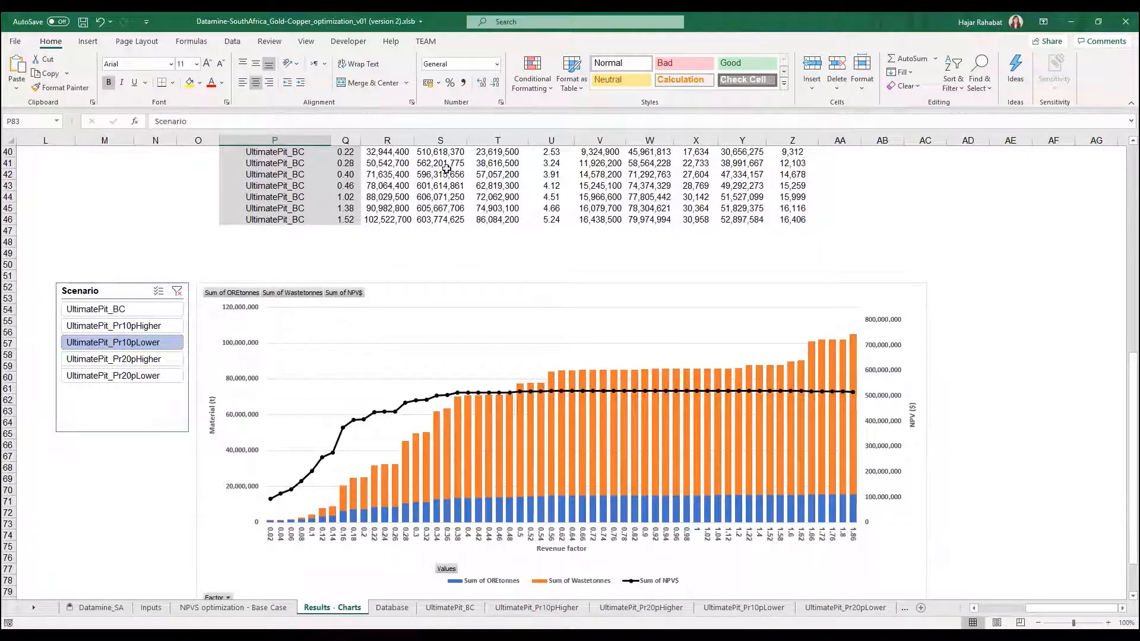
pyautogui.click(112, 313)
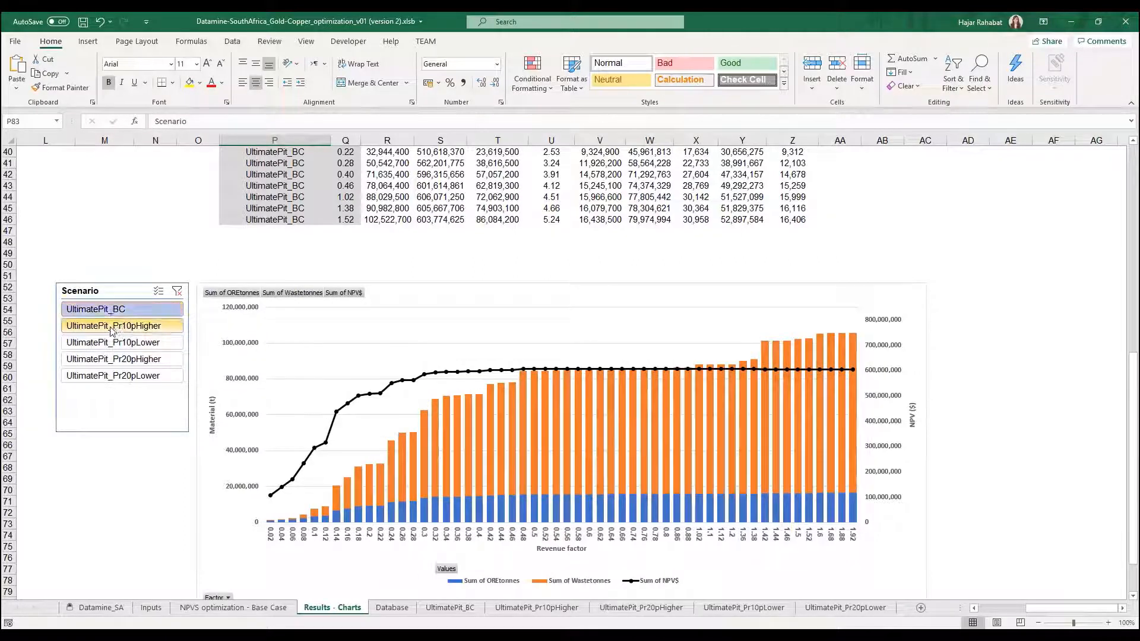
pyautogui.click(111, 327)
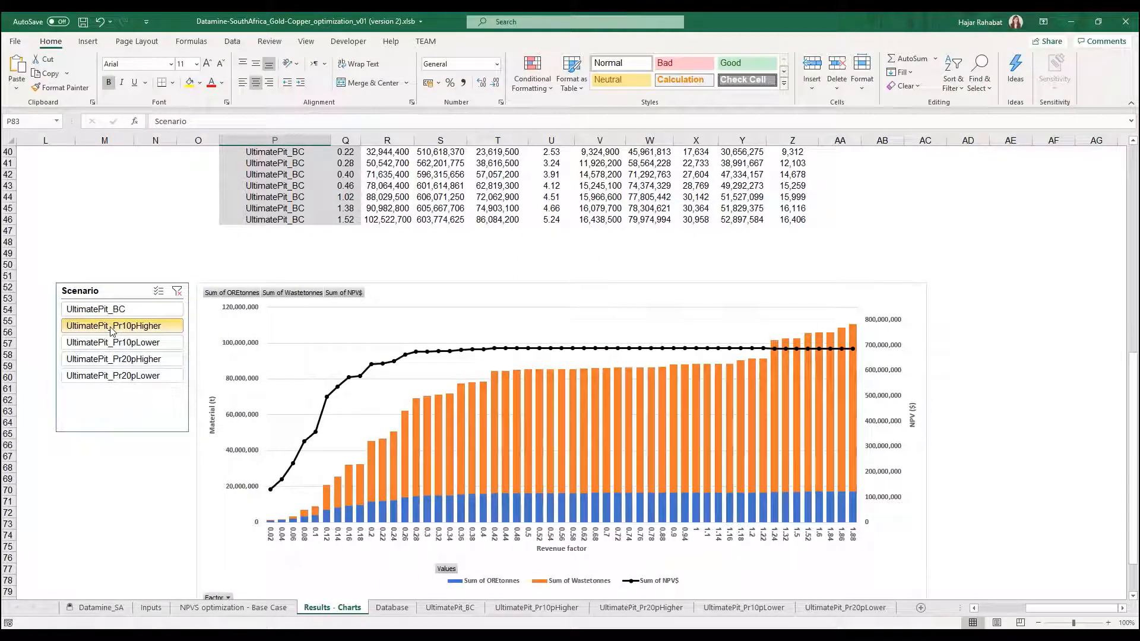
pyautogui.click(109, 343)
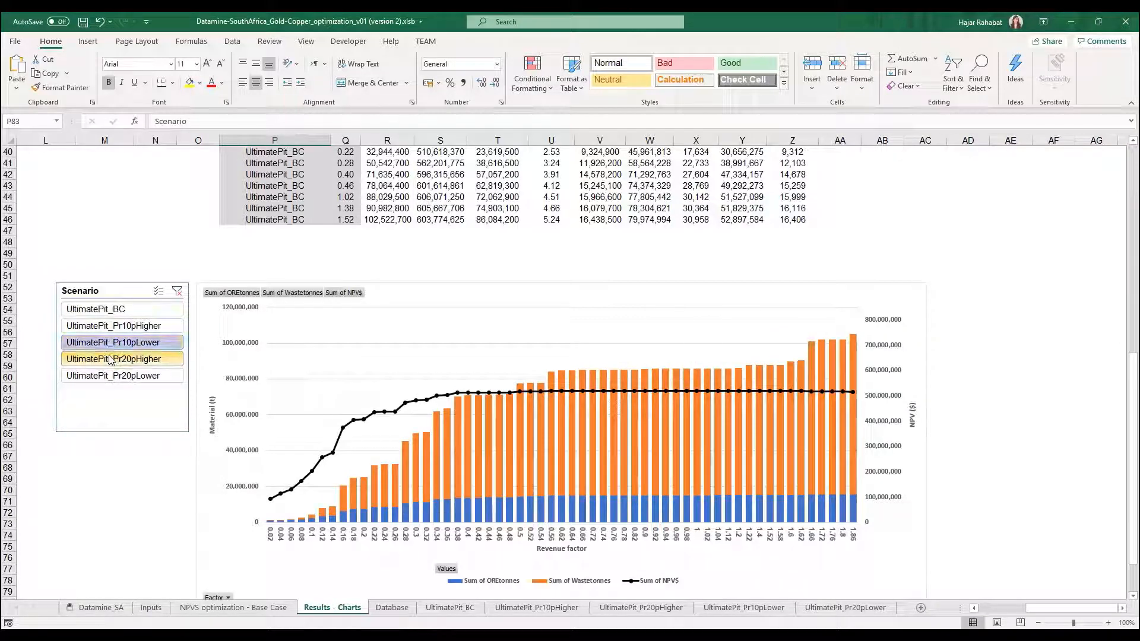
pyautogui.click(109, 360)
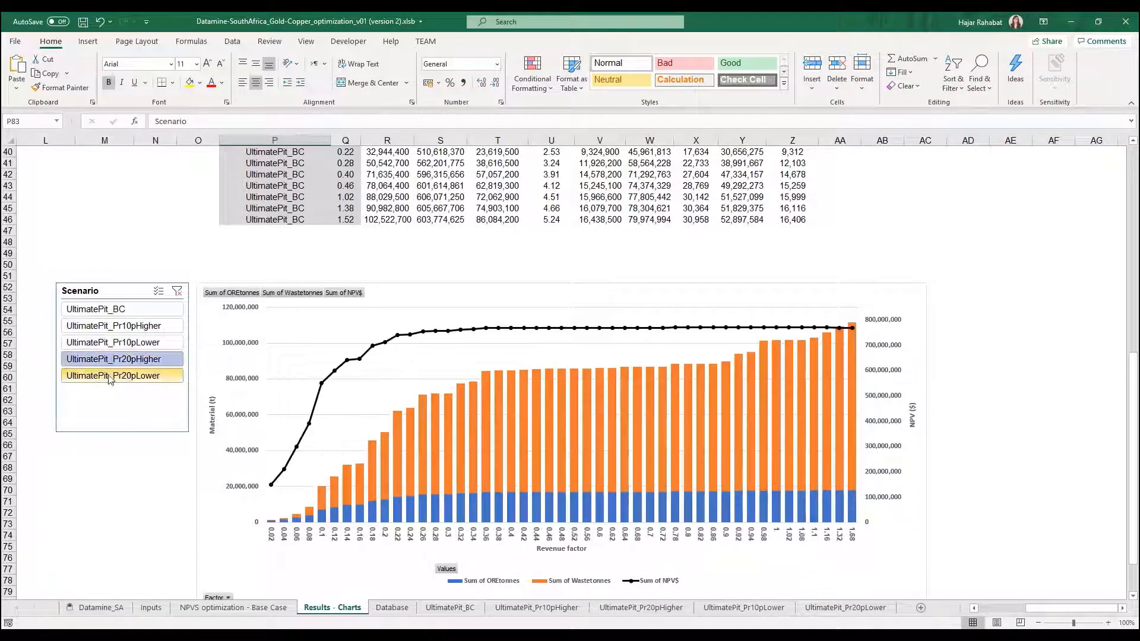
pyautogui.click(107, 375)
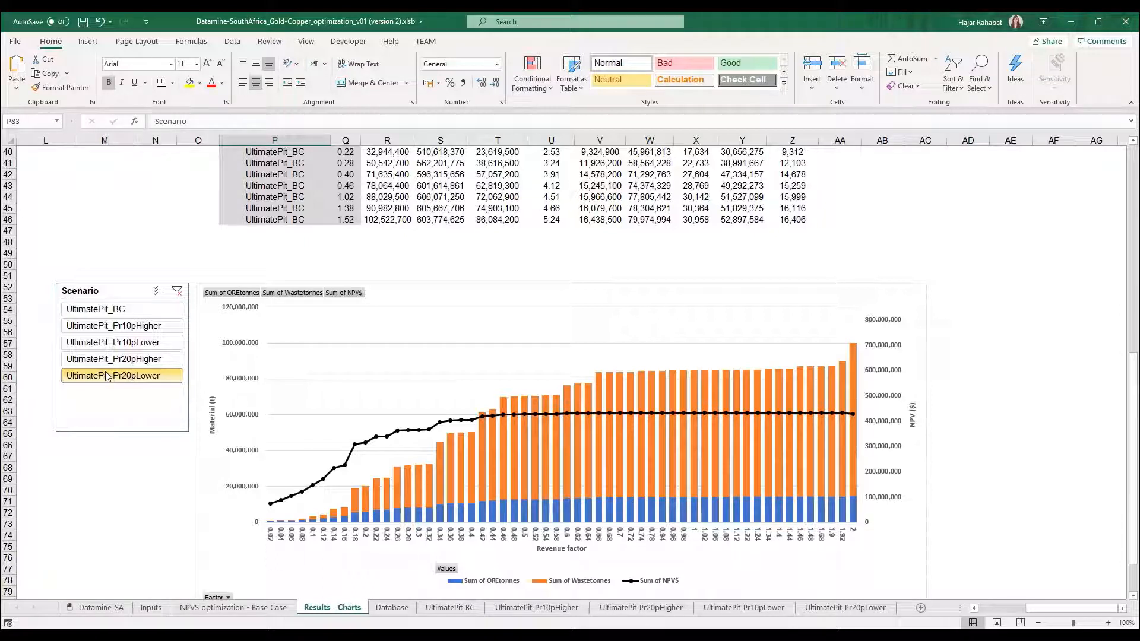
pyautogui.scroll(-1, 98, 356)
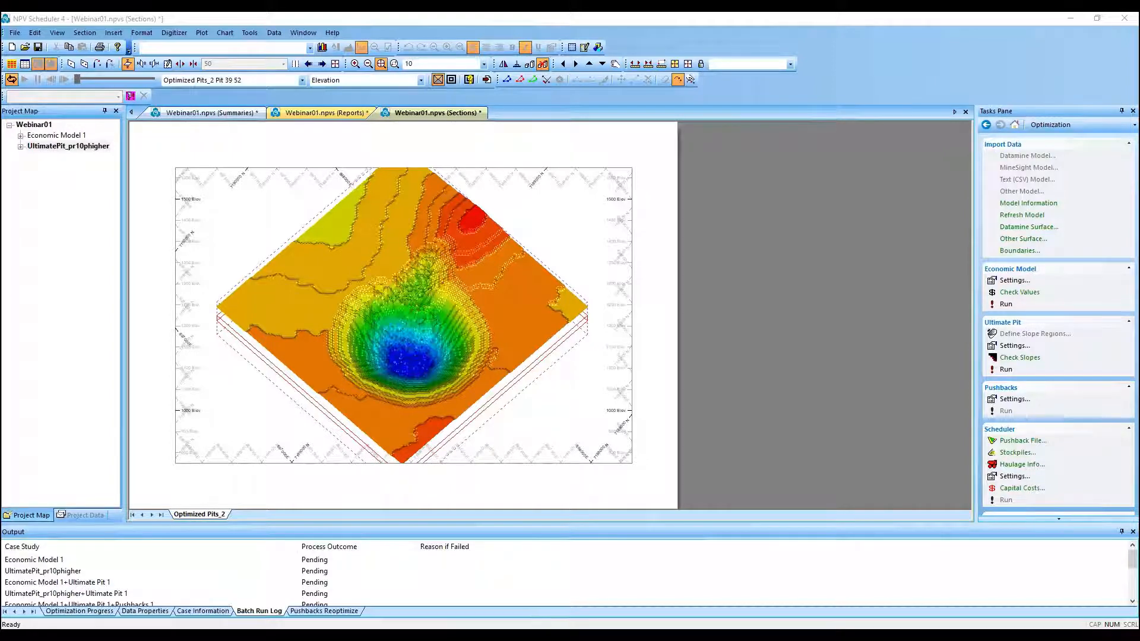
# Switch to the PowerPoint presentation and show its Contact slide as a full-screen slide show.
pyautogui.hotkey('alt', 'Tab')
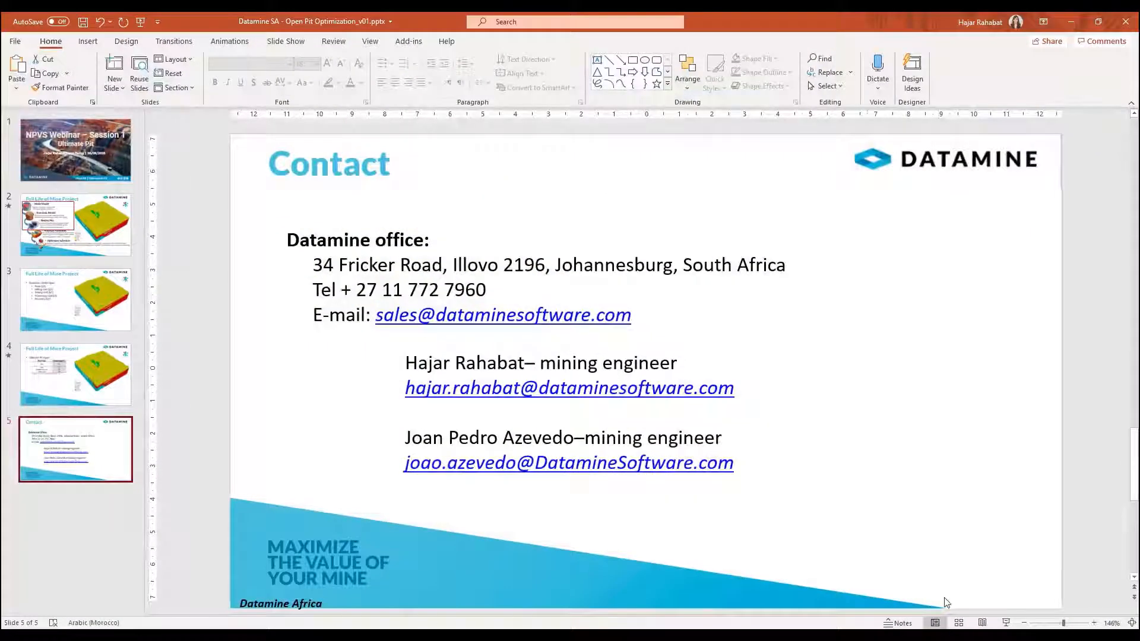
pyautogui.click(1008, 624)
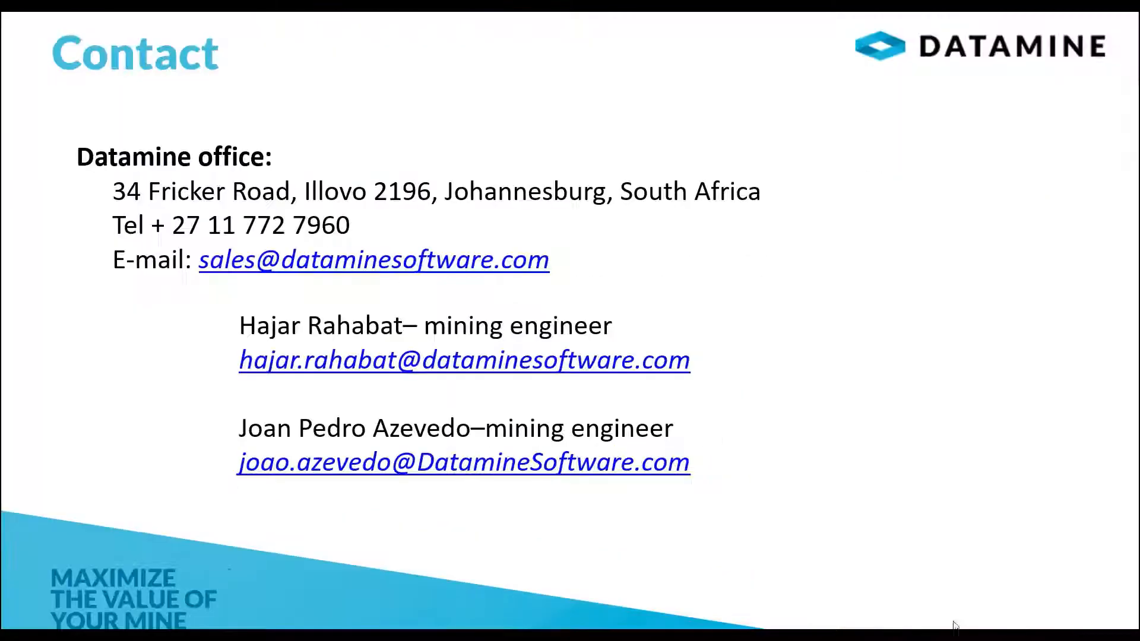